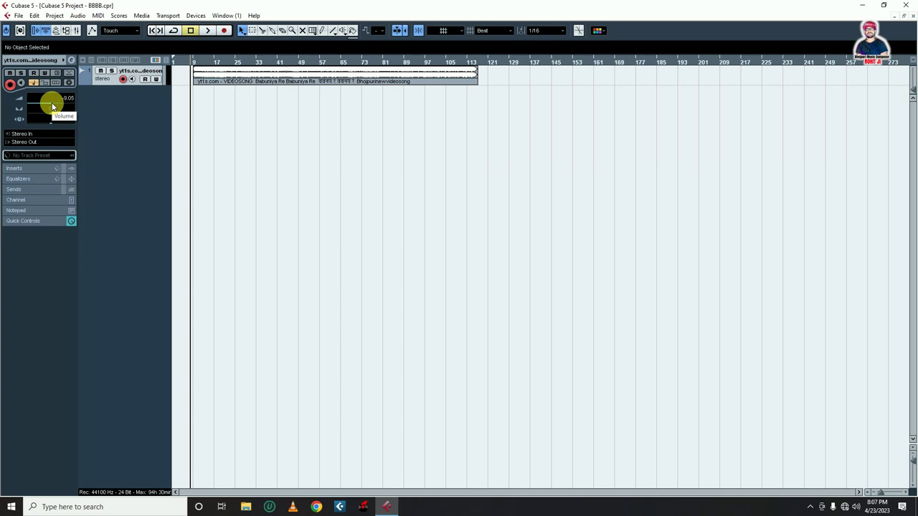
- Lower the song track's volume to -16.66 and preview the song from the start of its clip at bar 9
{"action": "scroll", "coordinate": [52, 107], "scroll_direction": "down", "scroll_amount": 2}
{"action": "key", "text": "h"}
{"action": "key", "text": "h"}
{"action": "key", "text": "h"}
{"action": "key", "text": "h"}
{"action": "key", "text": "h"}
{"action": "key", "text": "h"}
{"action": "key", "text": "h"}
{"action": "key", "text": "h"}
{"action": "left_click", "coordinate": [406, 61]}
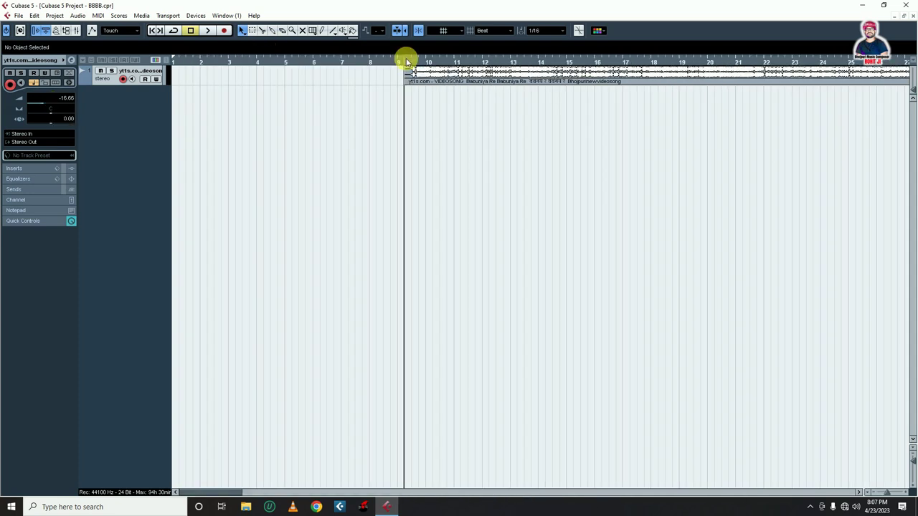
{"action": "key", "text": "space"}
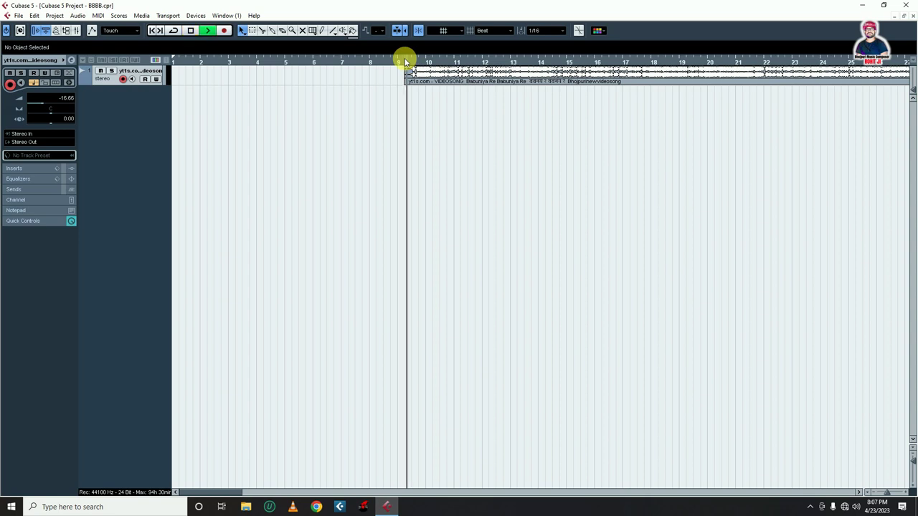
{"action": "key", "text": "space"}
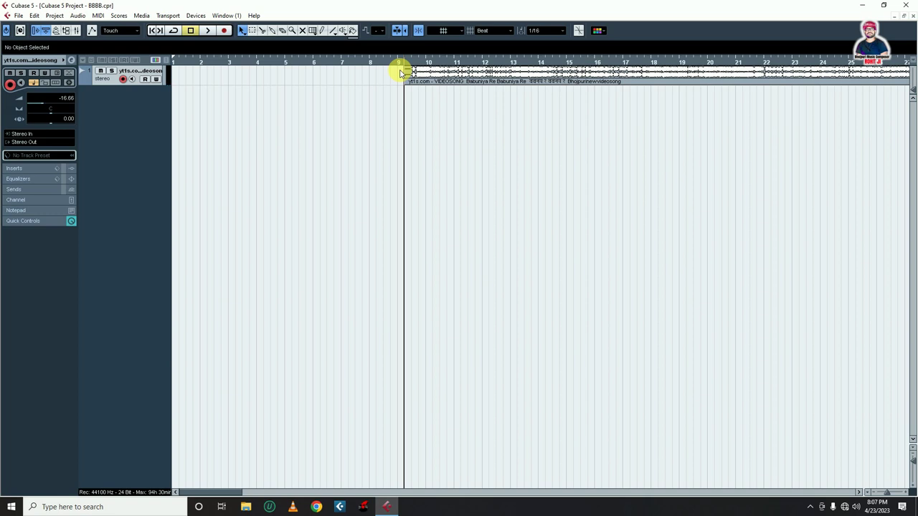
- Move the song clip earlier on the timeline so that it starts at 3.4.1.0
{"action": "left_click_drag", "start_coordinate": [401, 72], "coordinate": [303, 74]}
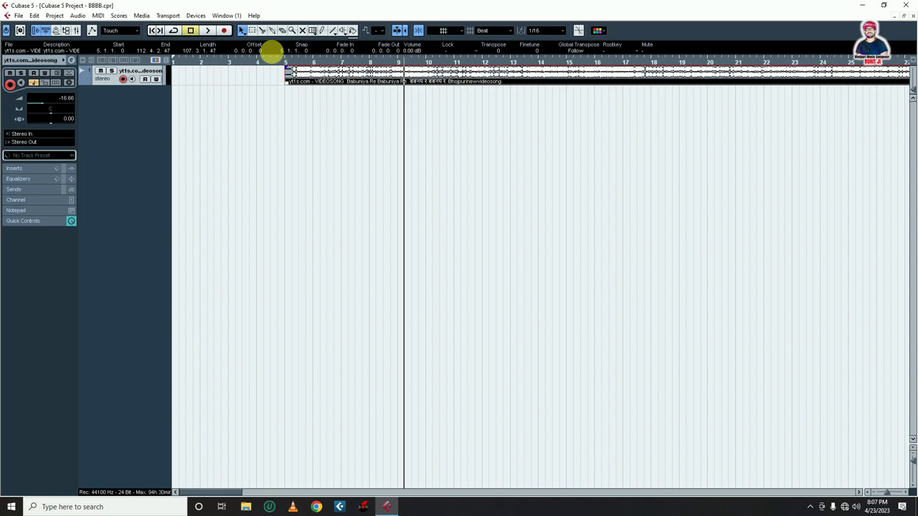
{"action": "left_click", "coordinate": [285, 62]}
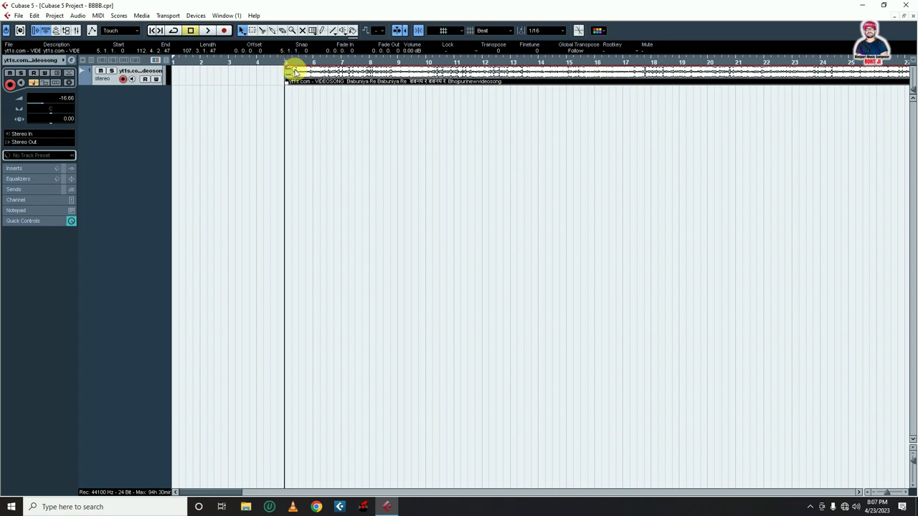
{"action": "key", "text": "h"}
{"action": "key", "text": "h"}
{"action": "key", "text": "h"}
{"action": "key", "text": "h"}
{"action": "key", "text": "h"}
{"action": "key", "text": "h"}
{"action": "key", "text": "h"}
{"action": "key", "text": "h"}
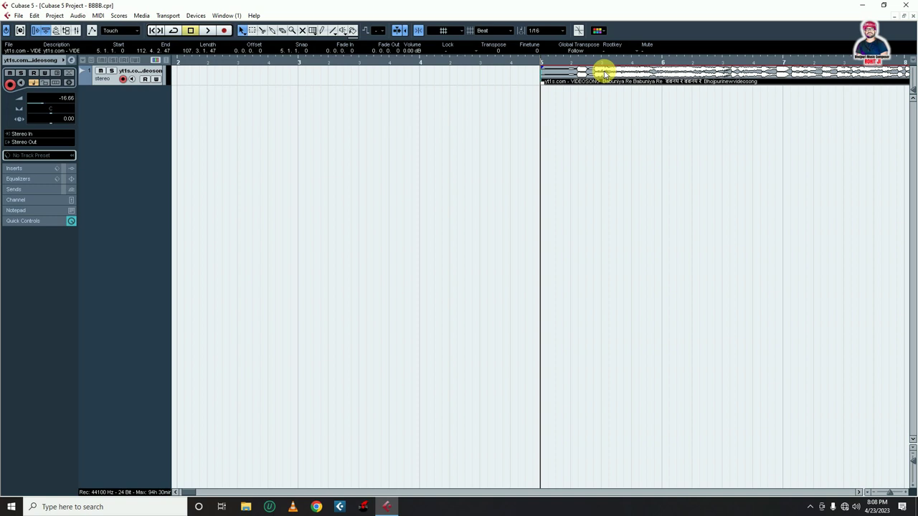
{"action": "left_click_drag", "start_coordinate": [605, 73], "coordinate": [435, 78]}
- Enlarge the song track's height and preview the clip's opening from around bar 4
{"action": "key", "text": "h"}
{"action": "key", "text": "h"}
{"action": "left_click", "coordinate": [229, 61]}
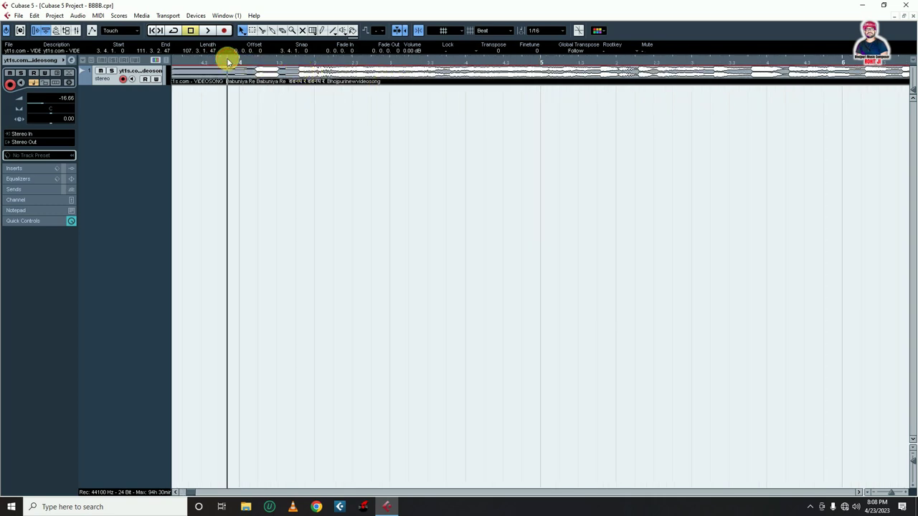
{"action": "left_click_drag", "start_coordinate": [913, 463], "coordinate": [913, 470]}
{"action": "key", "text": "space"}
{"action": "key", "text": "space"}
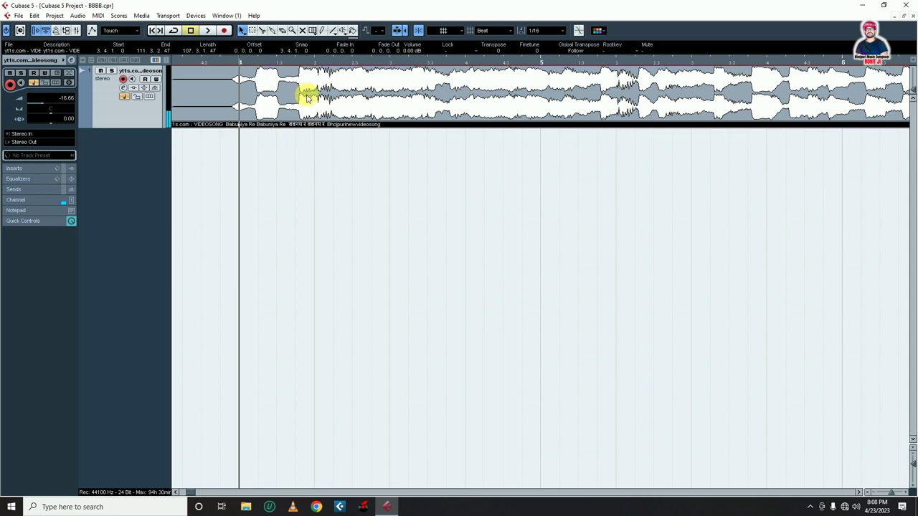
- Shift the song clip to start at 3.3.1.97 so that its first strong beat lands on bar 4
{"action": "left_click_drag", "start_coordinate": [311, 106], "coordinate": [263, 104]}
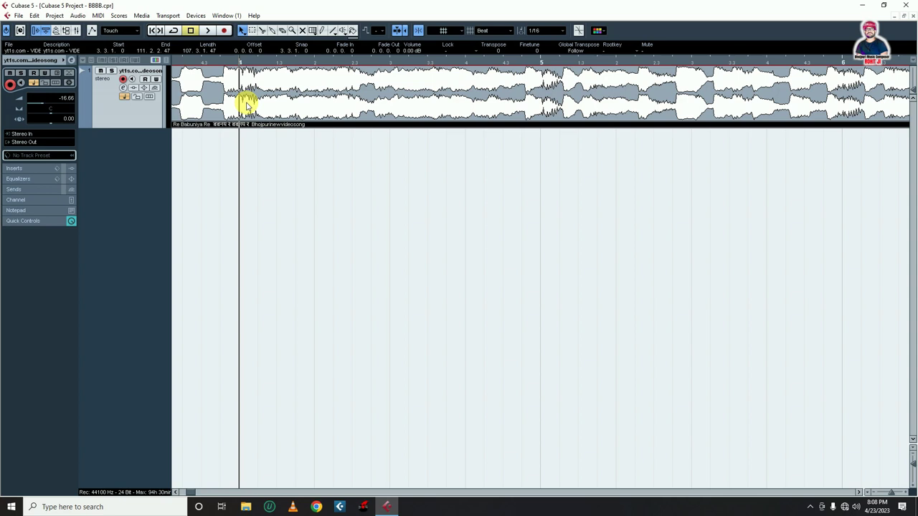
{"action": "left_click_drag", "start_coordinate": [246, 106], "coordinate": [254, 97]}
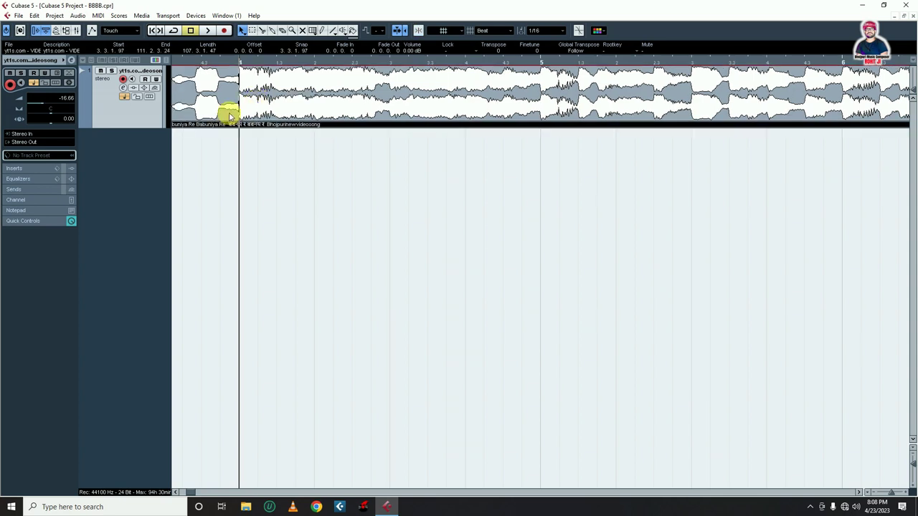
- Play the aligned song from bar 4 and set its track volume to -18.44
{"action": "key", "text": "g"}
{"action": "key", "text": "g"}
{"action": "key", "text": "g"}
{"action": "left_click", "coordinate": [198, 133]}
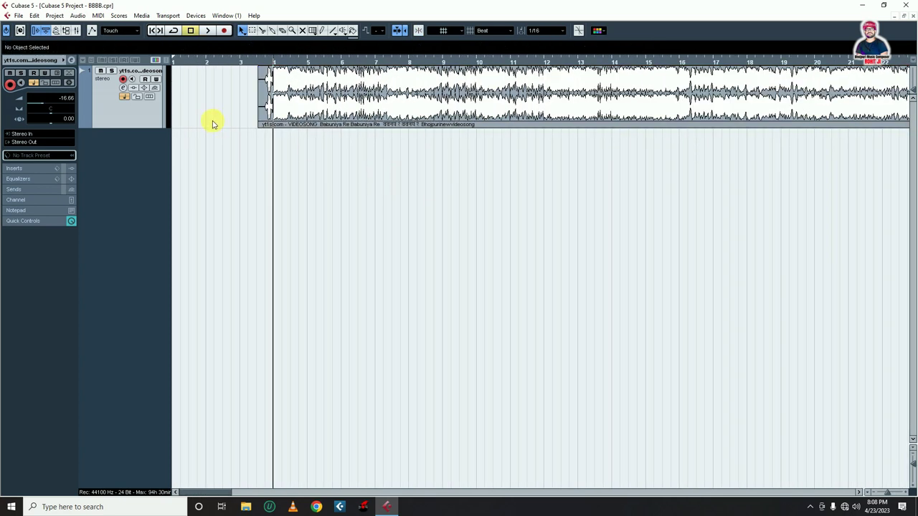
{"action": "key", "text": "space"}
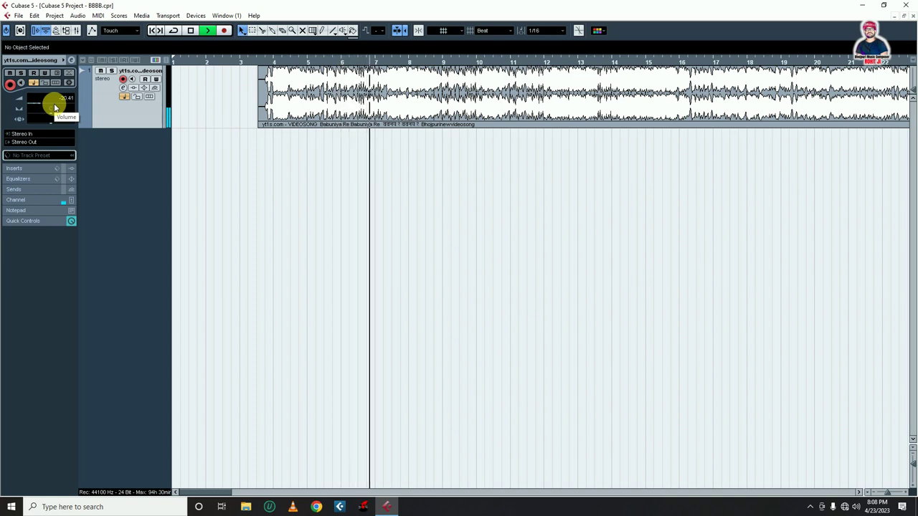
{"action": "key", "text": "space"}
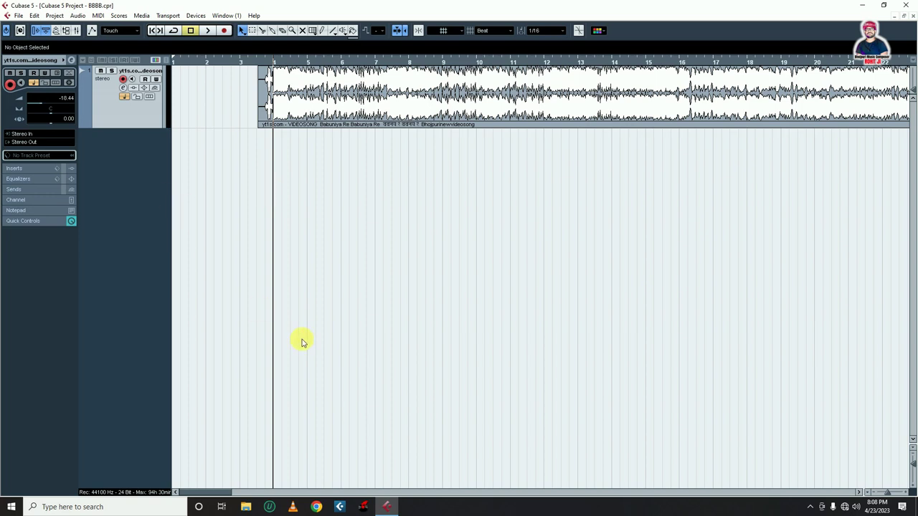
- Import the New Kick sample from the desktop folder New Beat Packed onto a new track at bar 4, keeping the copy and 24-bit conversion options
{"action": "left_click", "coordinate": [863, 5]}
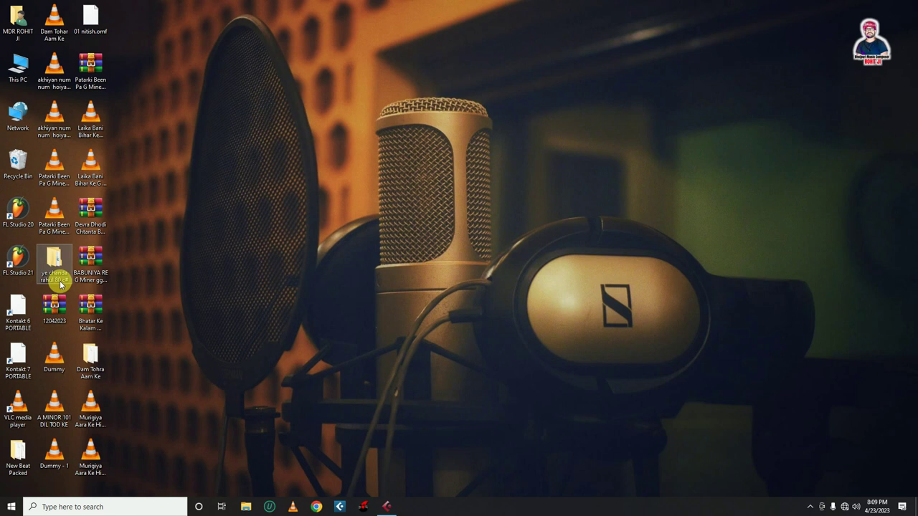
{"action": "double_click", "coordinate": [16, 454]}
{"action": "scroll", "coordinate": [486, 285], "scroll_direction": "down", "scroll_amount": 20}
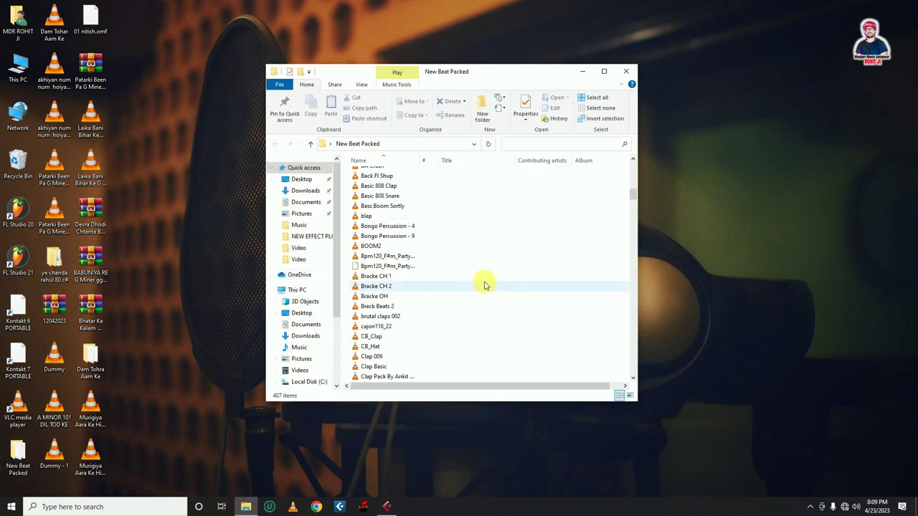
{"action": "scroll", "coordinate": [484, 286], "scroll_direction": "down", "scroll_amount": 20}
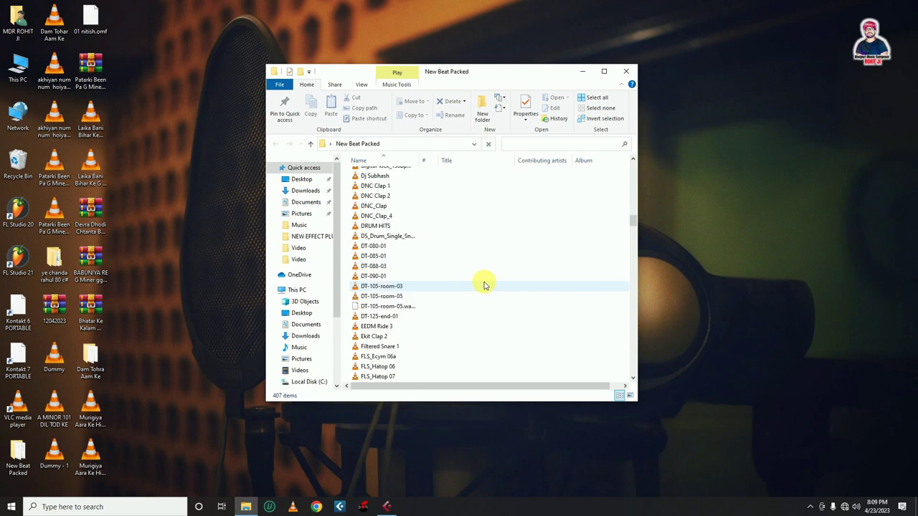
{"action": "scroll", "coordinate": [484, 286], "scroll_direction": "down", "scroll_amount": 10}
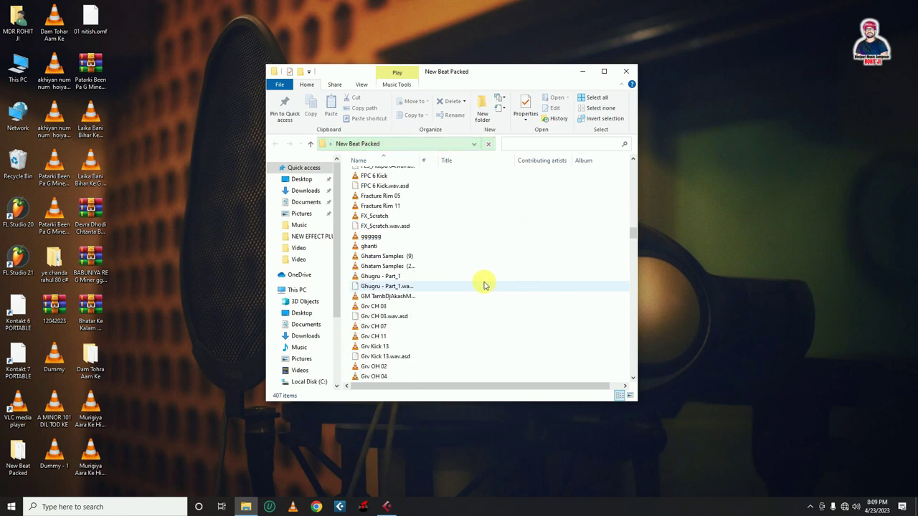
{"action": "scroll", "coordinate": [483, 285], "scroll_direction": "down", "scroll_amount": 15}
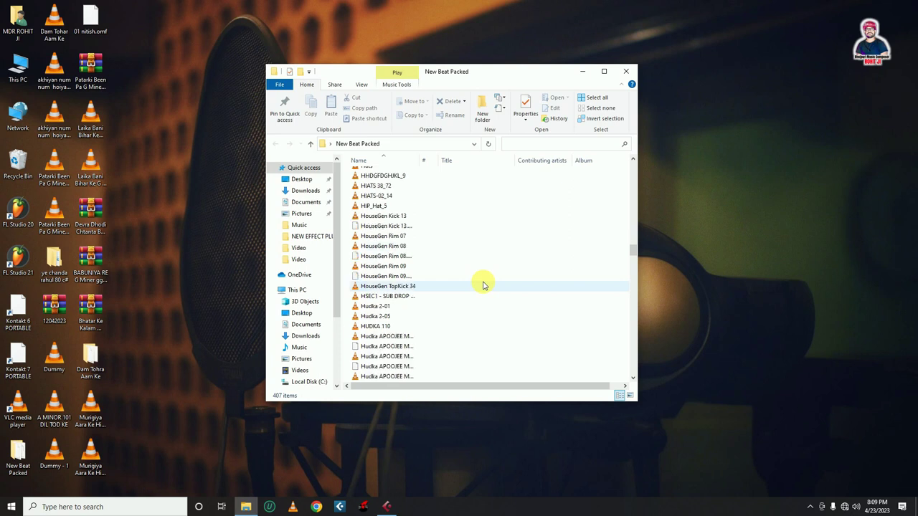
{"action": "scroll", "coordinate": [381, 305], "scroll_direction": "down", "scroll_amount": 6}
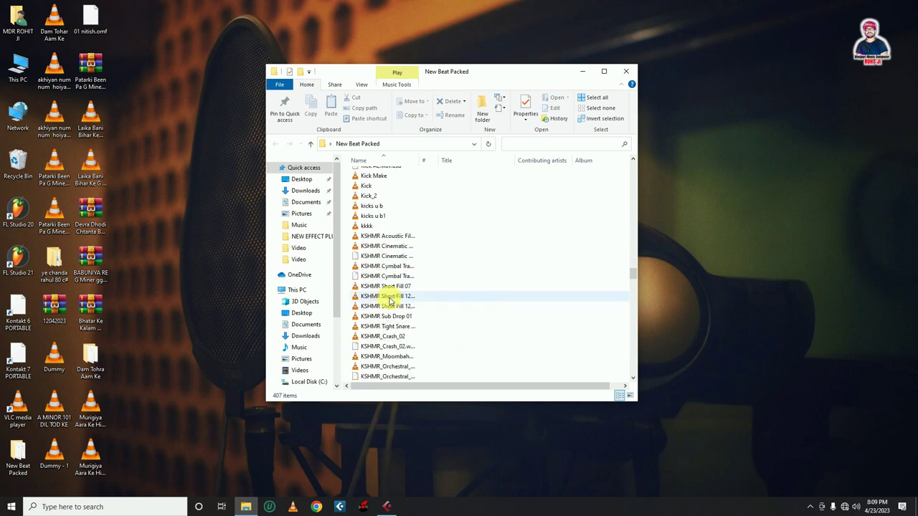
{"action": "scroll", "coordinate": [391, 302], "scroll_direction": "down", "scroll_amount": 15}
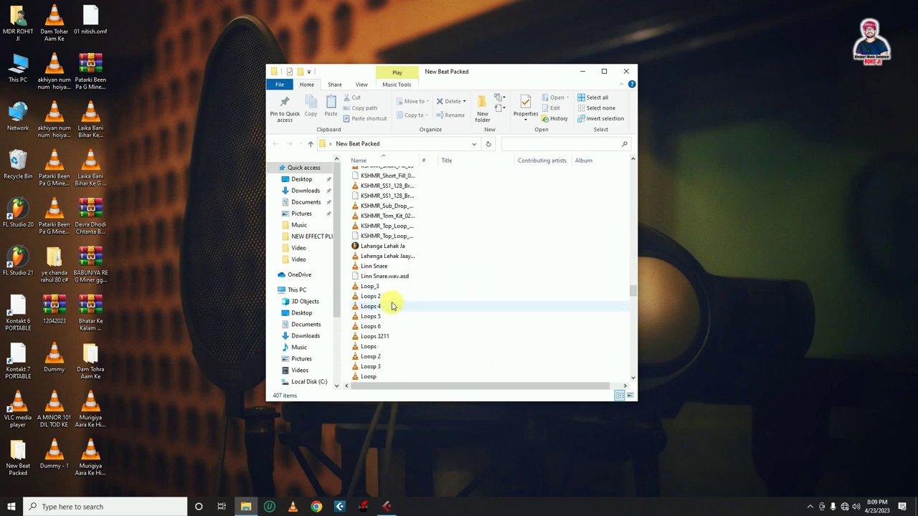
{"action": "left_click", "coordinate": [373, 286]}
{"action": "left_click_drag", "start_coordinate": [388, 509], "coordinate": [274, 162]}
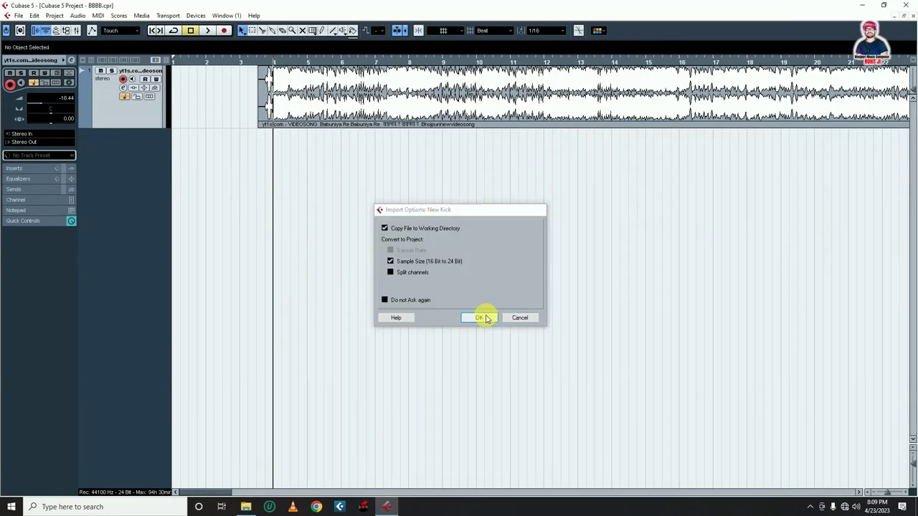
{"action": "left_click", "coordinate": [484, 317]}
- Play the soloed New Kick sample and lower its track volume to -5.68
{"action": "key", "text": "h"}
{"action": "key", "text": "h"}
{"action": "key", "text": "h"}
{"action": "key", "text": "h"}
{"action": "key", "text": "h"}
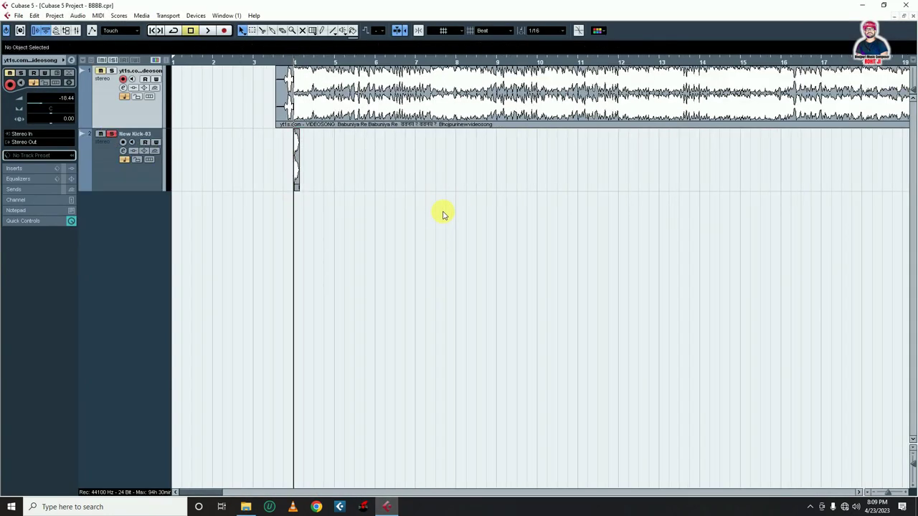
{"action": "left_click_drag", "start_coordinate": [553, 153], "coordinate": [573, 164]}
{"action": "left_click", "coordinate": [617, 201]}
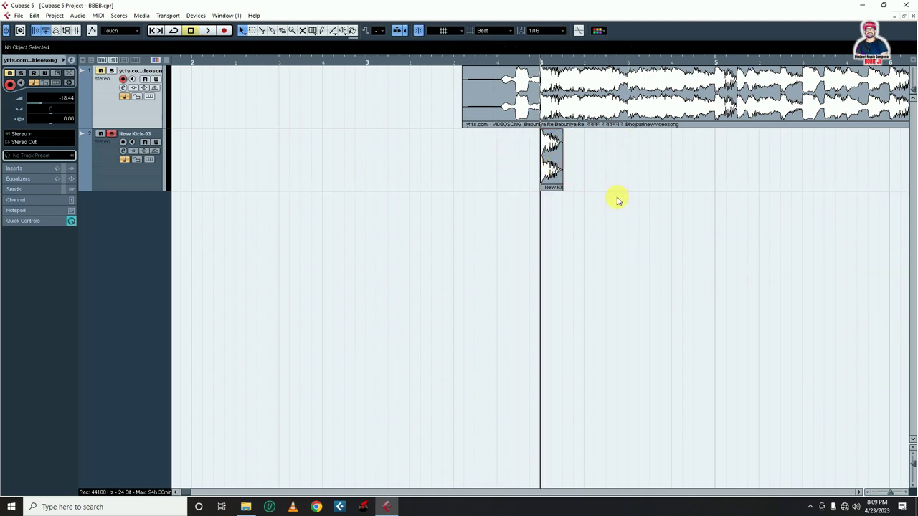
{"action": "key", "text": "space"}
{"action": "left_click", "coordinate": [102, 157]}
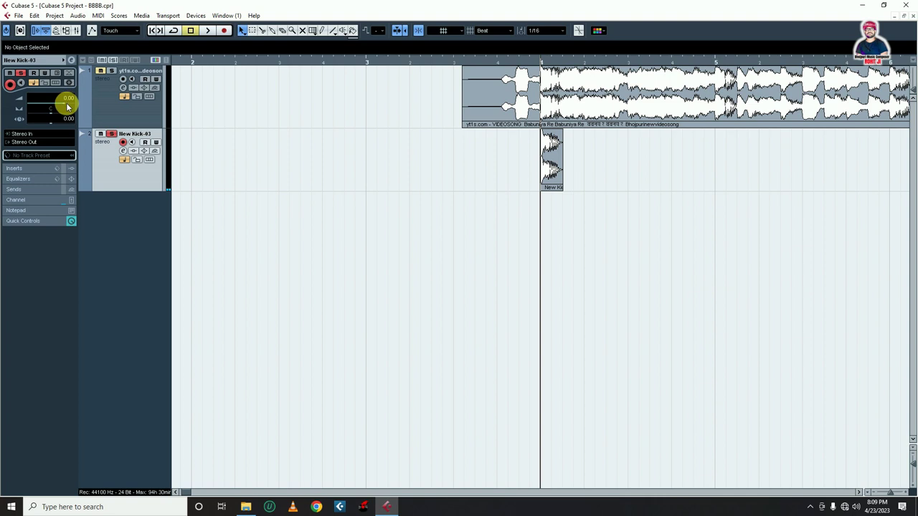
{"action": "scroll", "coordinate": [67, 107], "scroll_direction": "down", "scroll_amount": 2}
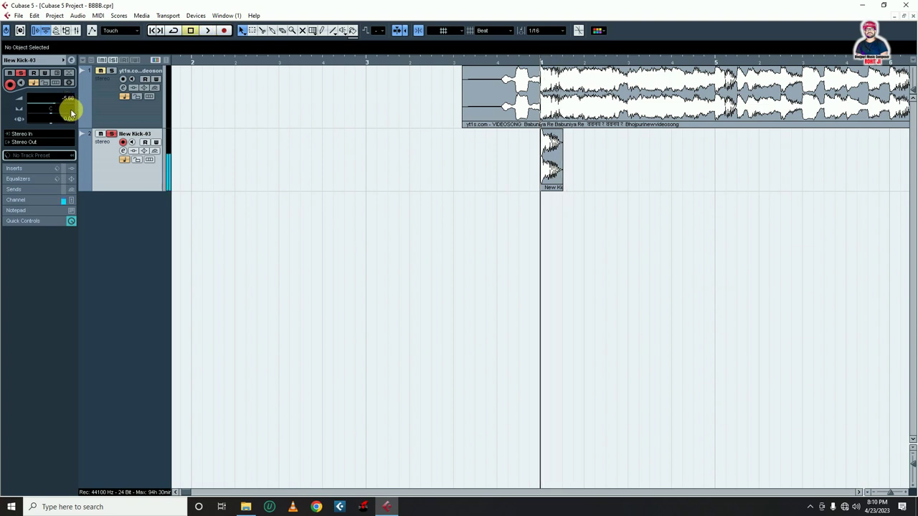
{"action": "key", "text": "space"}
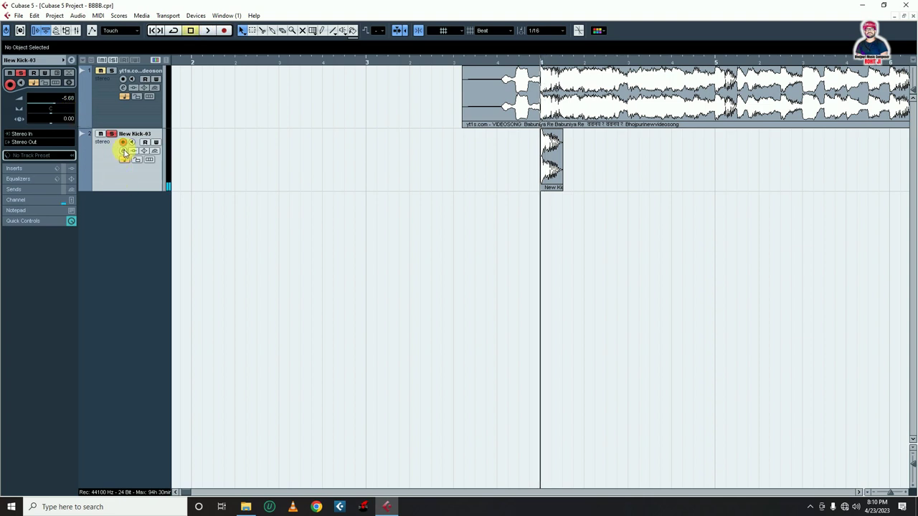
- Add one instrument track using the lm-7 drum instrument
{"action": "right_click", "coordinate": [124, 207]}
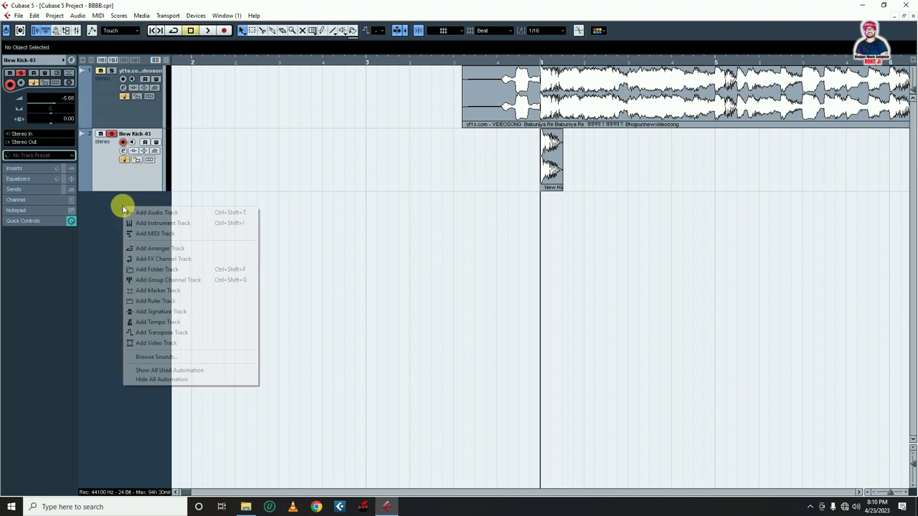
{"action": "left_click", "coordinate": [192, 223]}
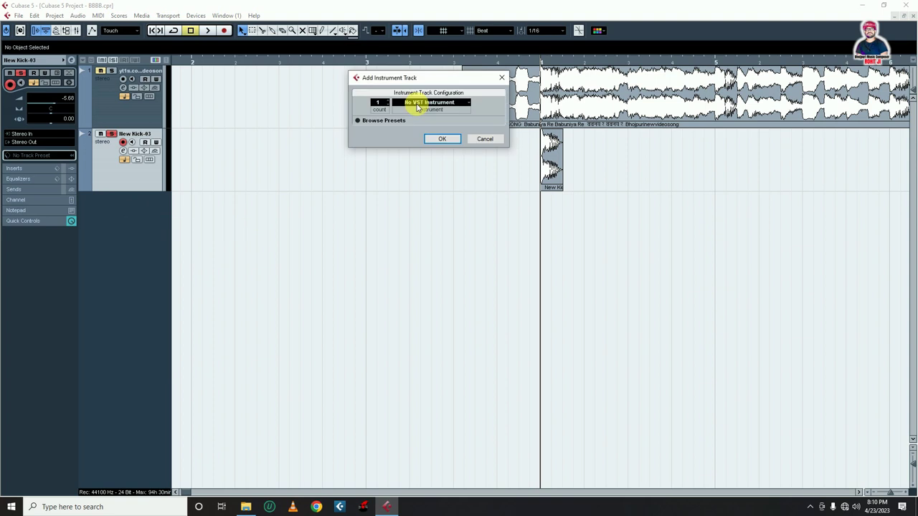
{"action": "left_click", "coordinate": [417, 104]}
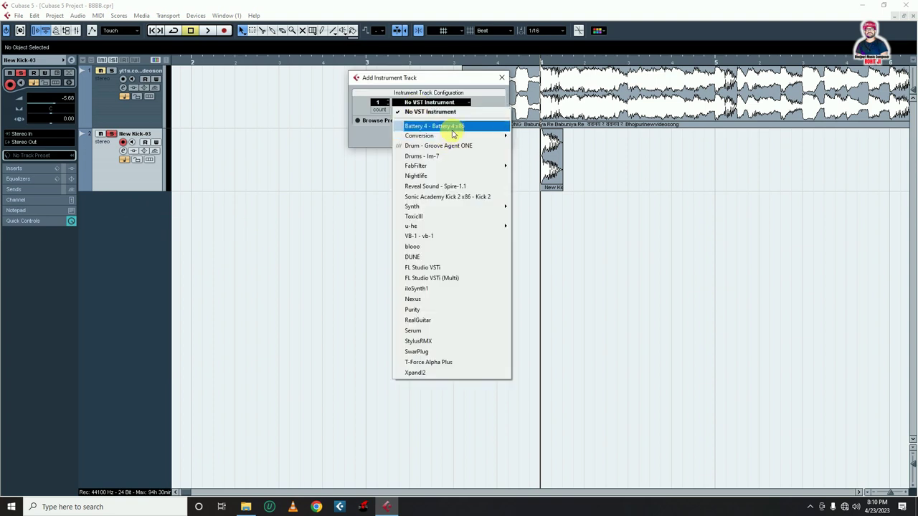
{"action": "left_click", "coordinate": [446, 155]}
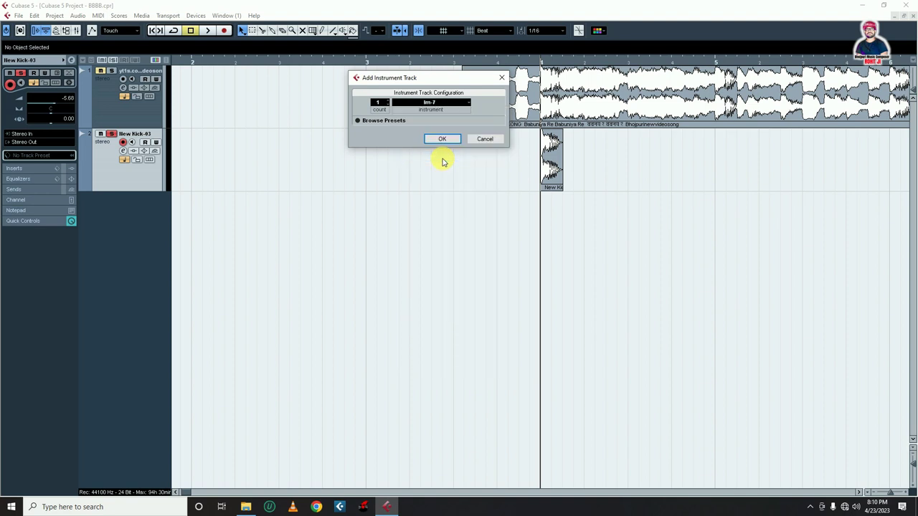
{"action": "key", "text": "Return"}
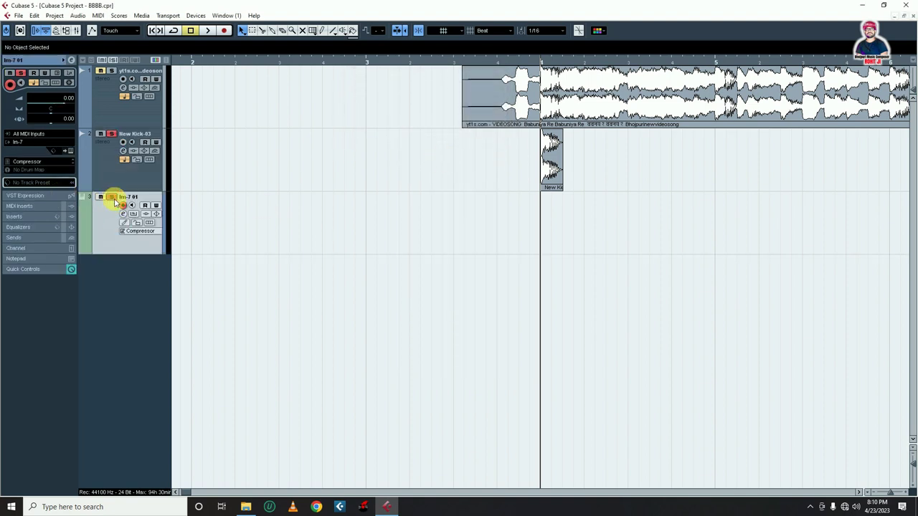
- Solo the lm-7 track and audition the hi-hat, rim and crash pads of its Compressor kit
{"action": "left_click", "coordinate": [111, 203]}
{"action": "left_click", "coordinate": [498, 340]}
{"action": "left_click", "coordinate": [498, 307]}
{"action": "left_click", "coordinate": [477, 307]}
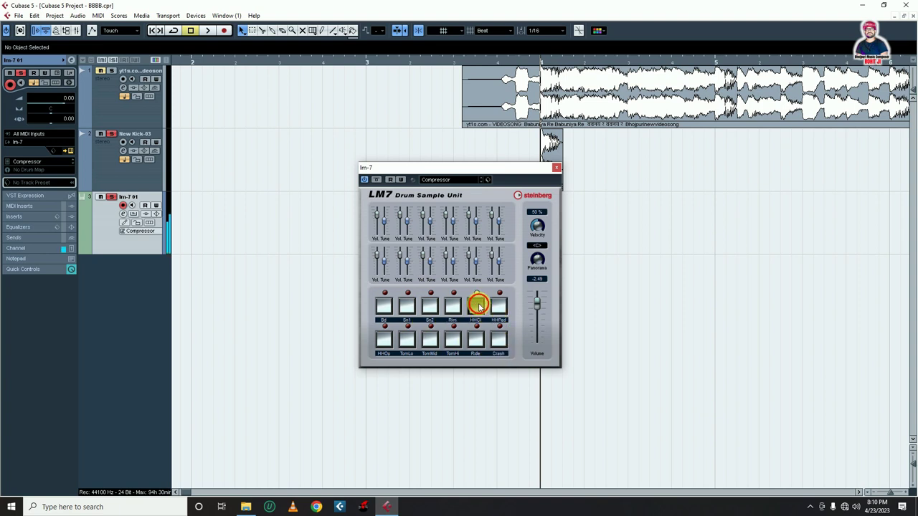
{"action": "left_click", "coordinate": [500, 307]}
{"action": "left_click", "coordinate": [479, 309]}
{"action": "left_click", "coordinate": [457, 311]}
{"action": "left_click", "coordinate": [478, 310]}
{"action": "left_click", "coordinate": [478, 310]}
{"action": "left_click", "coordinate": [498, 307]}
{"action": "left_click", "coordinate": [474, 310]}
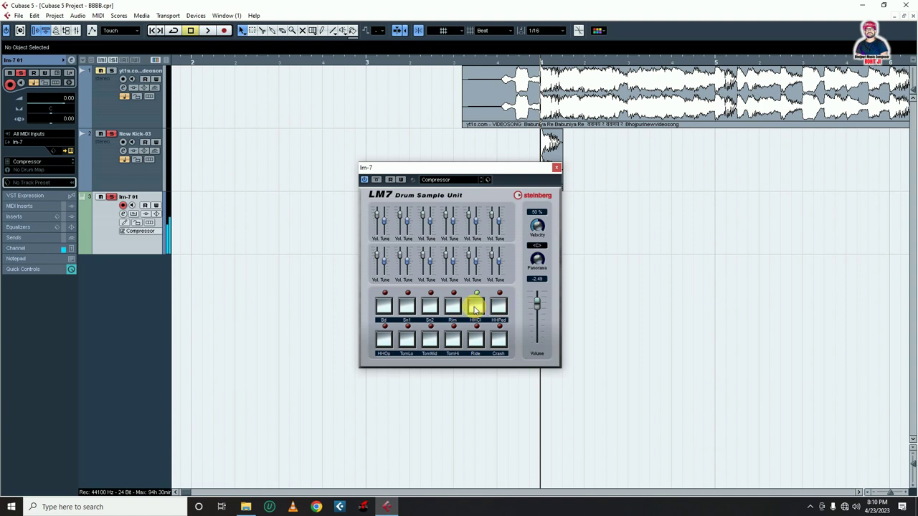
- Load the Percussion preset in the LM7 and audition its bongo, timbale, clave, vibraslap and tambourine pads
{"action": "left_click", "coordinate": [437, 180]}
{"action": "left_click", "coordinate": [439, 205]}
{"action": "left_click", "coordinate": [475, 307]}
{"action": "left_click", "coordinate": [497, 309]}
{"action": "left_click", "coordinate": [495, 341]}
{"action": "left_click", "coordinate": [474, 339]}
{"action": "left_click", "coordinate": [454, 342]}
{"action": "left_click", "coordinate": [451, 343]}
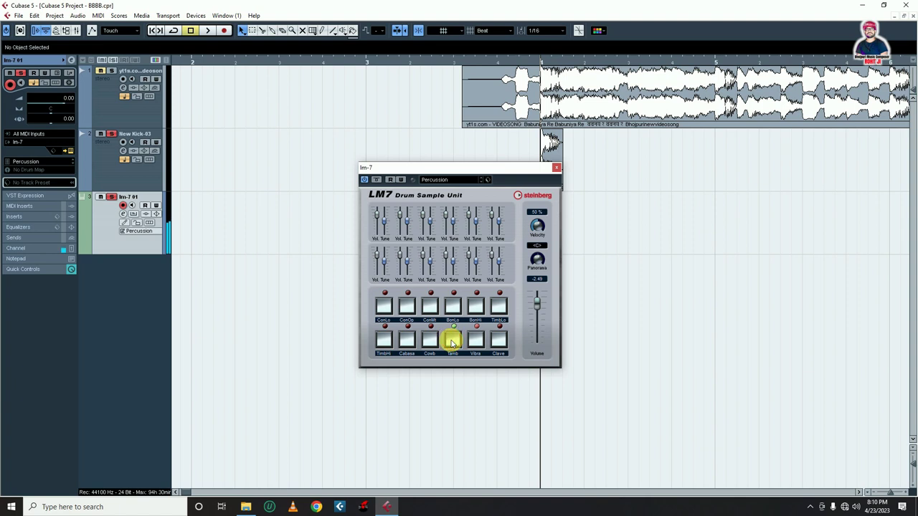
- Close the LM7 editor and draw a one-bar part on its track from bar 4 to bar 5
{"action": "left_click", "coordinate": [556, 167]}
{"action": "mouse_move", "coordinate": [540, 228]}
{"action": "left_mouse_down"}
{"action": "mouse_move", "coordinate": [752, 248]}
{"action": "mouse_move", "coordinate": [703, 246]}
{"action": "left_mouse_up"}
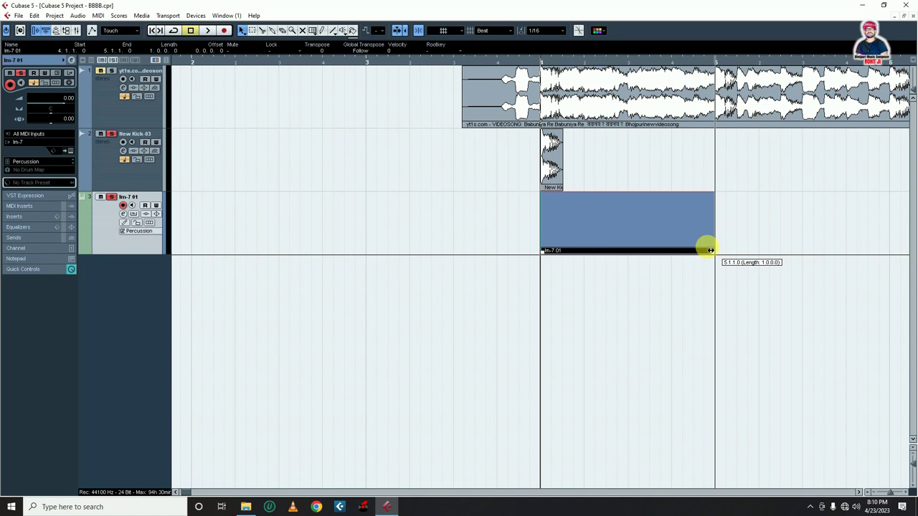
- Open the lm-7 part in the Key Editor and audition the keys around and below C3 for a percussion sound
{"action": "double_click", "coordinate": [636, 215]}
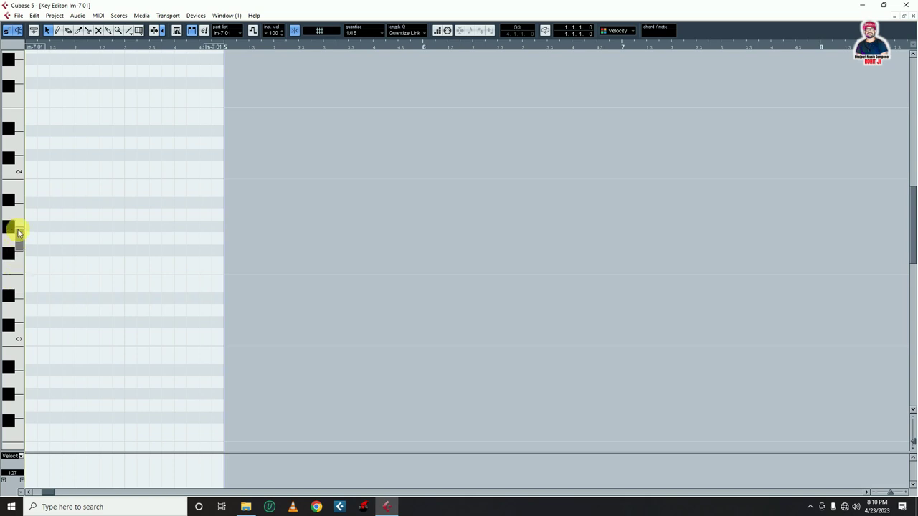
{"action": "left_click", "coordinate": [8, 254]}
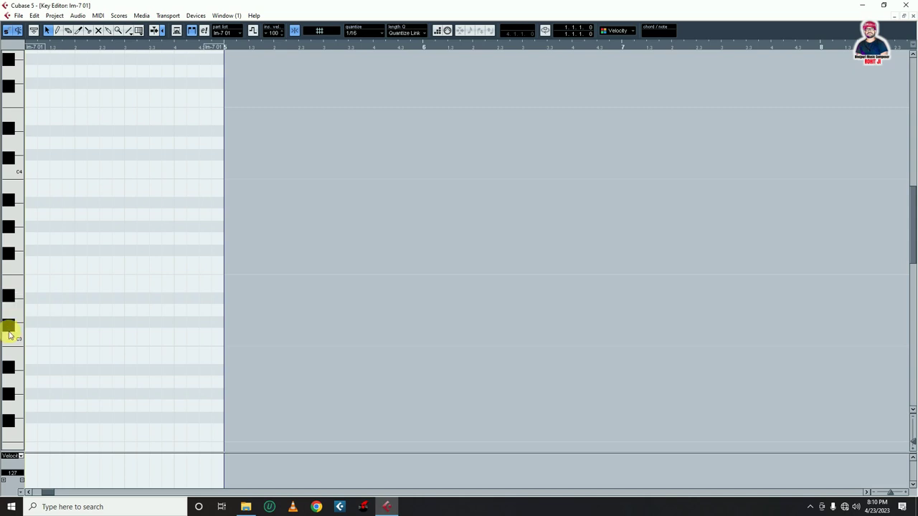
{"action": "left_click", "coordinate": [11, 326]}
{"action": "left_click", "coordinate": [11, 370]}
{"action": "left_click", "coordinate": [18, 362]}
{"action": "left_click", "coordinate": [19, 337]}
{"action": "left_click", "coordinate": [20, 362]}
{"action": "left_click", "coordinate": [20, 381]}
{"action": "left_click", "coordinate": [9, 393]}
{"action": "left_click", "coordinate": [10, 421]}
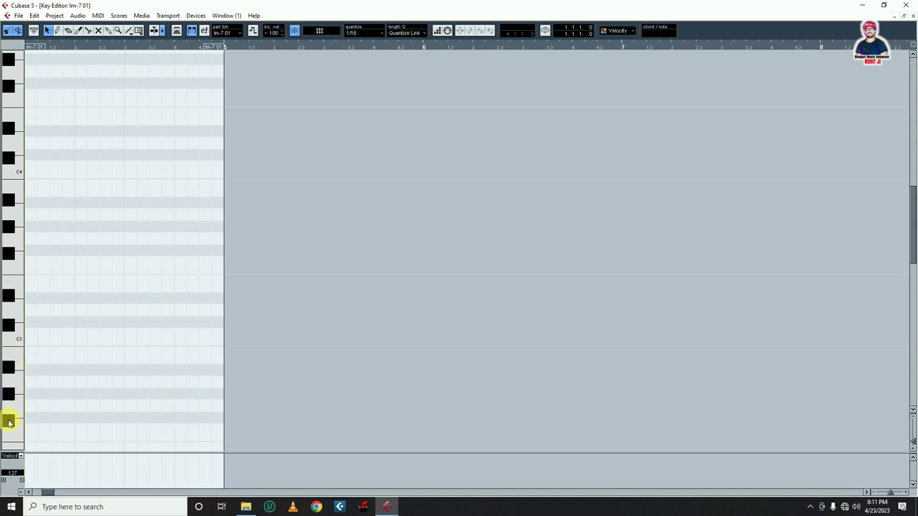
- Enter an F#2 note on each of the four beats of the lm-7 part and close the Key Editor
{"action": "left_click", "coordinate": [30, 418]}
{"action": "left_click", "coordinate": [80, 418]}
{"action": "left_click", "coordinate": [130, 418]}
{"action": "left_click", "coordinate": [180, 418]}
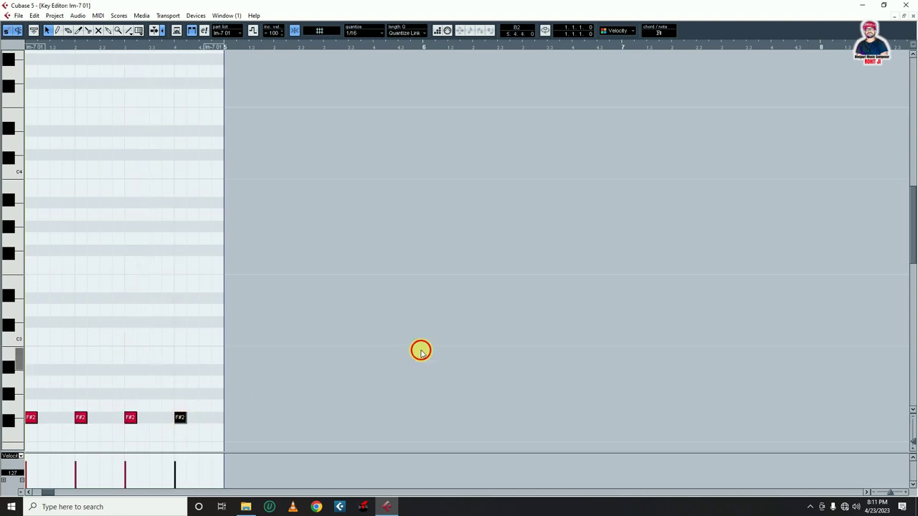
{"action": "key", "text": "Return"}
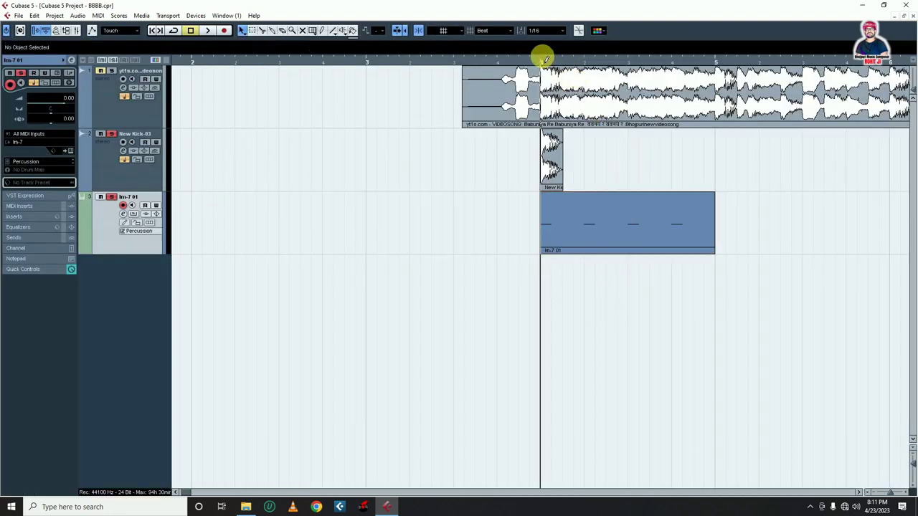
- Mark bar 4 to bar 5 as the export range and name the audio mixdown KICK HAT, importing it as an audio track
{"action": "left_click_drag", "start_coordinate": [539, 59], "coordinate": [702, 62]}
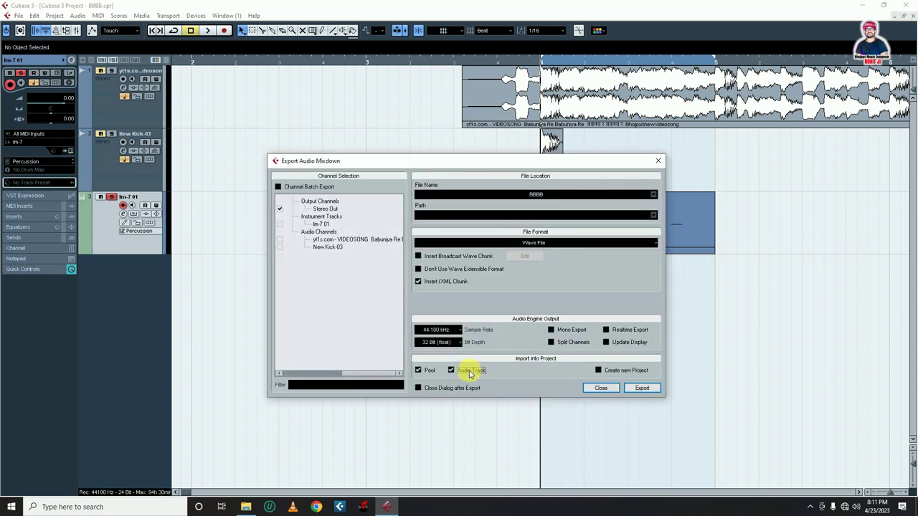
{"action": "left_click", "coordinate": [541, 198]}
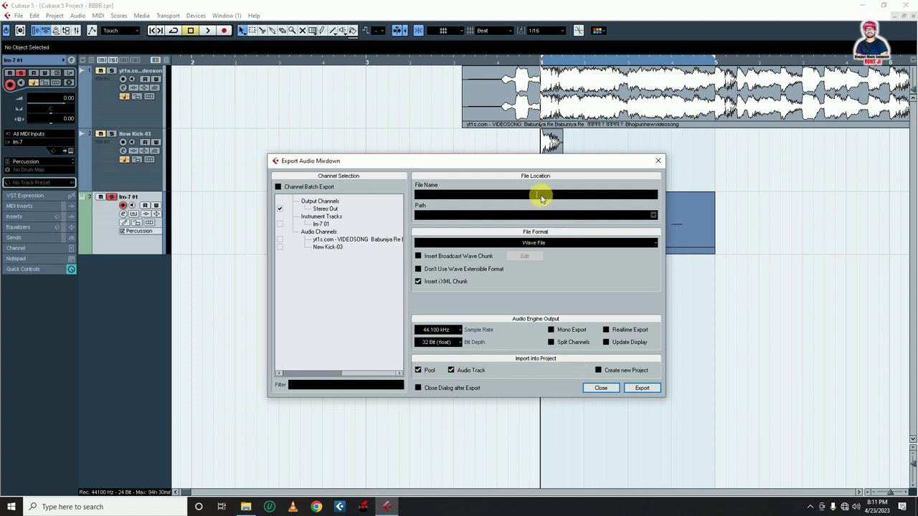
{"action": "left_click", "coordinate": [542, 198]}
{"action": "type", "text": "KICK HAT"}
- Set the mixdown's path to the project audio folder, export it as a Wave file and close the export dialog
{"action": "left_click", "coordinate": [640, 388]}
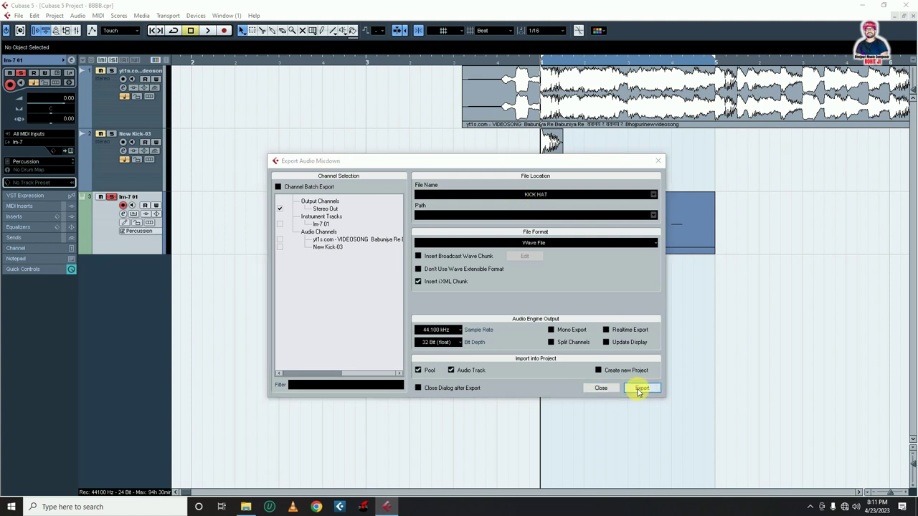
{"action": "left_click", "coordinate": [459, 286]}
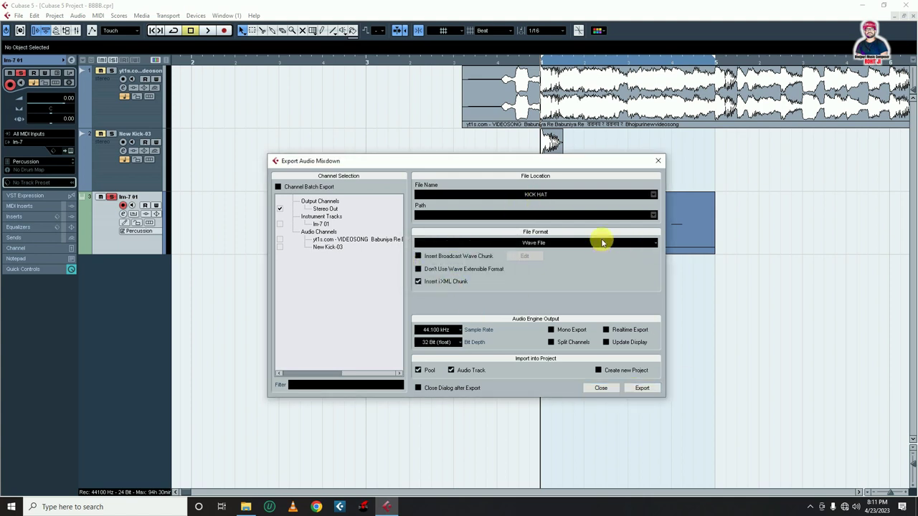
{"action": "left_click", "coordinate": [654, 215]}
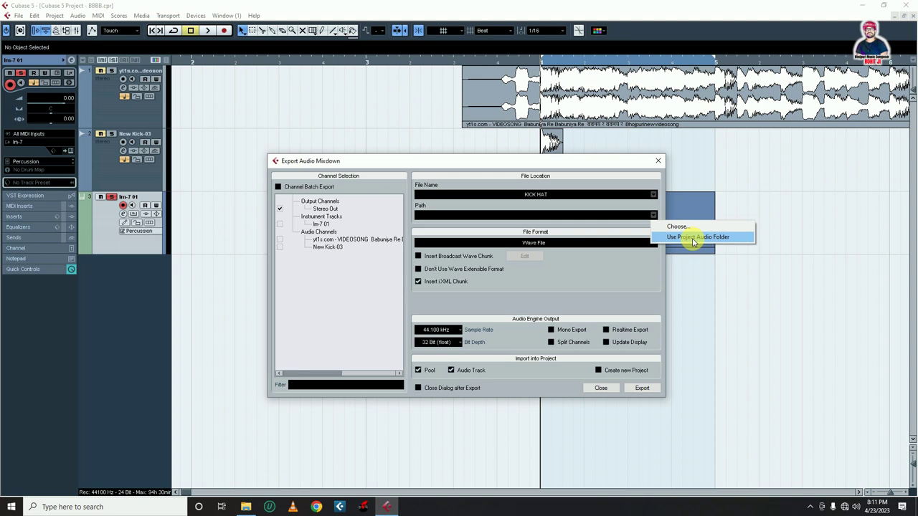
{"action": "left_click", "coordinate": [693, 238]}
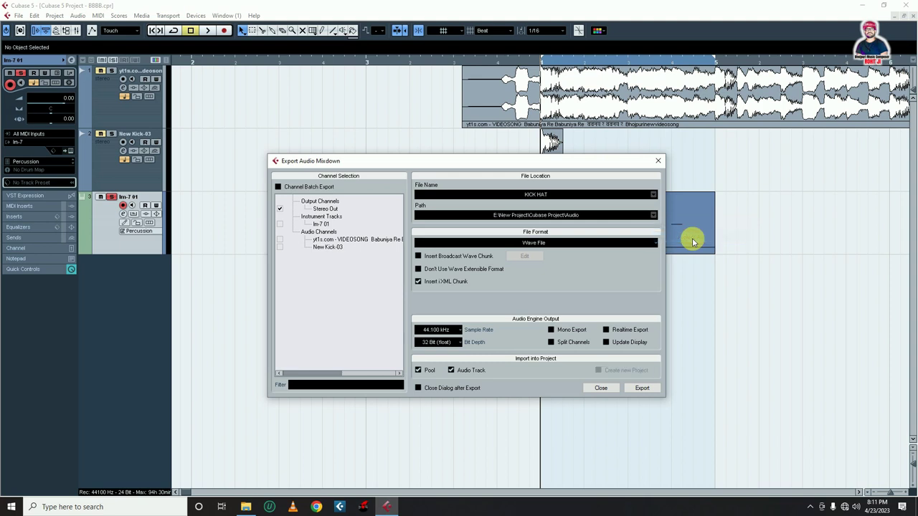
{"action": "left_click", "coordinate": [646, 388]}
{"action": "left_click", "coordinate": [476, 316]}
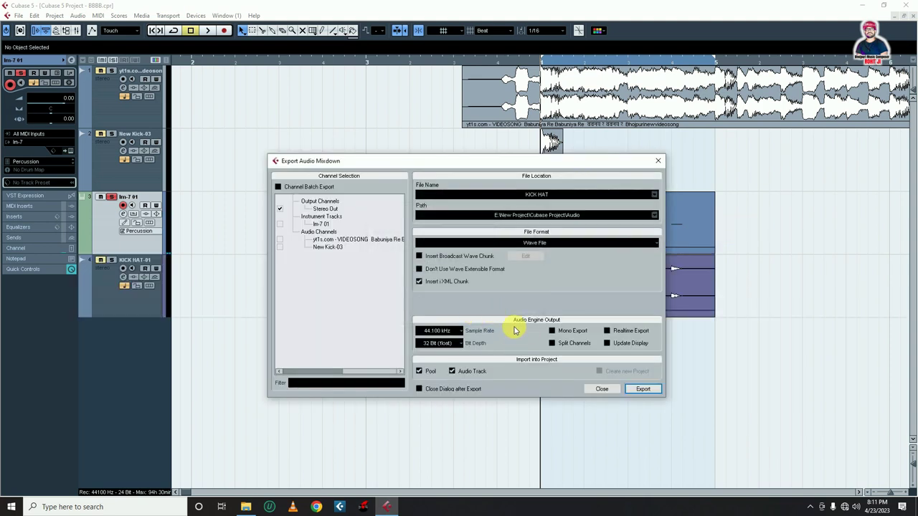
{"action": "left_click", "coordinate": [602, 389]}
- Remove the lm-7 instrument track and solo the New Kick-03 and KICK HAT-01 tracks
{"action": "right_click", "coordinate": [117, 223]}
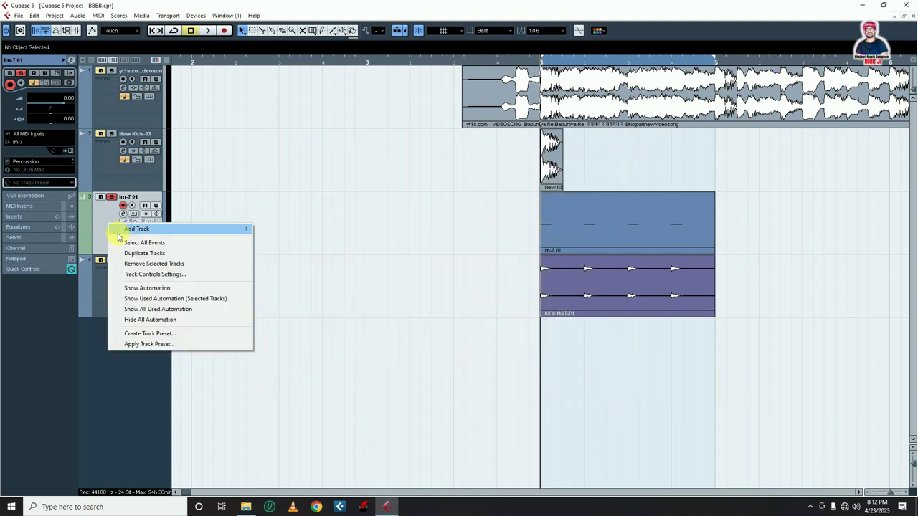
{"action": "left_click", "coordinate": [158, 266]}
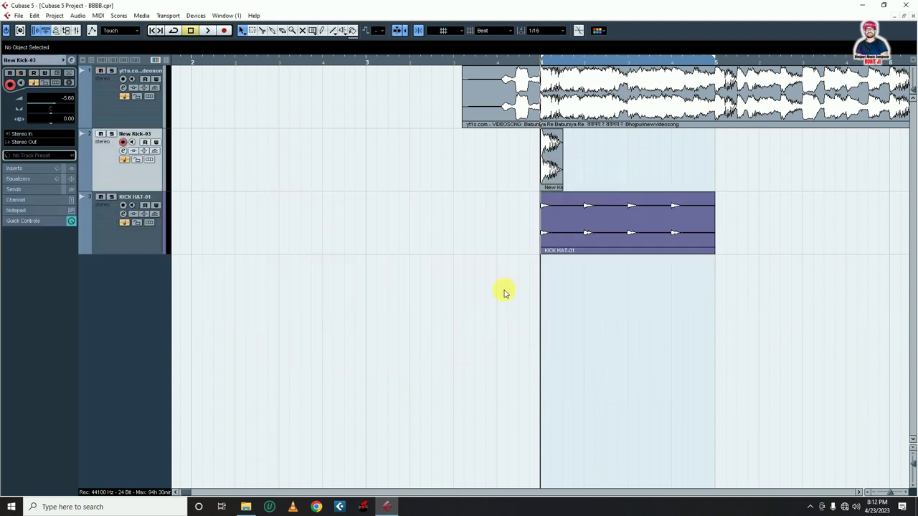
{"action": "key", "text": "s"}
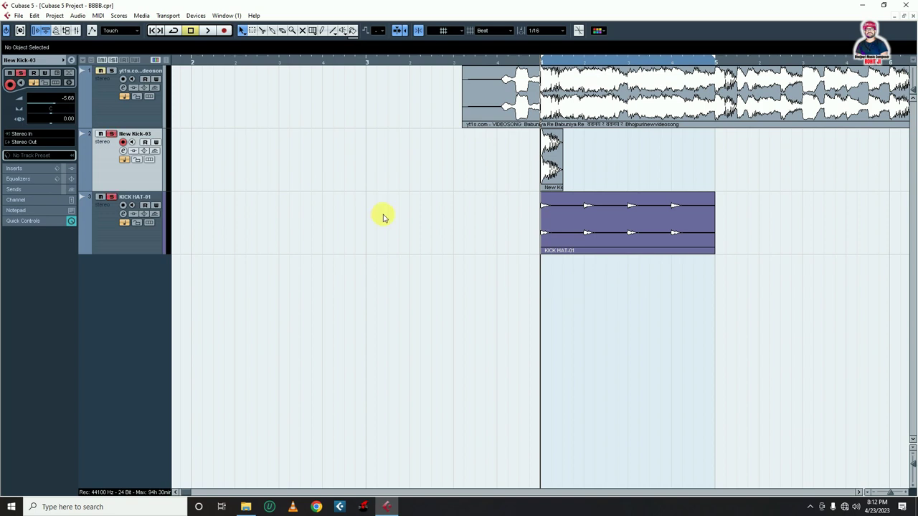
- Repeat the New Kick-03 event on beats 2, 3 and 4 of bar 4 and play the pattern
{"action": "left_click_drag", "start_coordinate": [558, 173], "coordinate": [676, 167]}
{"action": "left_click", "coordinate": [752, 174]}
{"action": "key", "text": "space"}
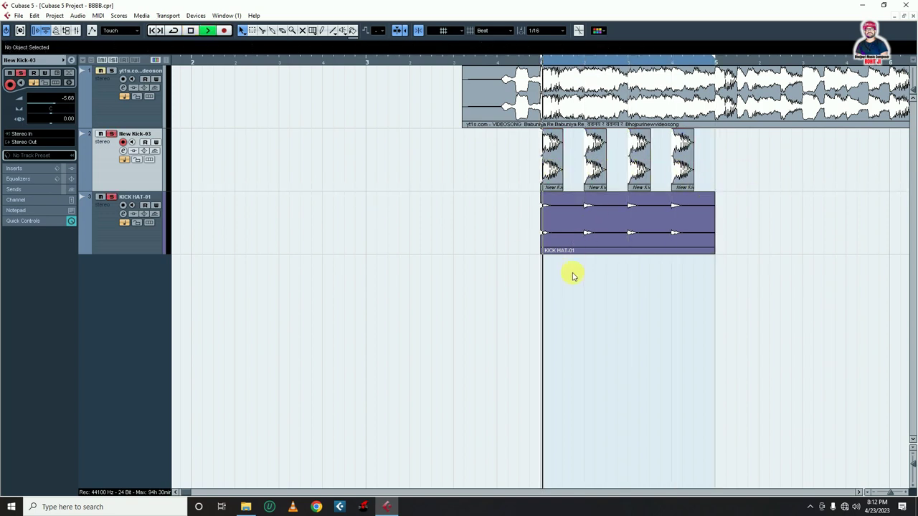
{"action": "key", "text": "space"}
- Delete the three repeated kick events, keeping only the one on the first beat
{"action": "left_click_drag", "start_coordinate": [719, 160], "coordinate": [500, 166]}
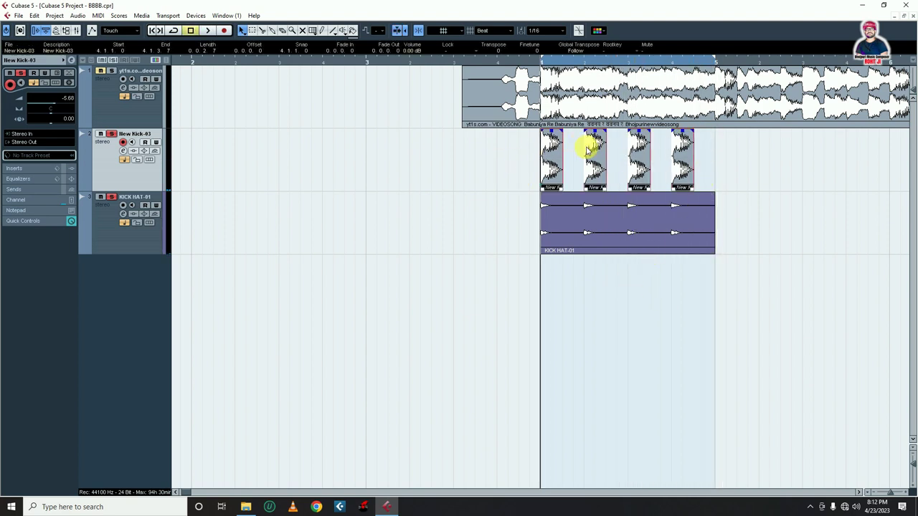
{"action": "left_click_drag", "start_coordinate": [743, 166], "coordinate": [574, 177]}
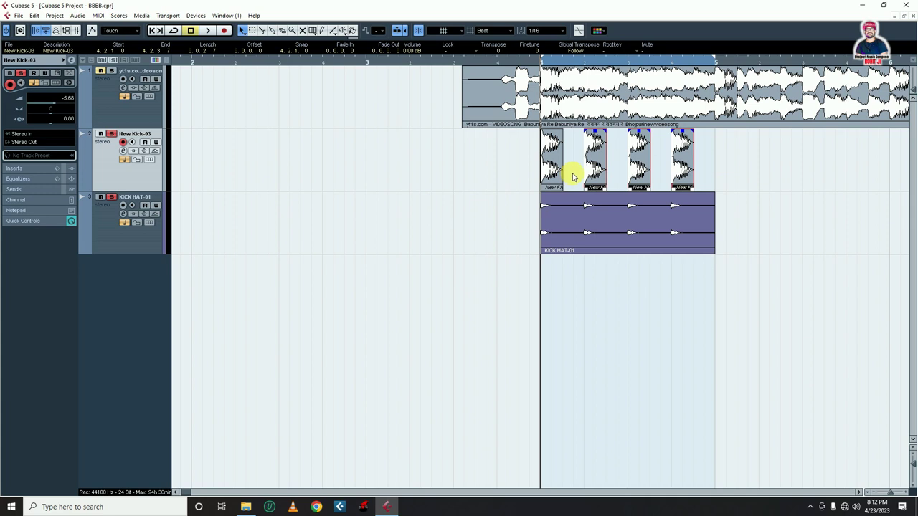
{"action": "key", "text": "Delete"}
- Add a fade-out over about the second half of the New Kick-03 event and play it
{"action": "key", "text": "h"}
{"action": "key", "text": "h"}
{"action": "key", "text": "h"}
{"action": "key", "text": "h"}
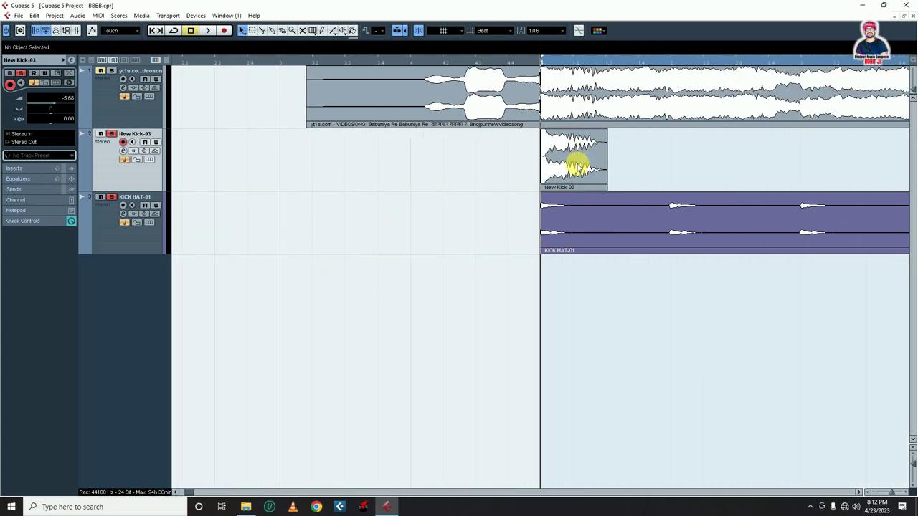
{"action": "left_click_drag", "start_coordinate": [622, 135], "coordinate": [581, 156]}
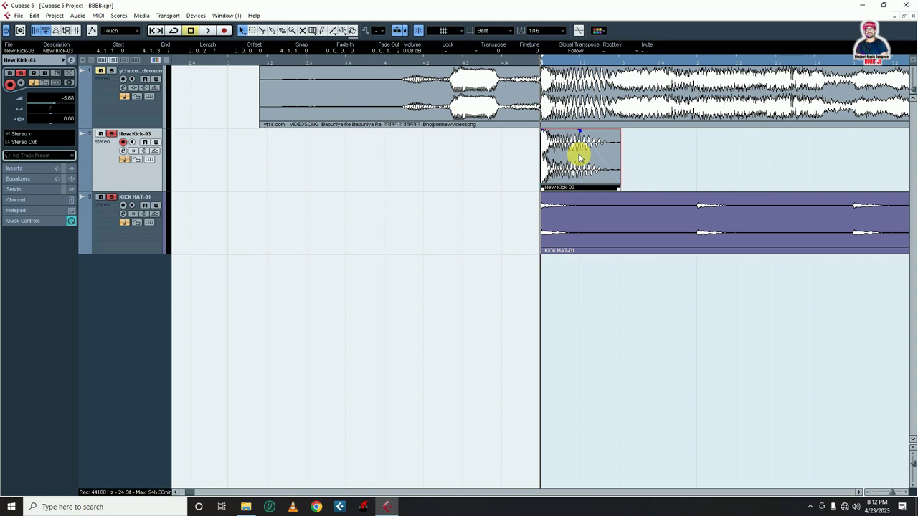
{"action": "key", "text": "space"}
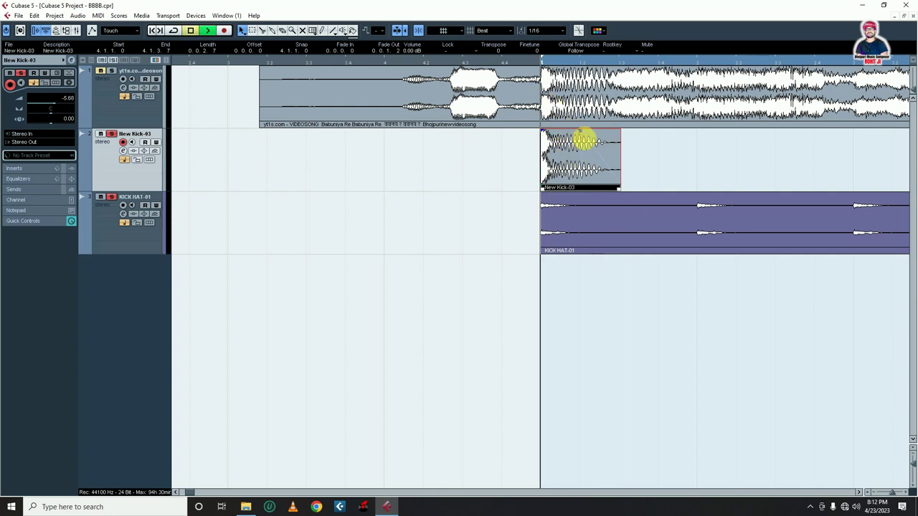
{"action": "key", "text": "space"}
- Repeat the faded kick event on beats 2, 3 and 4 of bar 4 and play the pattern
{"action": "scroll", "coordinate": [610, 165], "scroll_direction": "right", "scroll_amount": 2}
{"action": "key", "text": "g"}
{"action": "key", "text": "g"}
{"action": "key", "text": "g"}
{"action": "key", "text": "g"}
{"action": "key", "text": "g"}
{"action": "key", "text": "g"}
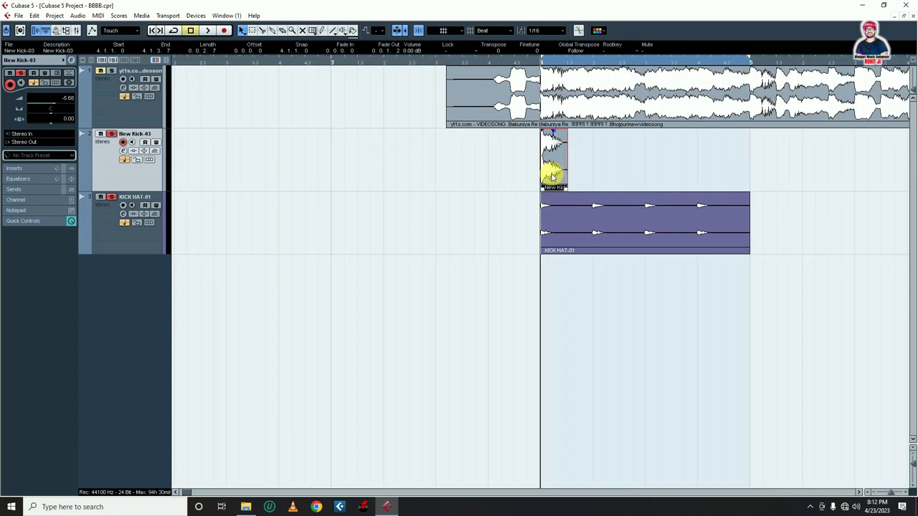
{"action": "left_click_drag", "start_coordinate": [552, 177], "coordinate": [606, 177]}
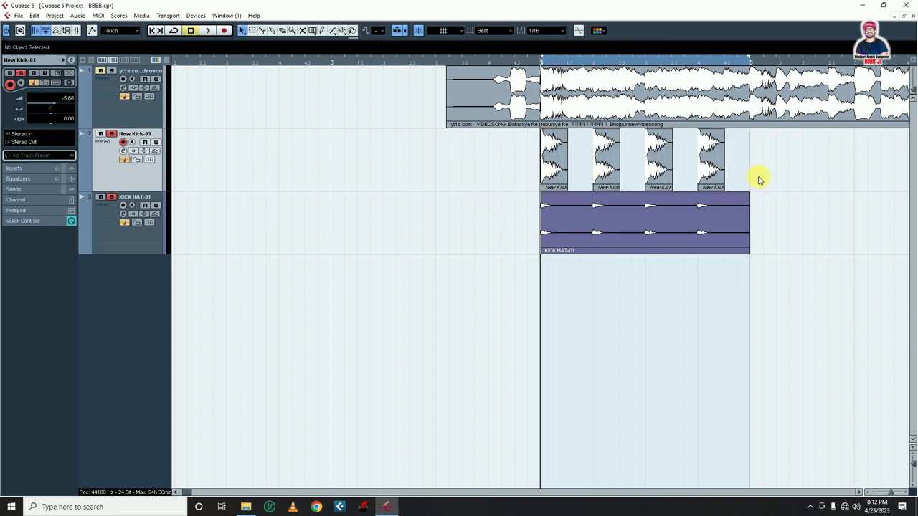
{"action": "key", "text": "space"}
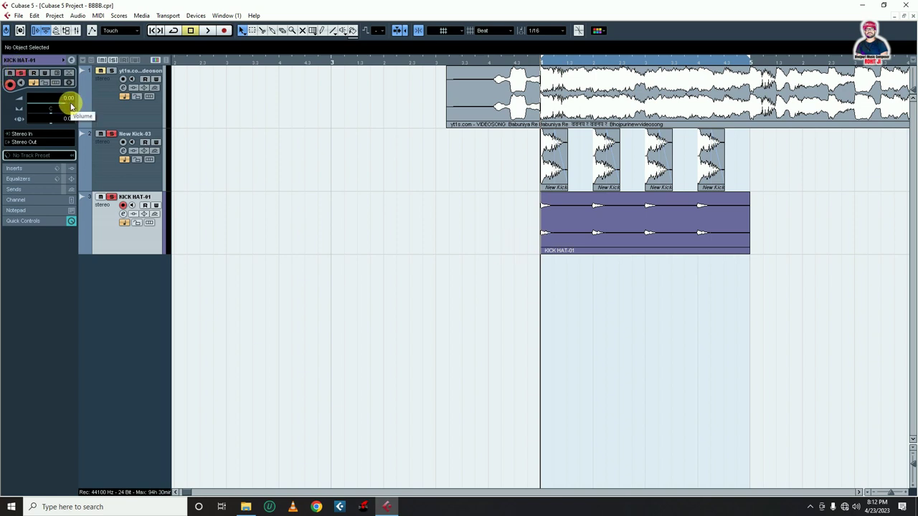
- Set the KICK HAT-01 track's volume to -5.31 and play it together with the kick
{"action": "key", "text": "space"}
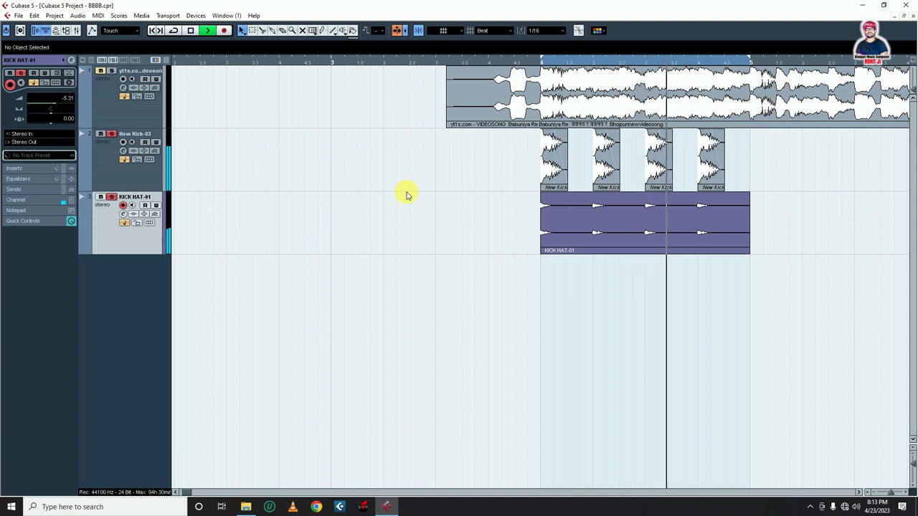
{"action": "key", "text": "space"}
{"action": "key", "text": "space"}
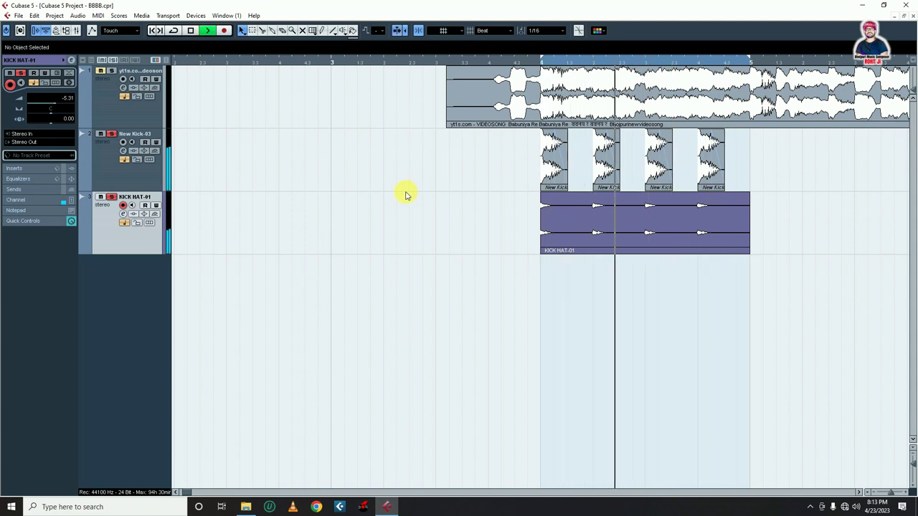
{"action": "key", "text": "space"}
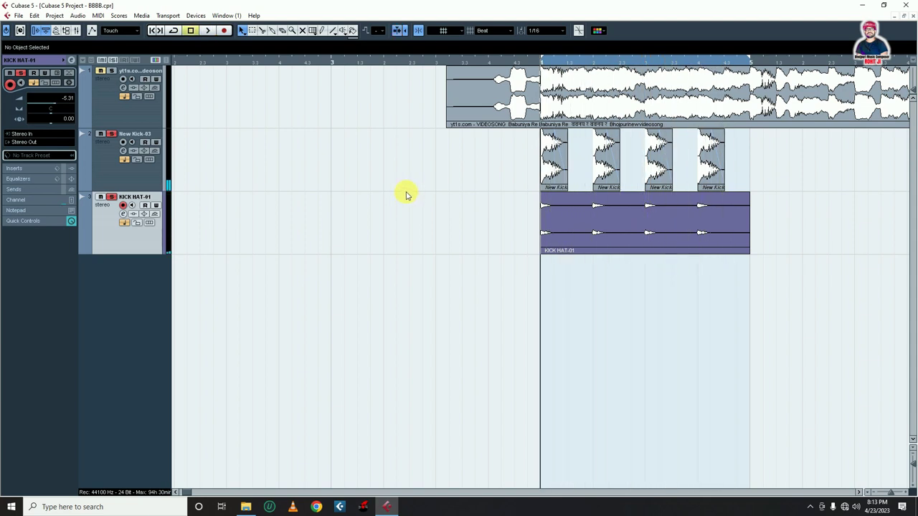
- Insert FabFilter Pro-Q 3 in the first insert slot of the New Kick-03 channel
{"action": "left_click", "coordinate": [96, 157]}
{"action": "left_click", "coordinate": [130, 153]}
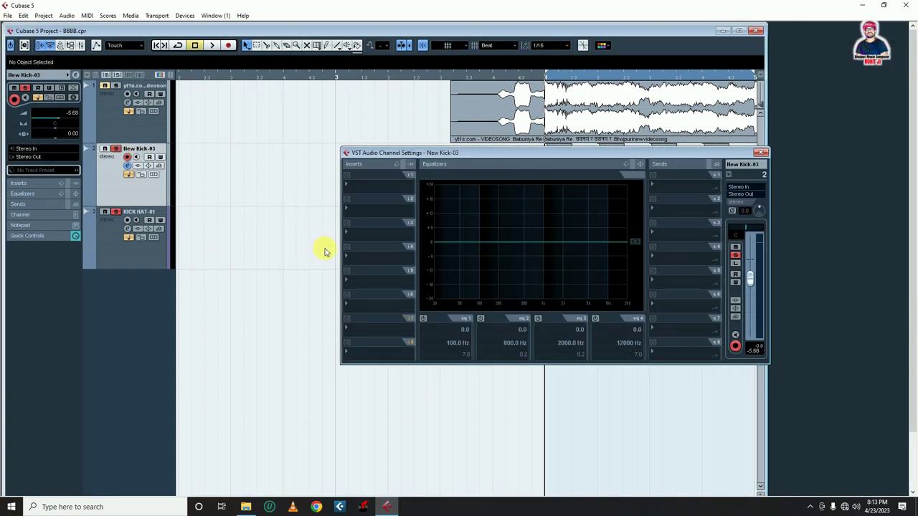
{"action": "left_click", "coordinate": [352, 194]}
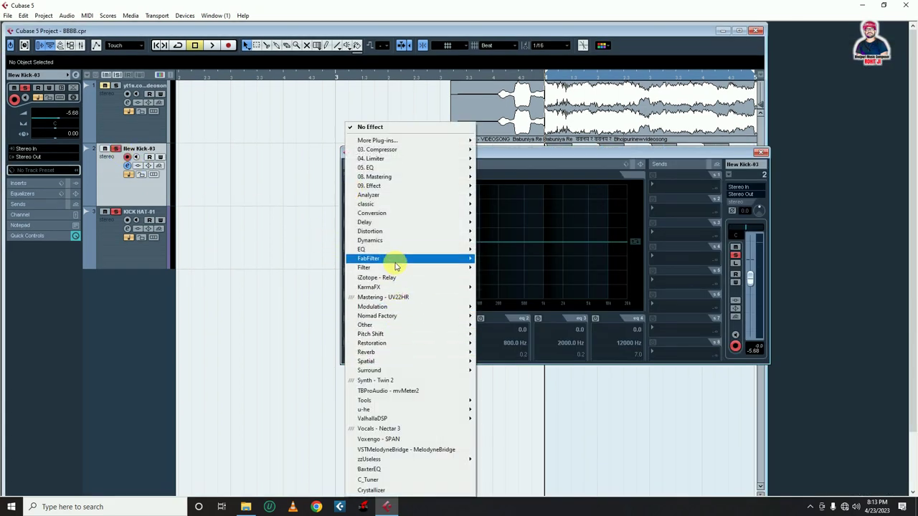
{"action": "mouse_move", "coordinate": [400, 258]}
{"action": "left_click", "coordinate": [520, 378]}
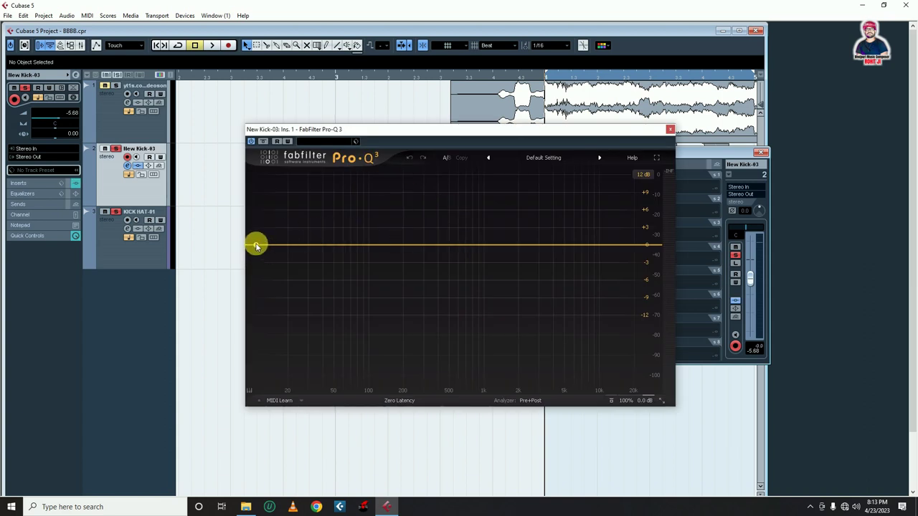
- Add a 36 dB/oct low cut at about 10.6 Hz and a 96 dB/oct high cut at about 29,433 Hz
{"action": "left_click", "coordinate": [256, 245]}
{"action": "left_click", "coordinate": [653, 246]}
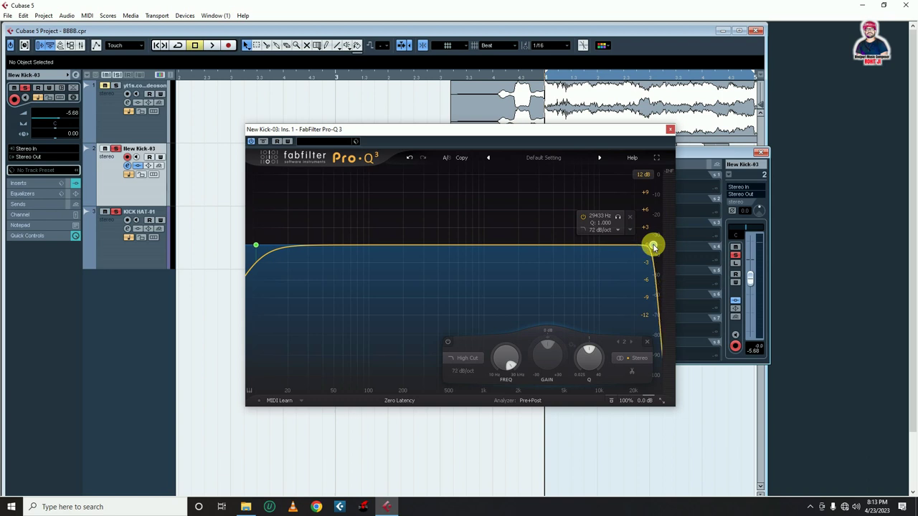
{"action": "scroll", "coordinate": [258, 246], "scroll_direction": "up", "scroll_amount": 4}
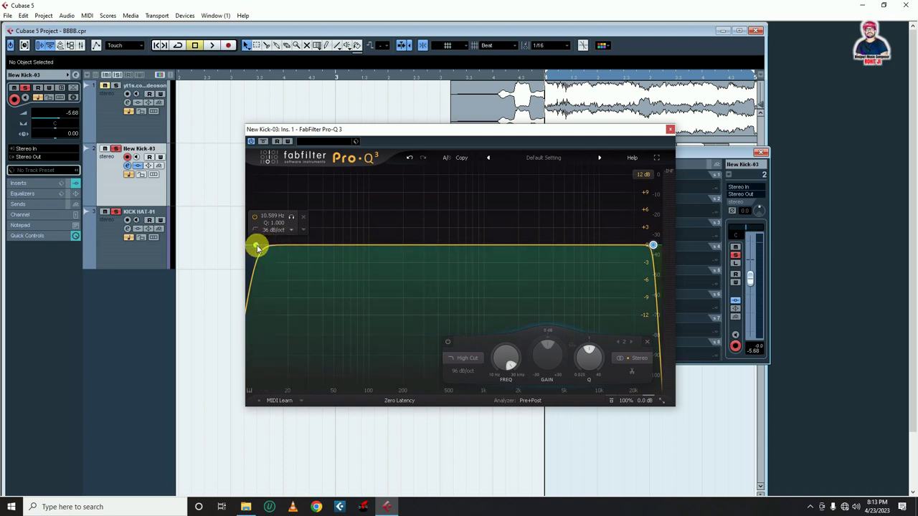
- Move the low cut to about 37 Hz while playing the kick and the high cut to about 26,500 Hz
{"action": "key", "text": "space"}
{"action": "left_click_drag", "start_coordinate": [257, 247], "coordinate": [320, 243]}
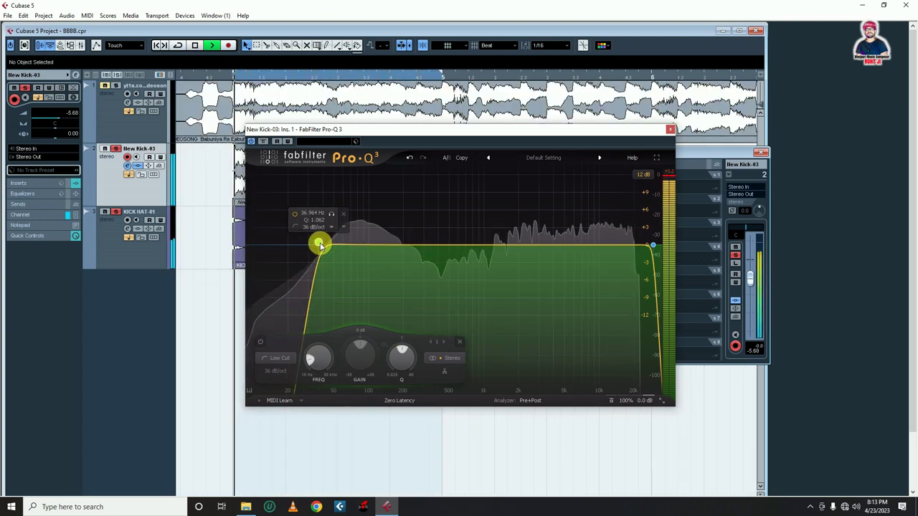
{"action": "key", "text": "space"}
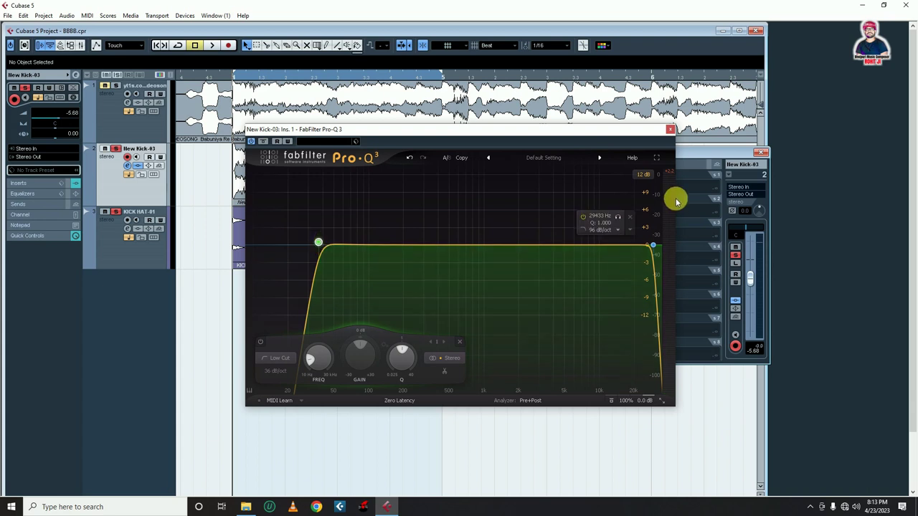
{"action": "left_click_drag", "start_coordinate": [653, 248], "coordinate": [649, 248]}
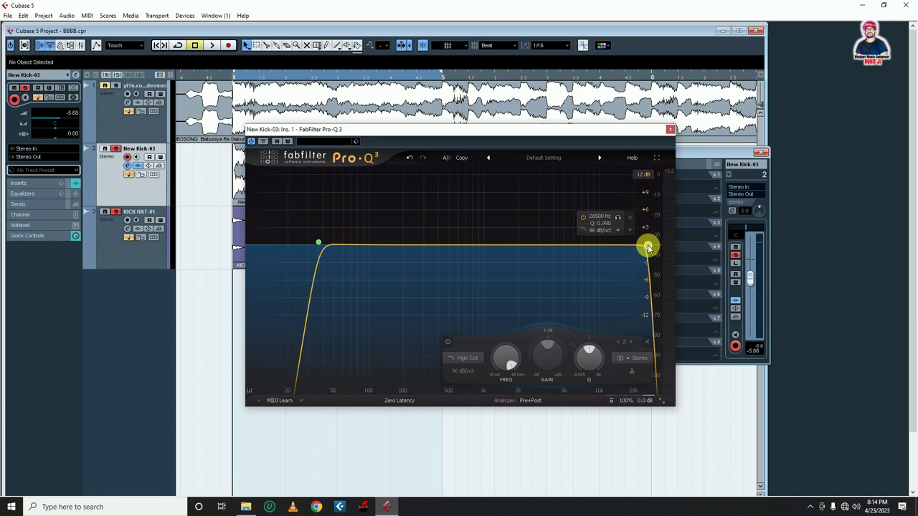
- Close the FabFilter Pro-Q 3 and channel settings windows, play the filtered kick briefly, and maximize the project window
{"action": "left_click", "coordinate": [670, 129]}
{"action": "key", "text": "space"}
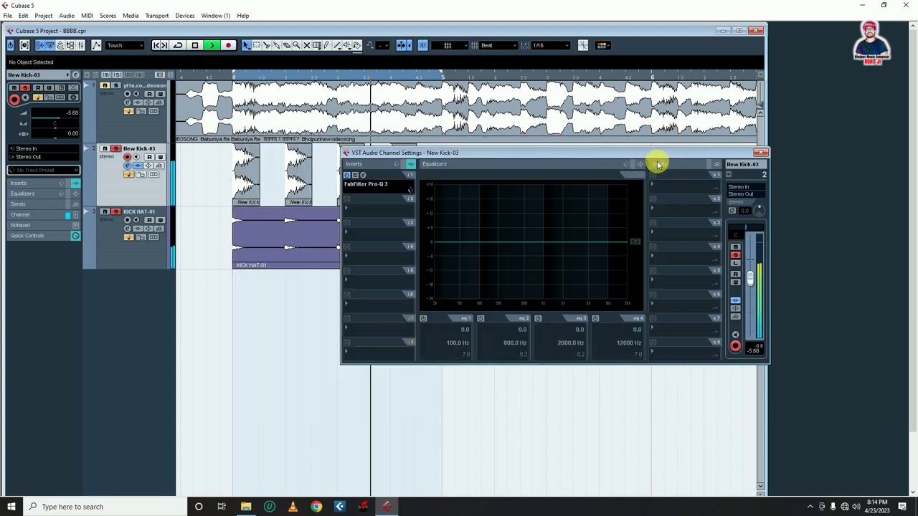
{"action": "key", "text": "space"}
{"action": "left_click", "coordinate": [762, 152]}
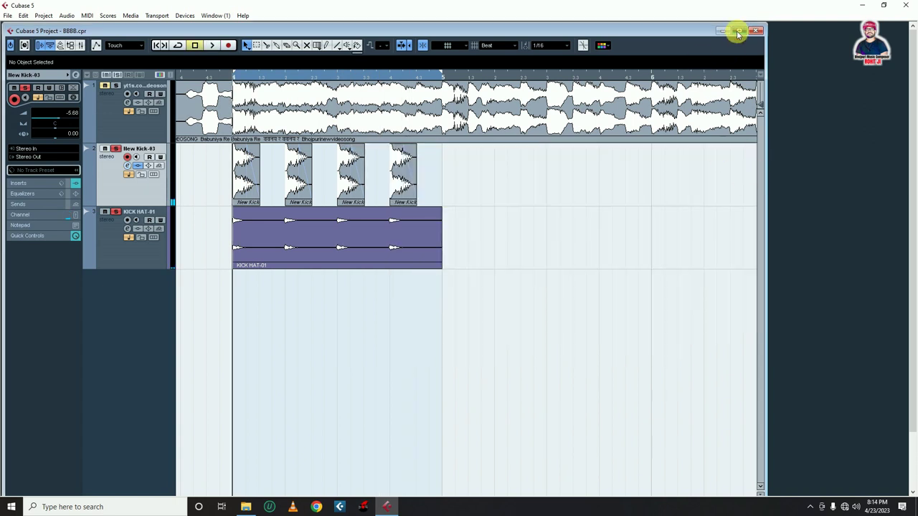
{"action": "left_click", "coordinate": [738, 33]}
{"action": "right_click", "coordinate": [136, 277]}
{"action": "left_click", "coordinate": [196, 297]}
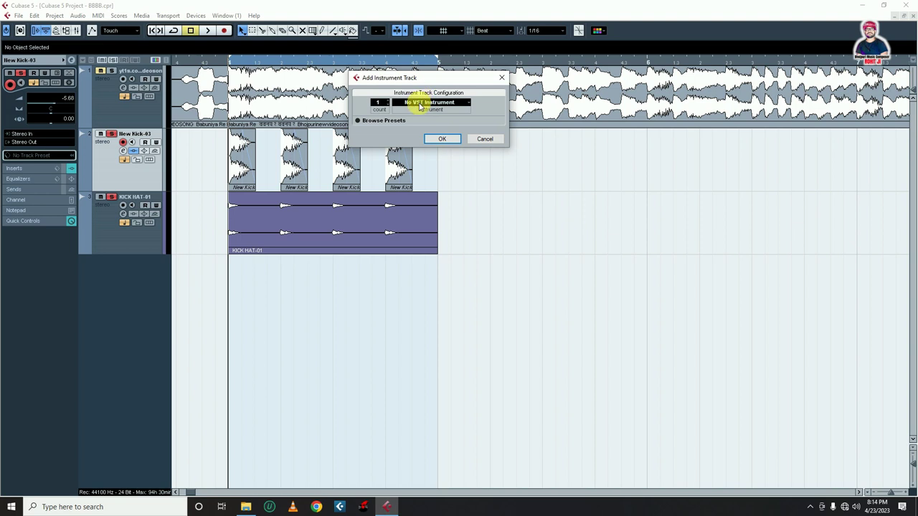
{"action": "left_click", "coordinate": [421, 107]}
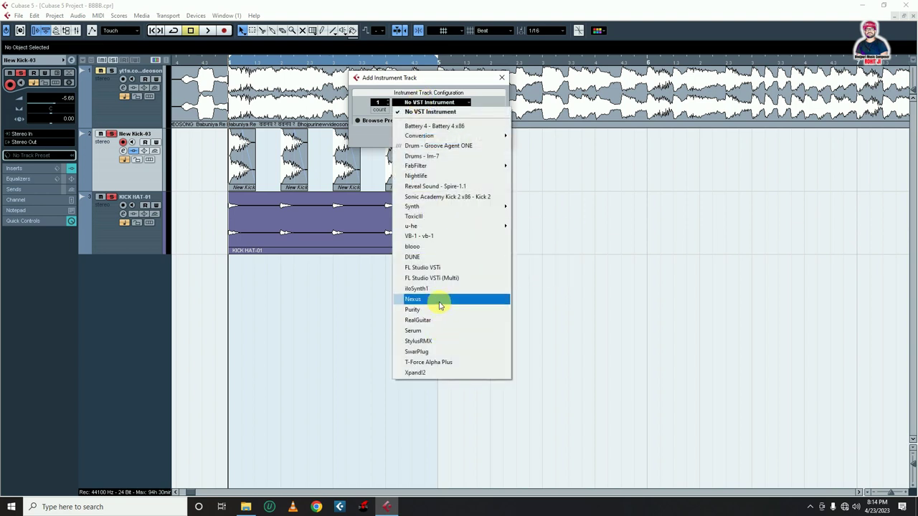
{"action": "left_click", "coordinate": [620, 324]}
{"action": "left_click", "coordinate": [483, 140]}
- Duplicate all New Kick-03 and KICK HAT-01 events three times so the pattern runs from bar 4 to bar 8
{"action": "left_click_drag", "start_coordinate": [473, 151], "coordinate": [208, 282]}
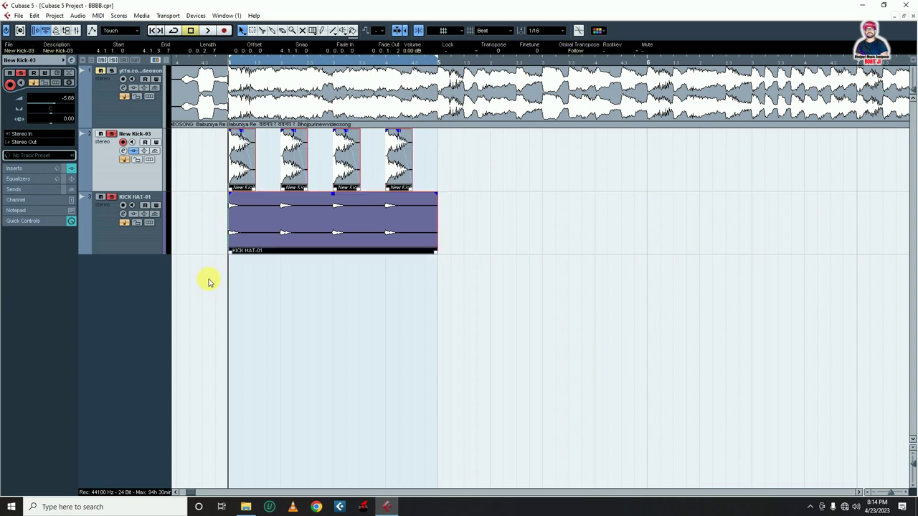
{"action": "key", "text": "ctrl+d"}
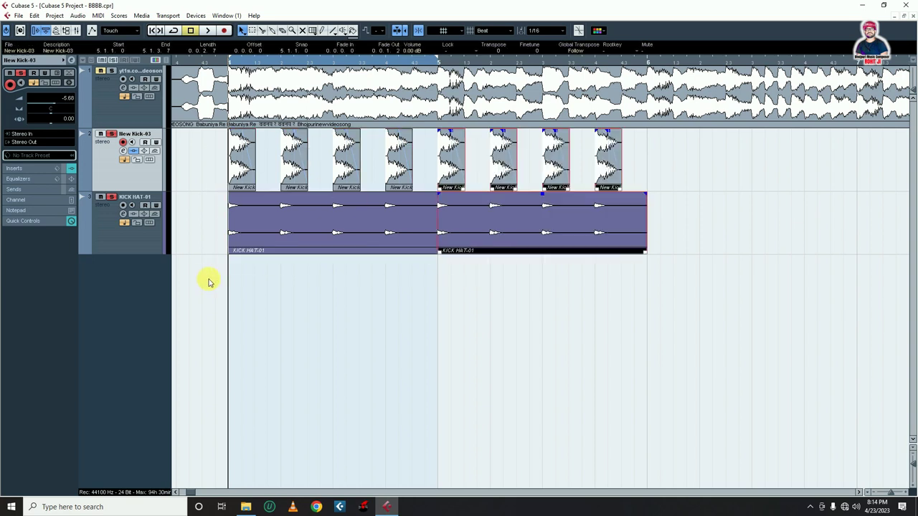
{"action": "key", "text": "ctrl+d"}
{"action": "key", "text": "ctrl+d"}
{"action": "key", "text": "g"}
{"action": "key", "text": "g"}
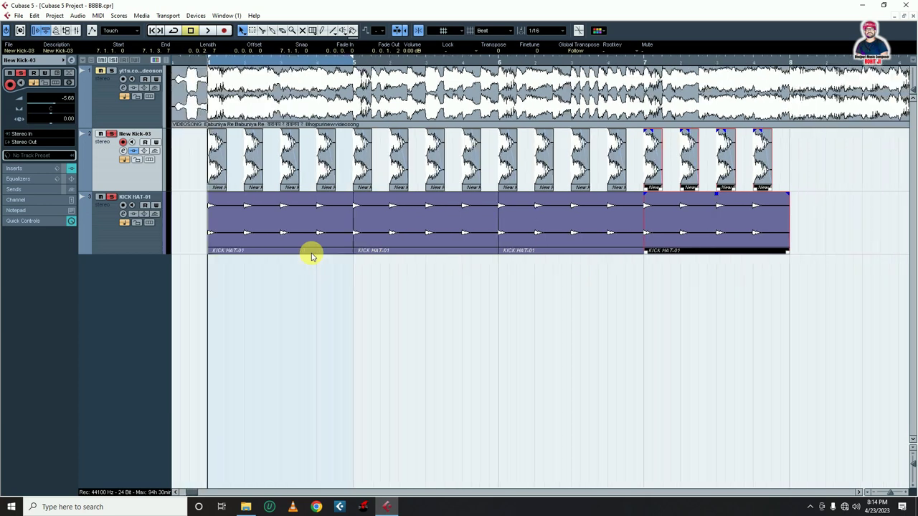
{"action": "left_click", "coordinate": [573, 318]}
{"action": "key", "text": "g"}
{"action": "key", "text": "g"}
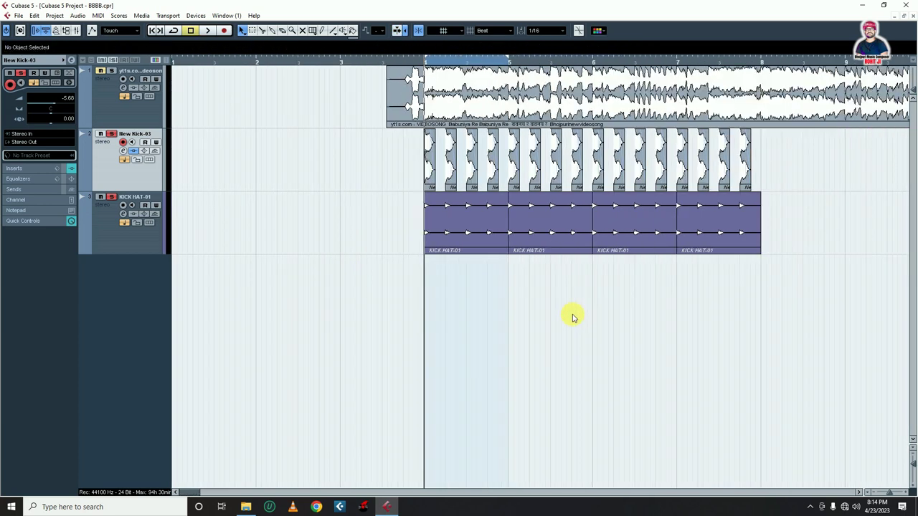
- Add a Nexus instrument track and place it below the KICK HAT-01 track
{"action": "right_click", "coordinate": [108, 289]}
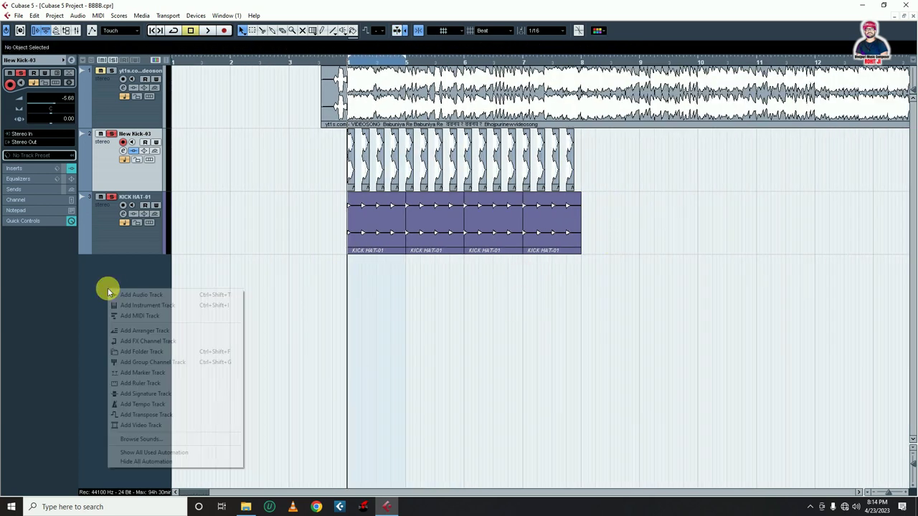
{"action": "left_click", "coordinate": [188, 304]}
{"action": "left_click", "coordinate": [414, 108]}
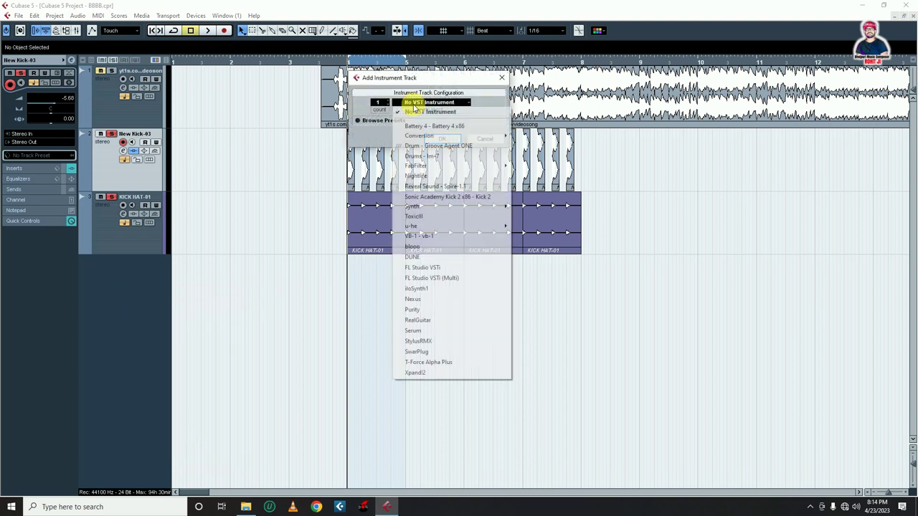
{"action": "left_click", "coordinate": [432, 299]}
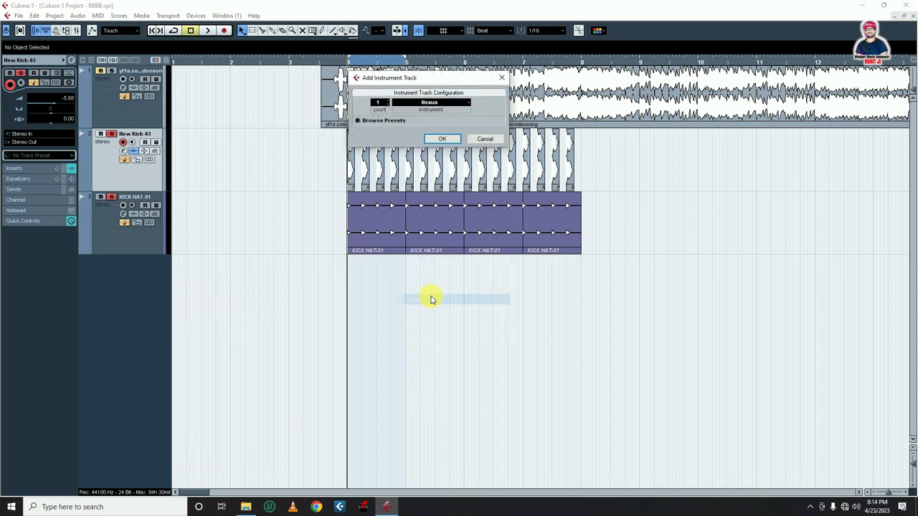
{"action": "key", "text": "Return"}
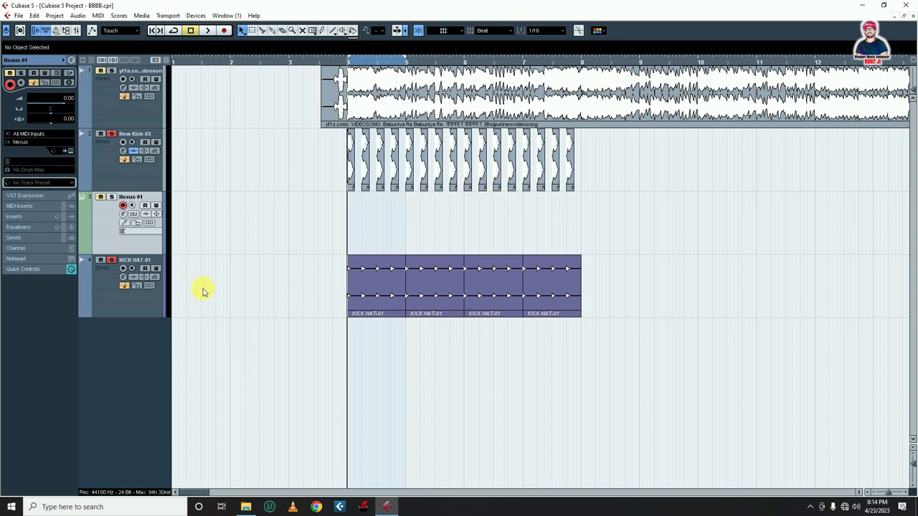
{"action": "left_click_drag", "start_coordinate": [102, 219], "coordinate": [107, 309]}
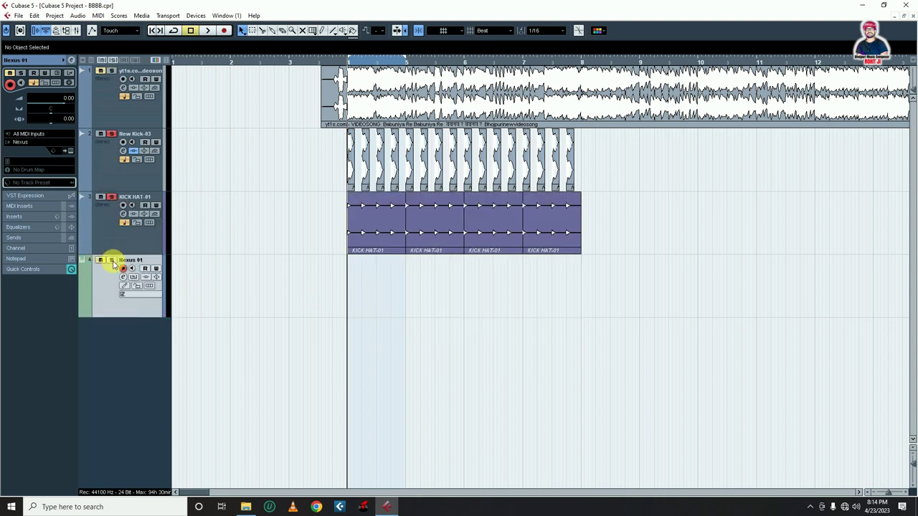
- Create a part from bar 4 to bar 8 on the Nexus 01 track and enter a G3, A#3, D4 chord at 4.1.4
{"action": "left_click_drag", "start_coordinate": [349, 282], "coordinate": [580, 280]}
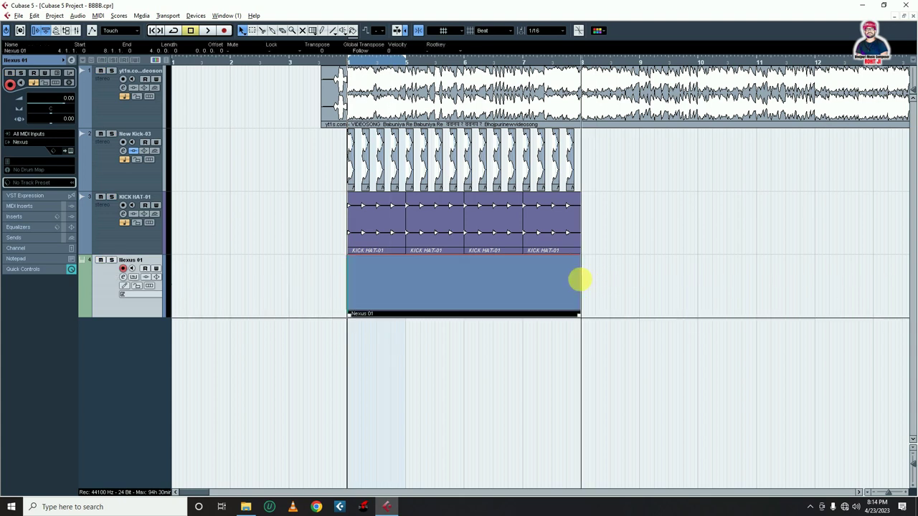
{"action": "double_click", "coordinate": [474, 293]}
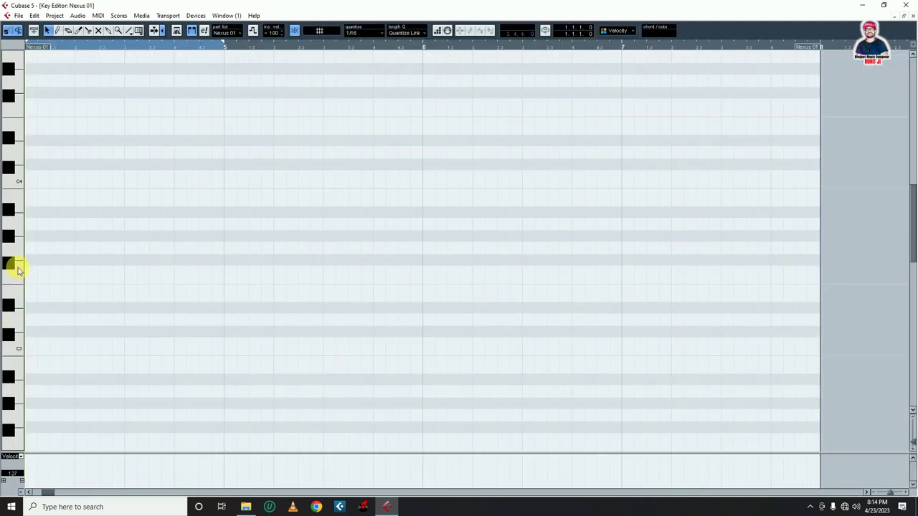
{"action": "left_click", "coordinate": [67, 248]}
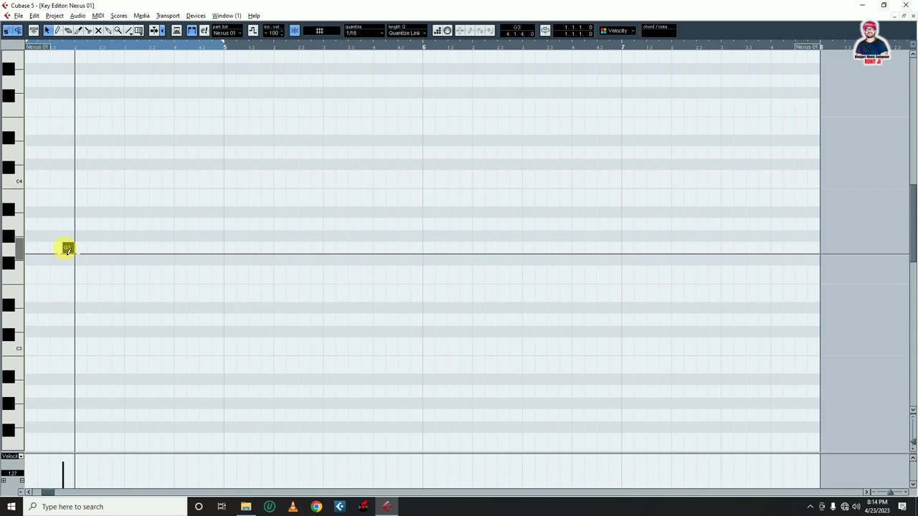
{"action": "left_click", "coordinate": [67, 211]}
{"action": "left_click", "coordinate": [67, 163]}
{"action": "left_click_drag", "start_coordinate": [67, 165], "coordinate": [67, 152]}
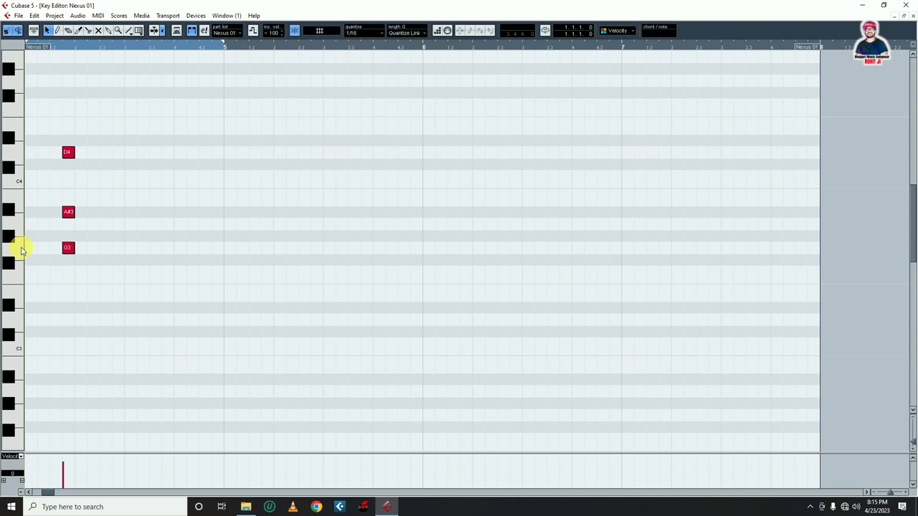
- Copy the G3, A#3, D4 chord to 4.2.3, close the Key Editor and mute the Nexus 01 track
{"action": "left_click_drag", "start_coordinate": [121, 139], "coordinate": [44, 307]}
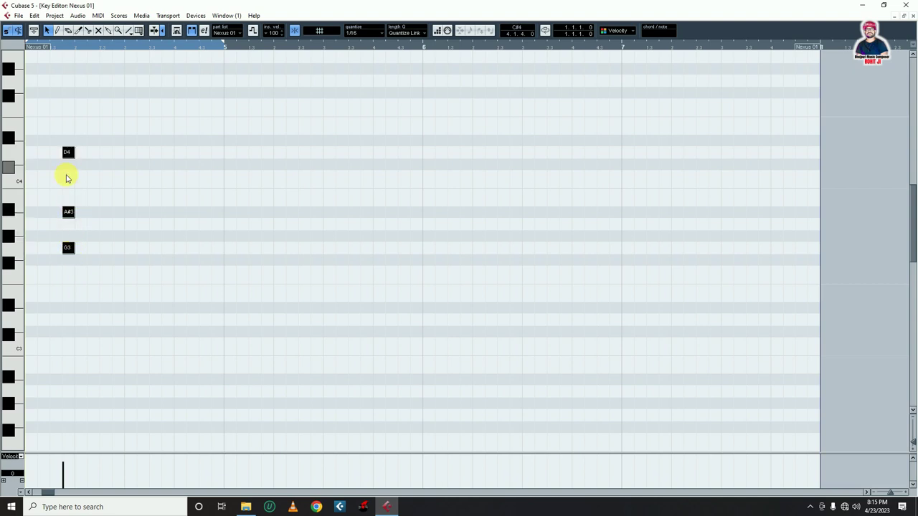
{"action": "left_click_drag", "start_coordinate": [68, 152], "coordinate": [106, 153]}
{"action": "left_click", "coordinate": [143, 189]}
{"action": "key", "text": "Return"}
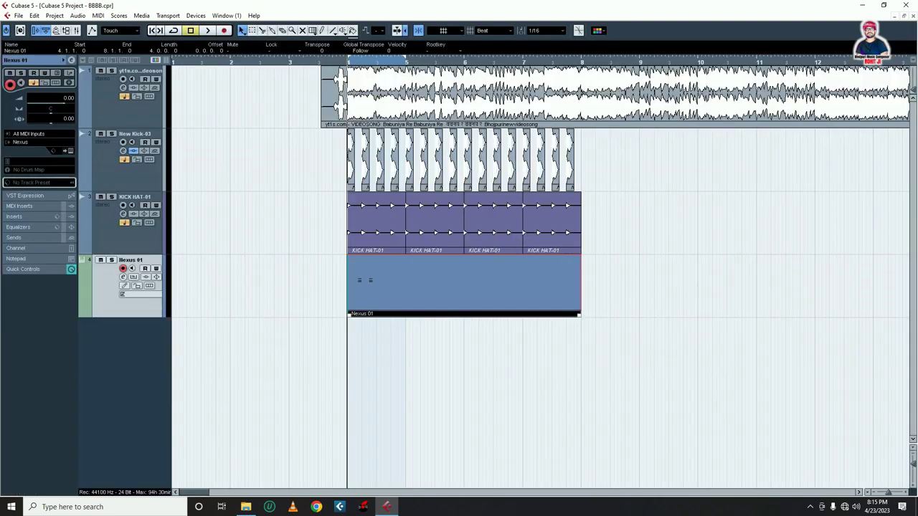
{"action": "left_click", "coordinate": [100, 260]}
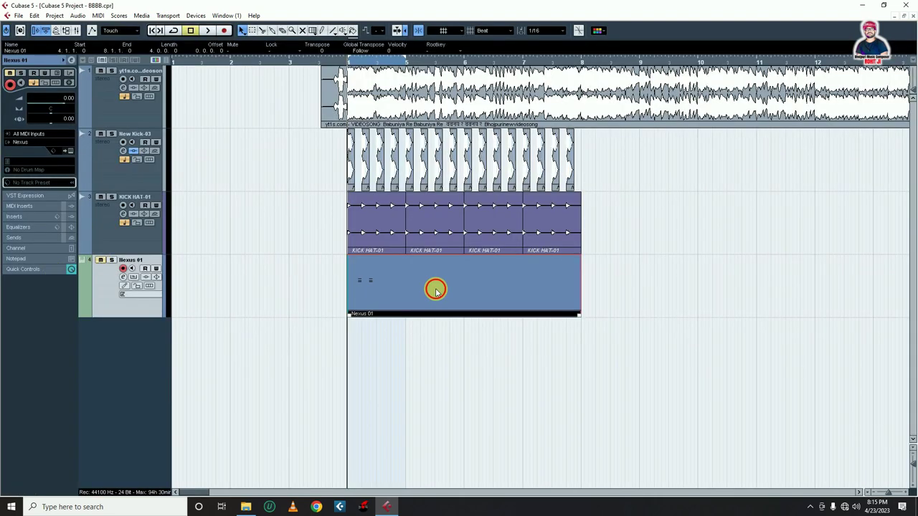
- Repeat the two-chord pattern every half bar through the end of the Nexus 01 part
{"action": "double_click", "coordinate": [435, 290]}
{"action": "left_click_drag", "start_coordinate": [160, 133], "coordinate": [41, 285]}
{"action": "left_click_drag", "start_coordinate": [104, 154], "coordinate": [800, 154]}
{"action": "left_click", "coordinate": [701, 332]}
- Lengthen the second chord of every pair to two sixteenths and close the Key Editor
{"action": "left_click_drag", "start_coordinate": [122, 131], "coordinate": [81, 288]}
{"action": "left_click_drag", "start_coordinate": [243, 137], "coordinate": [198, 296]}
{"action": "left_click_drag", "start_coordinate": [431, 126], "coordinate": [396, 276]}
{"action": "left_click_drag", "start_coordinate": [329, 136], "coordinate": [288, 298]}
{"action": "left_click_drag", "start_coordinate": [599, 267], "coordinate": [597, 273]}
{"action": "left_click_drag", "start_coordinate": [731, 134], "coordinate": [697, 277]}
{"action": "left_click_drag", "start_coordinate": [834, 134], "coordinate": [789, 279]}
{"action": "left_click_drag", "start_coordinate": [206, 151], "coordinate": [223, 151]}
{"action": "left_click", "coordinate": [267, 106]}
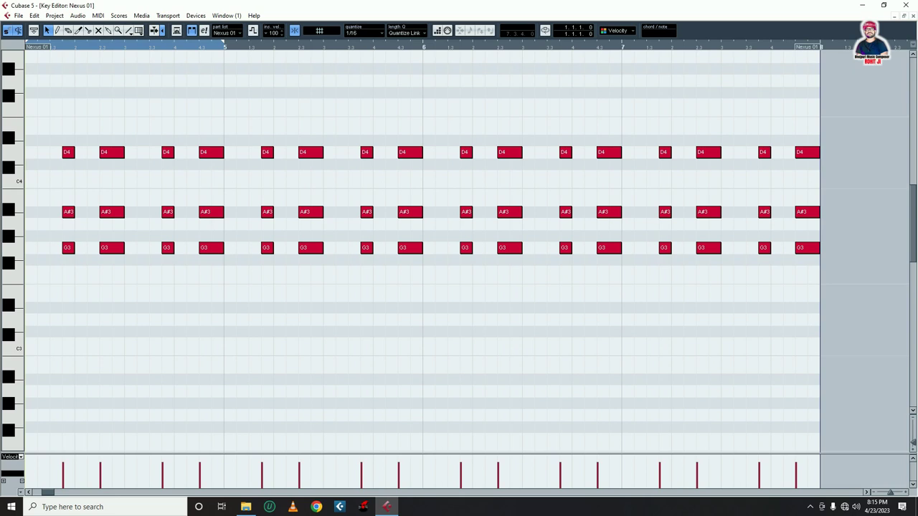
{"action": "left_click", "coordinate": [913, 16]}
- Solo the Nexus 01 track and load the PL UK Pikes 2 preset from the Plucked category in Nexus
{"action": "left_click", "coordinate": [111, 260]}
{"action": "left_click", "coordinate": [69, 151]}
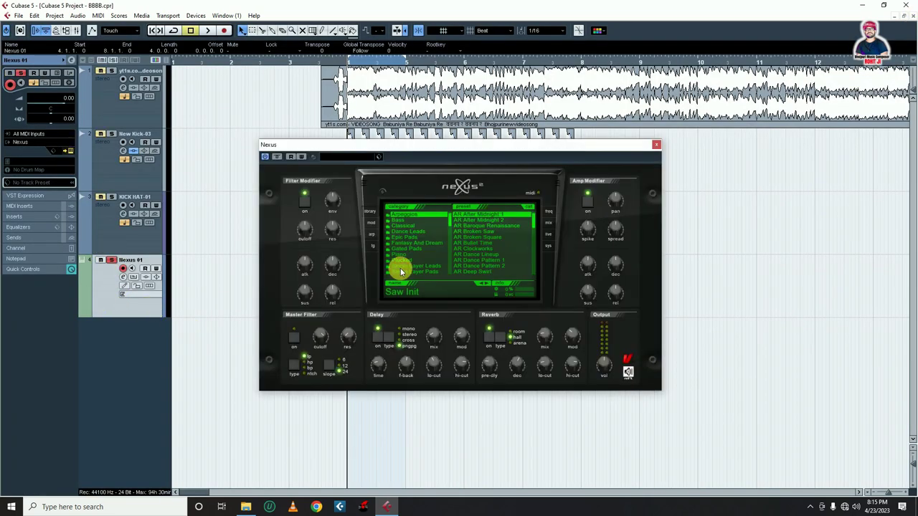
{"action": "scroll", "coordinate": [508, 247], "scroll_direction": "down", "scroll_amount": 5}
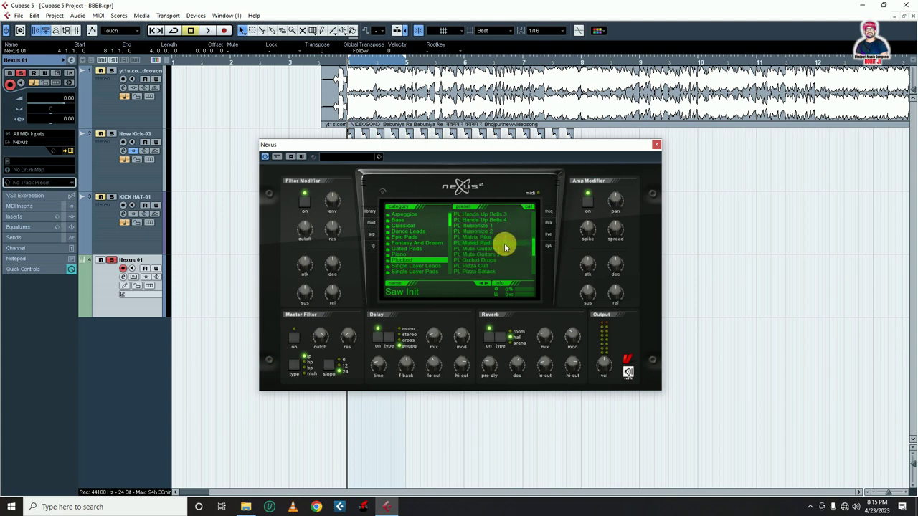
{"action": "scroll", "coordinate": [505, 247], "scroll_direction": "down", "scroll_amount": 3}
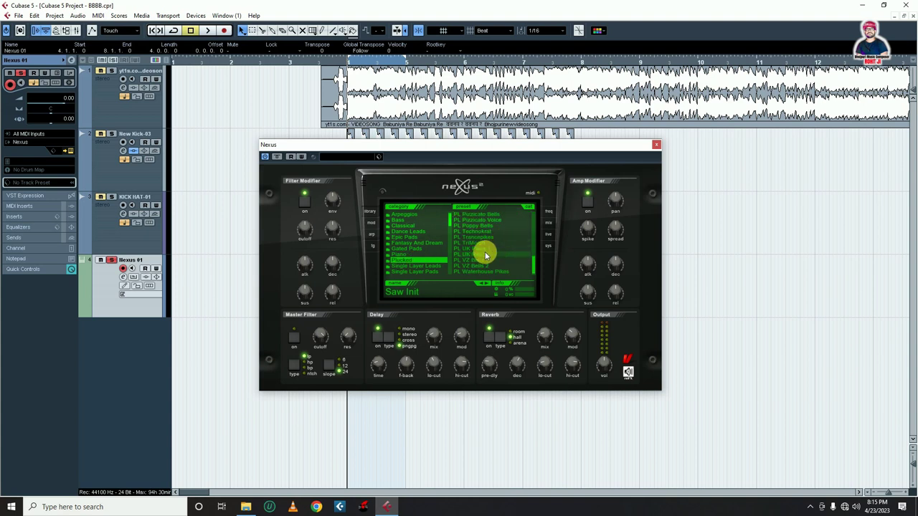
{"action": "left_click", "coordinate": [477, 253]}
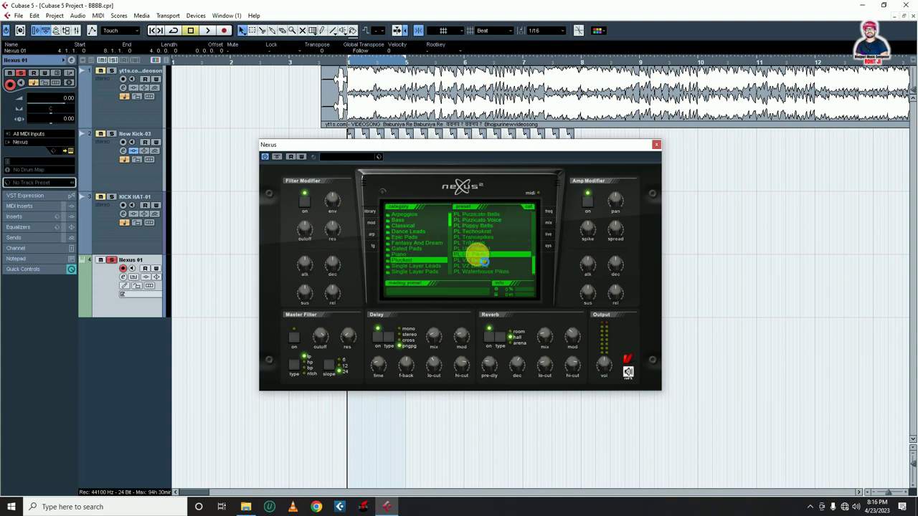
- Turn off the Nexus delay, set the reverb mix to 8, and play the soloed chord part
{"action": "left_click", "coordinate": [379, 343]}
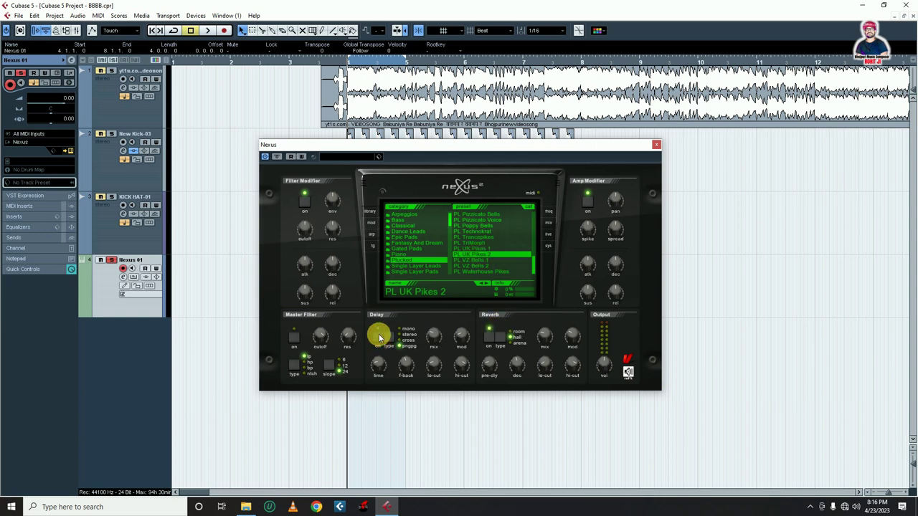
{"action": "left_click", "coordinate": [488, 337]}
{"action": "left_click", "coordinate": [545, 348]}
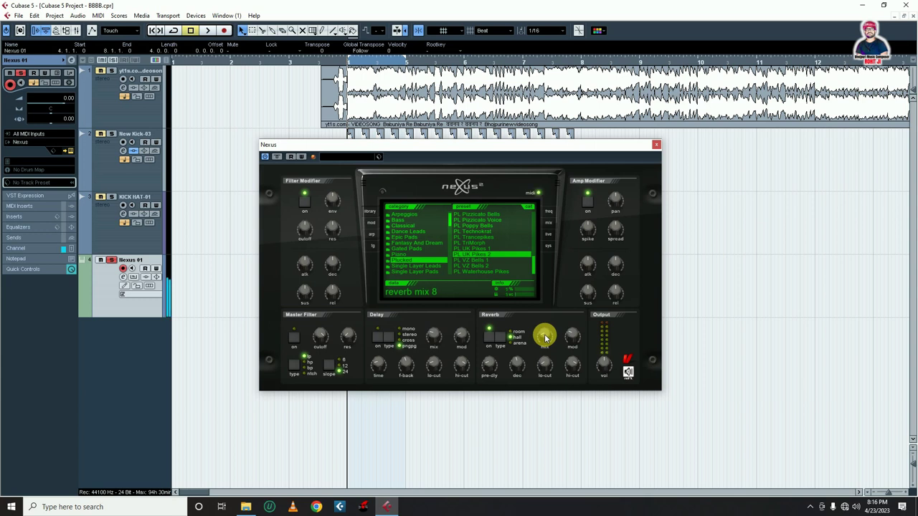
{"action": "left_click", "coordinate": [641, 271]}
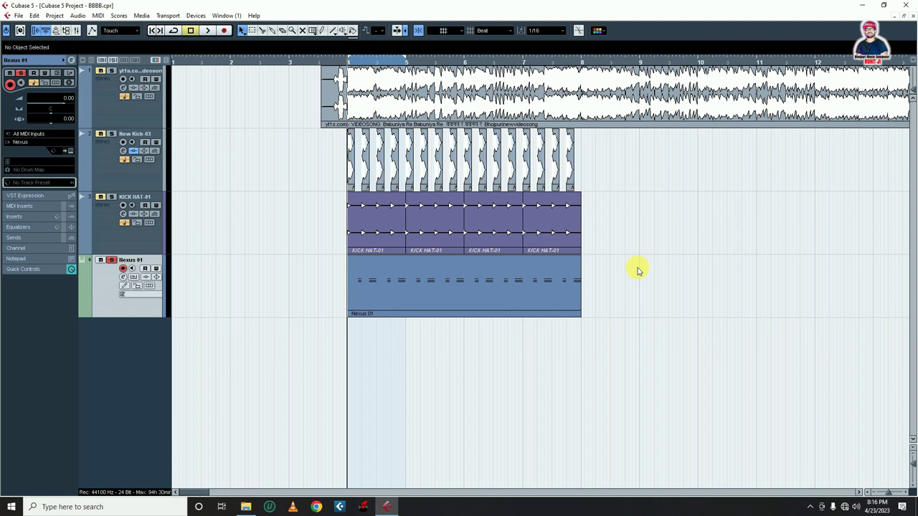
{"action": "key", "text": "space"}
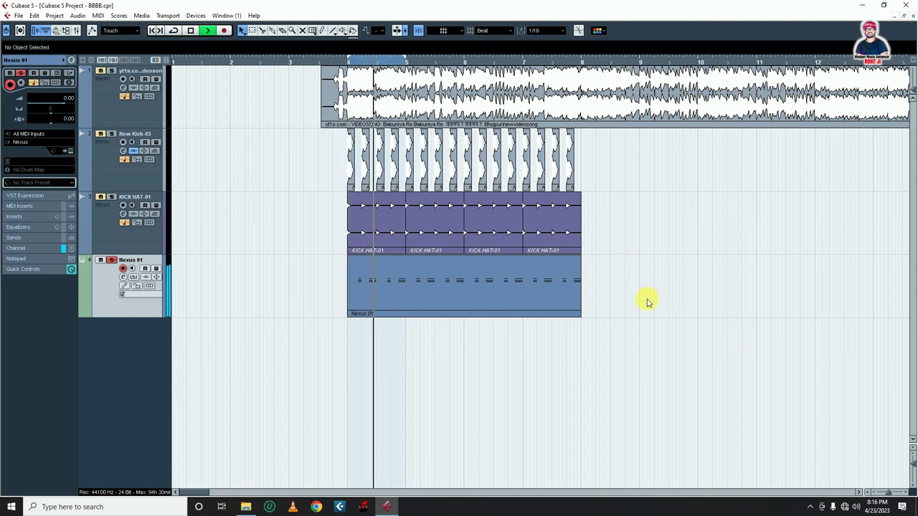
{"action": "key", "text": "space"}
- Add an instrument track using MODO BASS 2.32 below the Nexus 01 track
{"action": "right_click", "coordinate": [119, 331]}
{"action": "left_click", "coordinate": [181, 170]}
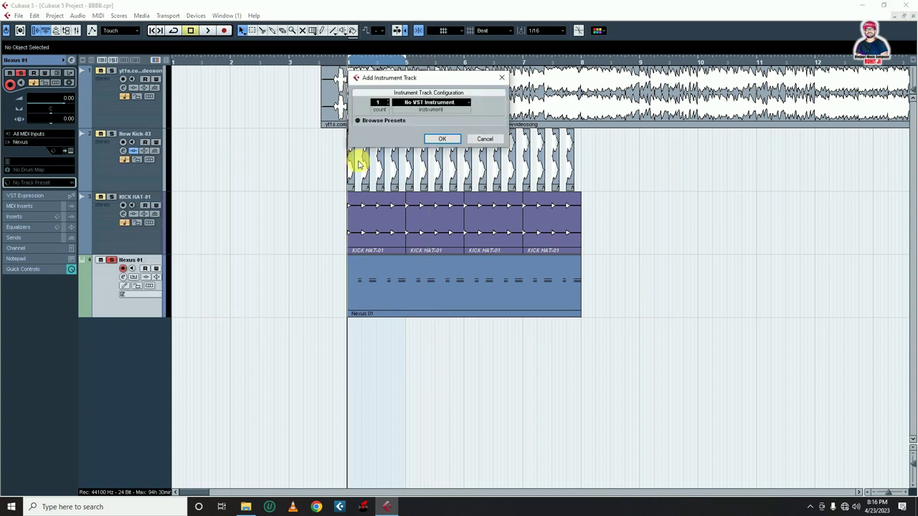
{"action": "left_click", "coordinate": [430, 102]}
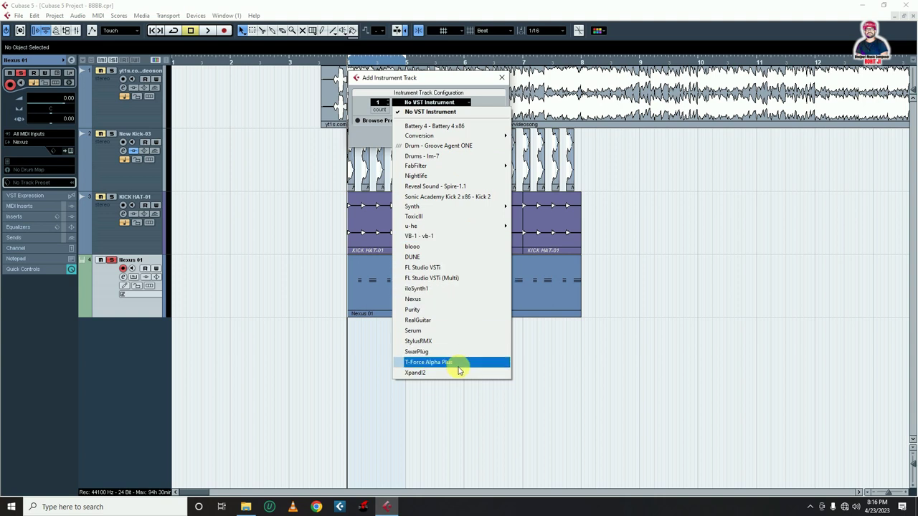
{"action": "mouse_move", "coordinate": [492, 136]}
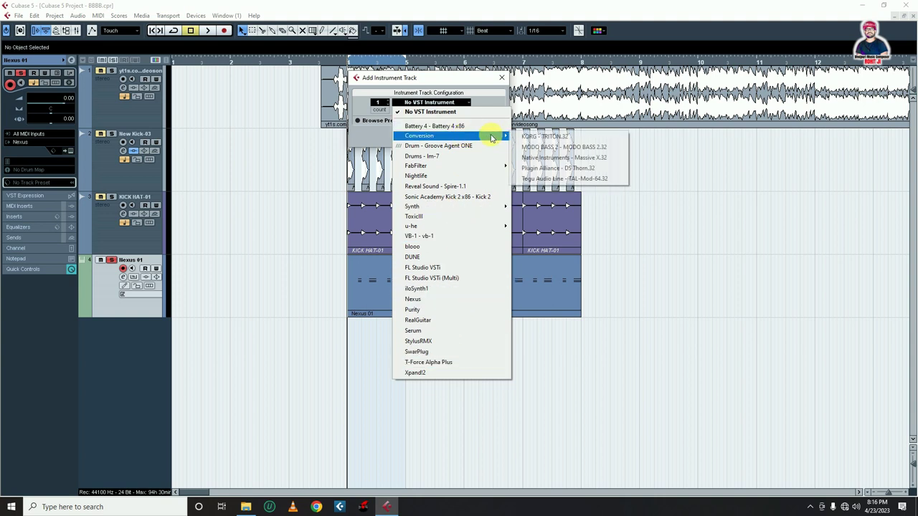
{"action": "left_click", "coordinate": [596, 148]}
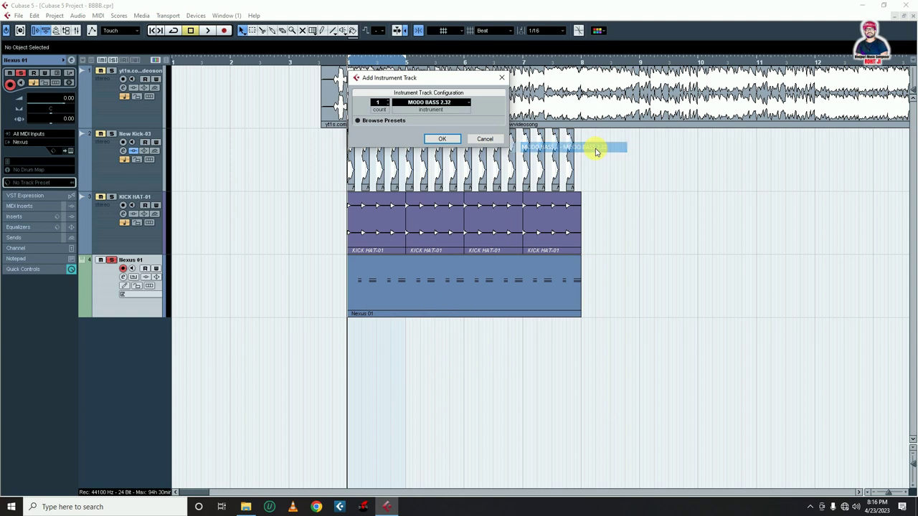
{"action": "key", "text": "Return"}
- Copy the Nexus 01 part onto the MODO BASS 2.32 track and undo the extra part move below it
{"action": "left_click_drag", "start_coordinate": [385, 292], "coordinate": [383, 342]}
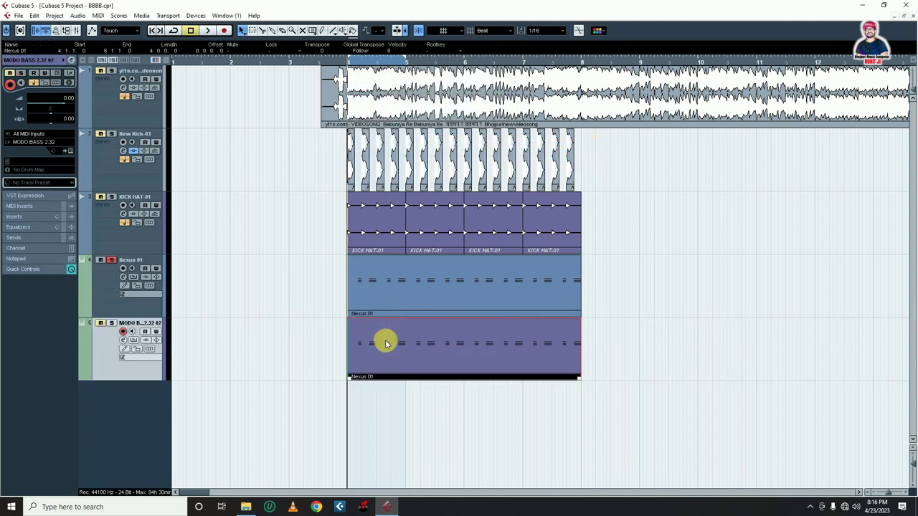
{"action": "left_click_drag", "start_coordinate": [398, 363], "coordinate": [390, 411]}
{"action": "key", "text": "ctrl+z"}
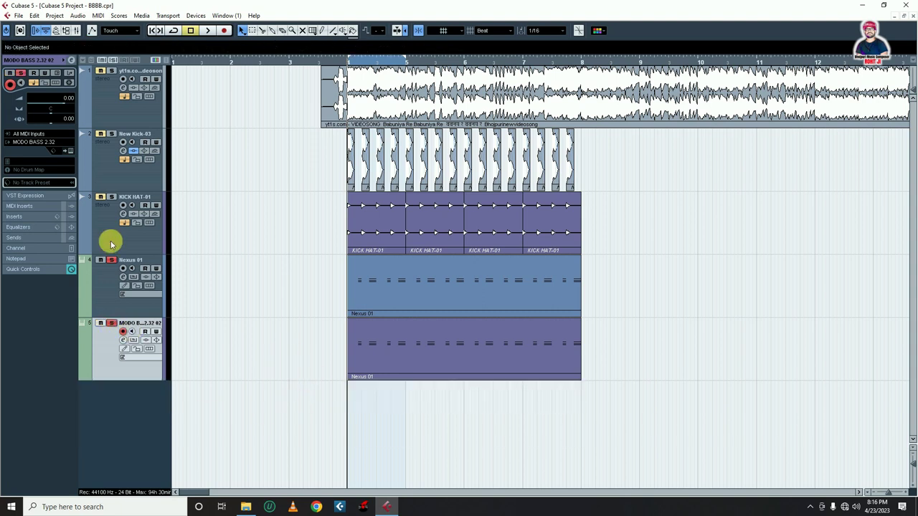
- Delete the D4 and A#3 notes from the MODO BASS part, leaving only the G3 root notes, and play it
{"action": "left_click", "coordinate": [376, 337]}
{"action": "double_click", "coordinate": [376, 337]}
{"action": "left_click_drag", "start_coordinate": [43, 238], "coordinate": [855, 343]}
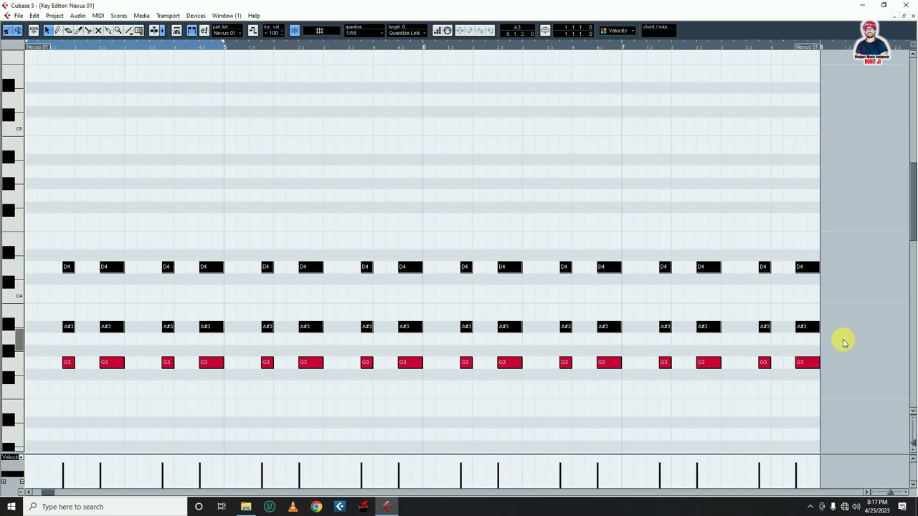
{"action": "key", "text": "Delete"}
{"action": "key", "text": "space"}
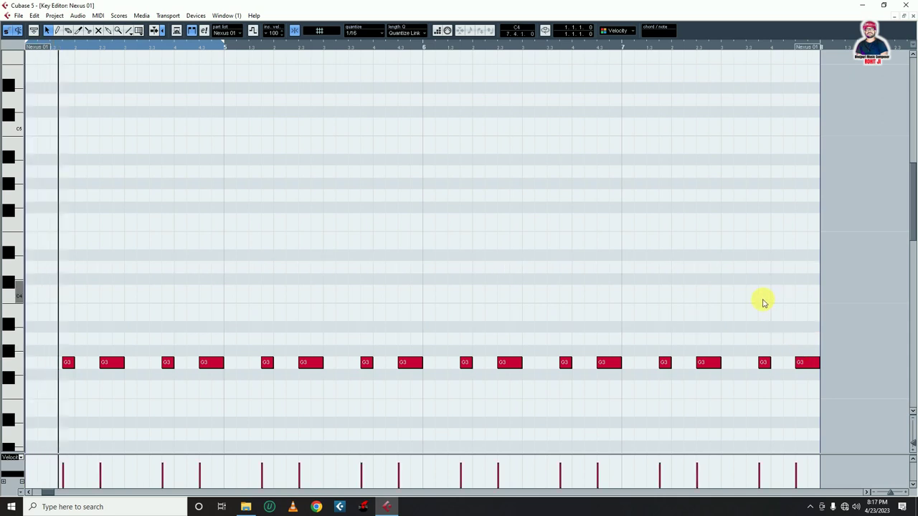
{"action": "key", "text": "space"}
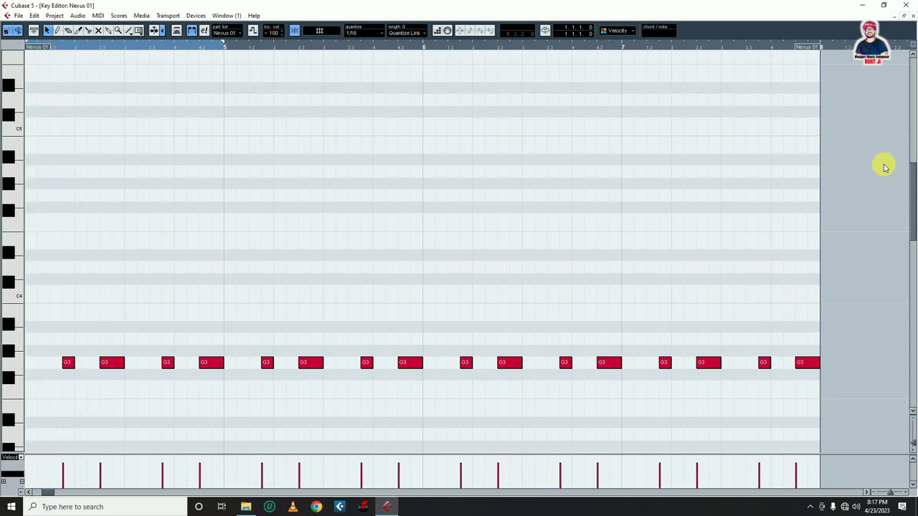
- Transpose all the bass notes down one octave to G2, play them and close the note editor
{"action": "left_click", "coordinate": [525, 296]}
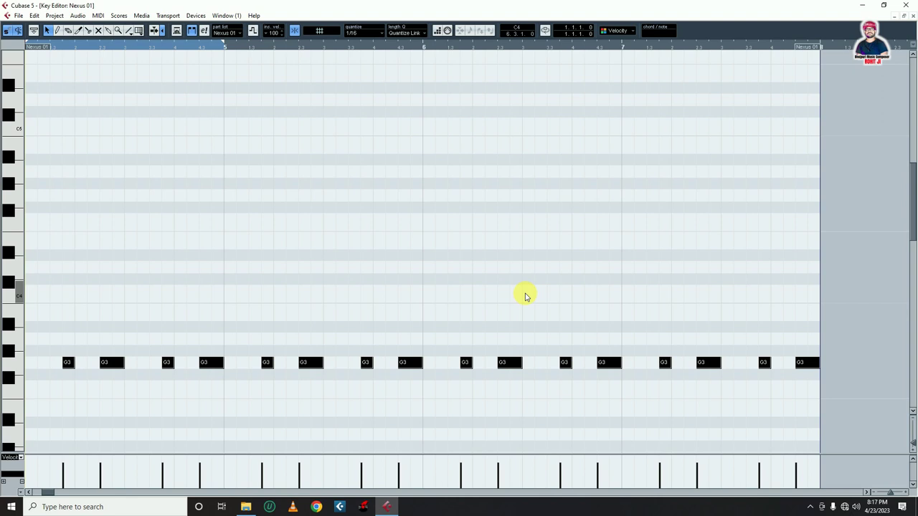
{"action": "key", "text": "shift+Down"}
{"action": "key", "text": "space"}
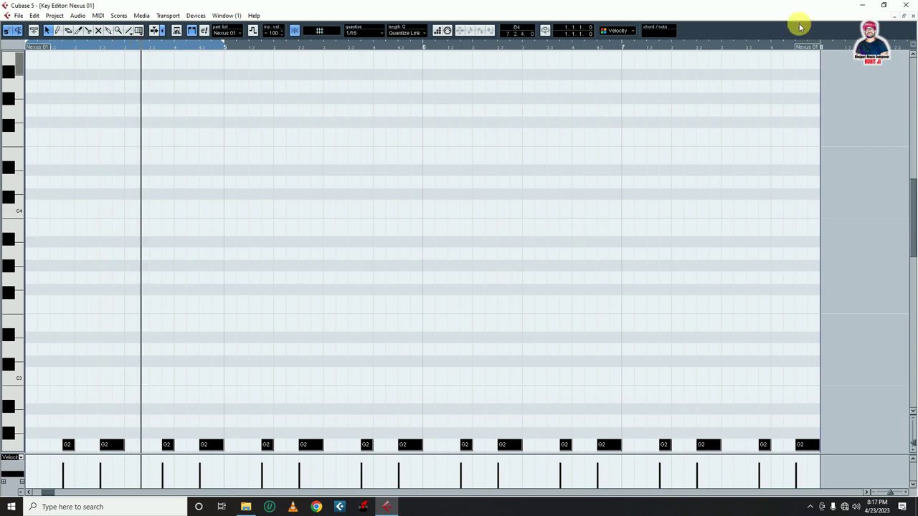
{"action": "left_click", "coordinate": [911, 15]}
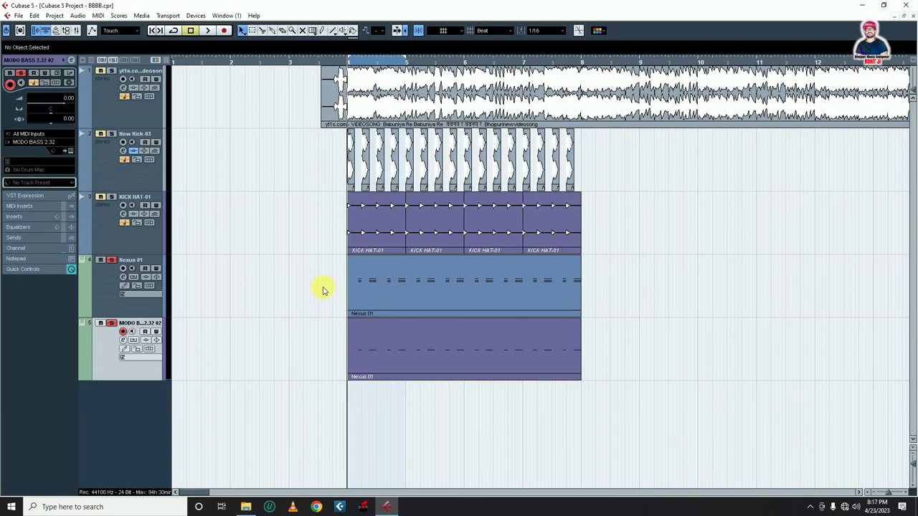
- Play the soloed Nexus 01 and MODO BASS tracks together to check the bass line against the chords
{"action": "key", "text": "space"}
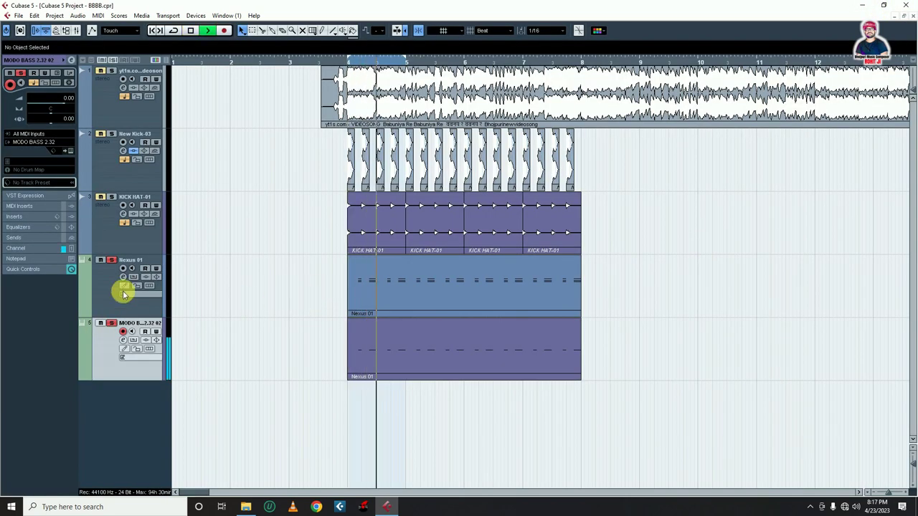
{"action": "left_click", "coordinate": [114, 290]}
{"action": "left_click", "coordinate": [119, 349]}
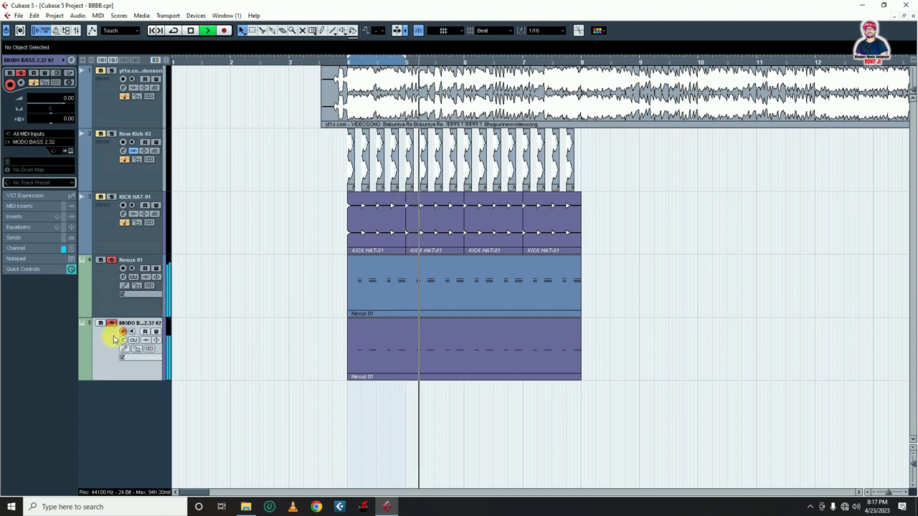
{"action": "key", "text": "space"}
- Extend the locator range to bar 8 and export only Nexus 01 as the wave file UK Pipe 2, imported as an audio track
{"action": "left_click", "coordinate": [106, 288]}
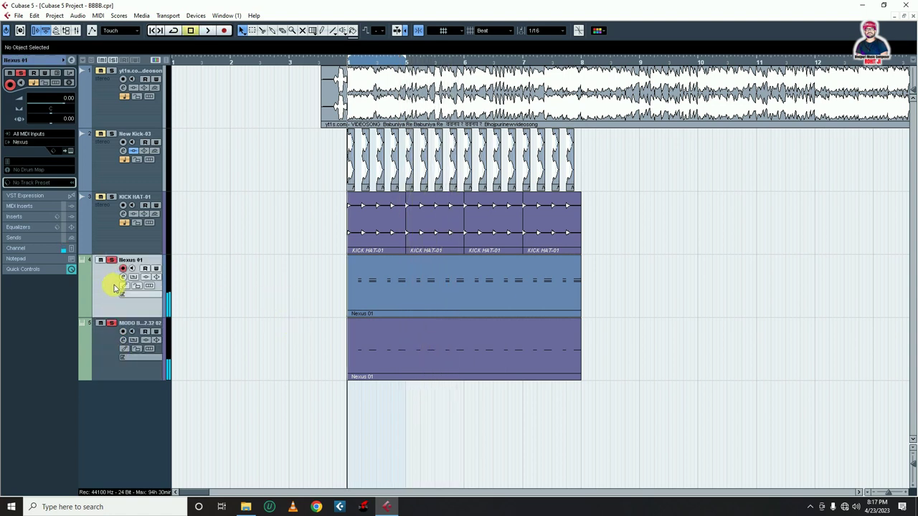
{"action": "left_click_drag", "start_coordinate": [407, 59], "coordinate": [585, 58]}
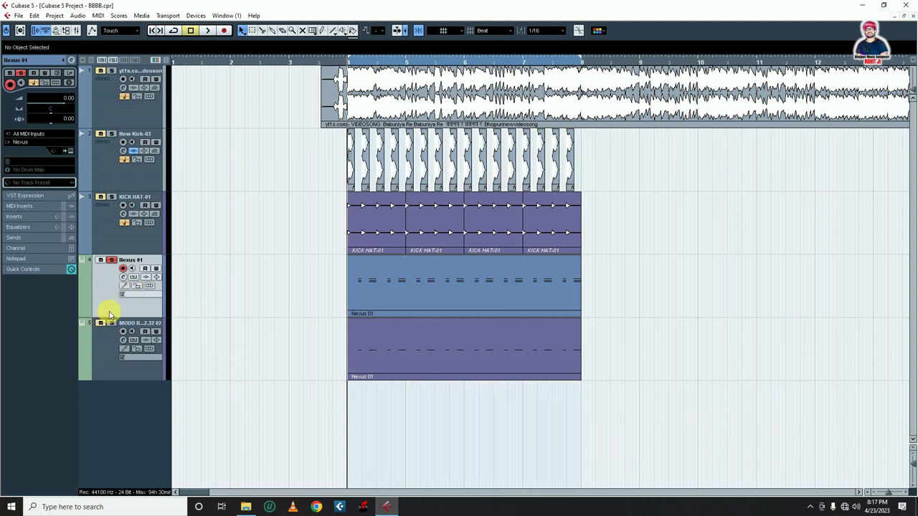
{"action": "key", "text": "ctrl+shift+e"}
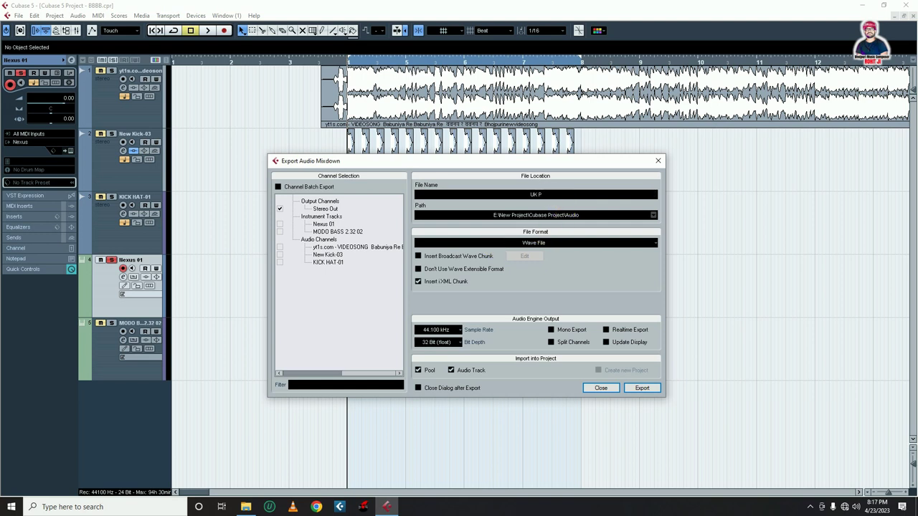
{"action": "type", "text": "UK Pipe 2"}
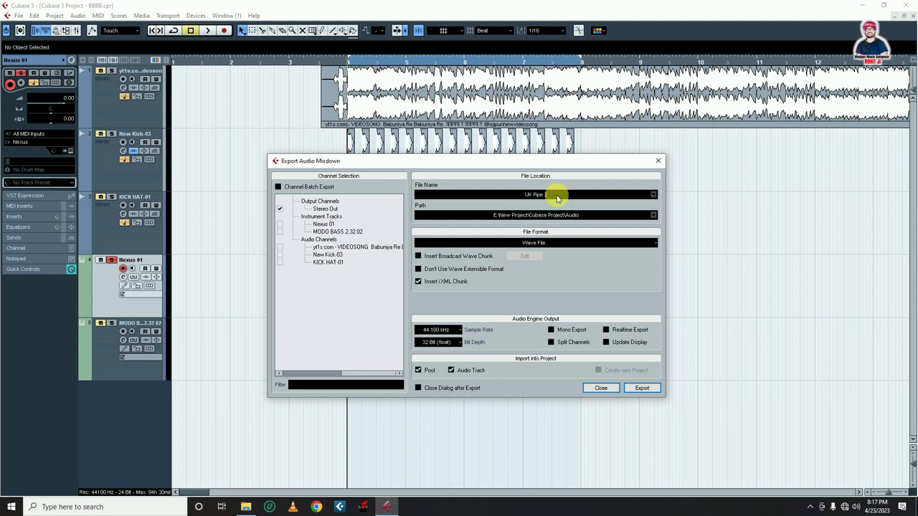
{"action": "left_click", "coordinate": [640, 389]}
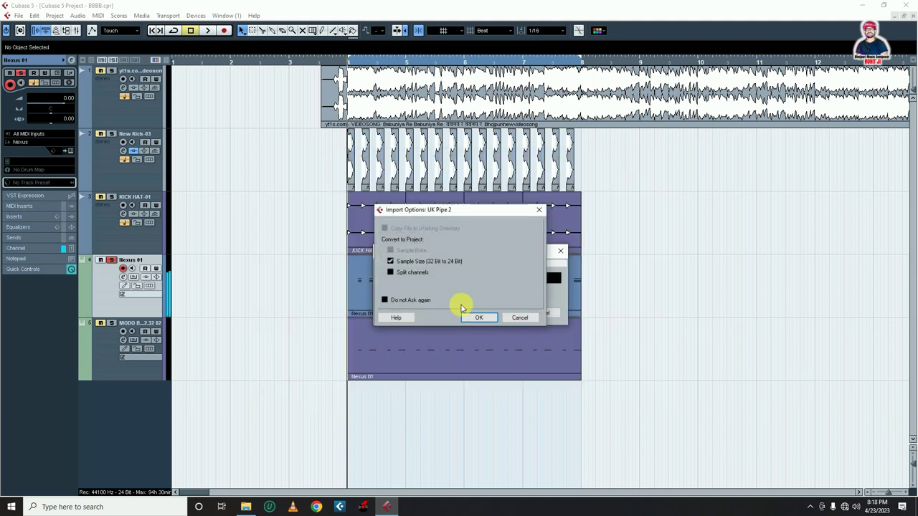
{"action": "left_click", "coordinate": [476, 317]}
{"action": "left_click", "coordinate": [596, 389]}
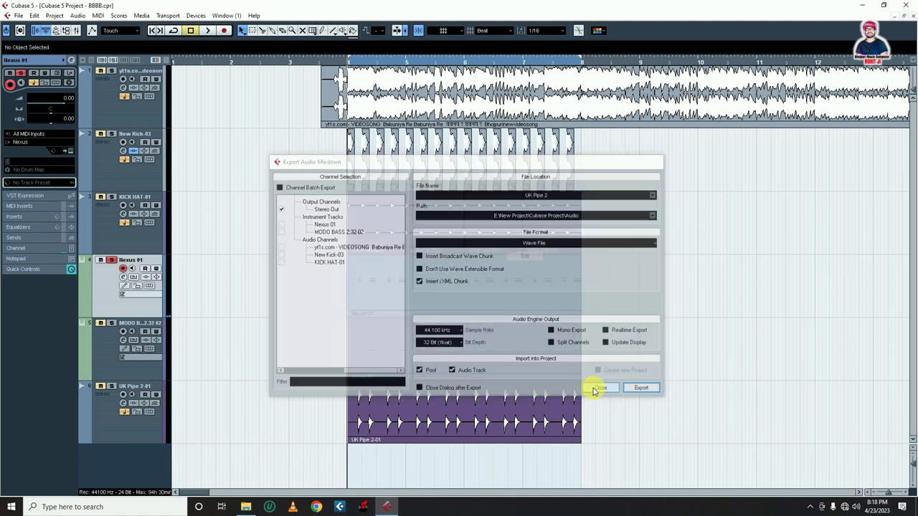
- Remove the Nexus 01 instrument track and solo the MODO BASS track
{"action": "right_click", "coordinate": [102, 290]}
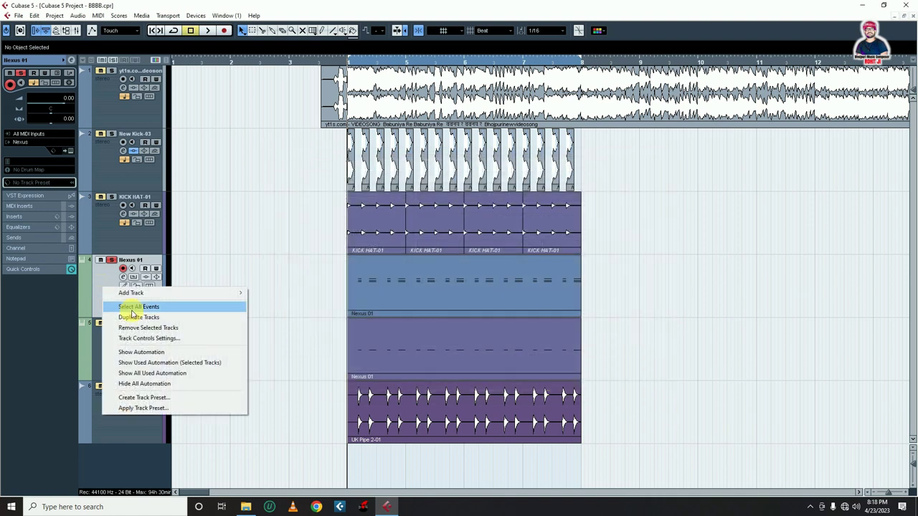
{"action": "left_click", "coordinate": [143, 327]}
{"action": "right_click", "coordinate": [109, 281]}
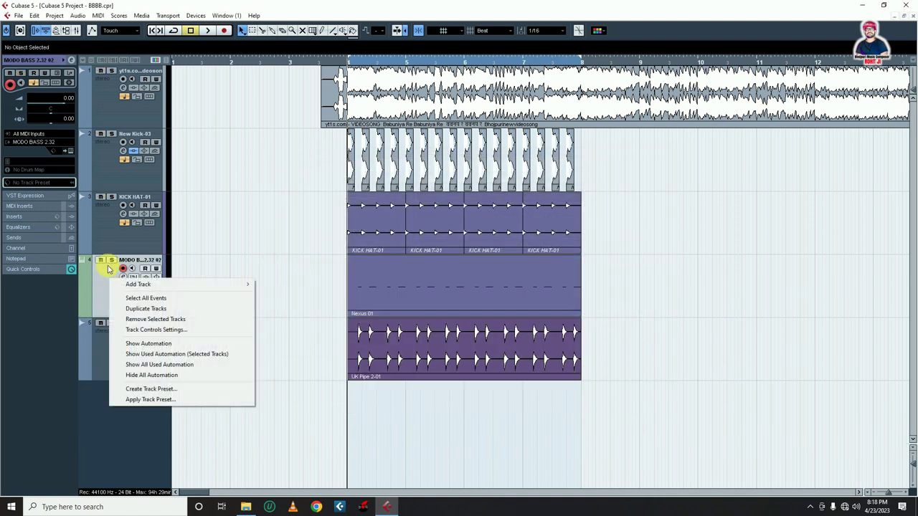
{"action": "left_click", "coordinate": [106, 265]}
{"action": "left_click", "coordinate": [111, 261]}
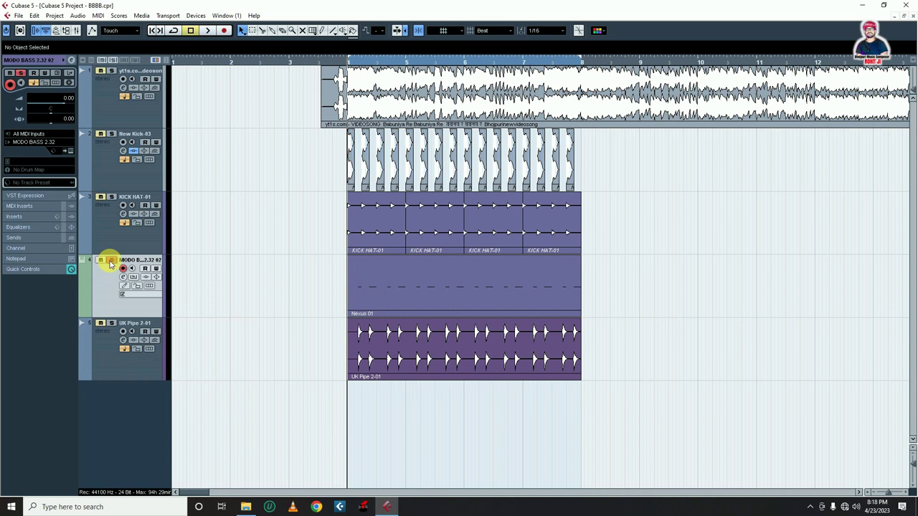
- Export the soloed MODO BASS part as the wave file Bass, imported into the project as an audio track
{"action": "key", "text": "ctrl+shift+e"}
{"action": "type", "text": "Su"}
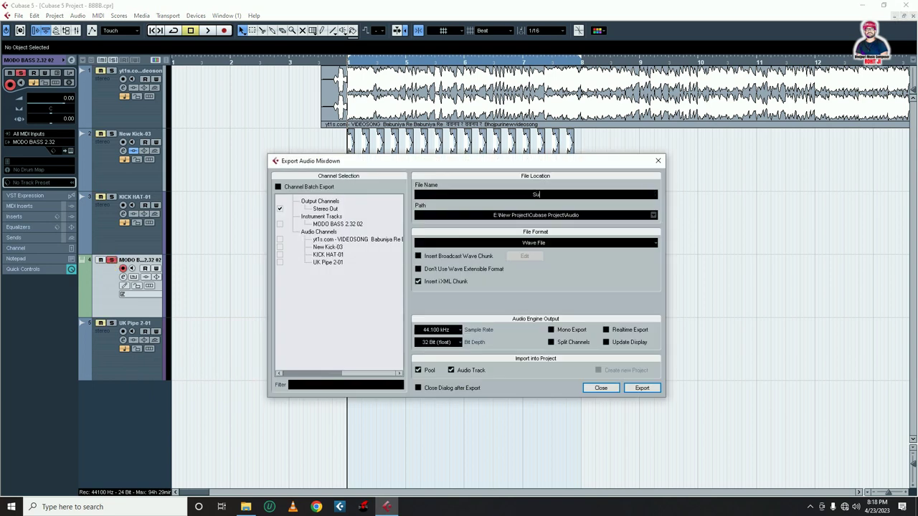
{"action": "type", "text": "b Bass"}
{"action": "key", "text": "Return"}
{"action": "left_click", "coordinate": [536, 195]}
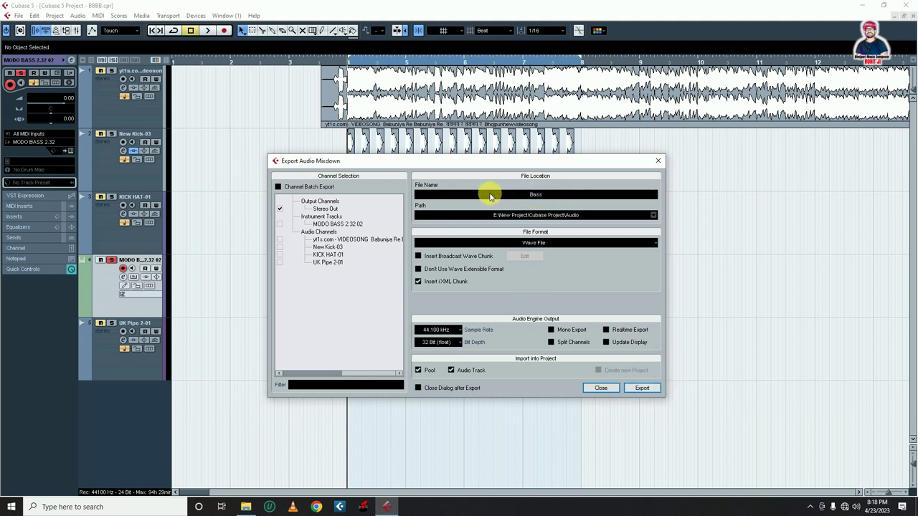
{"action": "left_click", "coordinate": [648, 389]}
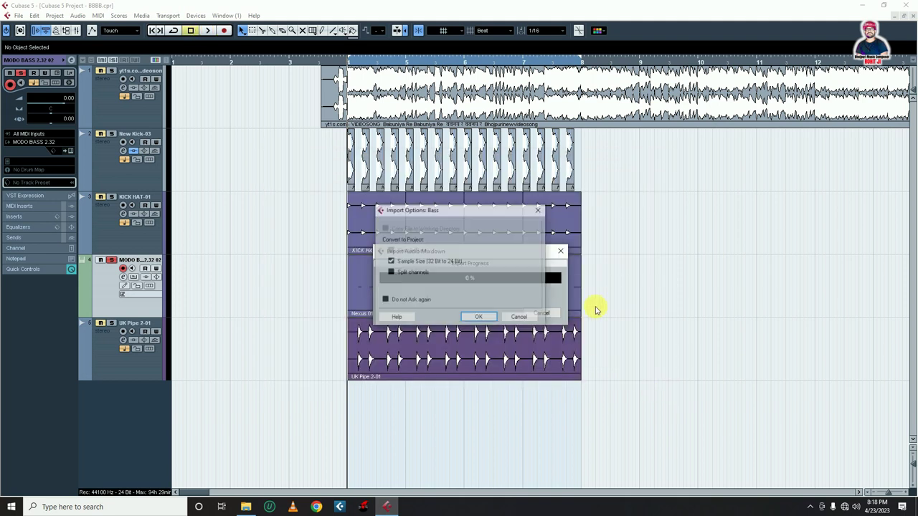
{"action": "key", "text": "Return"}
{"action": "left_click", "coordinate": [603, 390]}
- Remove the MODO BASS instrument track, keeping the rendered UK Pipe 2-01 and Bass-01 audio tracks
{"action": "left_click", "coordinate": [121, 248]}
{"action": "left_click", "coordinate": [104, 346]}
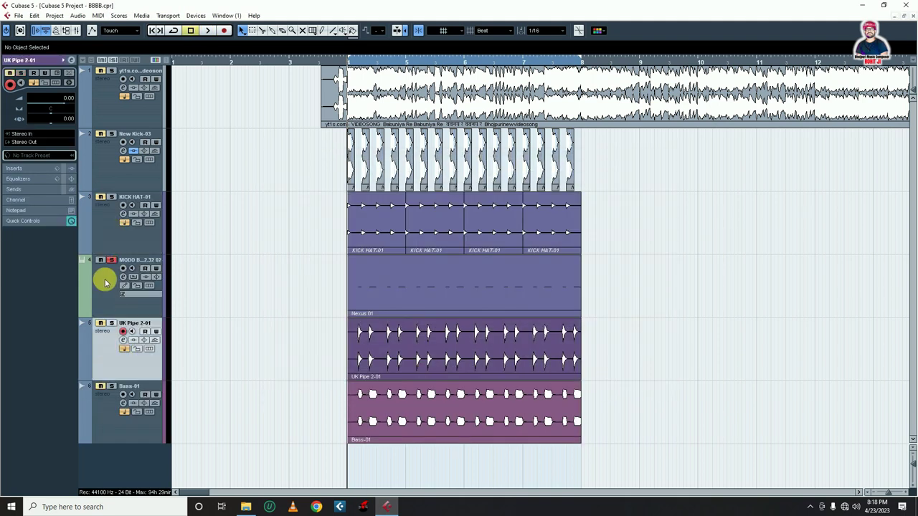
{"action": "left_click", "coordinate": [104, 282]}
{"action": "right_click", "coordinate": [104, 279]}
{"action": "left_click", "coordinate": [155, 316]}
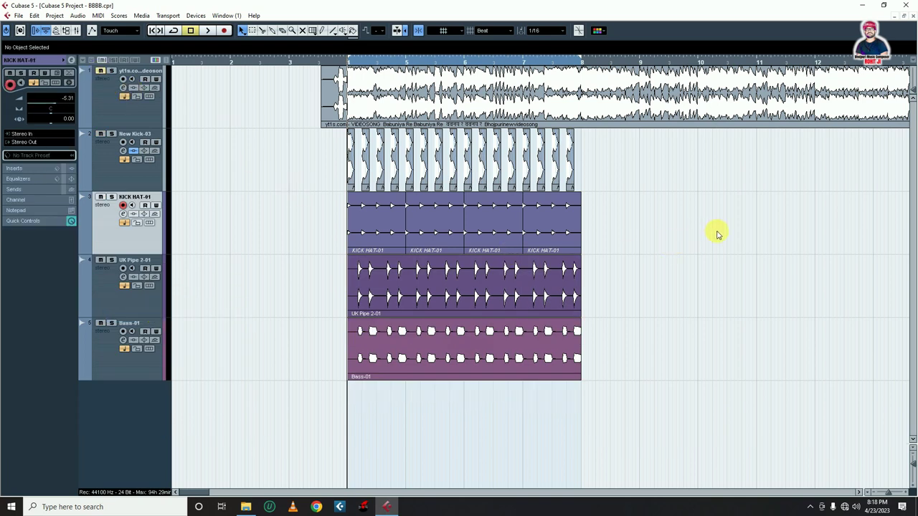
- Play the kick, hat, UK Pipe and bass audio tracks together with the reference song muted
{"action": "key", "text": "space"}
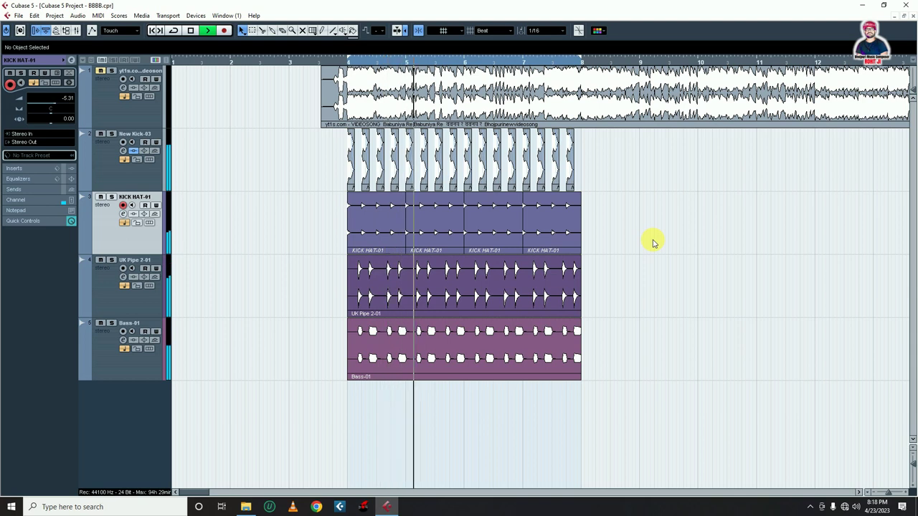
{"action": "left_click", "coordinate": [104, 353]}
{"action": "key", "text": "space"}
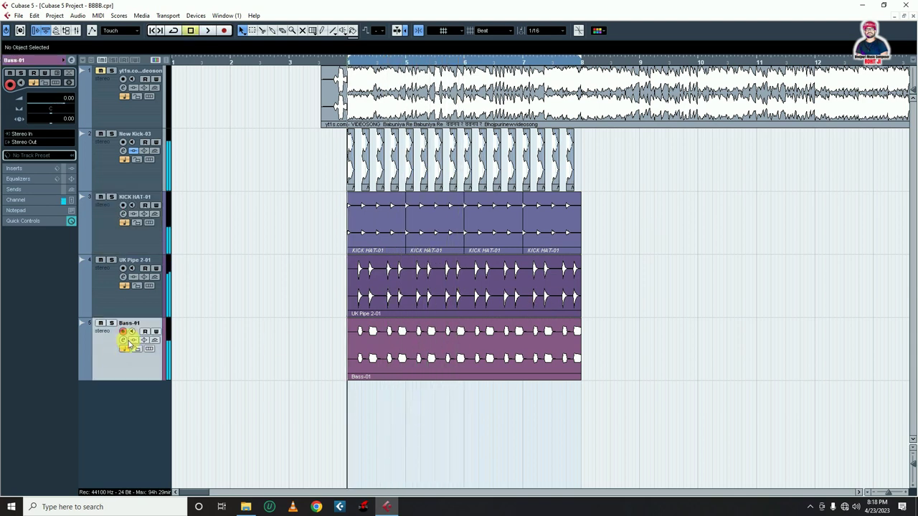
- Insert FabFilter Pro-Q 3 on the UK Pipe 2-01 track and add an 18 dB/oct low cut at about 184 Hz while listening
{"action": "left_click", "coordinate": [122, 277]}
{"action": "left_click", "coordinate": [353, 188]}
{"action": "mouse_move", "coordinate": [372, 258]}
{"action": "left_click", "coordinate": [515, 351]}
{"action": "left_click_drag", "start_coordinate": [286, 253], "coordinate": [399, 247]}
{"action": "key", "text": "space"}
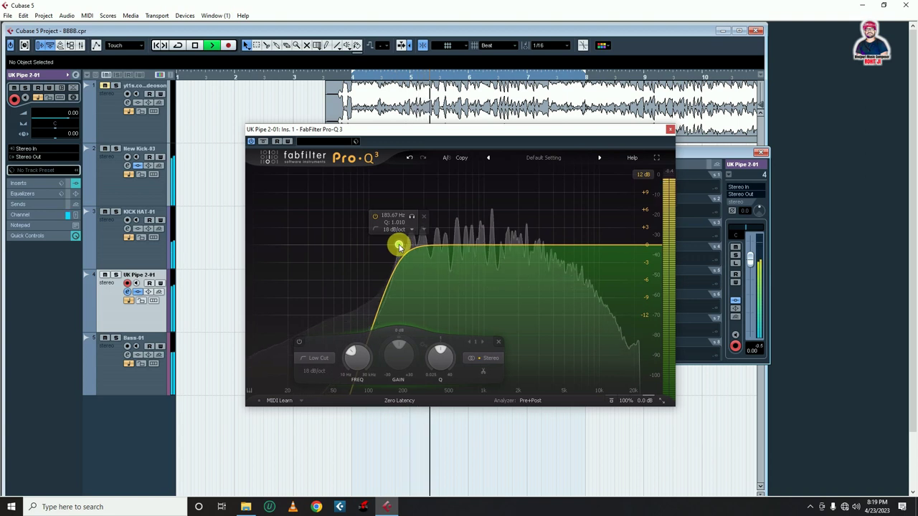
{"action": "key", "text": "space"}
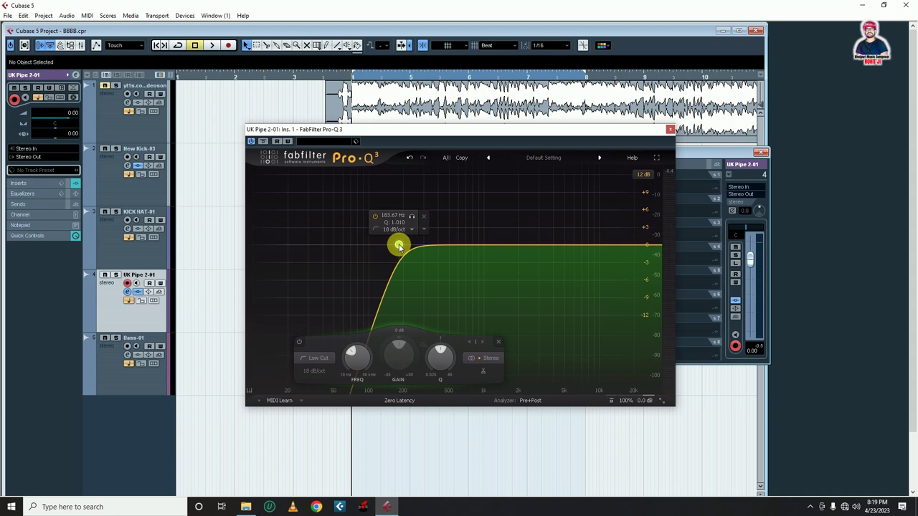
- Raise the UK Pipe 2-01 low cut to about 282 Hz and add a +0.9 dB bell boost at about 9.8 kHz
{"action": "key", "text": "space"}
{"action": "left_click_drag", "start_coordinate": [400, 246], "coordinate": [422, 245]}
{"action": "key", "text": "space"}
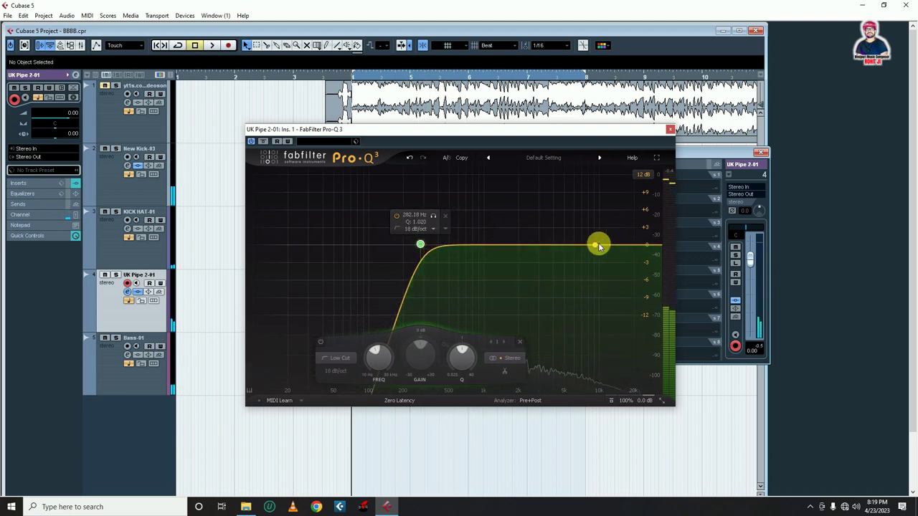
{"action": "left_click_drag", "start_coordinate": [599, 246], "coordinate": [600, 239]}
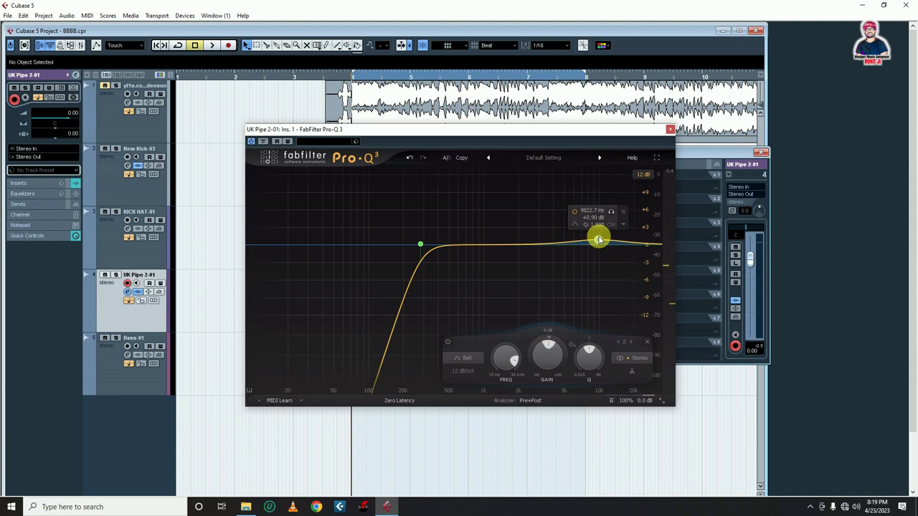
{"action": "key", "text": "space"}
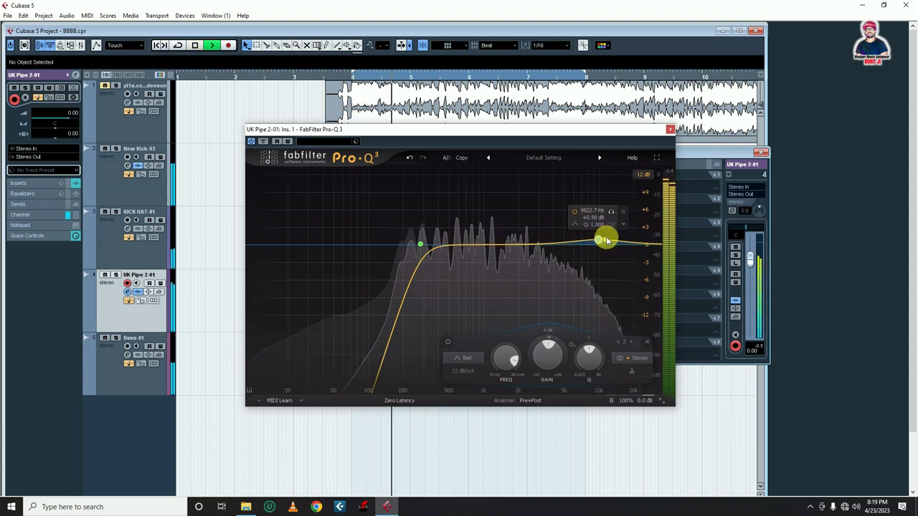
{"action": "left_click", "coordinate": [670, 130]}
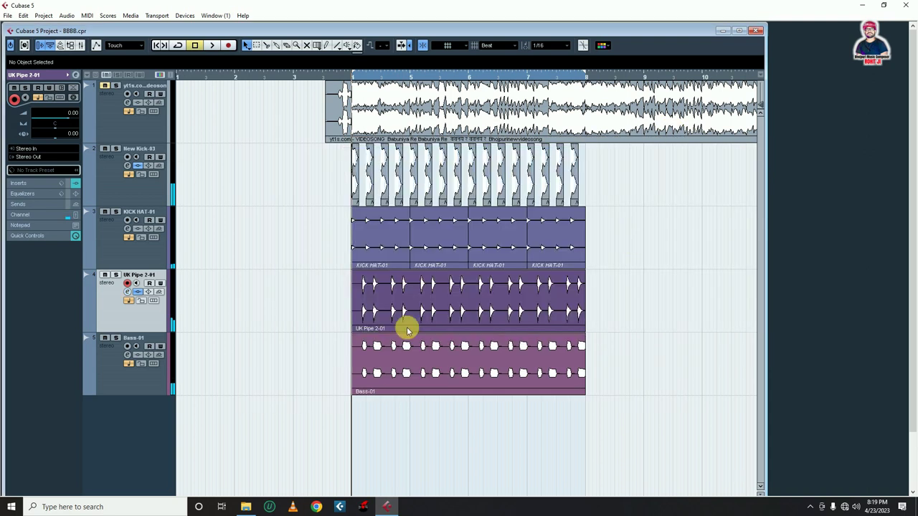
- Insert FabFilter Pro-Q 3 on the Bass-01 track and shape it with a low cut and a high cut
{"action": "left_click", "coordinate": [102, 365]}
{"action": "left_click", "coordinate": [353, 185]}
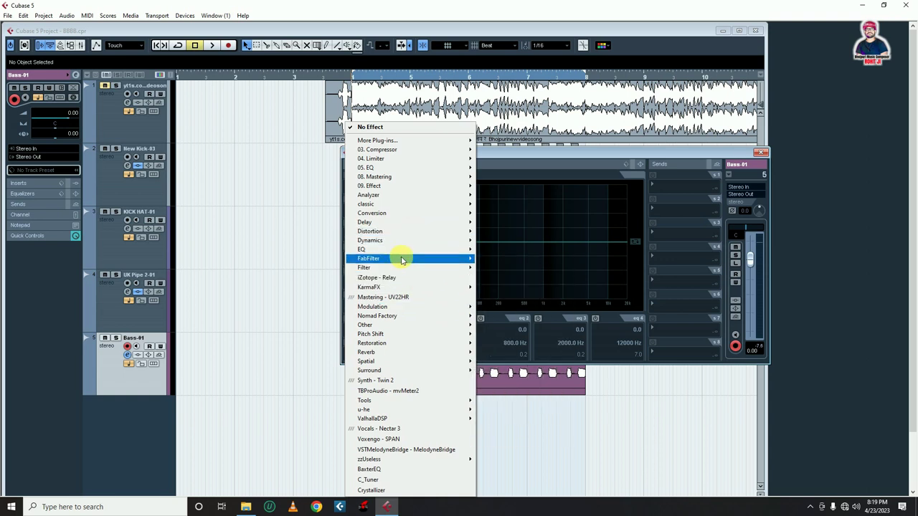
{"action": "mouse_move", "coordinate": [406, 259]}
{"action": "left_click", "coordinate": [525, 375]}
{"action": "left_click", "coordinate": [250, 246]}
{"action": "left_click_drag", "start_coordinate": [574, 246], "coordinate": [411, 248]}
{"action": "left_click_drag", "start_coordinate": [253, 246], "coordinate": [353, 251]}
- Lower the Bass-01 high cut to about 128 Hz at 12 dB/oct while listening, and return to the full project view
{"action": "key", "text": "space"}
{"action": "left_click_drag", "start_coordinate": [408, 246], "coordinate": [383, 249]}
{"action": "key", "text": "space"}
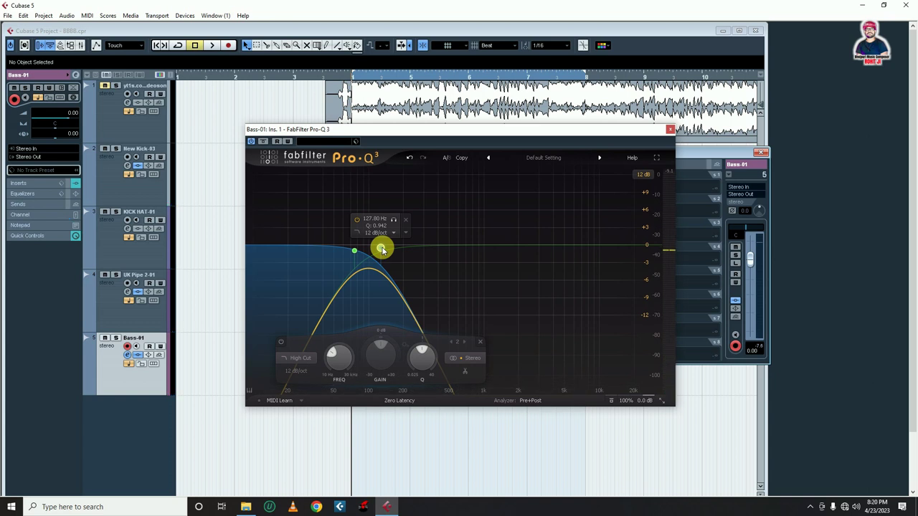
{"action": "left_click", "coordinate": [670, 129]}
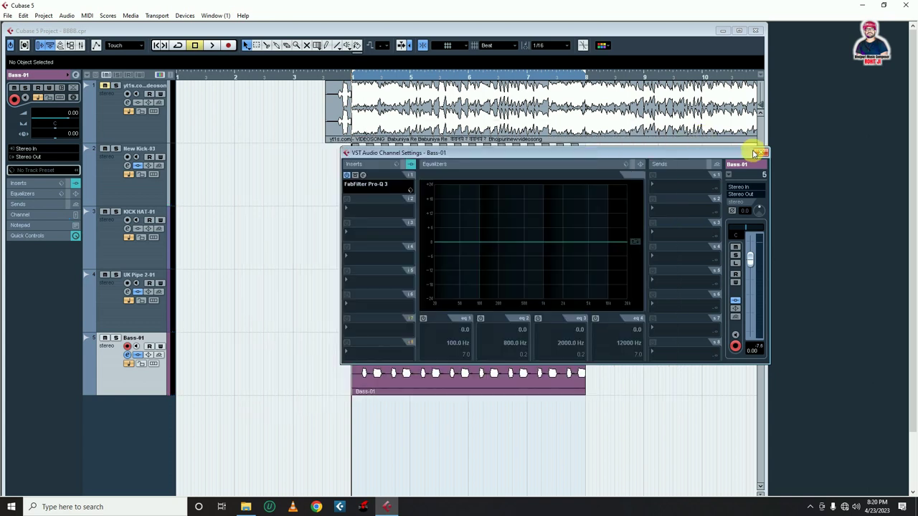
{"action": "left_click", "coordinate": [760, 152]}
{"action": "left_click", "coordinate": [739, 31]}
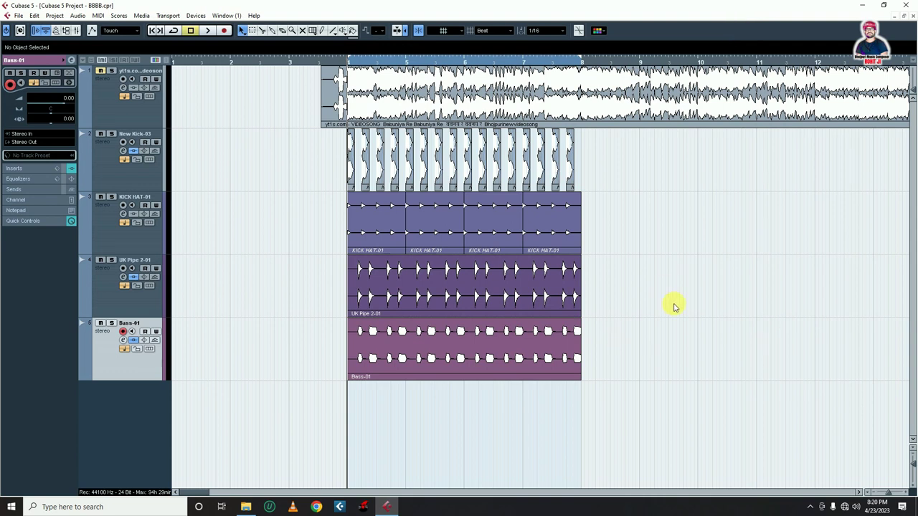
- Add one instrument track using the Serum VST instrument
{"action": "right_click", "coordinate": [126, 251]}
{"action": "left_click", "coordinate": [201, 268]}
{"action": "left_click", "coordinate": [421, 102]}
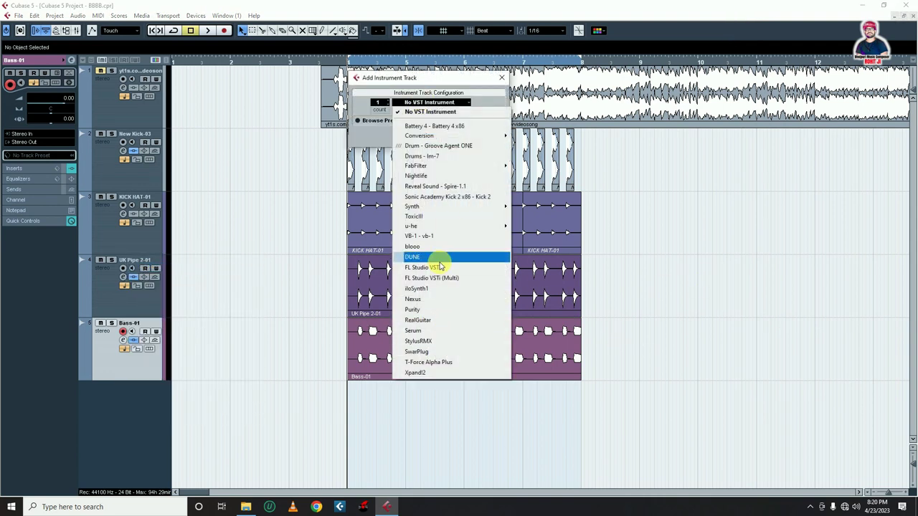
{"action": "left_click", "coordinate": [455, 329]}
{"action": "left_click", "coordinate": [447, 143]}
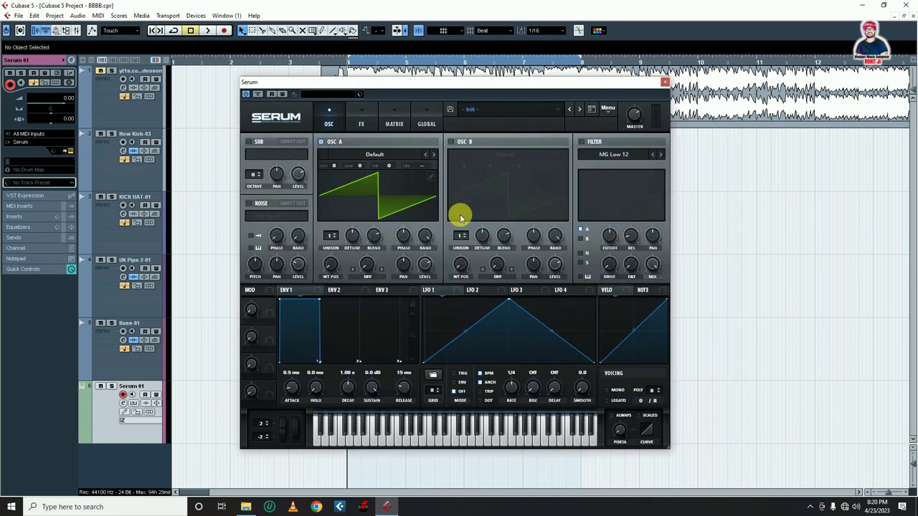
- Audition Serum's Plucked presets from PL So Dreamy [FP] backwards and load PL Plucked [RI]
{"action": "left_click", "coordinate": [469, 109]}
{"action": "mouse_move", "coordinate": [501, 185]}
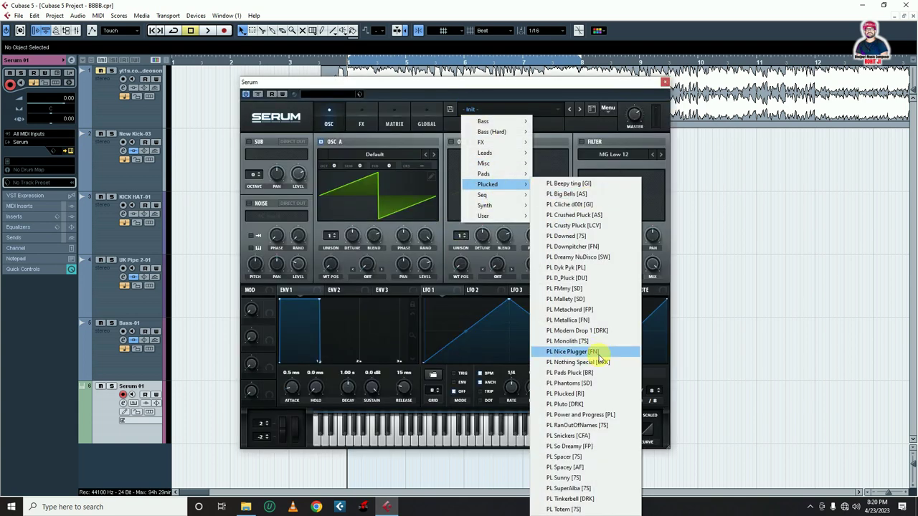
{"action": "left_click", "coordinate": [584, 350]}
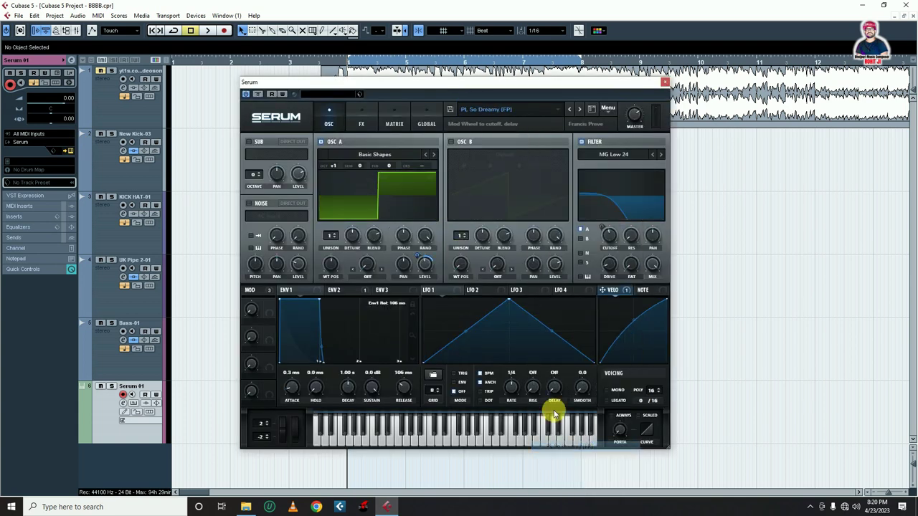
{"action": "left_click", "coordinate": [569, 111]}
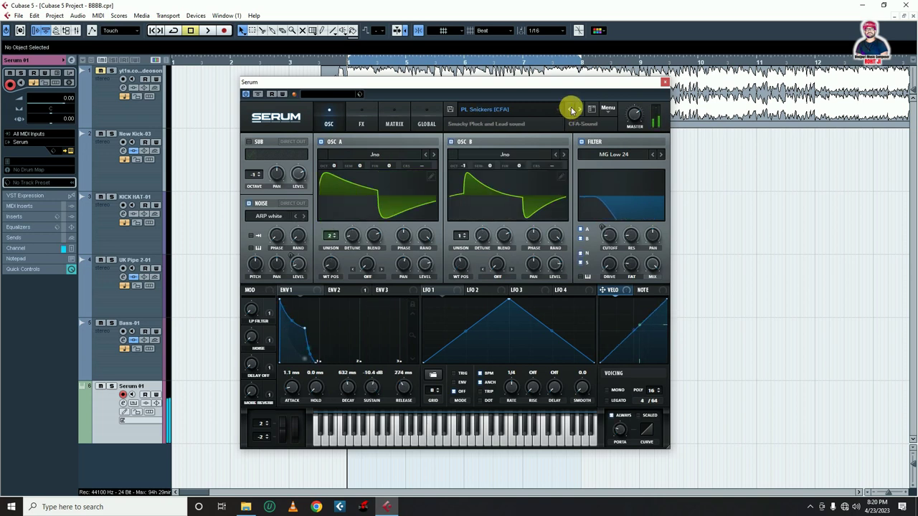
{"action": "left_click", "coordinate": [572, 109]}
{"action": "left_click", "coordinate": [572, 110]}
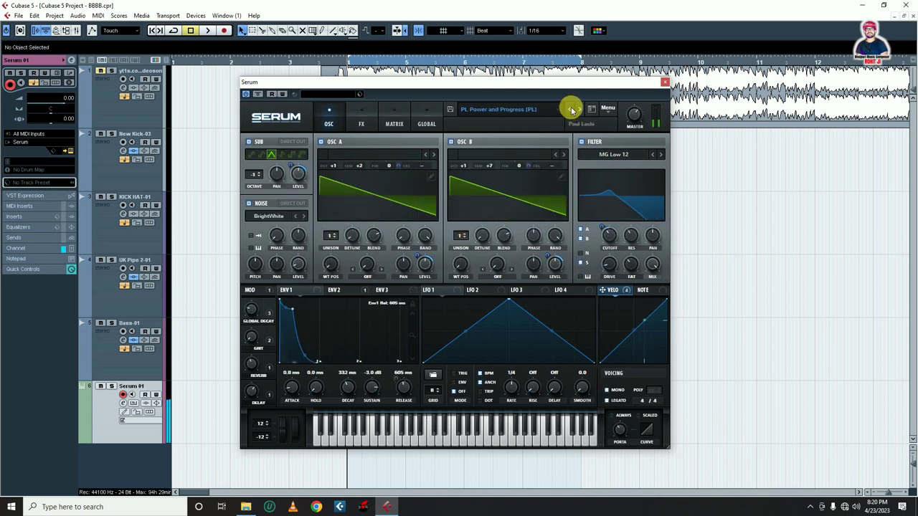
{"action": "left_click", "coordinate": [571, 110]}
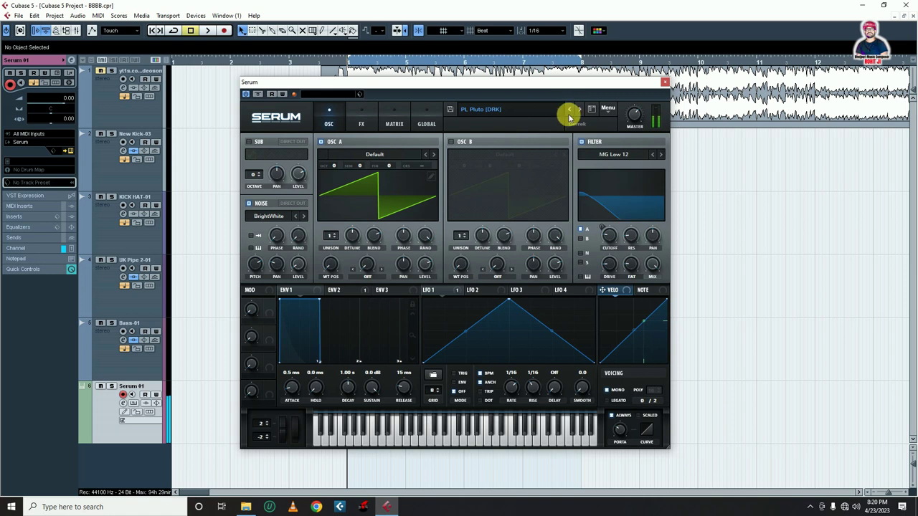
{"action": "left_click", "coordinate": [570, 109]}
{"action": "left_click", "coordinate": [569, 110]}
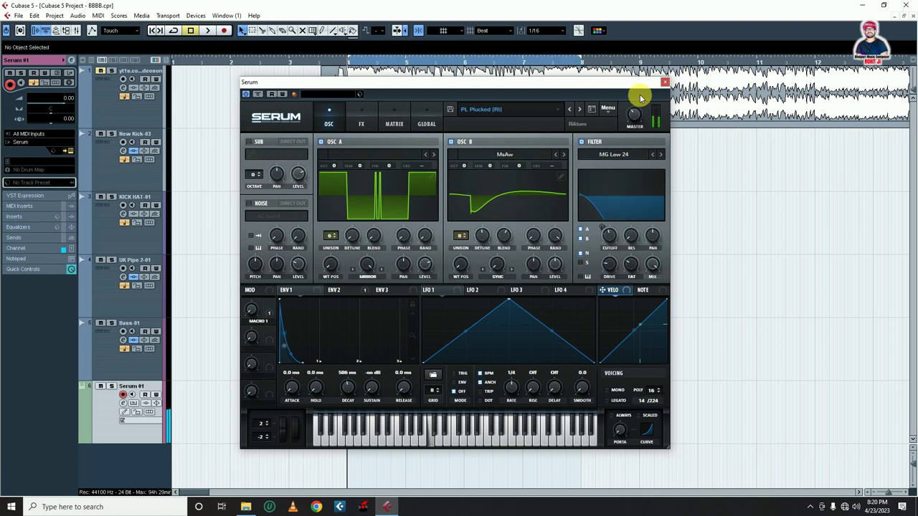
{"action": "left_click", "coordinate": [664, 82]}
- Draw two G3, A#3 and D4 chords in bar 4 of the Serum 01 part, a sixteenth and an eighth long
{"action": "double_click", "coordinate": [375, 418]}
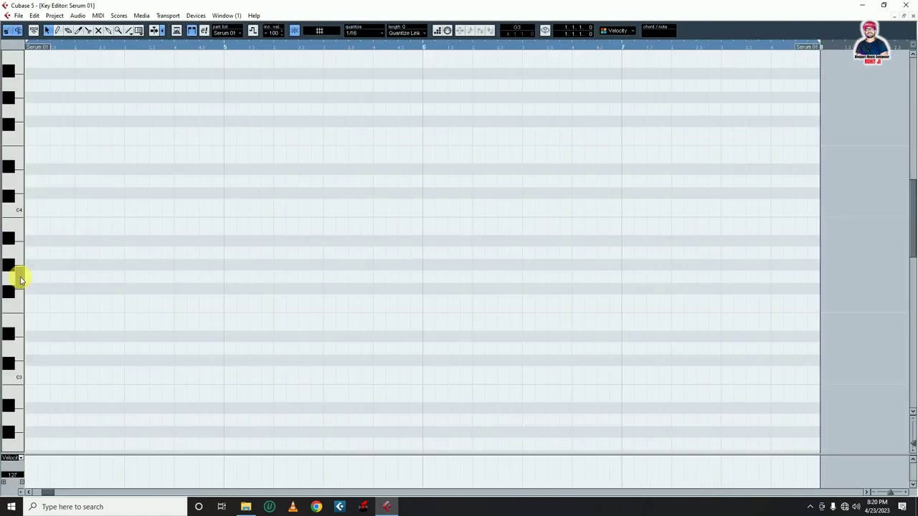
{"action": "left_click", "coordinate": [69, 279], "text": "alt"}
{"action": "left_click_drag", "start_coordinate": [104, 281], "coordinate": [129, 283]}
{"action": "left_click", "coordinate": [68, 240], "text": "alt"}
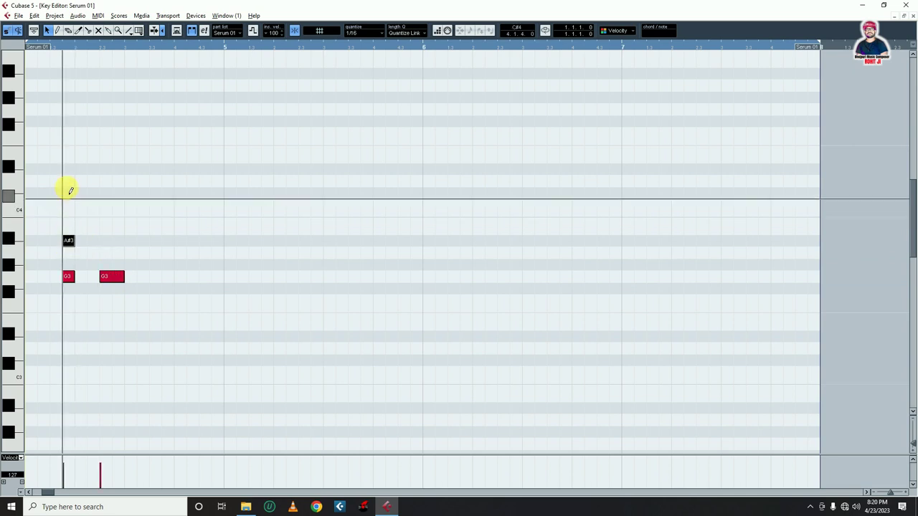
{"action": "left_click", "coordinate": [68, 181], "text": "alt"}
{"action": "left_click", "coordinate": [93, 240], "text": "alt"}
{"action": "left_click", "coordinate": [93, 181], "text": "alt"}
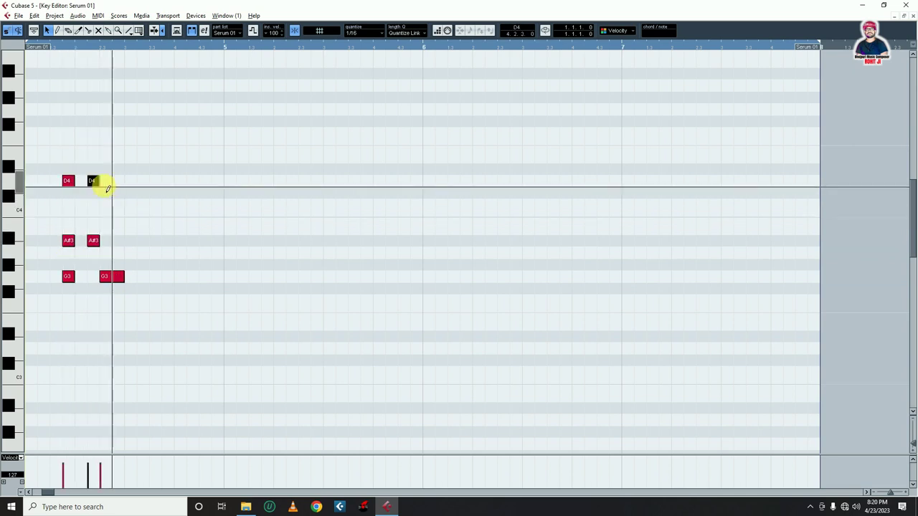
{"action": "left_click_drag", "start_coordinate": [124, 160], "coordinate": [85, 254]}
{"action": "left_click_drag", "start_coordinate": [93, 183], "coordinate": [127, 188]}
{"action": "left_click", "coordinate": [160, 194]}
- Duplicate the two-chord pattern across the Serum 01 part up to bar 8 and return to the project view
{"action": "left_click_drag", "start_coordinate": [171, 142], "coordinate": [67, 303]}
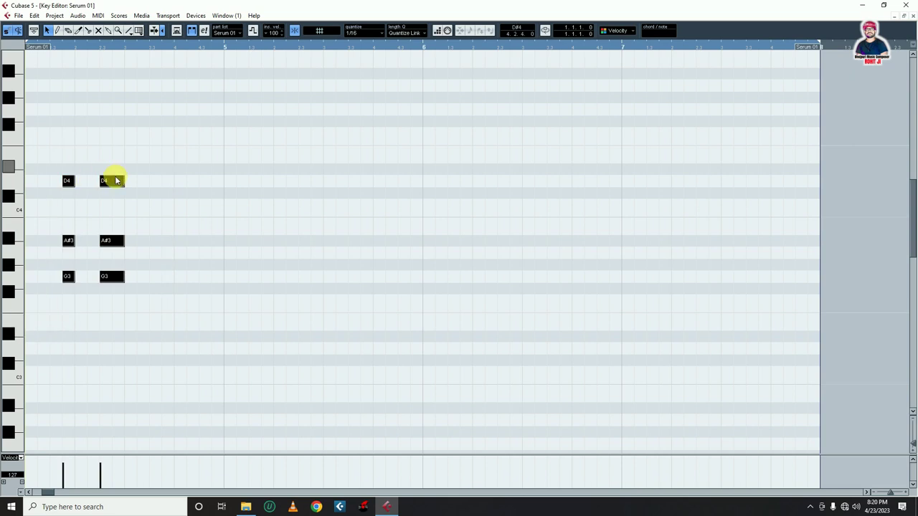
{"action": "left_click_drag", "start_coordinate": [112, 181], "coordinate": [213, 182]}
{"action": "left_click", "coordinate": [319, 225]}
{"action": "left_click_drag", "start_coordinate": [334, 135], "coordinate": [57, 331]}
{"action": "key", "text": "g"}
{"action": "key", "text": "g"}
{"action": "left_click_drag", "start_coordinate": [302, 181], "coordinate": [383, 179]}
{"action": "double_click", "coordinate": [507, 205]}
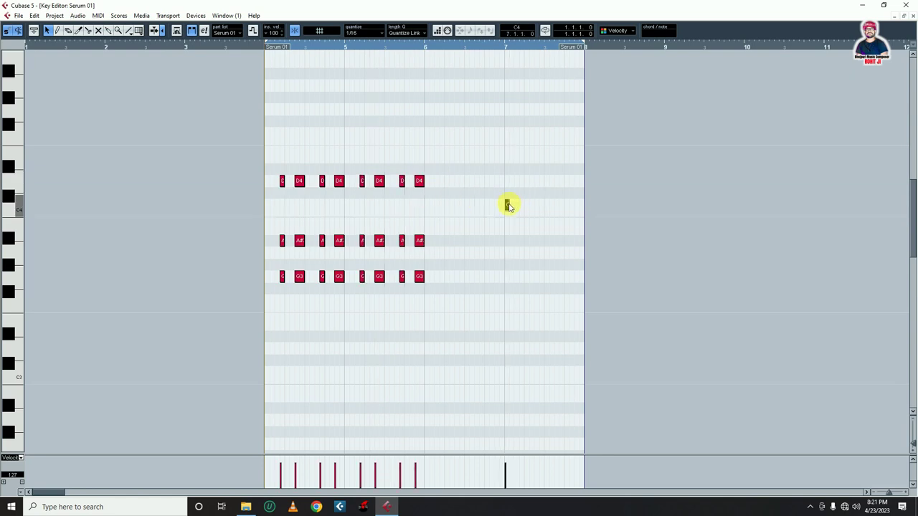
{"action": "key", "text": "Escape"}
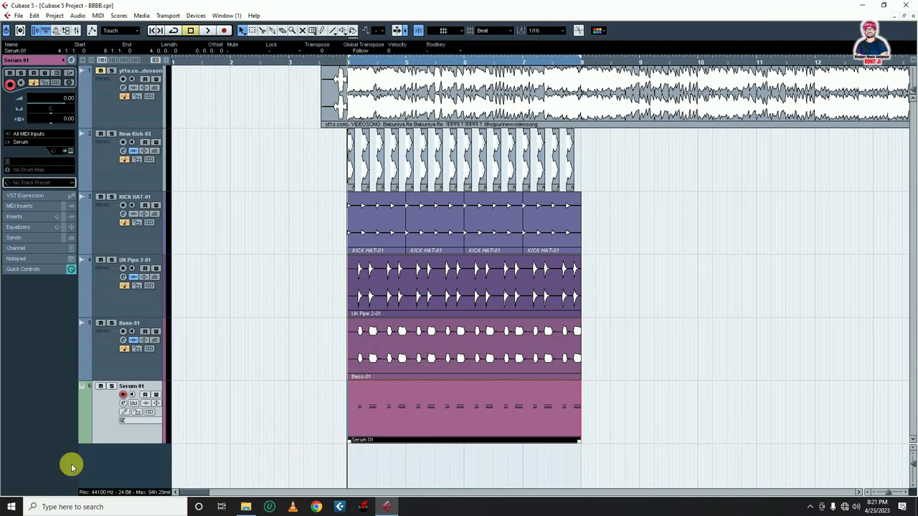
- Turn off the Delay effect in Serum's PL Plucked [RI] preset
{"action": "left_click", "coordinate": [70, 153]}
{"action": "left_click", "coordinate": [363, 121]}
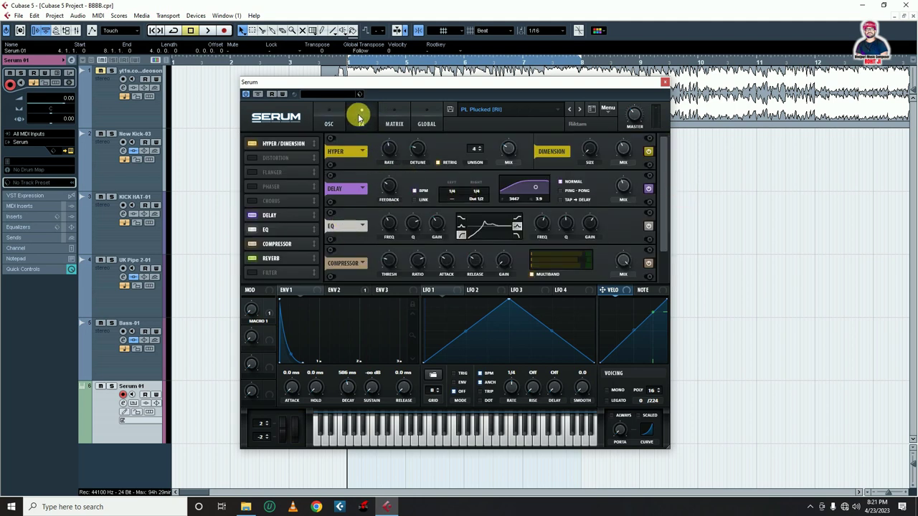
{"action": "left_click", "coordinate": [649, 190]}
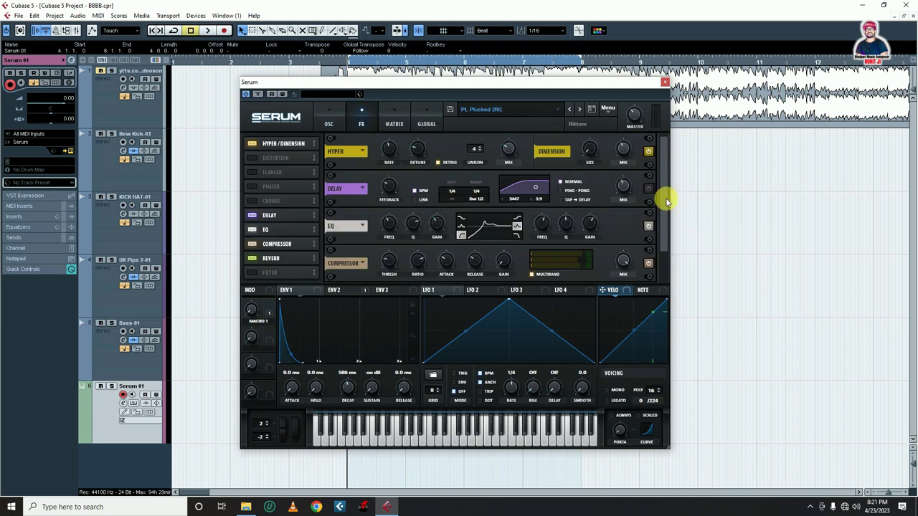
{"action": "left_click", "coordinate": [665, 82]}
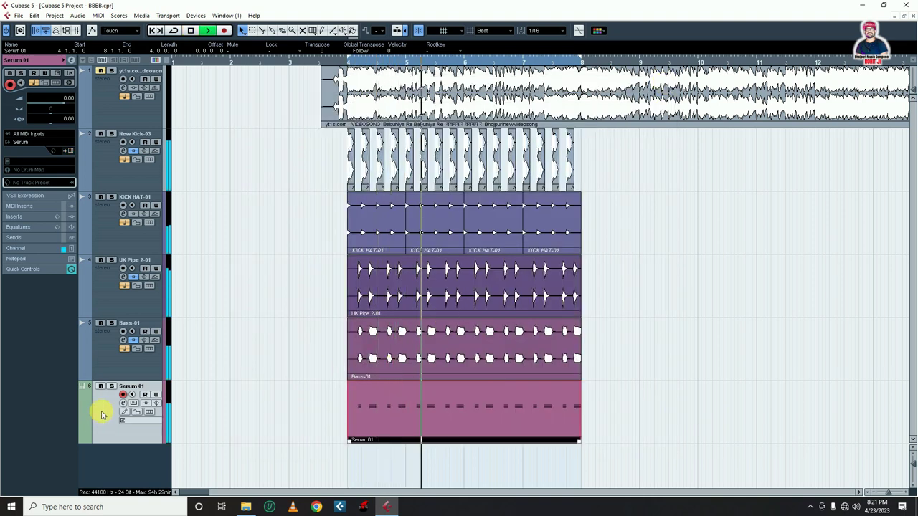
- Lower the Serum 01 track volume to -2.25 while listening to the full arrangement
{"action": "scroll", "coordinate": [66, 106], "scroll_direction": "down", "scroll_amount": 3}
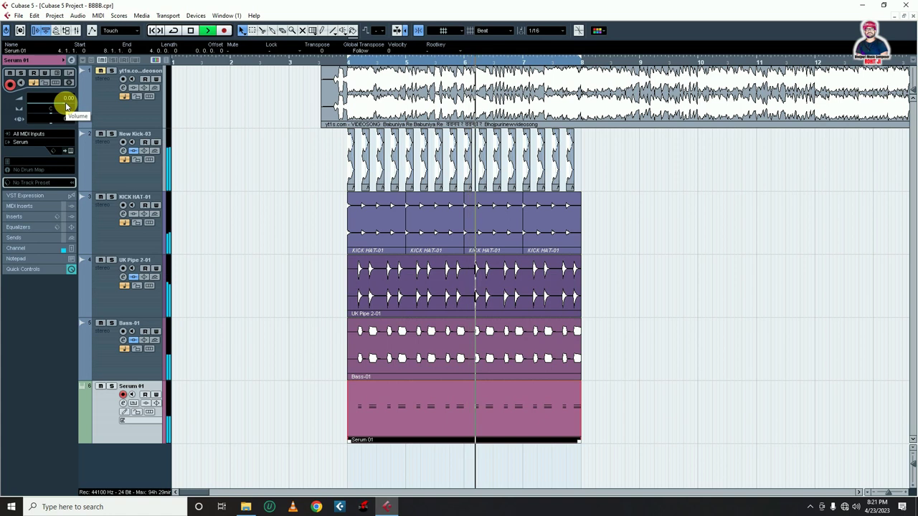
{"action": "scroll", "coordinate": [66, 106], "scroll_direction": "down", "scroll_amount": 2}
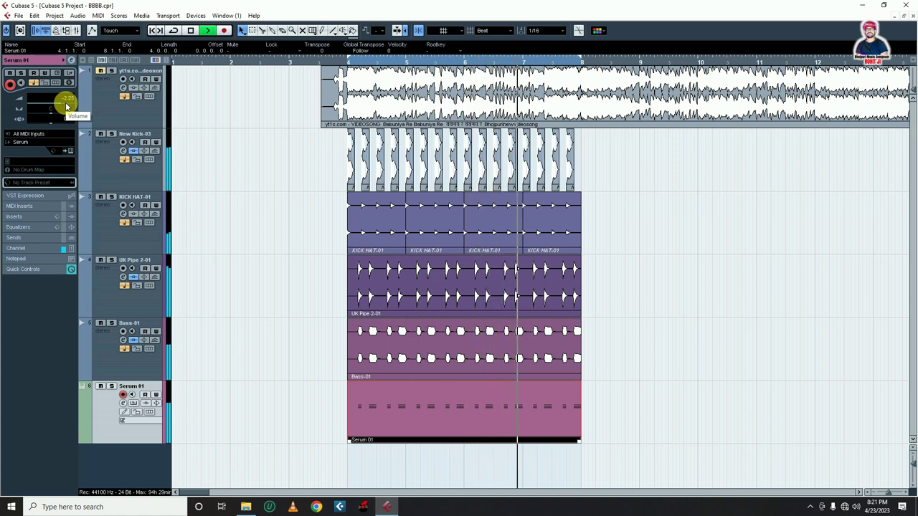
{"action": "left_click", "coordinate": [279, 280]}
{"action": "key", "text": "space"}
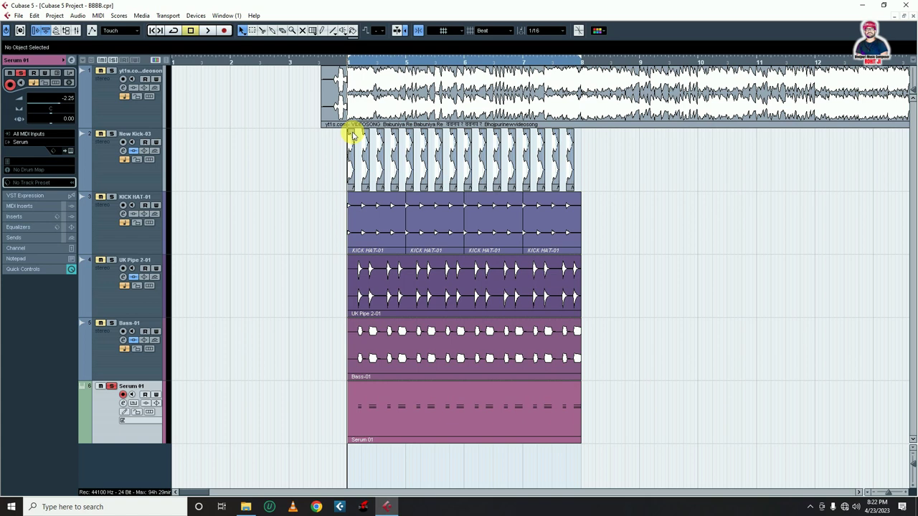
- Export the soloed Serum 01 track as a 44.1 kHz, 32-bit float wave file named Pluck 2, imported as an audio track
{"action": "key", "text": "ctrl+e"}
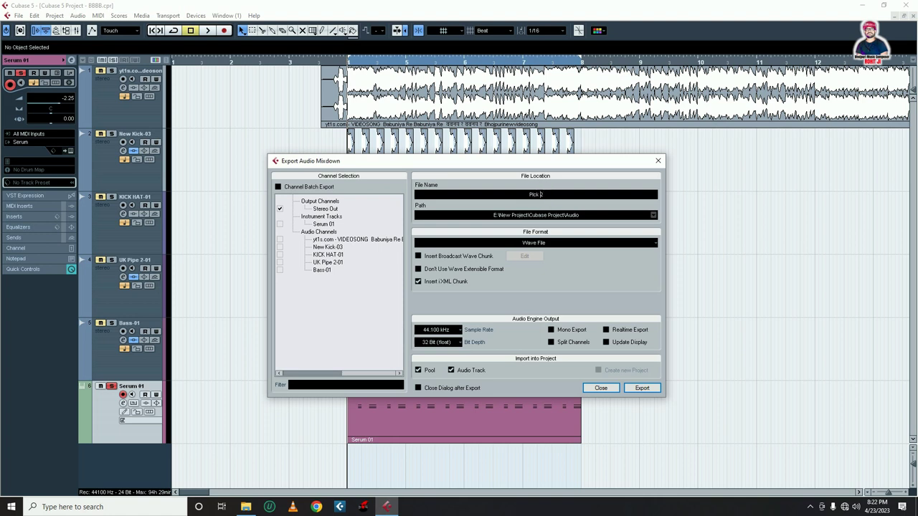
{"action": "left_click", "coordinate": [642, 388]}
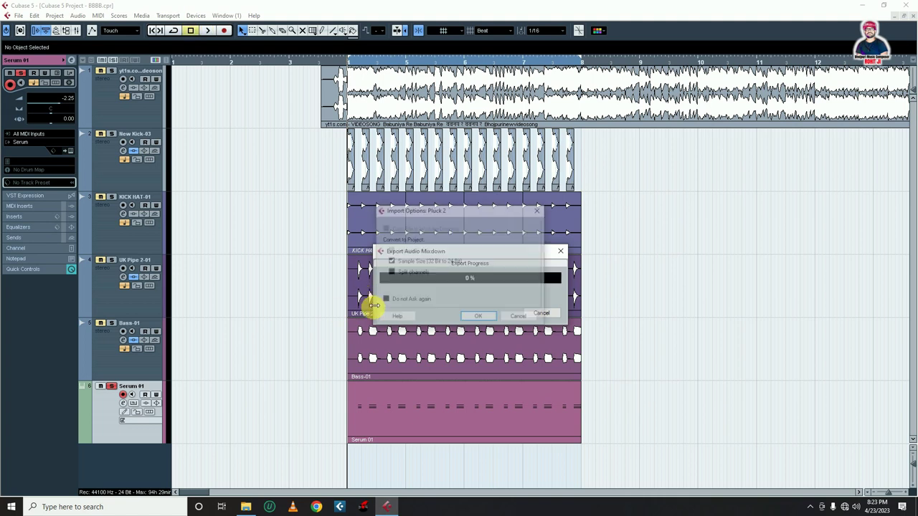
{"action": "left_click", "coordinate": [602, 389]}
{"action": "scroll", "coordinate": [666, 355], "scroll_direction": "down", "scroll_amount": 1}
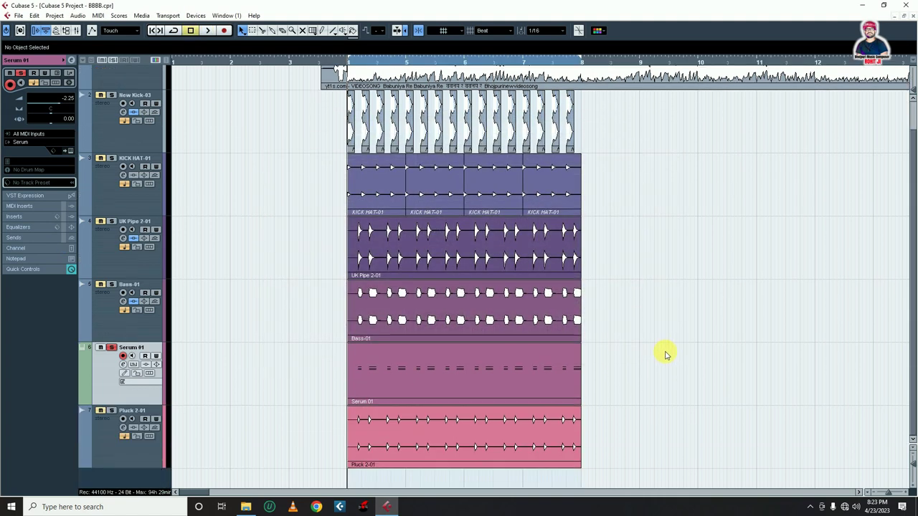
- Remove the Serum 01 track and set the Pluck 2-01 track volume to -2.52
{"action": "right_click", "coordinate": [106, 372]}
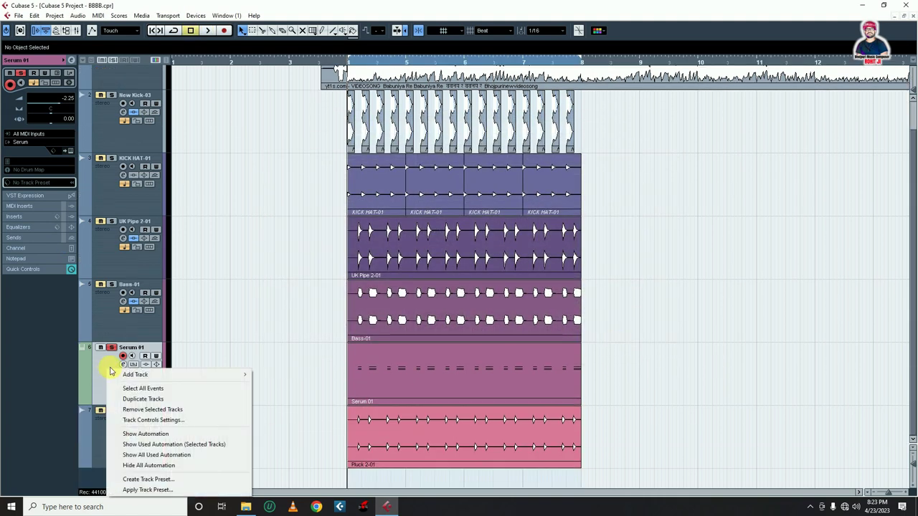
{"action": "left_click", "coordinate": [136, 407]}
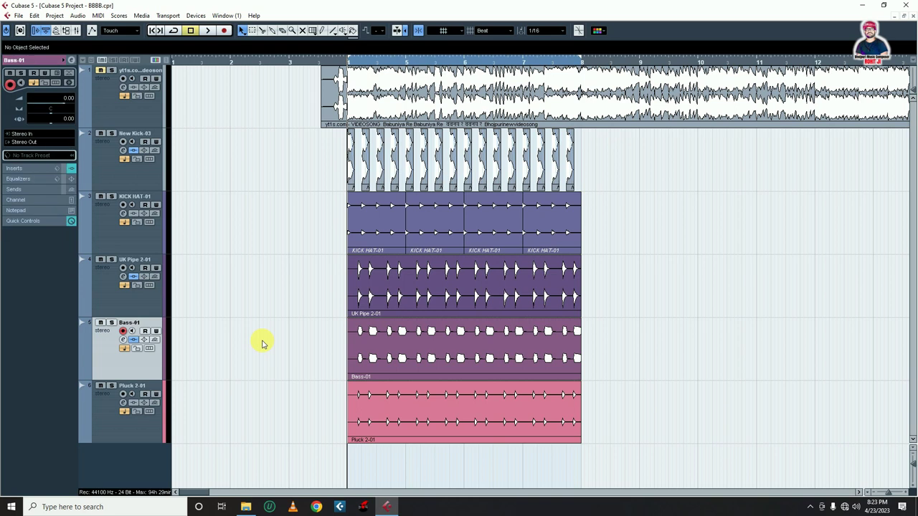
{"action": "left_click", "coordinate": [101, 420]}
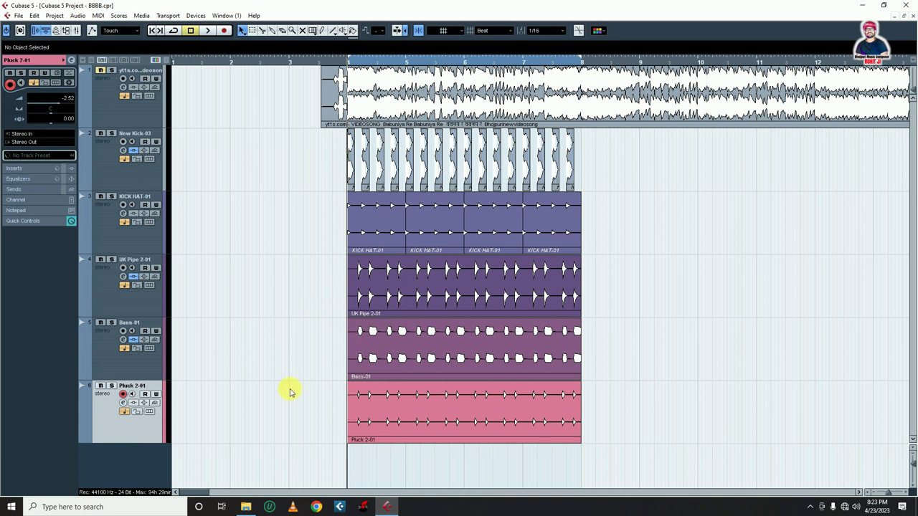
- Add one instrument track using the Groove Agent ONE drum instrument
{"action": "right_click", "coordinate": [129, 467]}
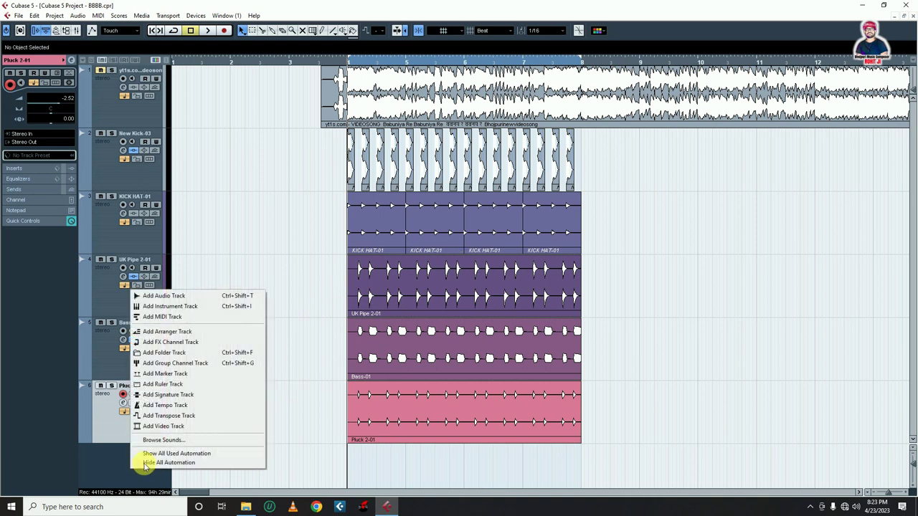
{"action": "left_click", "coordinate": [257, 306]}
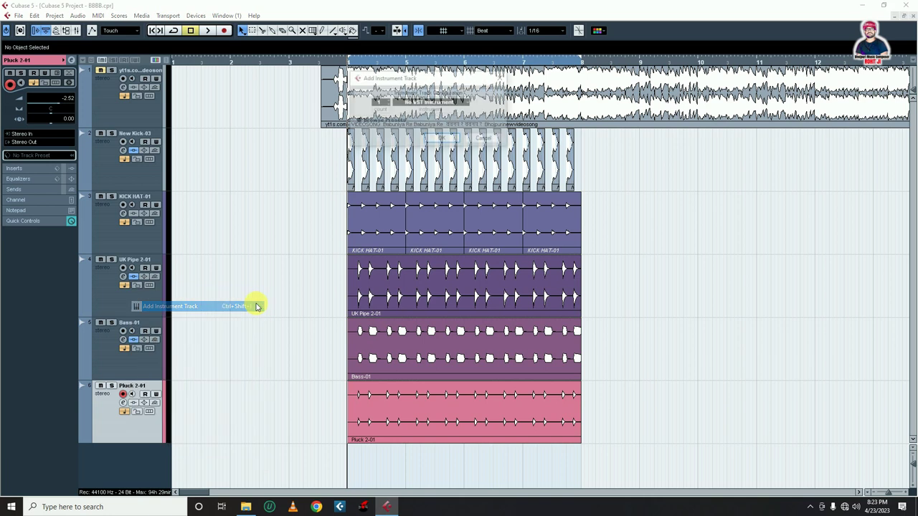
{"action": "left_click", "coordinate": [417, 103]}
{"action": "left_click", "coordinate": [385, 148]}
{"action": "left_click", "coordinate": [442, 138]}
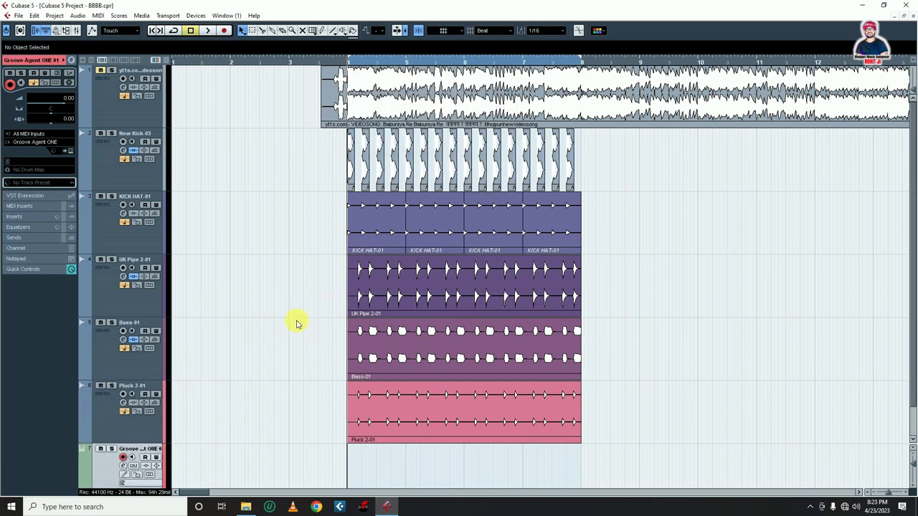
- Open Groove Agent ONE and load the GM Percussion kit preset
{"action": "left_click", "coordinate": [70, 152]}
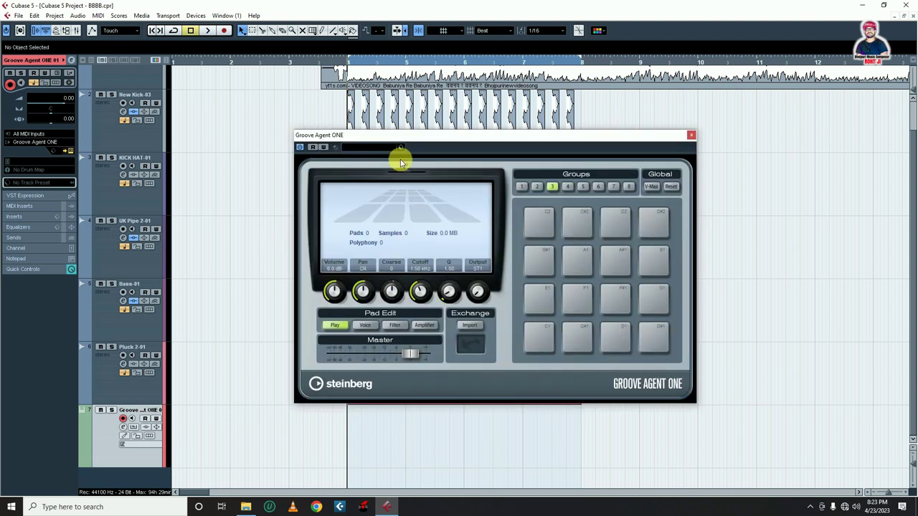
{"action": "left_click", "coordinate": [373, 183]}
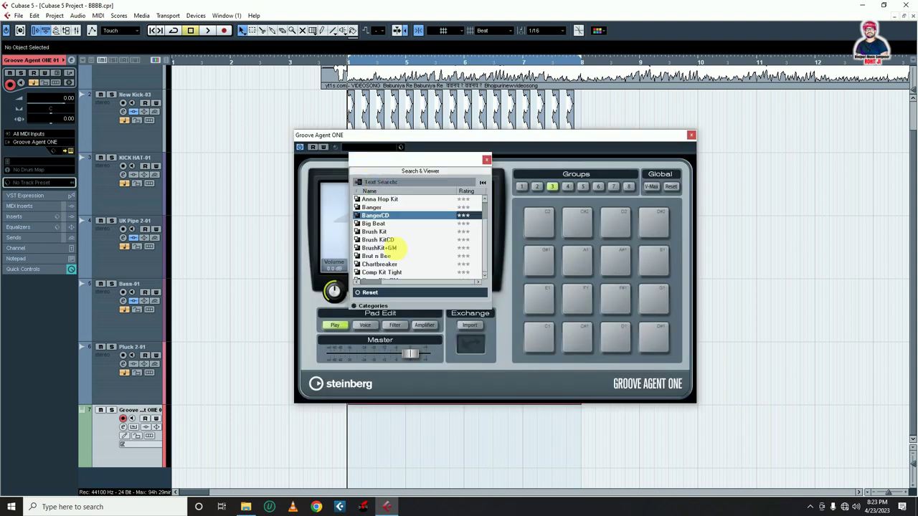
{"action": "scroll", "coordinate": [384, 256], "scroll_direction": "down", "scroll_amount": 7}
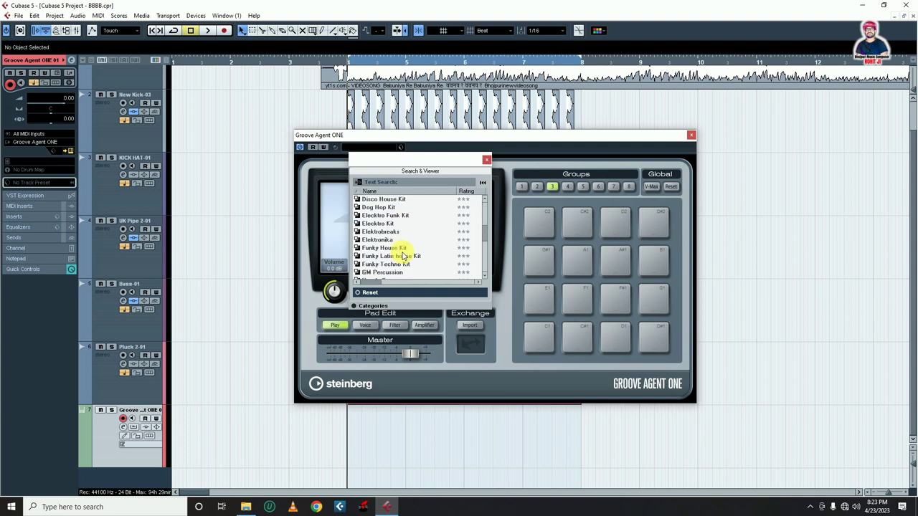
{"action": "double_click", "coordinate": [374, 224]}
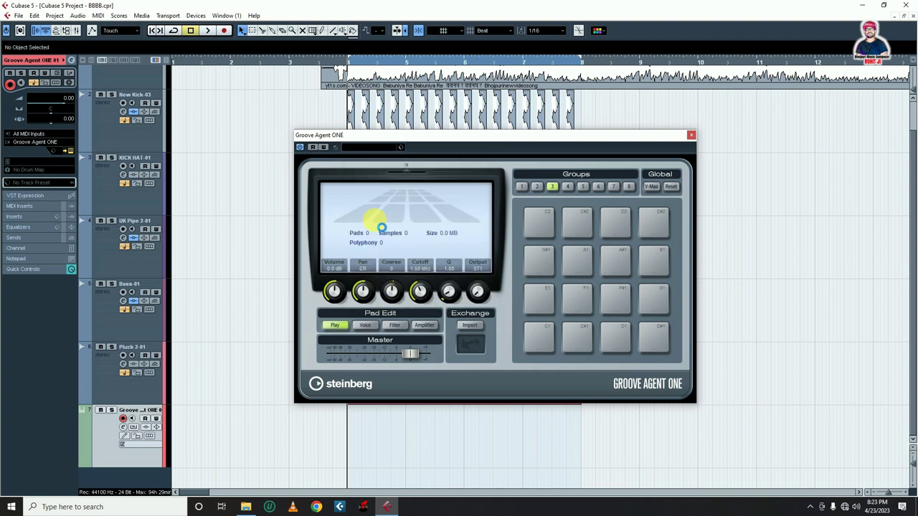
- Audition the pads of group 4 in the GM Percussion kit, including the conga, timbale and bongo sounds
{"action": "left_click", "coordinate": [567, 187]}
{"action": "left_click", "coordinate": [535, 229]}
{"action": "left_click", "coordinate": [582, 226]}
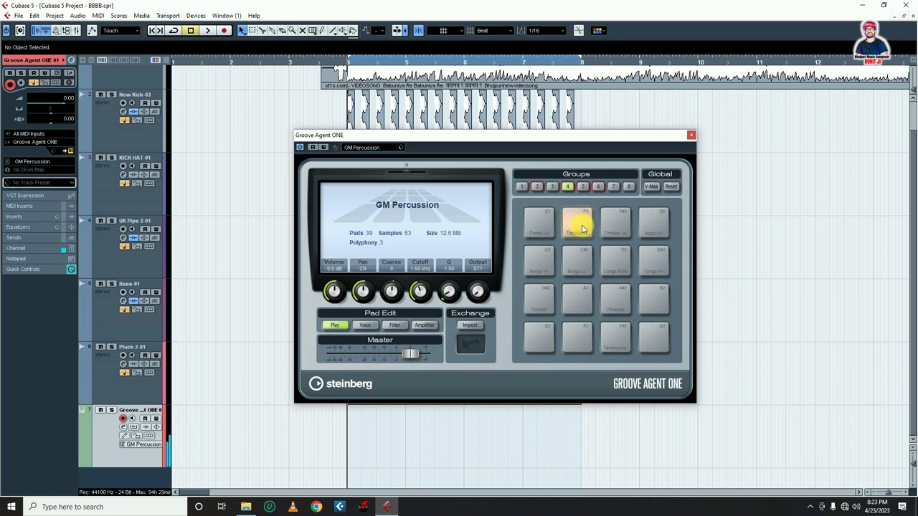
{"action": "left_click", "coordinate": [626, 227]}
{"action": "left_click", "coordinate": [654, 261]}
{"action": "left_click", "coordinate": [615, 264]}
{"action": "left_click", "coordinate": [578, 264]}
{"action": "left_click", "coordinate": [539, 261]}
{"action": "left_click", "coordinate": [537, 305]}
{"action": "left_click", "coordinate": [584, 307]}
{"action": "left_click", "coordinate": [615, 303]}
{"action": "left_click", "coordinate": [616, 338]}
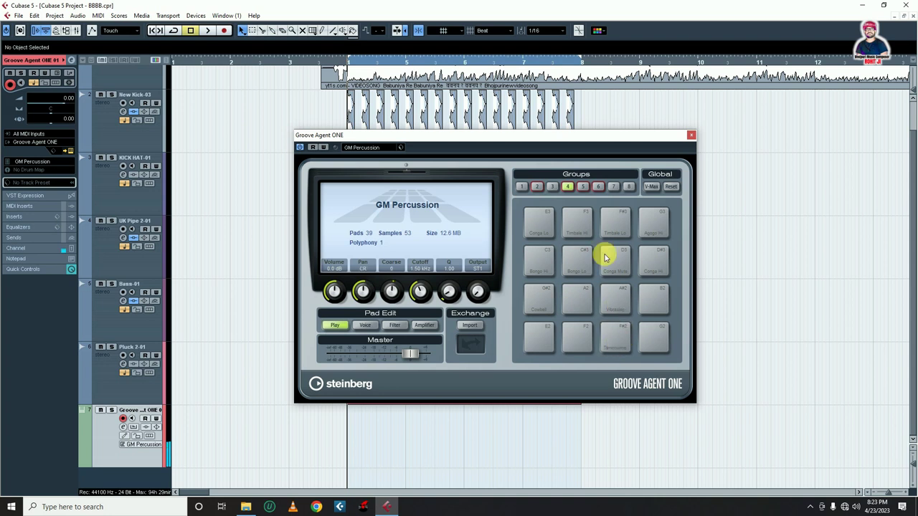
- Audition the Tambourine pad in group 4 of the GM Percussion kit and close Groove Agent ONE
{"action": "left_click", "coordinate": [619, 338]}
{"action": "left_click", "coordinate": [621, 344]}
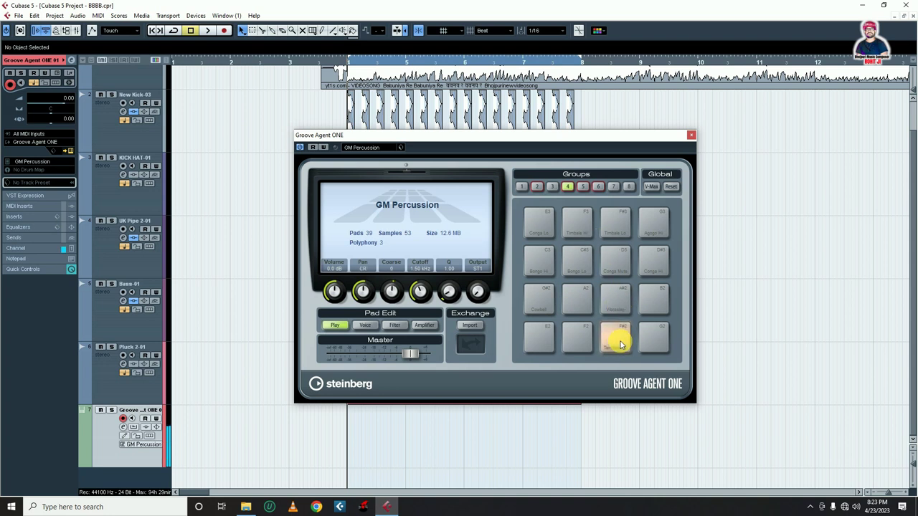
{"action": "left_click", "coordinate": [618, 342]}
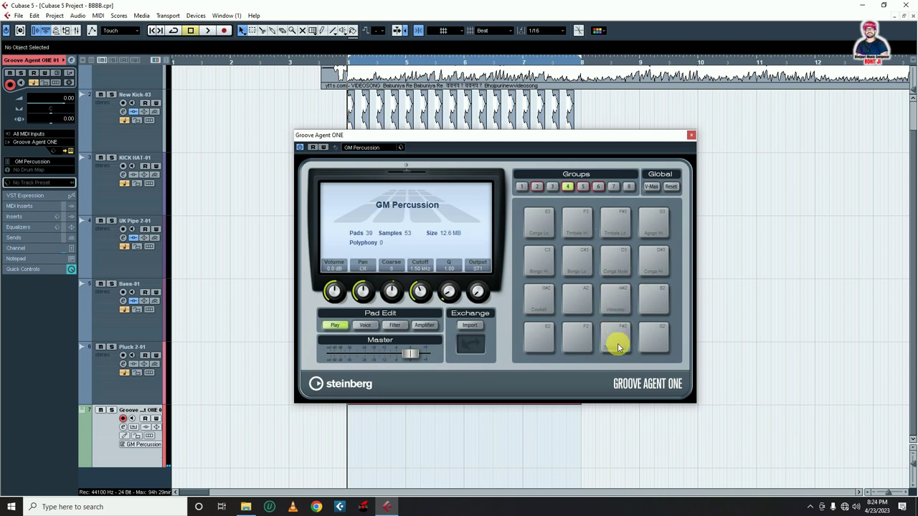
{"action": "left_click", "coordinate": [690, 135]}
- Draw a MIDI part on the Groove Agent ONE track from bar 4 to 8 and shorten it to end at bar 5
{"action": "left_click_drag", "start_coordinate": [350, 434], "coordinate": [495, 433]}
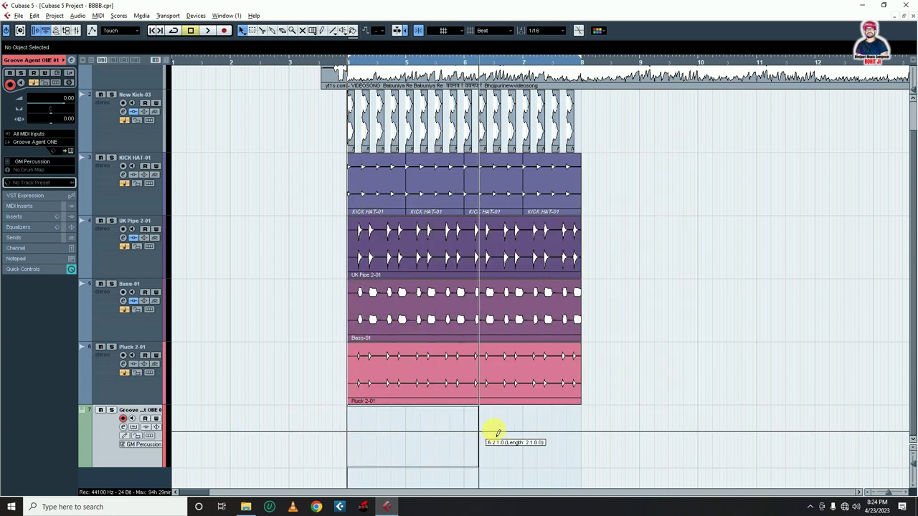
{"action": "left_click_drag", "start_coordinate": [495, 434], "coordinate": [576, 434]}
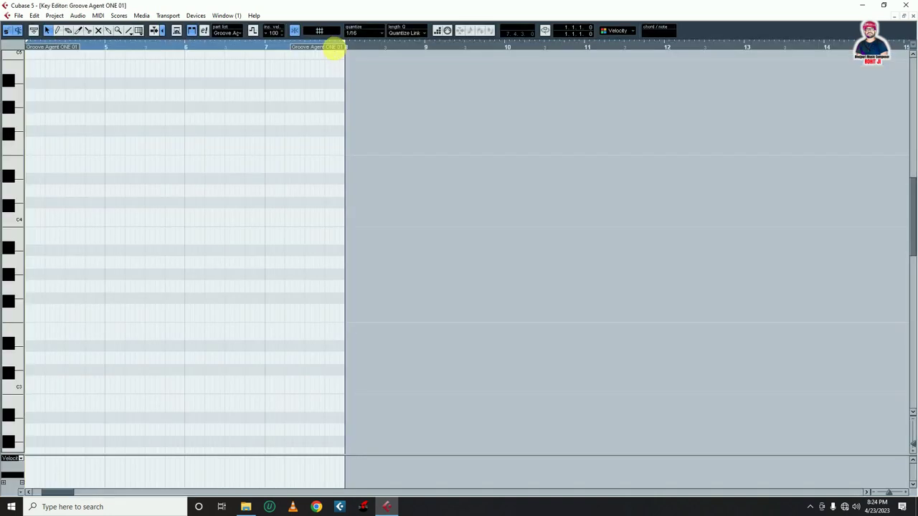
{"action": "left_click_drag", "start_coordinate": [337, 49], "coordinate": [99, 51]}
- Enter four sixteenth-length A#0 notes in the part, one on each off-beat eighth of bar 4
{"action": "key", "text": "h"}
{"action": "key", "text": "h"}
{"action": "key", "text": "h"}
{"action": "key", "text": "h"}
{"action": "key", "text": "h"}
{"action": "key", "text": "h"}
{"action": "key", "text": "h"}
{"action": "key", "text": "h"}
{"action": "key", "text": "h"}
{"action": "key", "text": "h"}
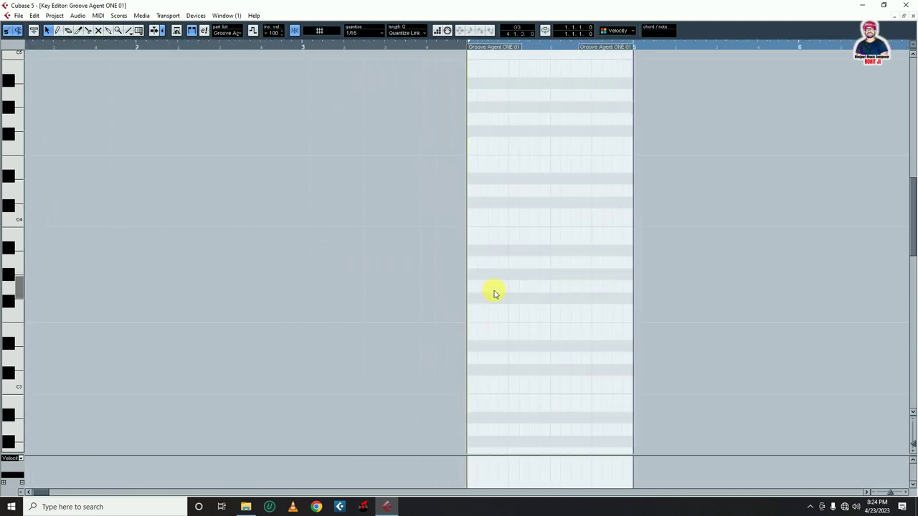
{"action": "scroll", "coordinate": [621, 351], "scroll_direction": "down", "scroll_amount": 3}
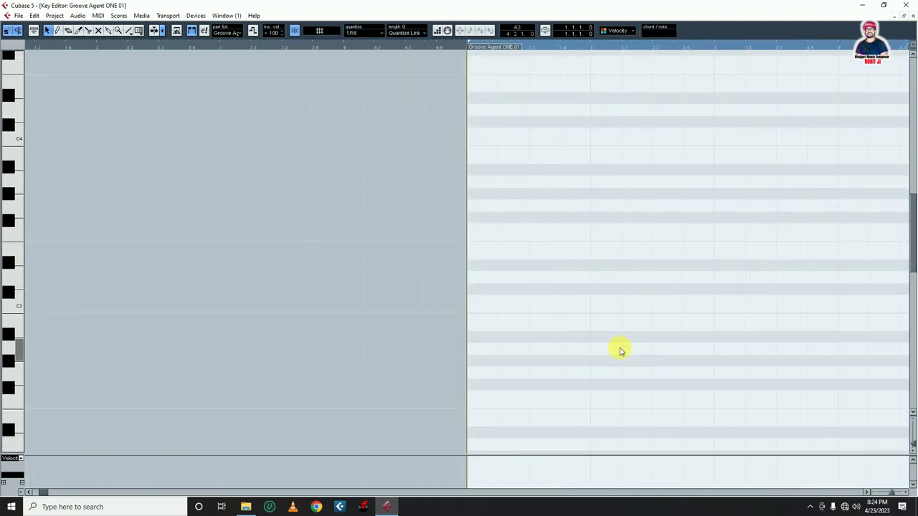
{"action": "key", "text": "g"}
{"action": "key", "text": "g"}
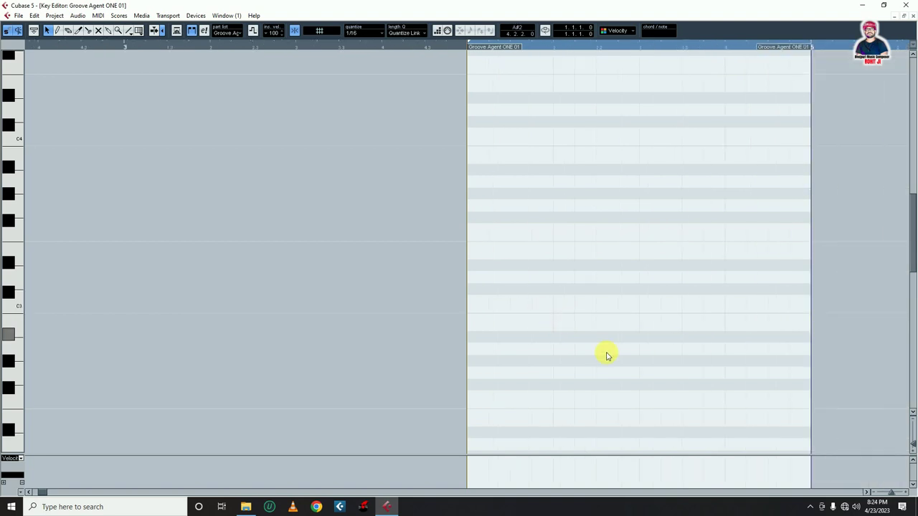
{"action": "scroll", "coordinate": [21, 430], "scroll_direction": "down", "scroll_amount": 10}
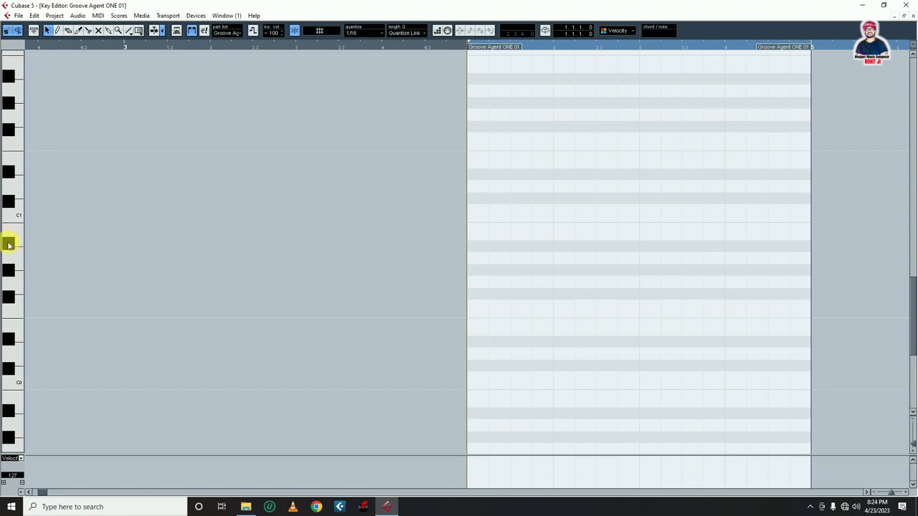
{"action": "left_click", "coordinate": [516, 234]}
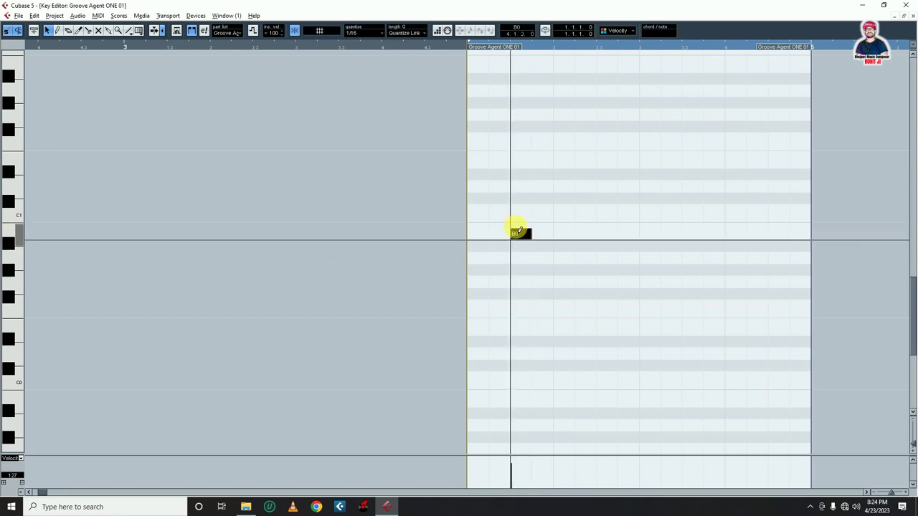
{"action": "mouse_move", "coordinate": [521, 238]}
{"action": "left_mouse_down"}
{"action": "mouse_move", "coordinate": [517, 211]}
{"action": "mouse_move", "coordinate": [527, 247]}
{"action": "left_mouse_up"}
{"action": "left_click", "coordinate": [604, 245]}
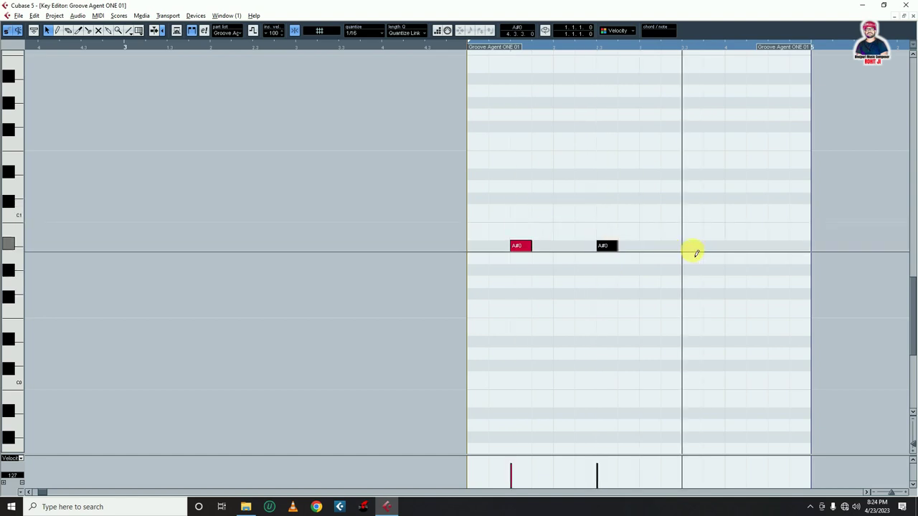
{"action": "left_click", "coordinate": [690, 246]}
{"action": "left_click", "coordinate": [776, 246]}
- Lower the velocities of the four A#0 notes evenly to about half of the full range
{"action": "left_click_drag", "start_coordinate": [681, 456], "coordinate": [567, 285]}
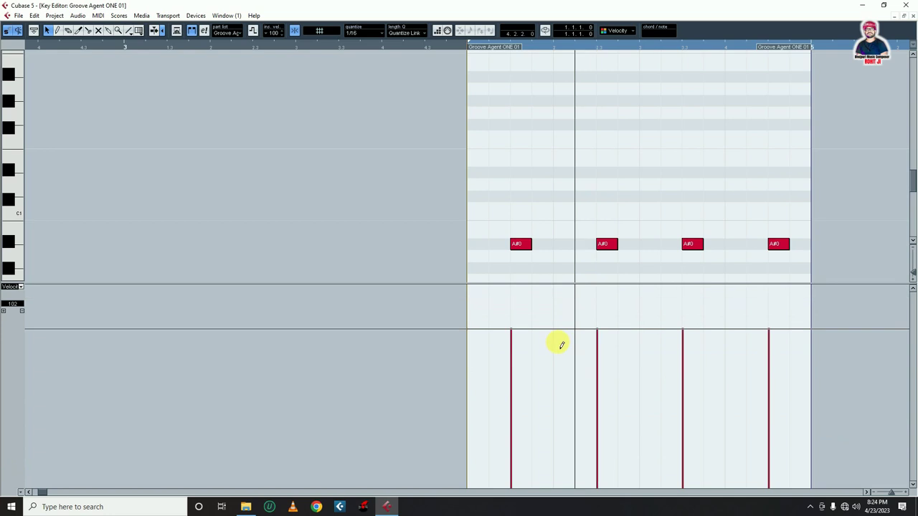
{"action": "left_click_drag", "start_coordinate": [514, 388], "coordinate": [781, 381]}
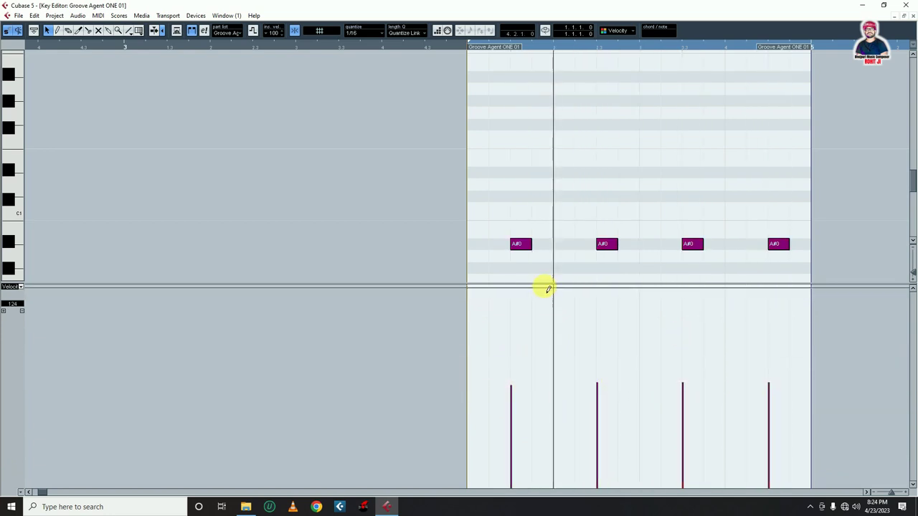
{"action": "left_click_drag", "start_coordinate": [547, 284], "coordinate": [526, 469]}
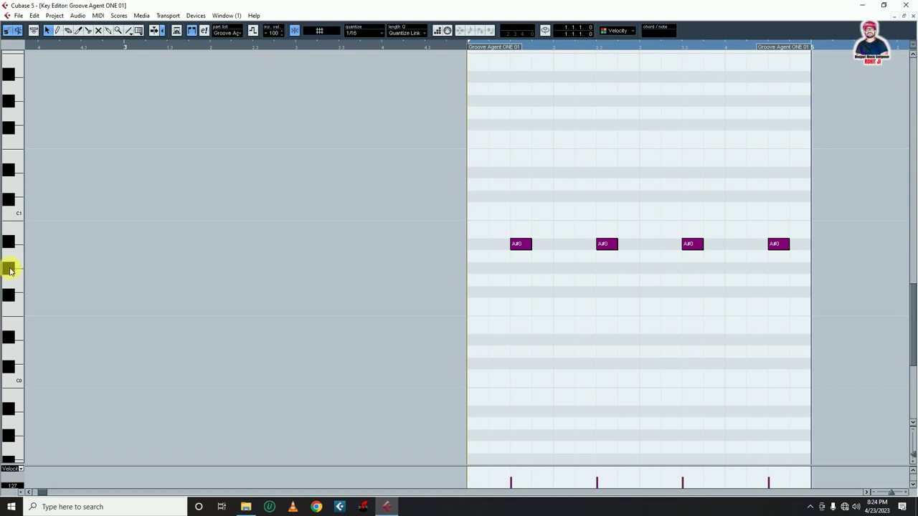
- Add four sixteenth-length A#3 notes on the same off-beats as the A#0 notes
{"action": "scroll", "coordinate": [14, 322], "scroll_direction": "up", "scroll_amount": 5}
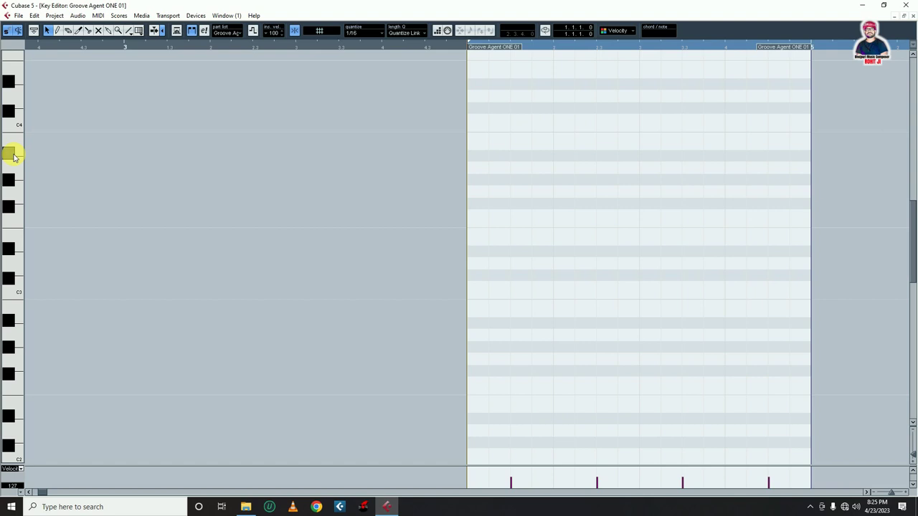
{"action": "left_click", "coordinate": [520, 143]}
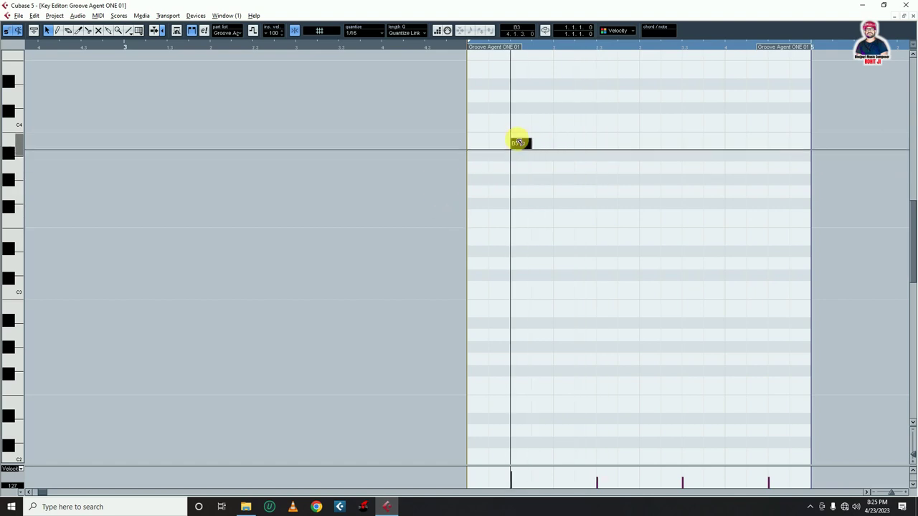
{"action": "mouse_move", "coordinate": [521, 146]}
{"action": "left_mouse_down"}
{"action": "mouse_move", "coordinate": [519, 119]}
{"action": "mouse_move", "coordinate": [522, 156]}
{"action": "left_mouse_up"}
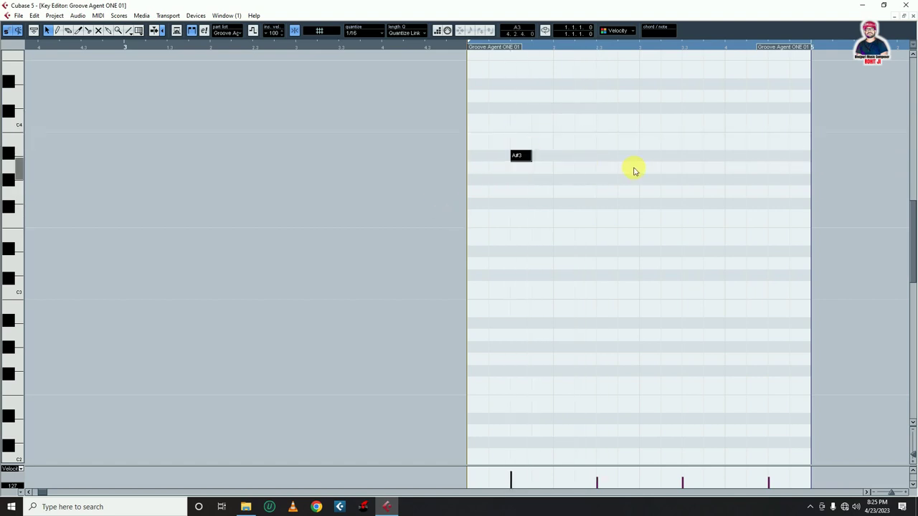
{"action": "left_click", "coordinate": [605, 157]}
{"action": "left_click", "coordinate": [690, 155]}
{"action": "left_click", "coordinate": [776, 155]}
{"action": "left_click", "coordinate": [693, 211]}
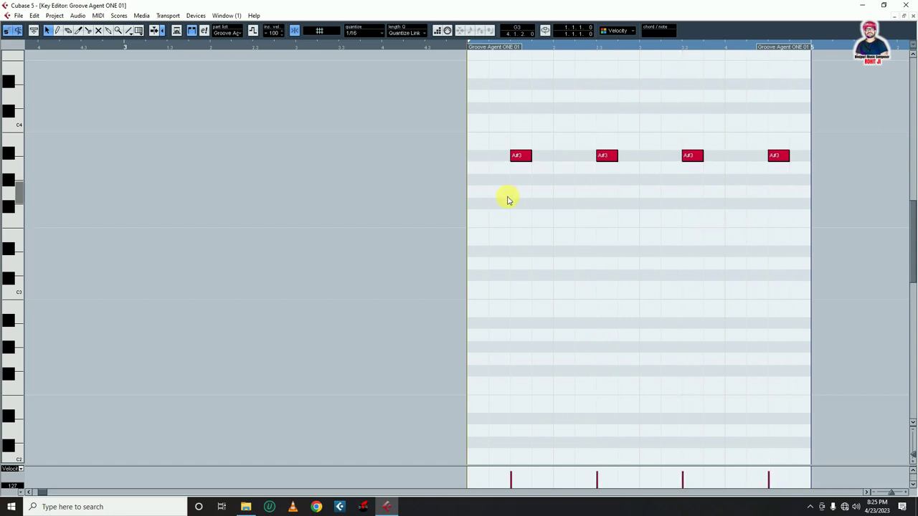
- Play back the one-bar percussion pattern with both note rows
{"action": "key", "text": "g"}
{"action": "key", "text": "g"}
{"action": "key", "text": "g"}
{"action": "key", "text": "g"}
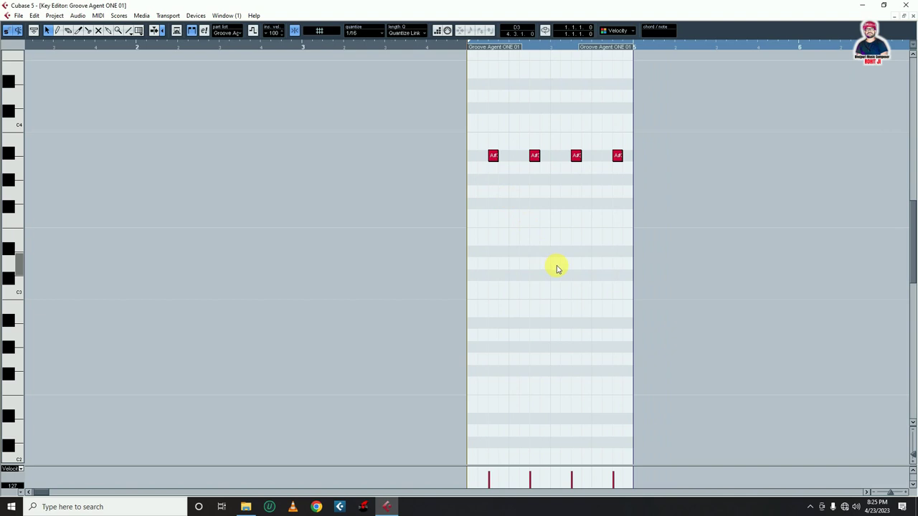
{"action": "key", "text": "space"}
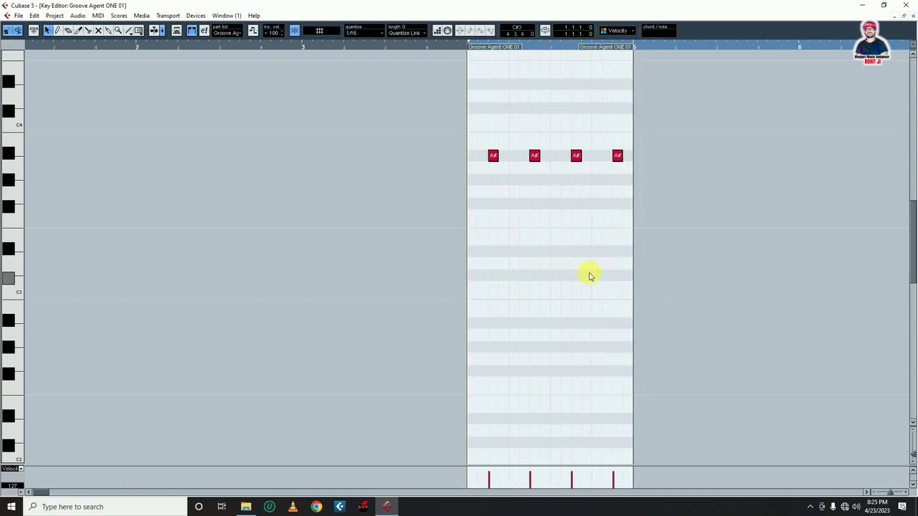
- Cut the four A#0 notes out of the part and return to the project arrangement
{"action": "scroll", "coordinate": [588, 274], "scroll_direction": "down", "scroll_amount": 3}
{"action": "scroll", "coordinate": [588, 273], "scroll_direction": "down", "scroll_amount": 4}
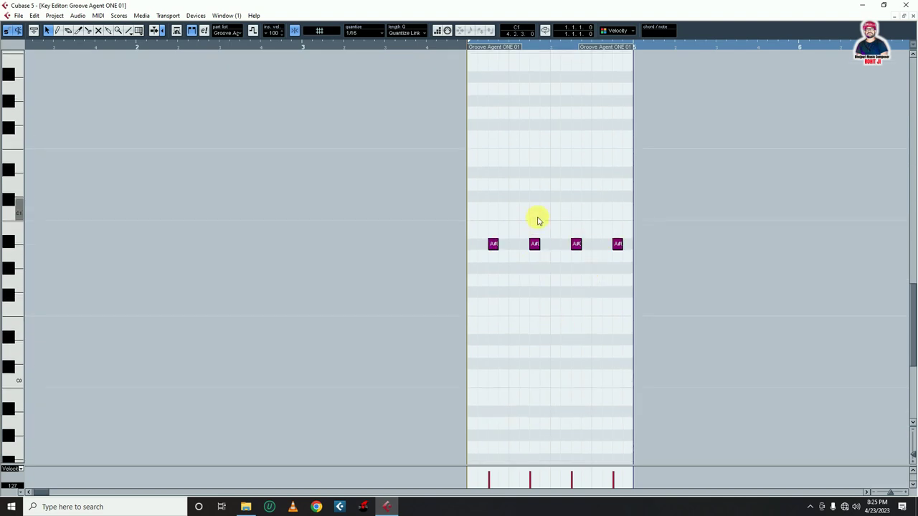
{"action": "left_click_drag", "start_coordinate": [483, 230], "coordinate": [638, 280]}
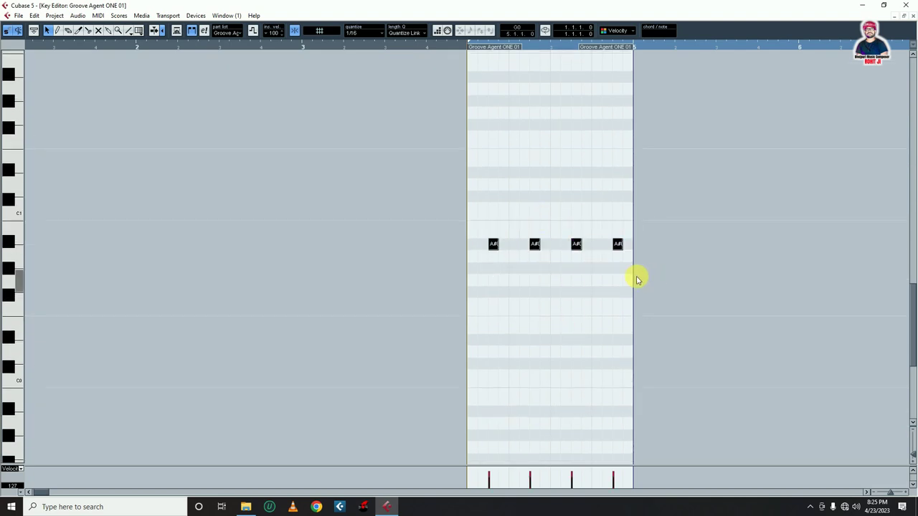
{"action": "left_click", "coordinate": [905, 15]}
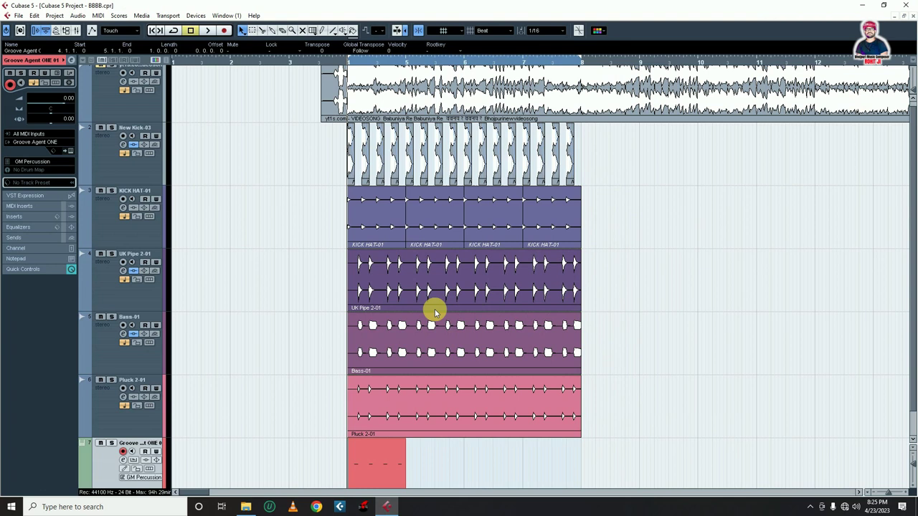
- Solo the Groove Agent ONE track and export it as a Wave file named Hats, importing it into the pool and an audio track
{"action": "scroll", "coordinate": [276, 376], "scroll_direction": "down", "scroll_amount": 1}
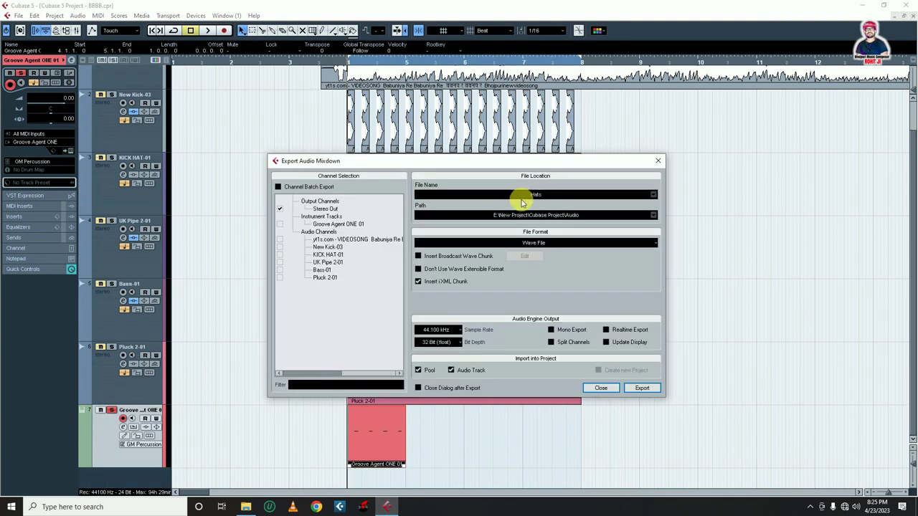
{"action": "left_click", "coordinate": [641, 389]}
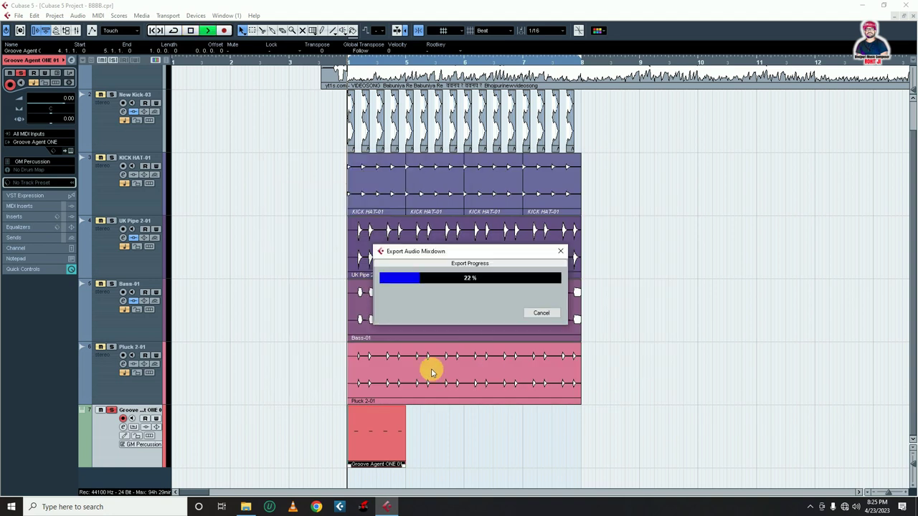
{"action": "left_click", "coordinate": [475, 317]}
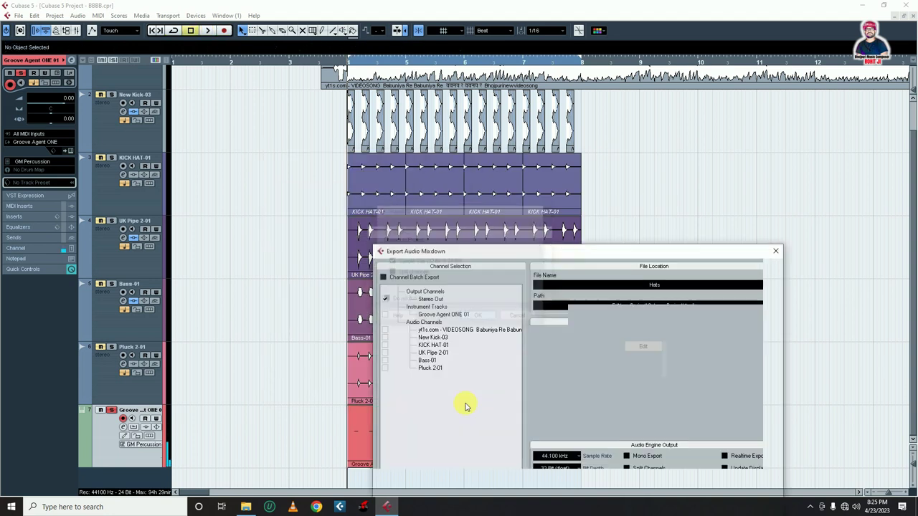
{"action": "left_click", "coordinate": [601, 389]}
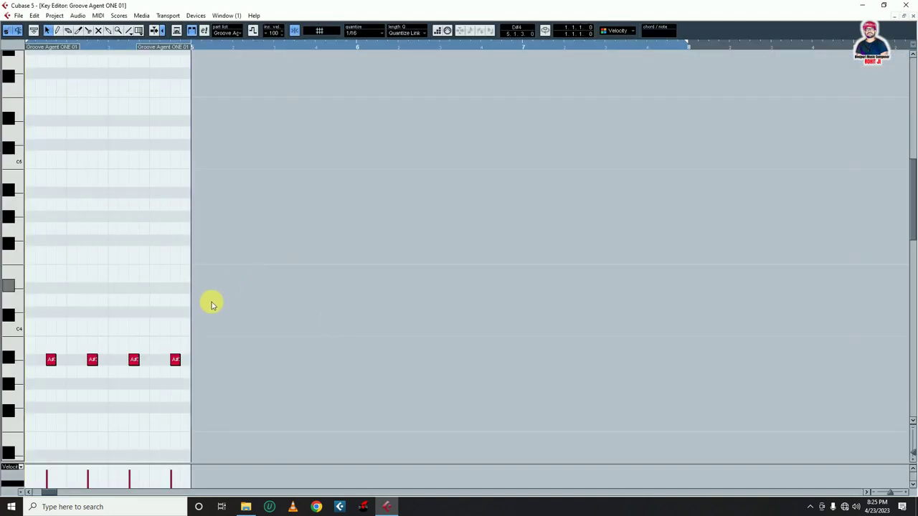
- Replace the four A#3 notes in the Groove Agent ONE part with the cut A#0 notes, placed on the off-beats
{"action": "scroll", "coordinate": [181, 305], "scroll_direction": "up", "scroll_amount": 10}
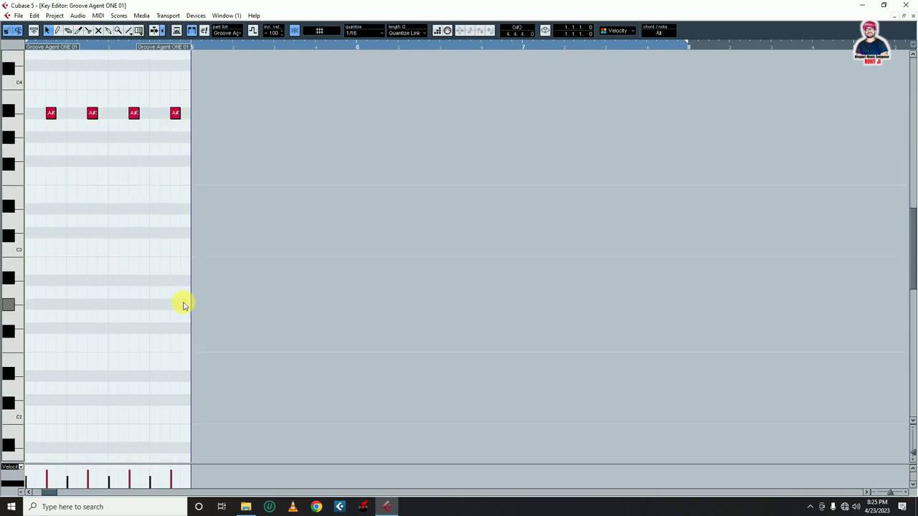
{"action": "scroll", "coordinate": [180, 303], "scroll_direction": "down", "scroll_amount": 10}
{"action": "left_click_drag", "start_coordinate": [32, 180], "coordinate": [207, 211]}
{"action": "key", "text": "Delete"}
{"action": "scroll", "coordinate": [163, 295], "scroll_direction": "down", "scroll_amount": 8}
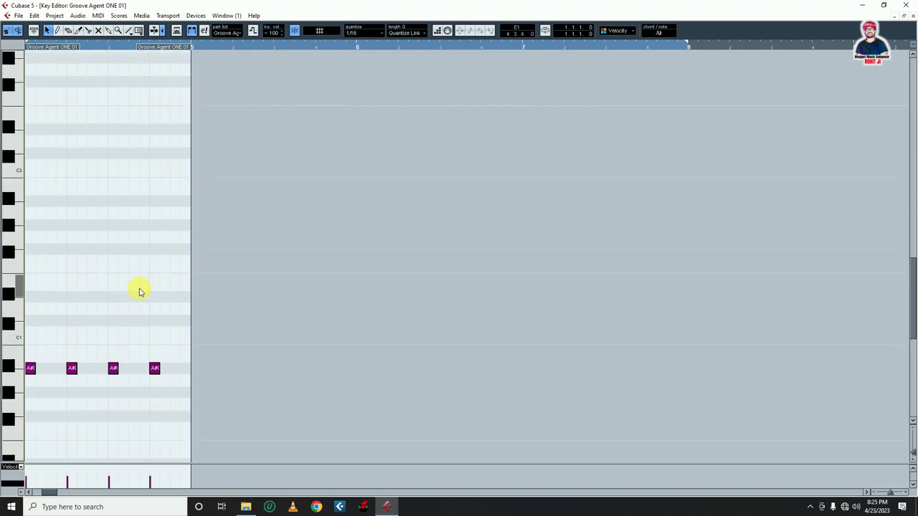
{"action": "left_click_drag", "start_coordinate": [170, 192], "coordinate": [66, 204]}
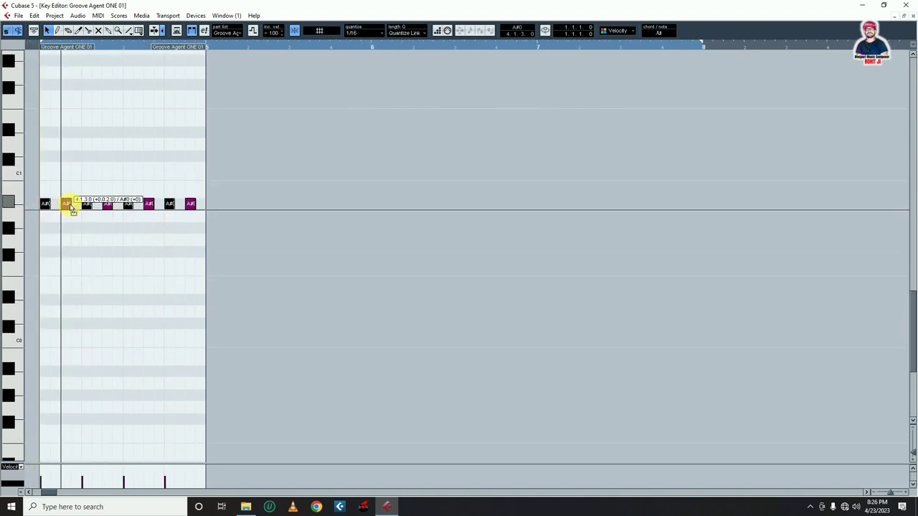
{"action": "left_click", "coordinate": [123, 269]}
{"action": "left_click", "coordinate": [913, 15]}
- Export the soloed A#0 pattern as a Wave file named Bell and trim the Hats-01 and Bell-01 events to end at bar 5
{"action": "left_click", "coordinate": [690, 332]}
{"action": "key", "text": "ctrl+shift+e"}
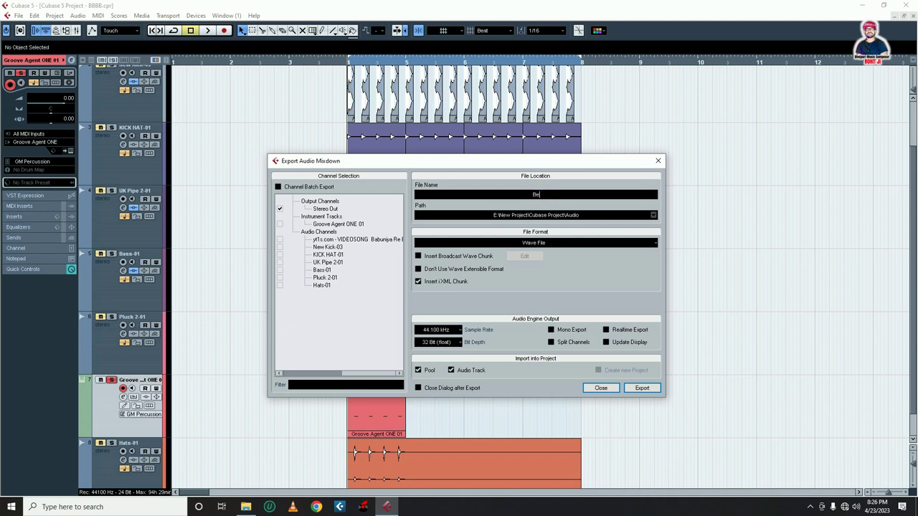
{"action": "left_click", "coordinate": [646, 389]}
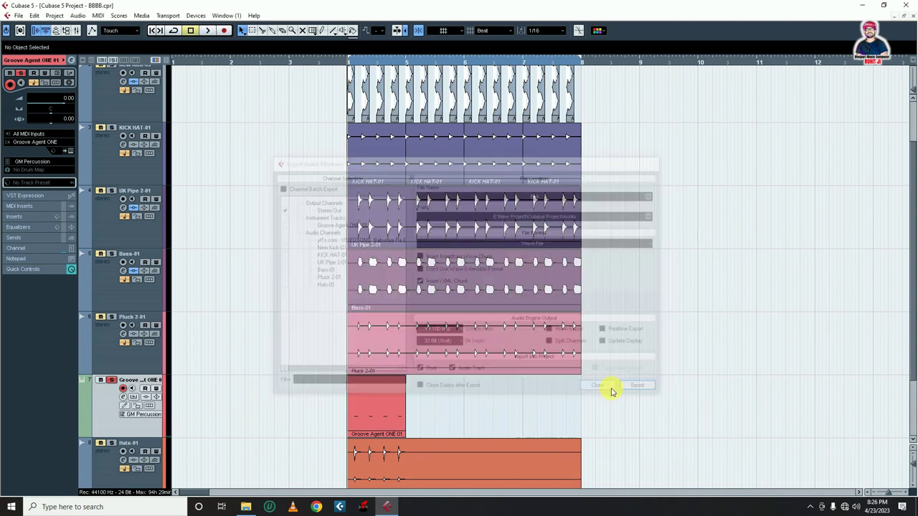
{"action": "left_click_drag", "start_coordinate": [579, 464], "coordinate": [403, 461]}
{"action": "left_click", "coordinate": [488, 417]}
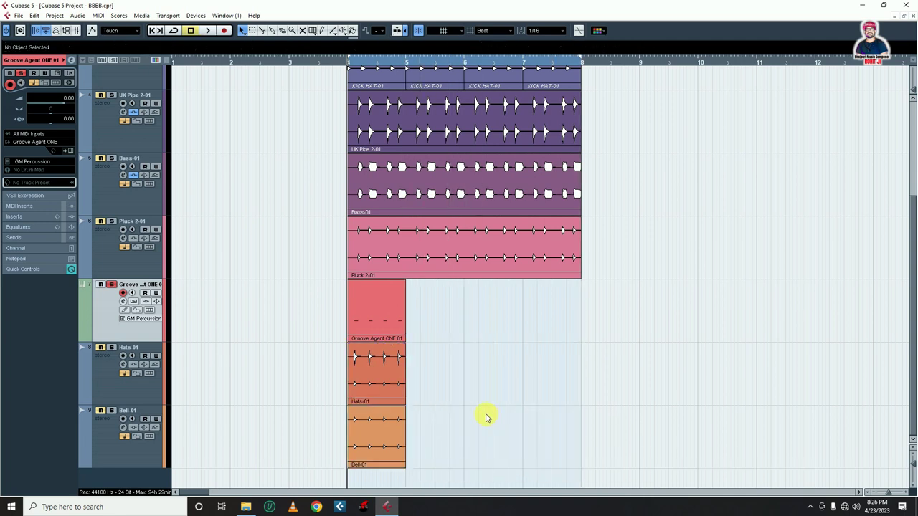
- Reopen Groove Agent ONE and audition the group 4 pads, including vibraslap, tambourine, conga and agogo
{"action": "left_click", "coordinate": [70, 150]}
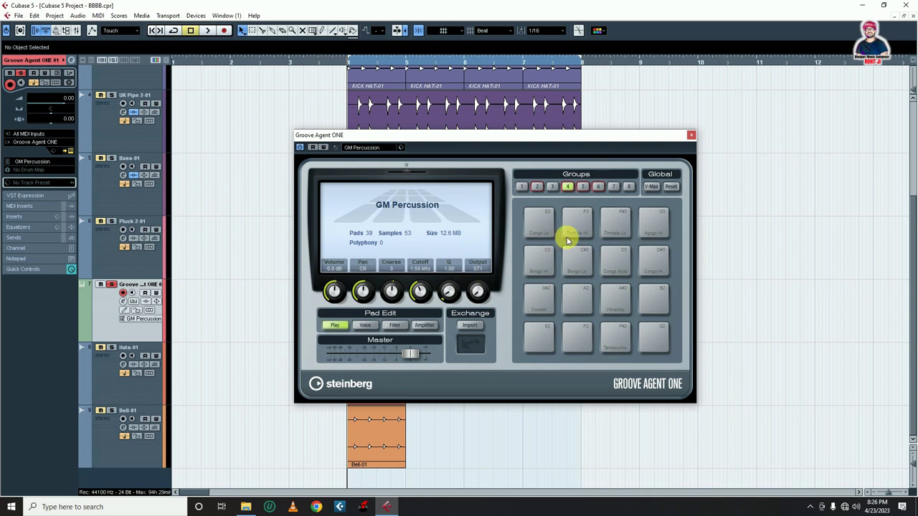
{"action": "left_click", "coordinate": [613, 307]}
{"action": "left_click", "coordinate": [616, 351]}
{"action": "left_click", "coordinate": [613, 346]}
{"action": "left_click", "coordinate": [625, 273]}
{"action": "left_click", "coordinate": [653, 225]}
{"action": "left_click", "coordinate": [550, 225]}
- Audition the percussion pads in groups 5 and 6 of the GM Percussion kit
{"action": "left_click", "coordinate": [586, 188]}
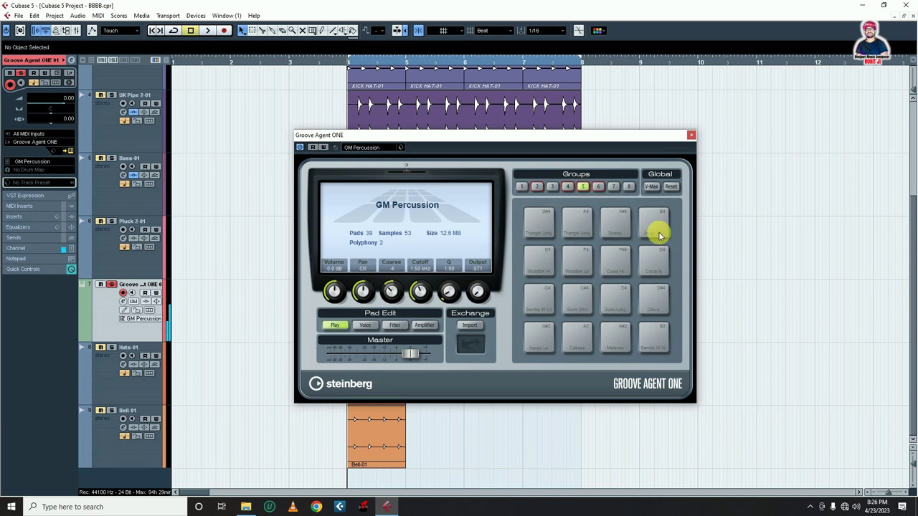
{"action": "left_click", "coordinate": [611, 263]}
{"action": "left_click", "coordinate": [540, 301]}
{"action": "left_click", "coordinate": [567, 306]}
{"action": "left_click", "coordinate": [667, 307]}
{"action": "left_click", "coordinate": [606, 346]}
{"action": "left_click", "coordinate": [598, 187]}
{"action": "left_click", "coordinate": [543, 237]}
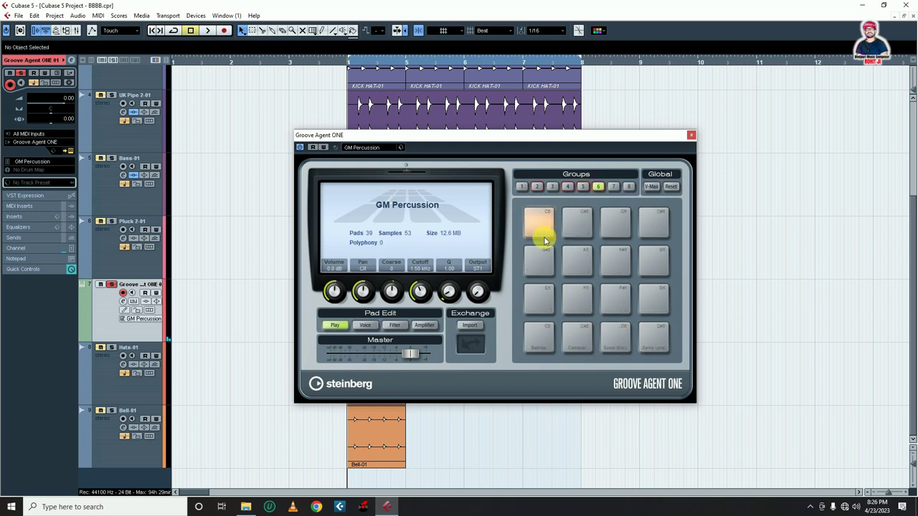
{"action": "left_click", "coordinate": [578, 221]}
{"action": "left_click", "coordinate": [652, 335]}
{"action": "left_click", "coordinate": [620, 341]}
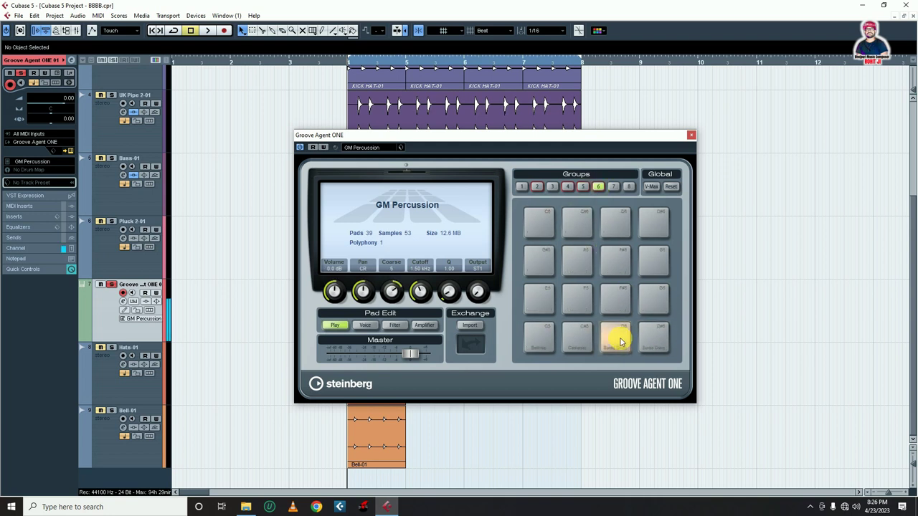
- Browse the Groove Agent ONE presets and load Hippo Kit in place of GM Percussion
{"action": "left_click", "coordinate": [364, 147]}
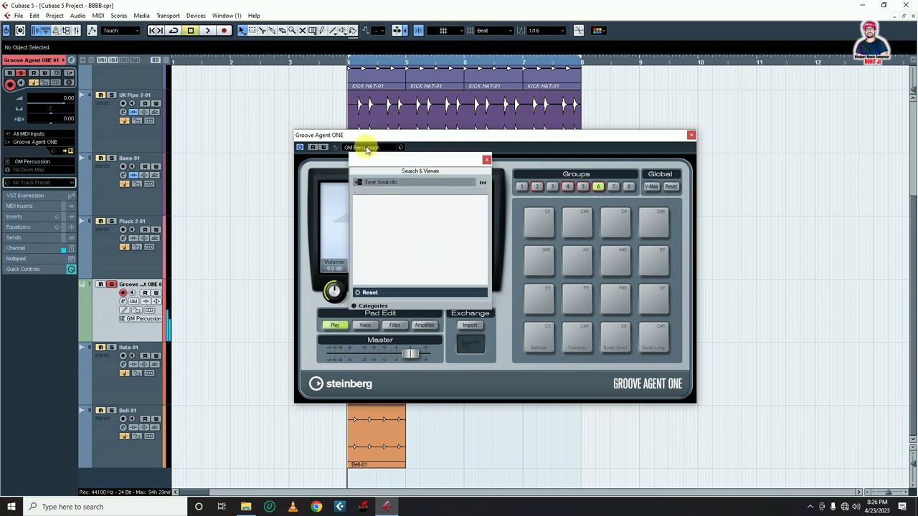
{"action": "scroll", "coordinate": [403, 260], "scroll_direction": "down", "scroll_amount": 2}
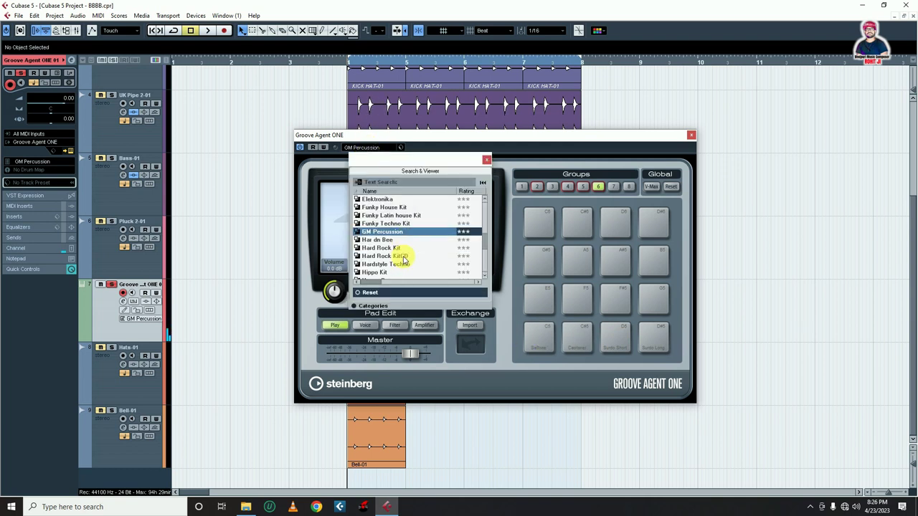
{"action": "scroll", "coordinate": [382, 260], "scroll_direction": "down", "scroll_amount": 4}
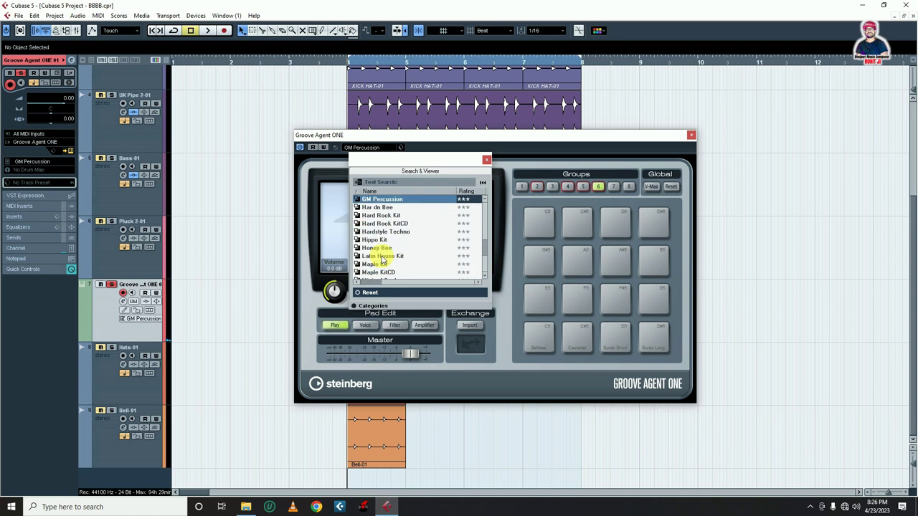
{"action": "double_click", "coordinate": [374, 240]}
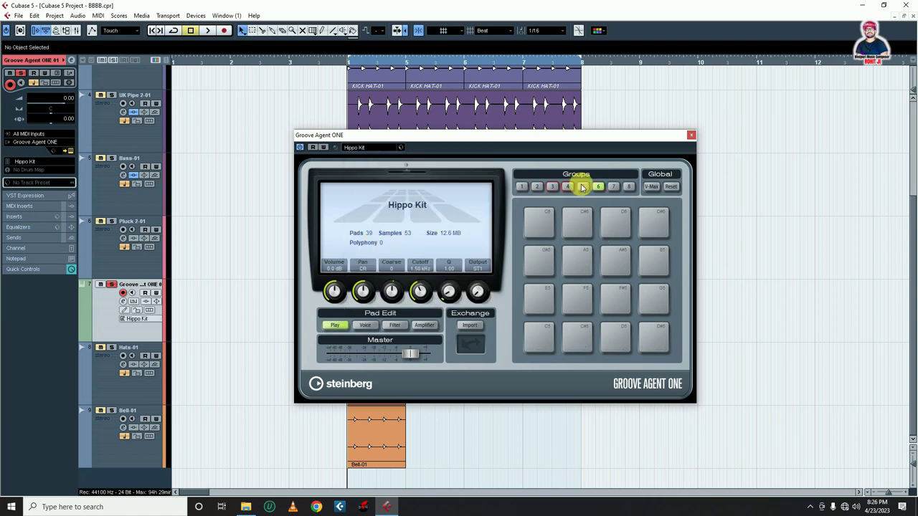
- Audition the Hippo Kit group 3 pads, comparing the snare, clap and hi-hat sounds, and close the instrument window
{"action": "left_click", "coordinate": [551, 187]}
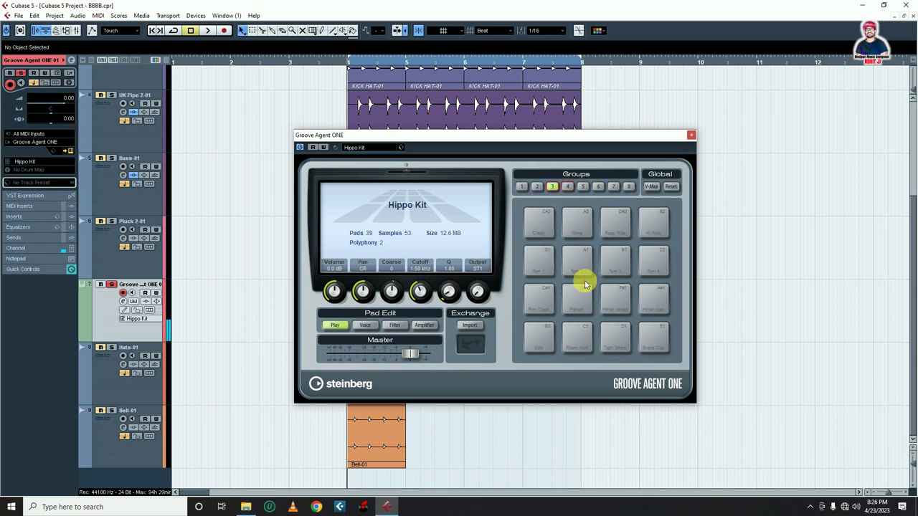
{"action": "left_click", "coordinate": [610, 343]}
{"action": "left_click", "coordinate": [649, 302]}
{"action": "left_click", "coordinate": [616, 301]}
{"action": "left_click", "coordinate": [581, 303]}
{"action": "left_click", "coordinate": [613, 307]}
{"action": "left_click", "coordinate": [613, 305]}
{"action": "left_click", "coordinate": [615, 337]}
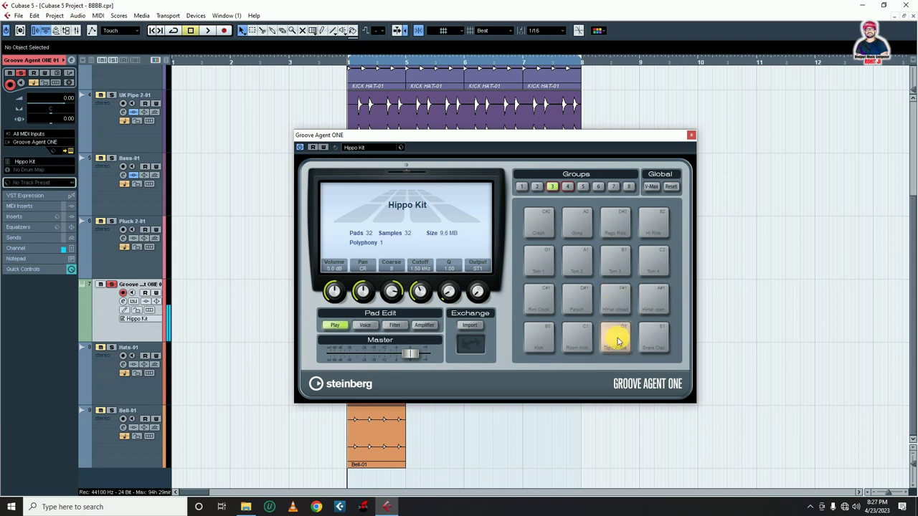
{"action": "left_click", "coordinate": [659, 343]}
{"action": "left_click", "coordinate": [626, 341]}
{"action": "left_click", "coordinate": [661, 341]}
{"action": "left_click", "coordinate": [621, 342]}
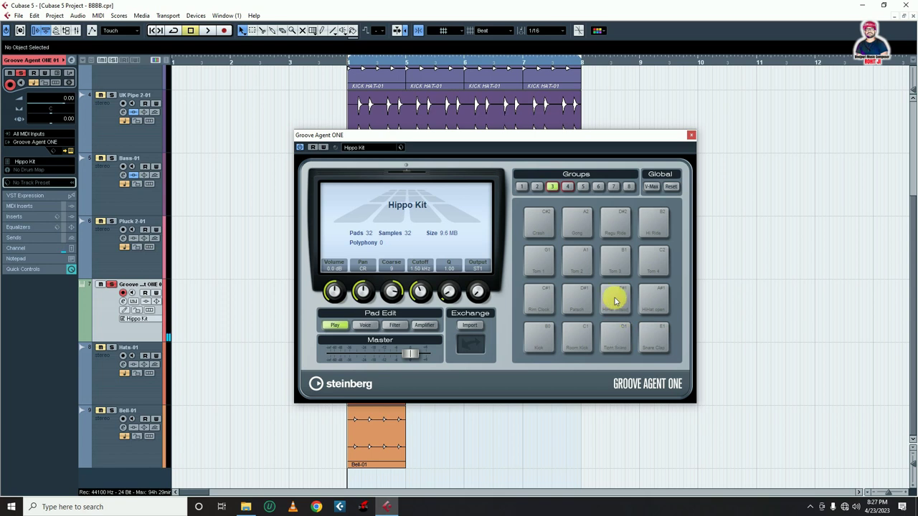
{"action": "left_click", "coordinate": [690, 135]}
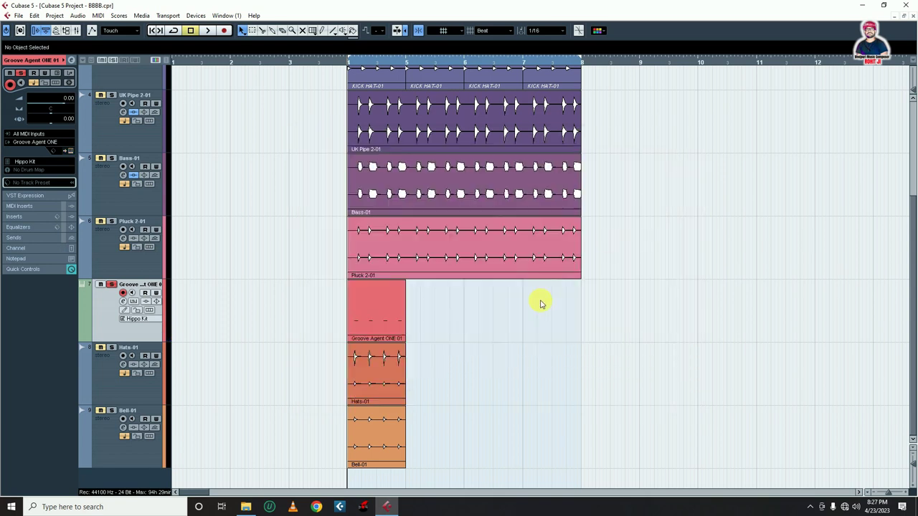
- Shift the first and third A#0 notes in the Groove Agent ONE part one sixteenth later and play the pattern
{"action": "double_click", "coordinate": [405, 307]}
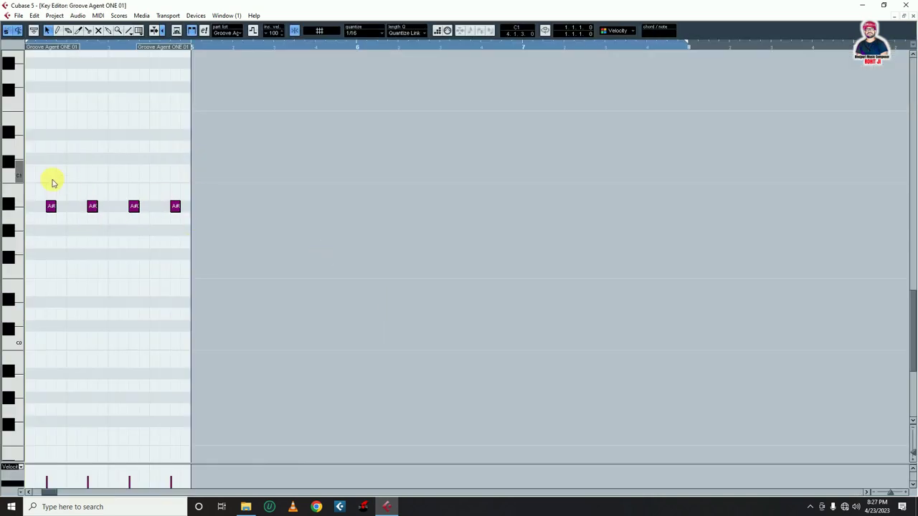
{"action": "key", "text": "h"}
{"action": "key", "text": "h"}
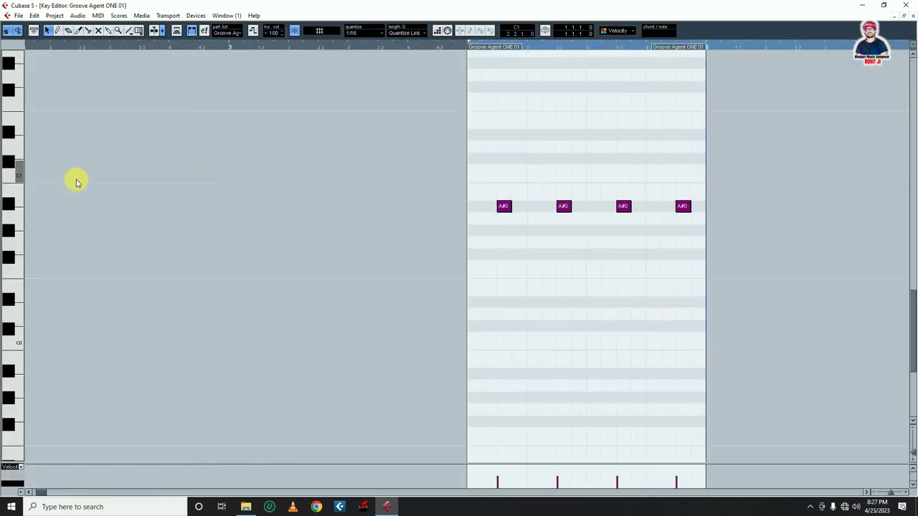
{"action": "left_click", "coordinate": [500, 209]}
{"action": "left_click_drag", "start_coordinate": [501, 209], "coordinate": [517, 209]}
{"action": "left_click_drag", "start_coordinate": [620, 209], "coordinate": [634, 209]}
{"action": "left_click", "coordinate": [588, 141]}
{"action": "key", "text": "space"}
{"action": "key", "text": "space"}
- Transpose all four A#0 notes down to G#0 and return to the project window
{"action": "key", "text": "ctrl+a"}
{"action": "left_click_drag", "start_coordinate": [519, 208], "coordinate": [519, 231]}
{"action": "left_click", "coordinate": [244, 277]}
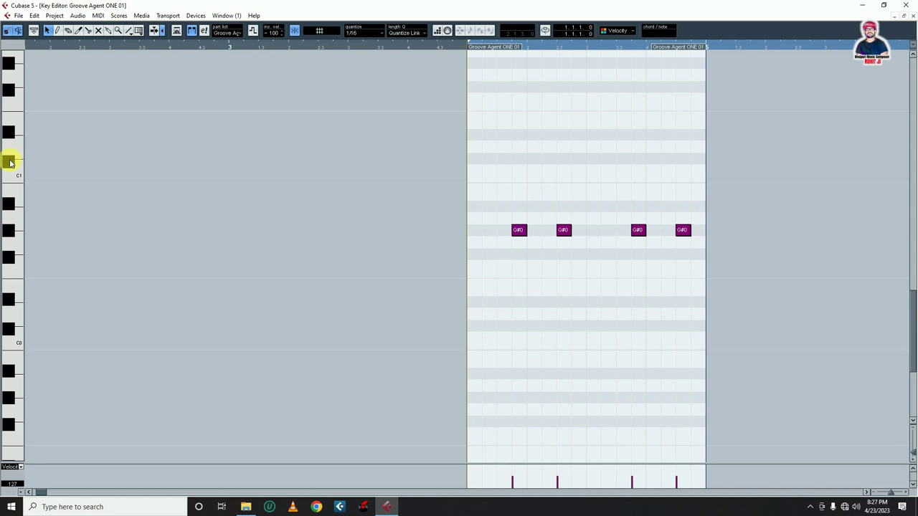
{"action": "left_click", "coordinate": [912, 19]}
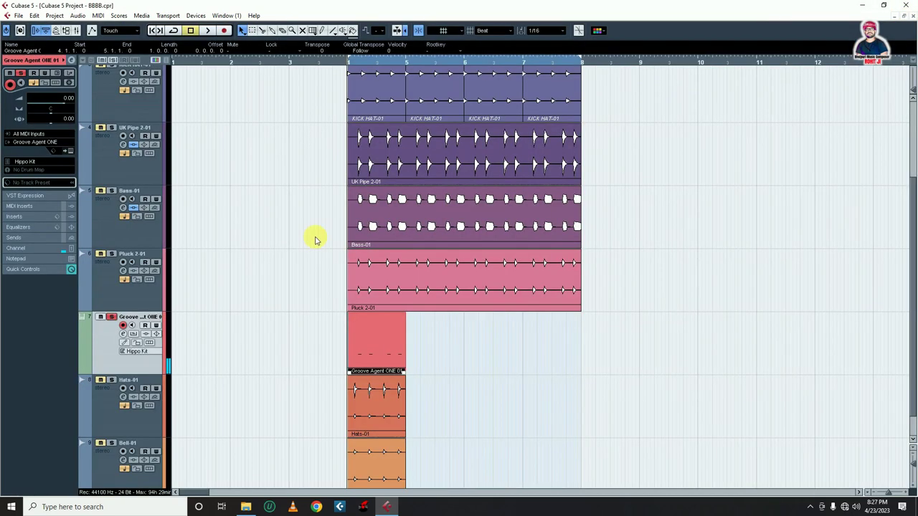
{"action": "left_click", "coordinate": [603, 349]}
- Export the soloed G#0 pattern as a Wave file named Sanre, importing it into the pool and an audio track
{"action": "left_click", "coordinate": [374, 358]}
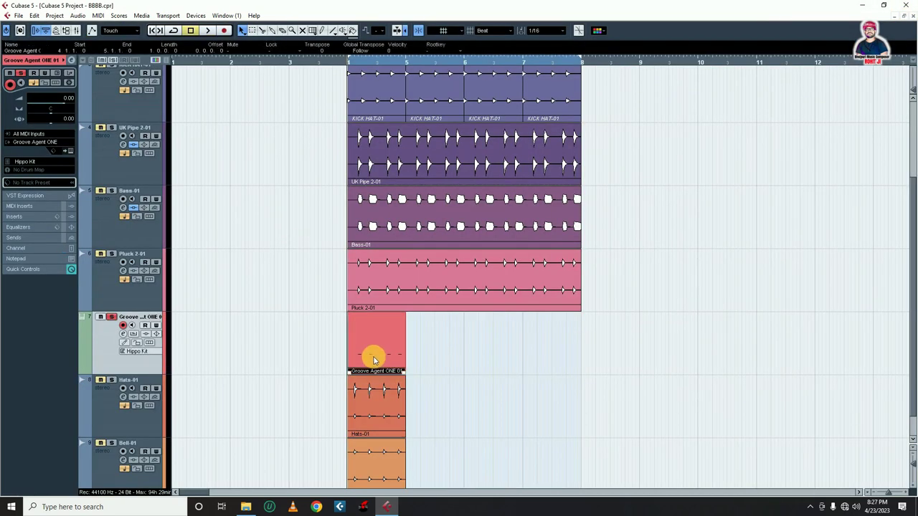
{"action": "key", "text": "ctrl+e"}
{"action": "left_click", "coordinate": [565, 196]}
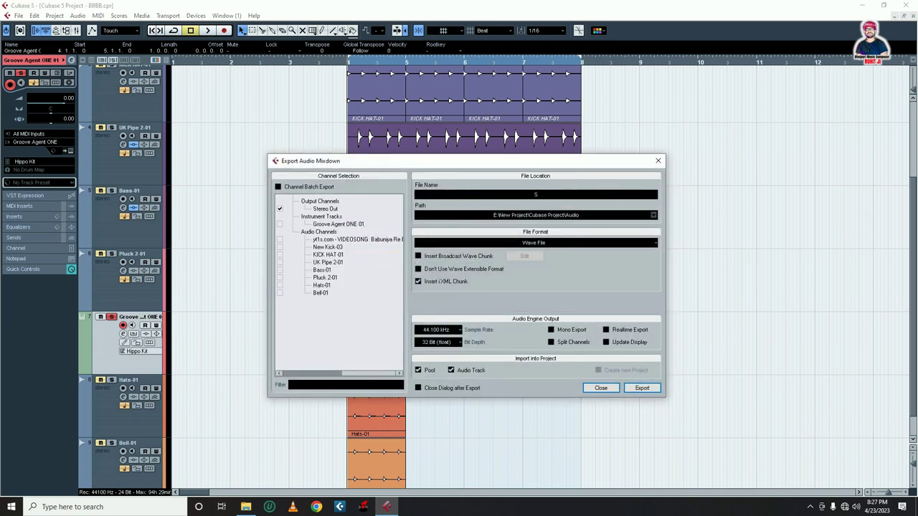
{"action": "type", "text": "Sanre"}
{"action": "key", "text": "Return"}
{"action": "left_click", "coordinate": [643, 388]}
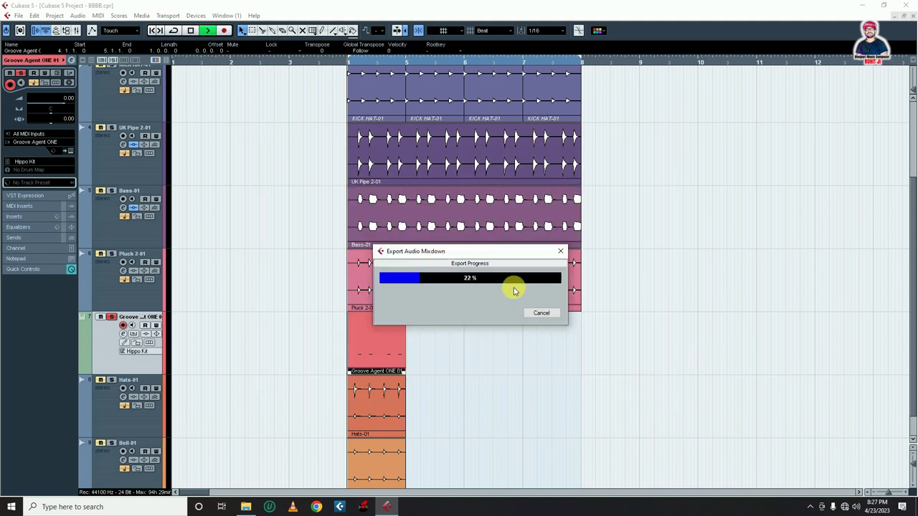
{"action": "left_click", "coordinate": [475, 318]}
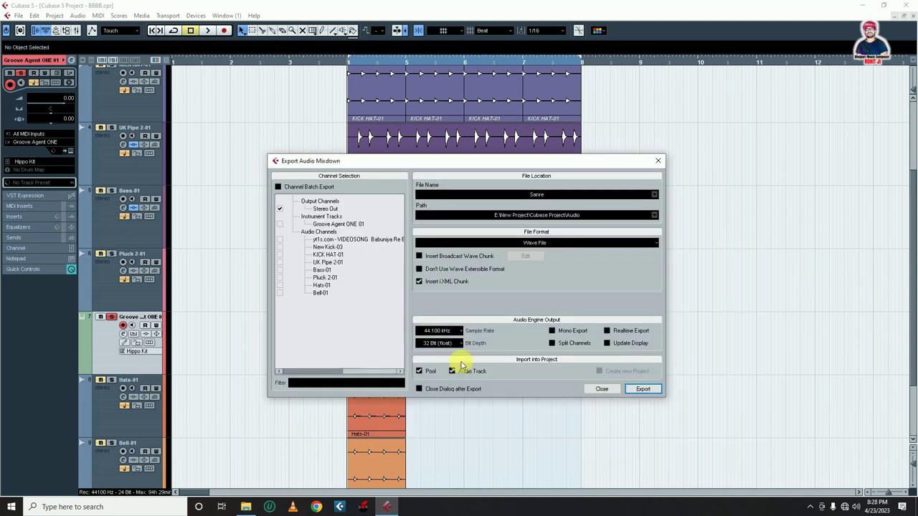
{"action": "left_click", "coordinate": [607, 388]}
- Move the four G#0 notes of the Groove Agent ONE part up to C#1 and close the editor
{"action": "double_click", "coordinate": [367, 347]}
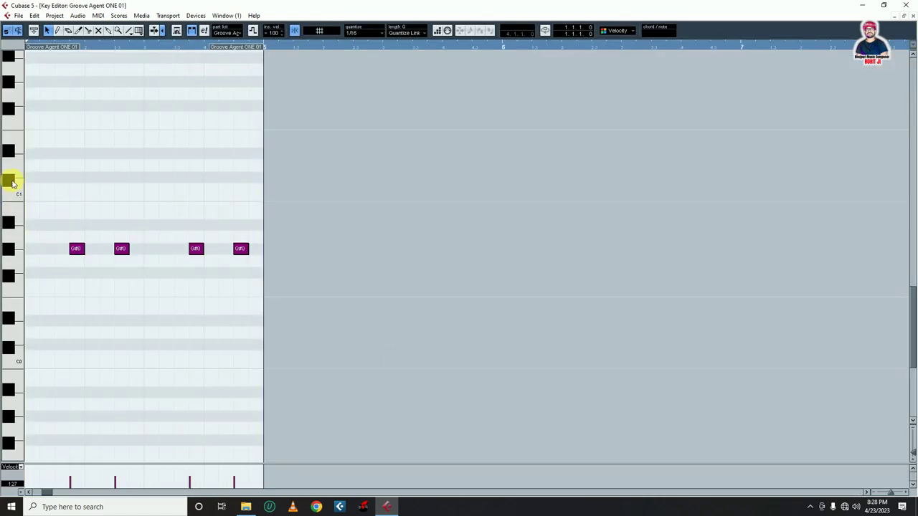
{"action": "left_click_drag", "start_coordinate": [271, 221], "coordinate": [65, 283]}
{"action": "left_click_drag", "start_coordinate": [122, 251], "coordinate": [122, 177]}
{"action": "left_click", "coordinate": [143, 241]}
{"action": "left_click_drag", "start_coordinate": [161, 148], "coordinate": [114, 195]}
{"action": "left_click_drag", "start_coordinate": [265, 151], "coordinate": [235, 199]}
{"action": "left_click", "coordinate": [228, 240]}
{"action": "left_click", "coordinate": [913, 16]}
{"action": "left_click", "coordinate": [694, 275]}
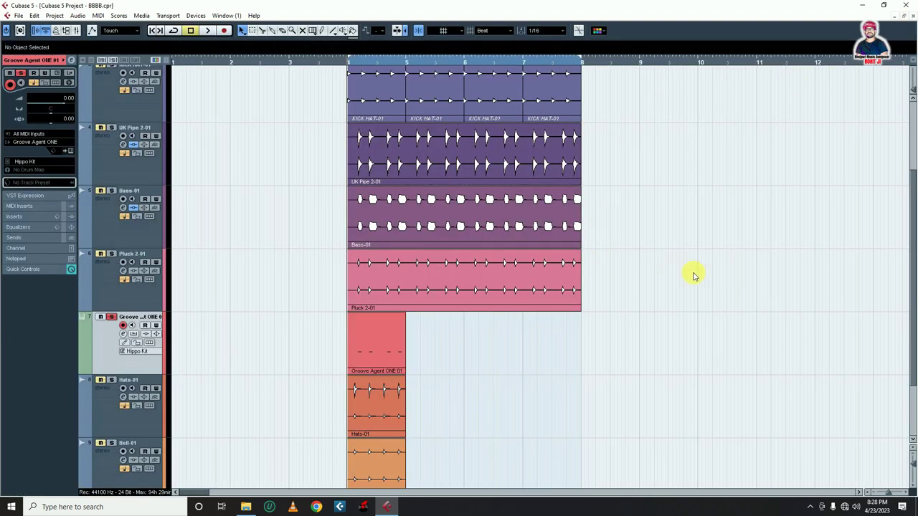
- Export the soloed C#1 pattern as a Wave file named Sanre 2, importing it into an audio track
{"action": "left_click", "coordinate": [386, 348]}
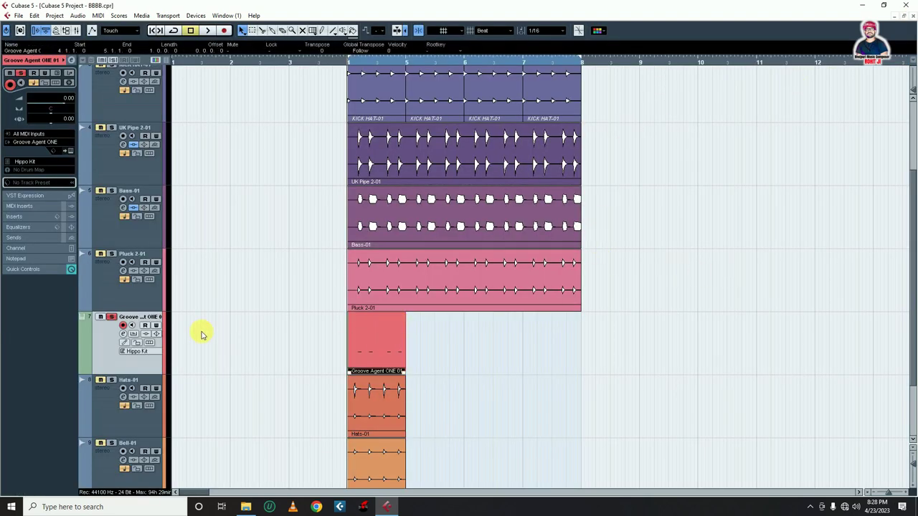
{"action": "key", "text": "ctrl+shift+e"}
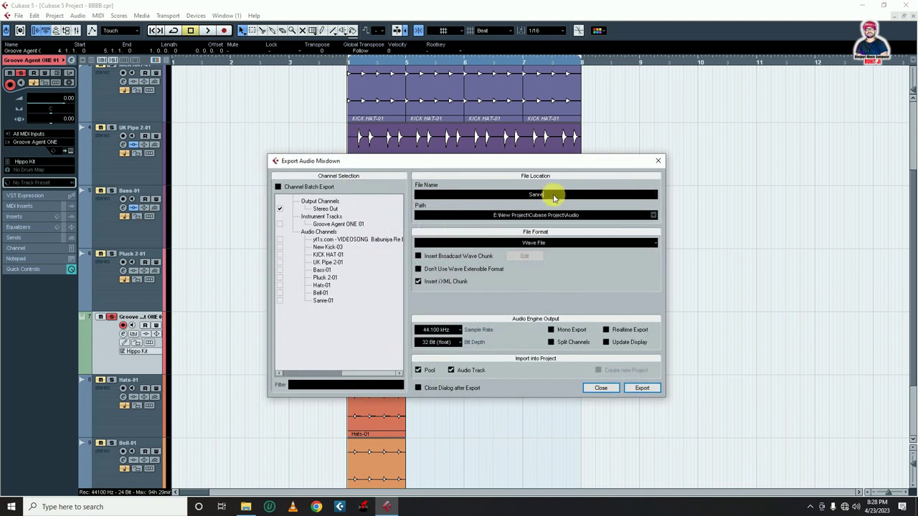
{"action": "left_click", "coordinate": [642, 388]}
{"action": "left_click", "coordinate": [480, 321]}
{"action": "key", "text": "Escape"}
- Raise all four C#1 notes in the Groove Agent ONE part to D1 and close the editor
{"action": "double_click", "coordinate": [367, 320]}
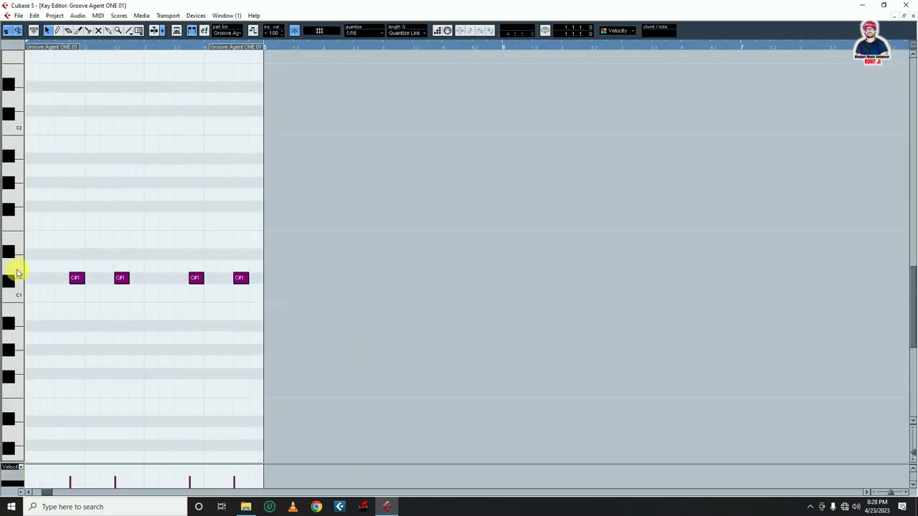
{"action": "key", "text": "ctrl+a"}
{"action": "left_click_drag", "start_coordinate": [78, 280], "coordinate": [83, 268]}
{"action": "left_click", "coordinate": [339, 186]}
{"action": "left_click", "coordinate": [913, 16]}
{"action": "left_click", "coordinate": [610, 322]}
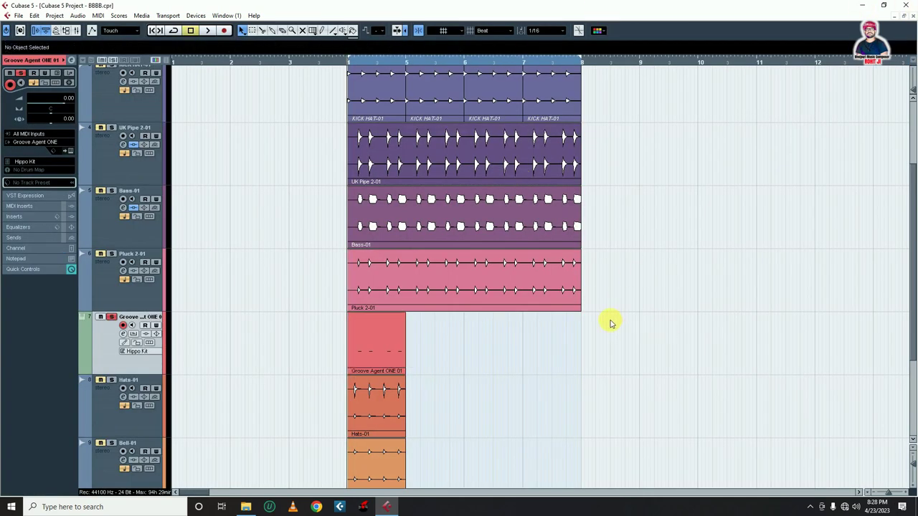
- Export the soloed D1 pattern as a Wave file named Sanre 3, importing it into an audio track
{"action": "key", "text": "ctrl+shift+e"}
{"action": "left_click", "coordinate": [552, 195]}
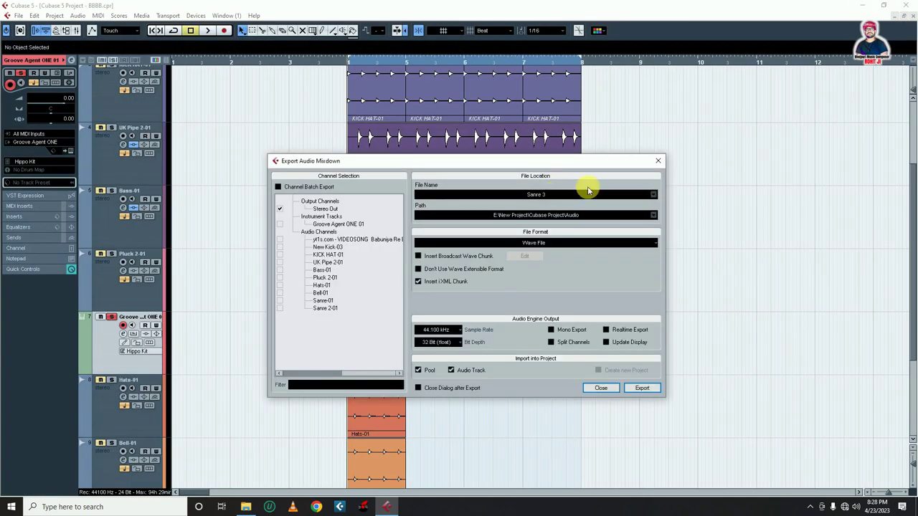
{"action": "left_click", "coordinate": [641, 388]}
{"action": "left_click", "coordinate": [477, 320]}
{"action": "left_click", "coordinate": [602, 391]}
- Replace the D1 notes with two E1 notes, placed where the second and fourth D1 notes were
{"action": "double_click", "coordinate": [380, 348]}
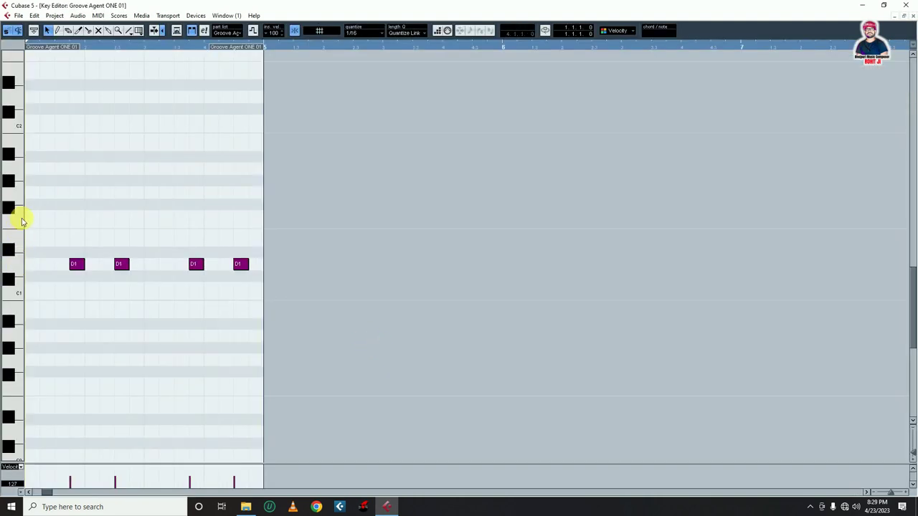
{"action": "left_click", "coordinate": [119, 241]}
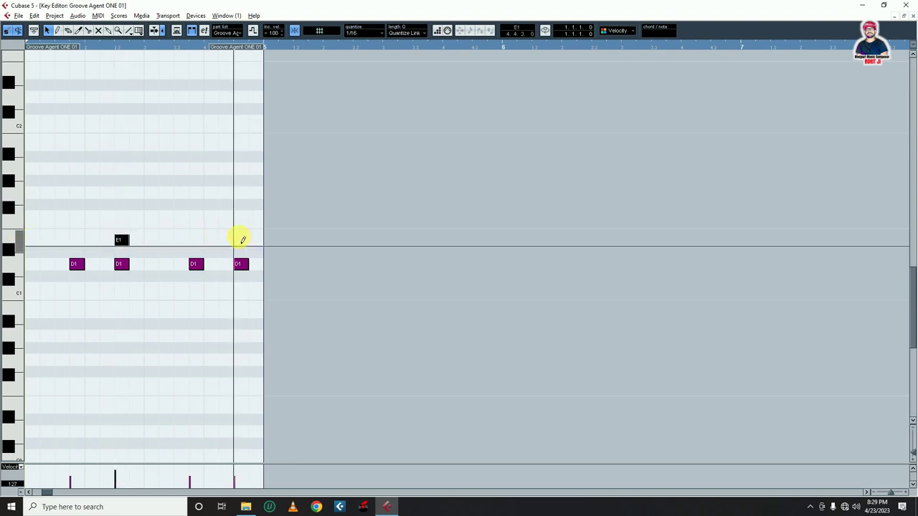
{"action": "left_click", "coordinate": [239, 241]}
{"action": "left_click_drag", "start_coordinate": [271, 263], "coordinate": [41, 296]}
{"action": "key", "text": "Delete"}
{"action": "left_click", "coordinate": [135, 303]}
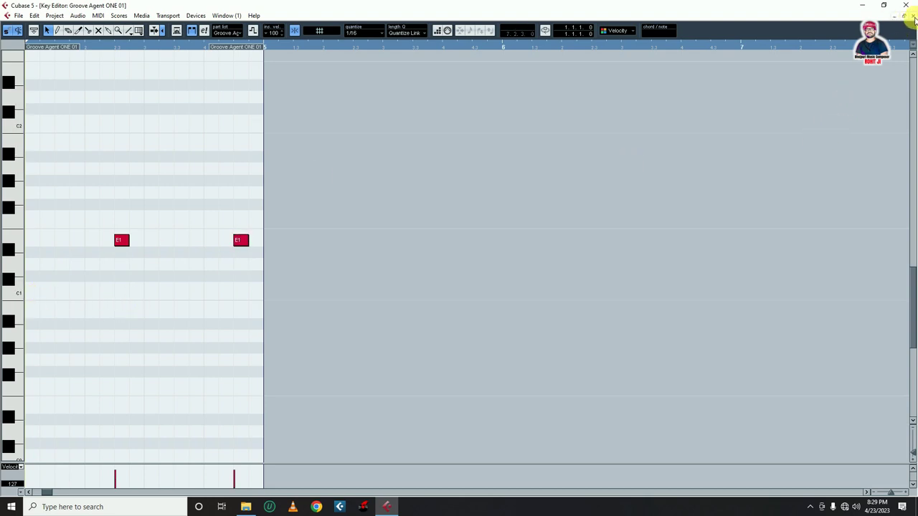
{"action": "left_click", "coordinate": [912, 16]}
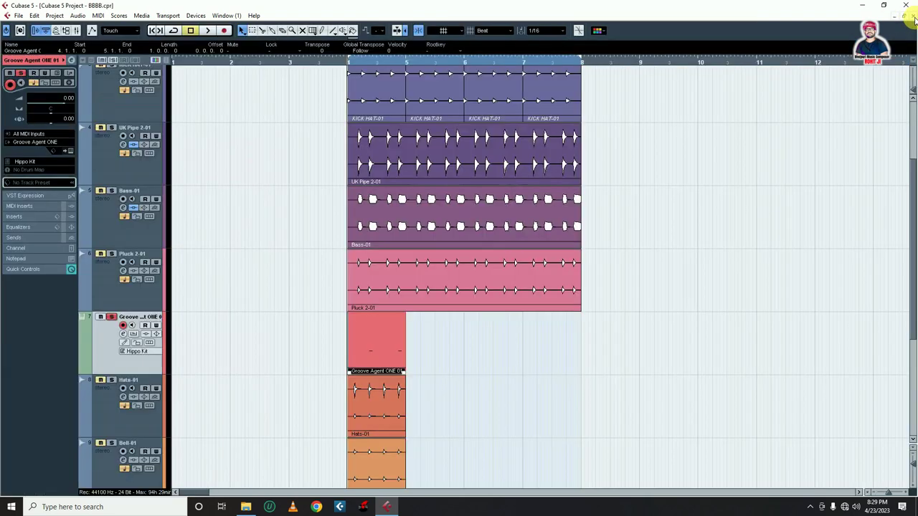
- Export the soloed E1 pattern as a Wave file named Sanre 4, importing it into an audio track
{"action": "left_click", "coordinate": [384, 367]}
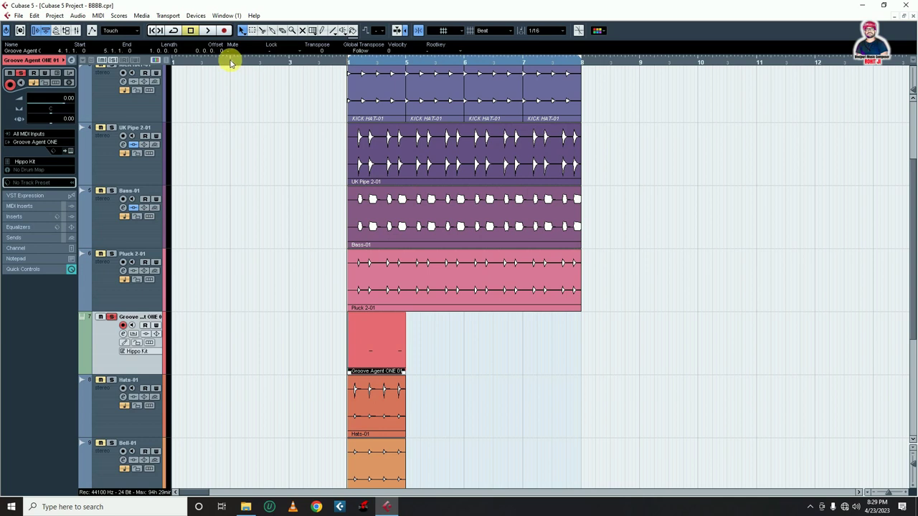
{"action": "key", "text": "ctrl+shift+e"}
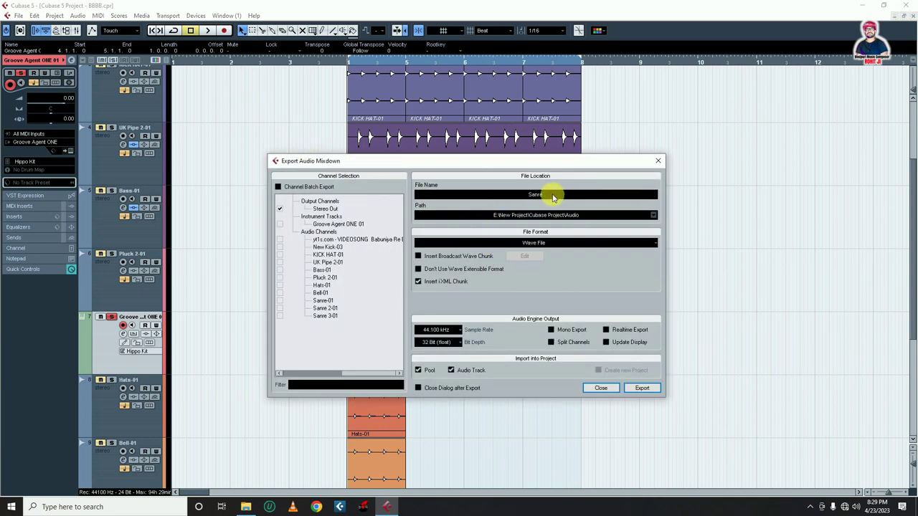
{"action": "left_click", "coordinate": [642, 388]}
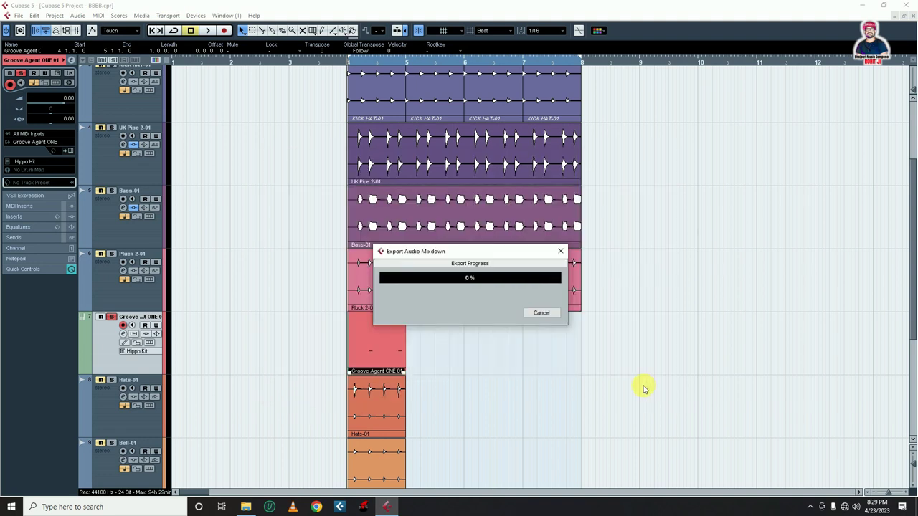
{"action": "left_click", "coordinate": [478, 316]}
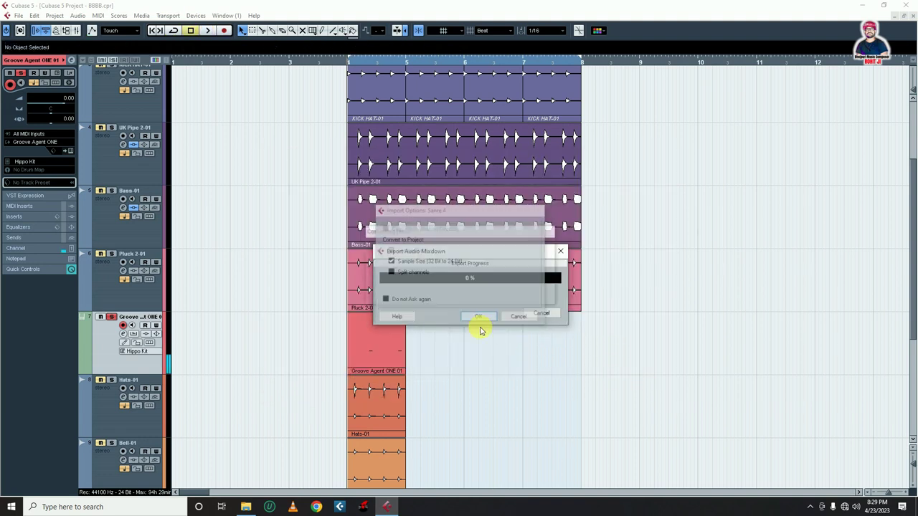
{"action": "left_click", "coordinate": [602, 390]}
{"action": "scroll", "coordinate": [553, 341], "scroll_direction": "down", "scroll_amount": 4}
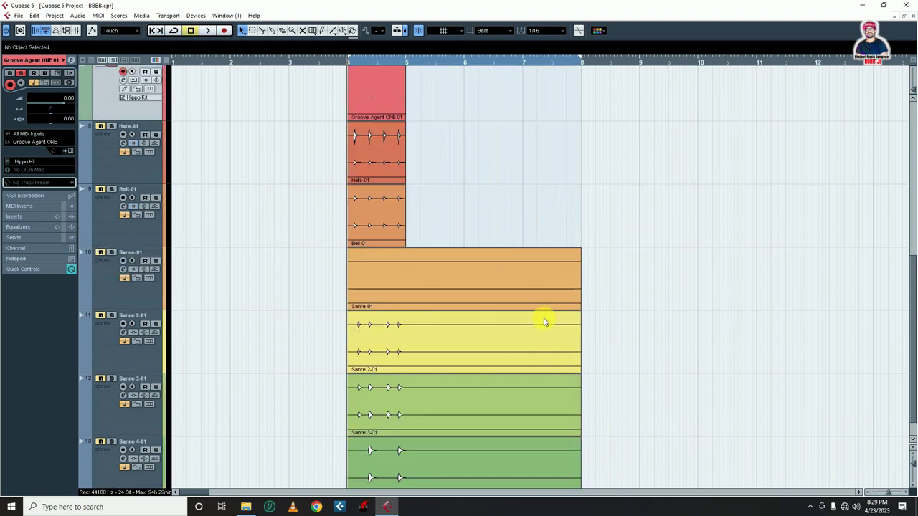
- Shorten the four Sanre audio clips together to one bar, so they end at bar 5
{"action": "left_click_drag", "start_coordinate": [661, 242], "coordinate": [506, 481]}
{"action": "left_click", "coordinate": [750, 340]}
{"action": "left_click_drag", "start_coordinate": [700, 248], "coordinate": [529, 488]}
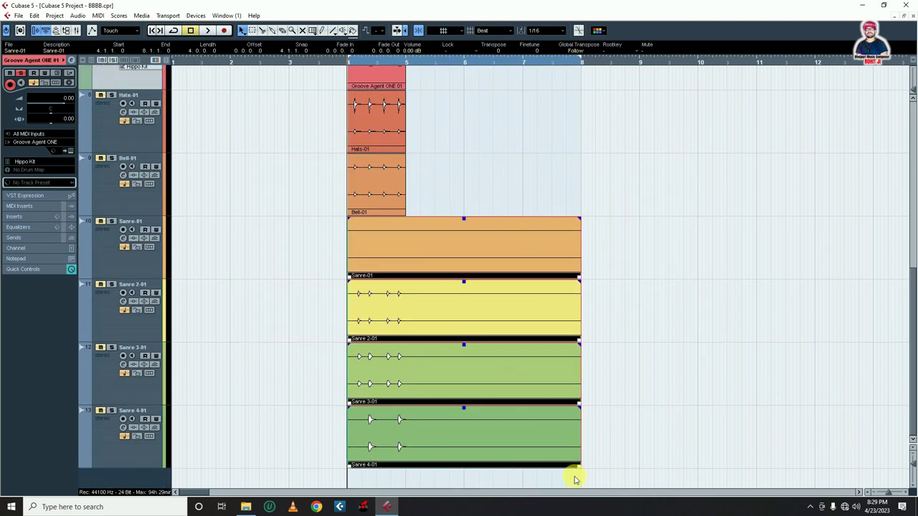
{"action": "left_click_drag", "start_coordinate": [578, 465], "coordinate": [411, 464]}
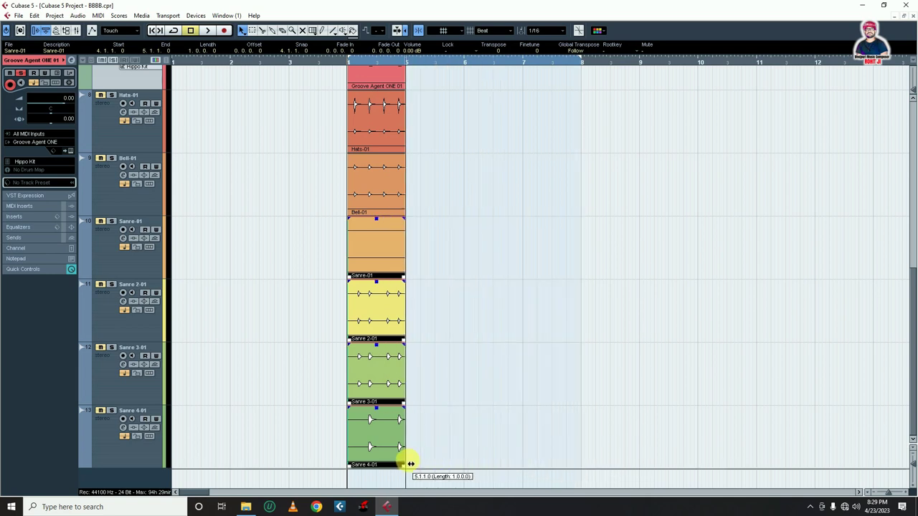
- Solo the Sanre-01 track and play it from just before bar 4
{"action": "left_click", "coordinate": [369, 232]}
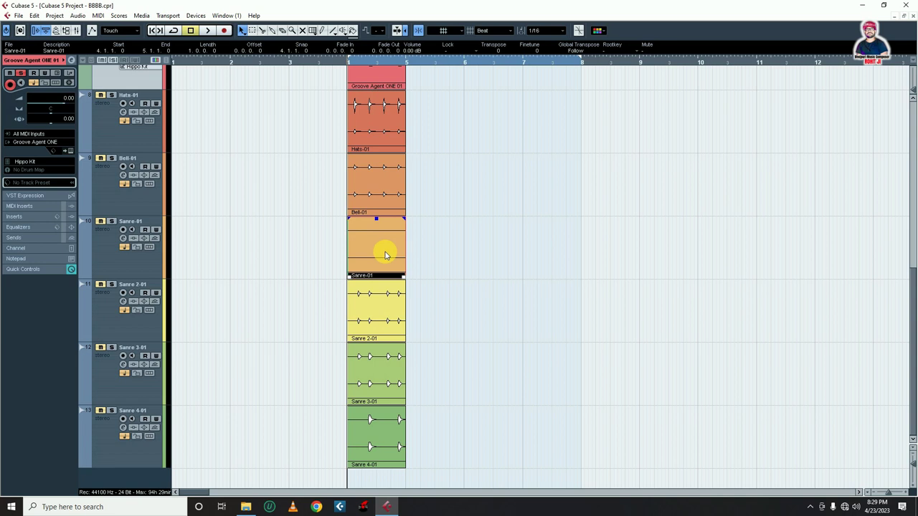
{"action": "left_click", "coordinate": [531, 264]}
{"action": "left_click", "coordinate": [111, 220]}
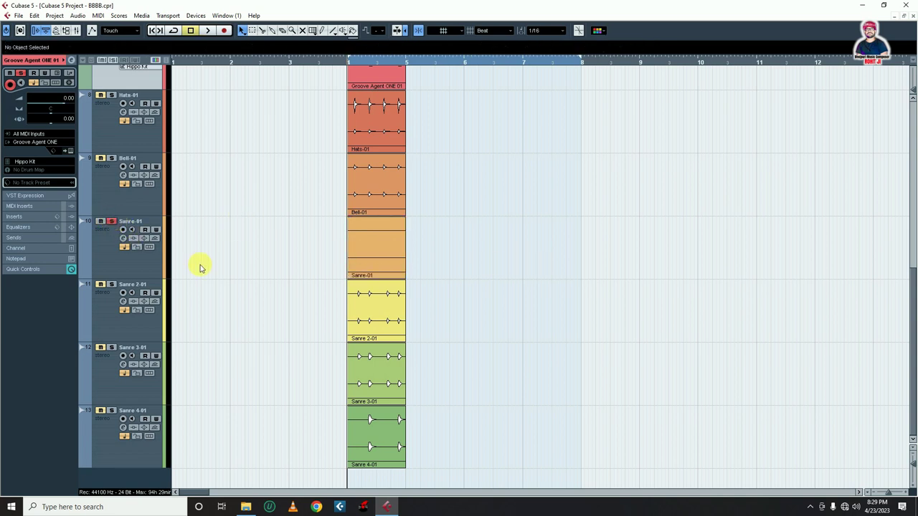
{"action": "left_click", "coordinate": [335, 62]}
{"action": "key", "text": "space"}
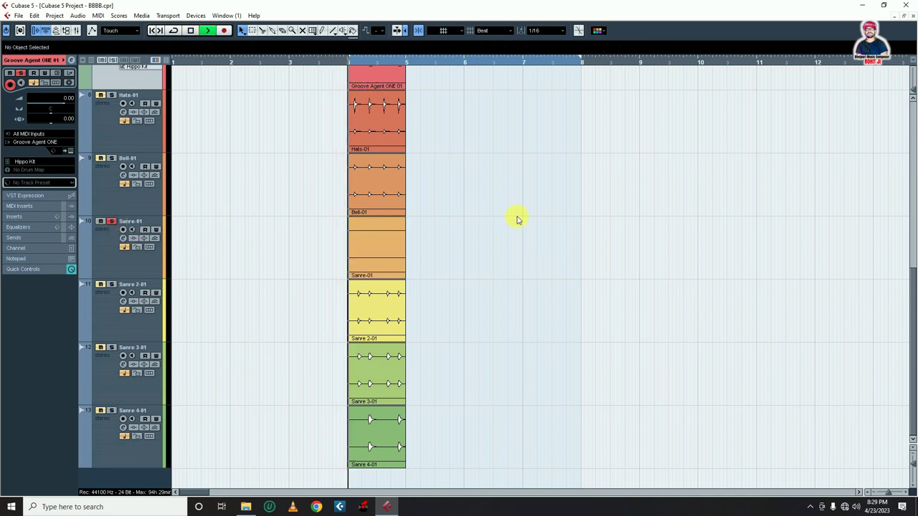
{"action": "key", "text": "space"}
{"action": "scroll", "coordinate": [496, 228], "scroll_direction": "up", "scroll_amount": 3}
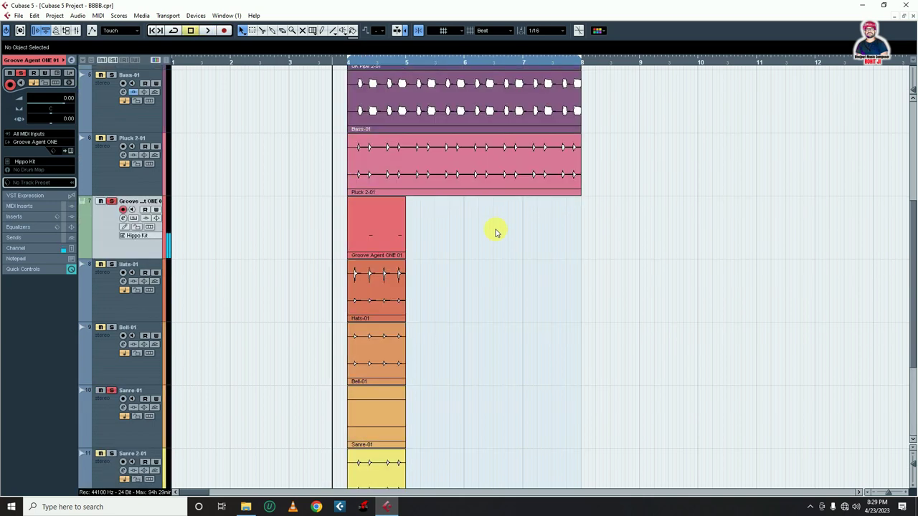
{"action": "left_click", "coordinate": [368, 228]}
{"action": "right_click", "coordinate": [112, 226]}
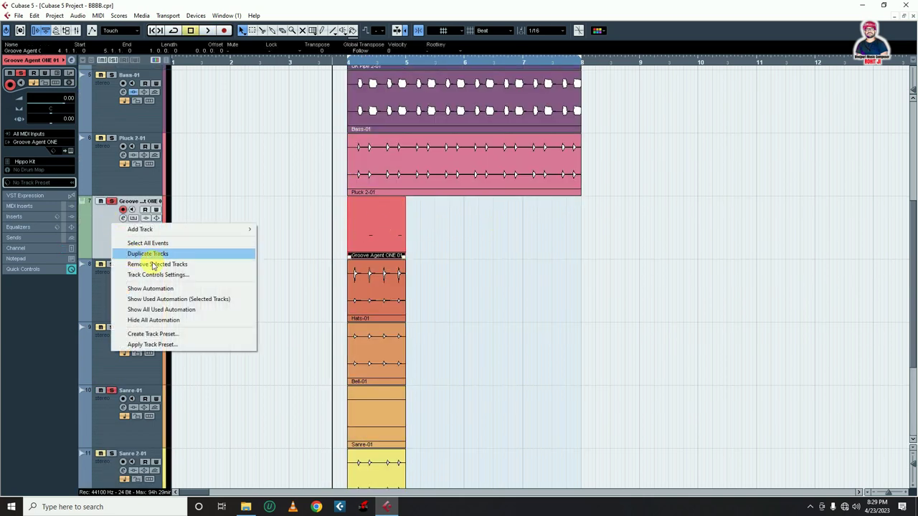
{"action": "left_click", "coordinate": [487, 228]}
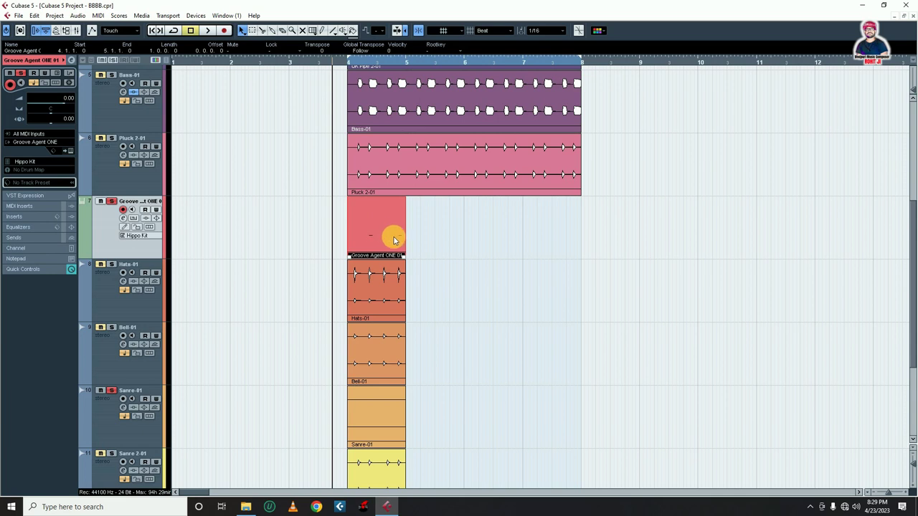
{"action": "left_click", "coordinate": [479, 258]}
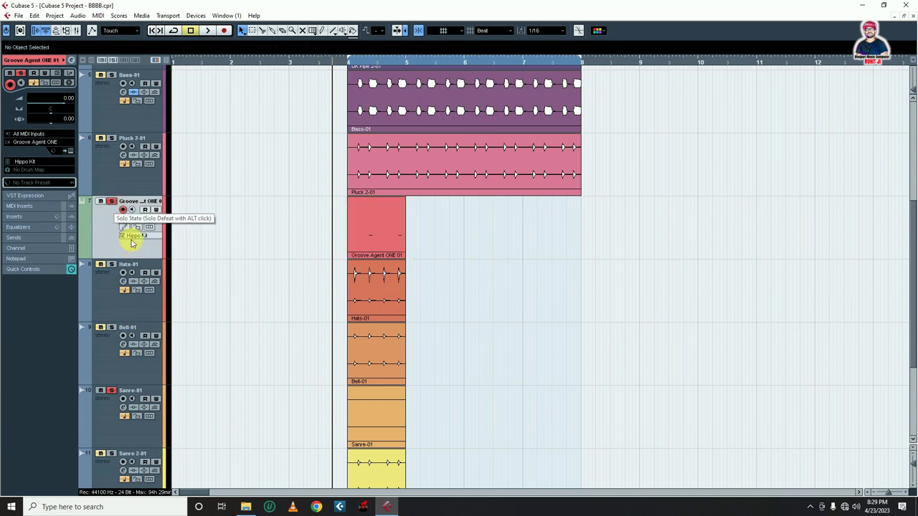
- Replace the two E1 notes in the Groove Agent ONE part with four F#1 notes, one on each offbeat eighth
{"action": "double_click", "coordinate": [377, 233]}
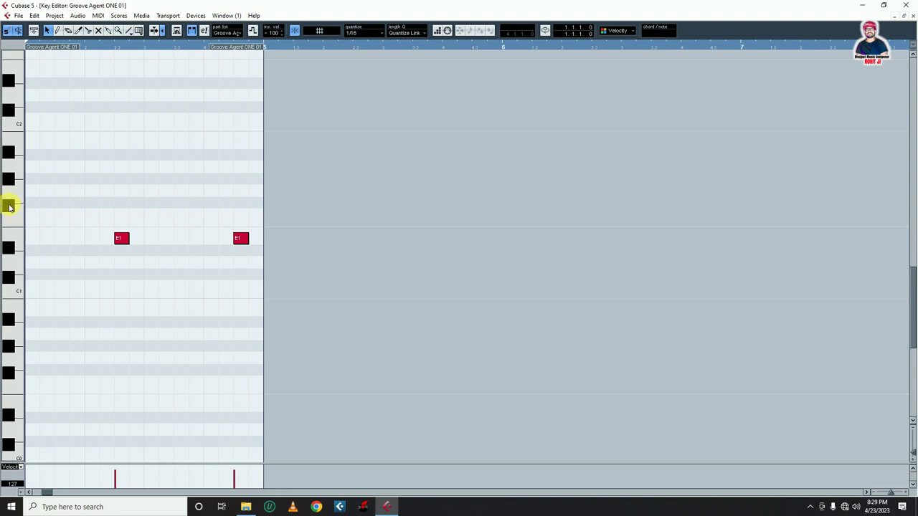
{"action": "left_click", "coordinate": [62, 203]}
{"action": "left_click", "coordinate": [121, 202]}
{"action": "left_click", "coordinate": [180, 203]}
{"action": "left_click", "coordinate": [241, 202]}
{"action": "left_click_drag", "start_coordinate": [264, 231], "coordinate": [84, 256]}
{"action": "key", "text": "Delete"}
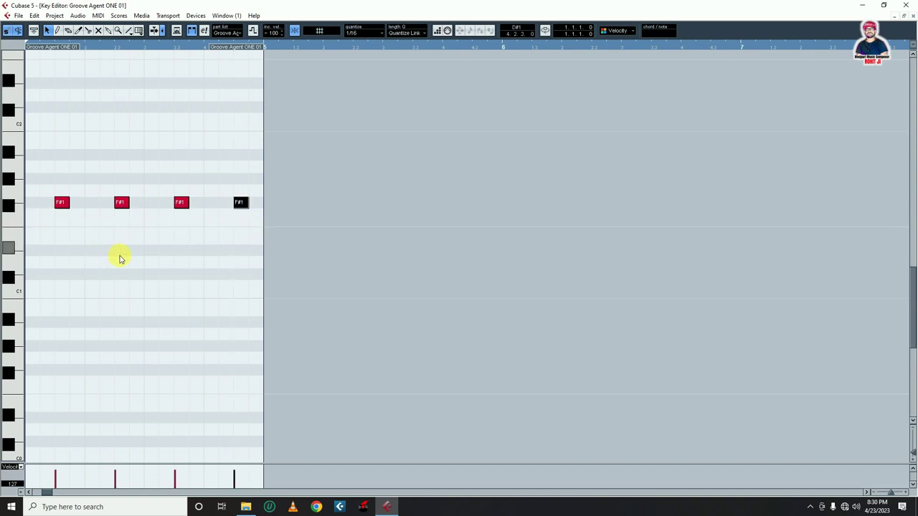
- Add four F#1 notes on the beats for a steady eighth-note pattern, play it and close the editor
{"action": "left_click", "coordinate": [30, 206], "text": "alt"}
{"action": "left_click", "coordinate": [91, 205], "text": "alt"}
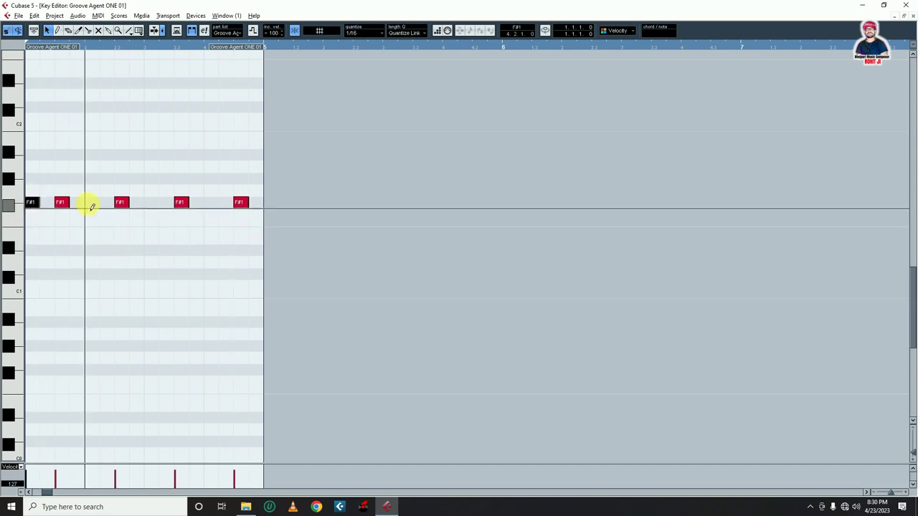
{"action": "left_click", "coordinate": [136, 204], "text": "alt"}
{"action": "left_click", "coordinate": [211, 204], "text": "alt"}
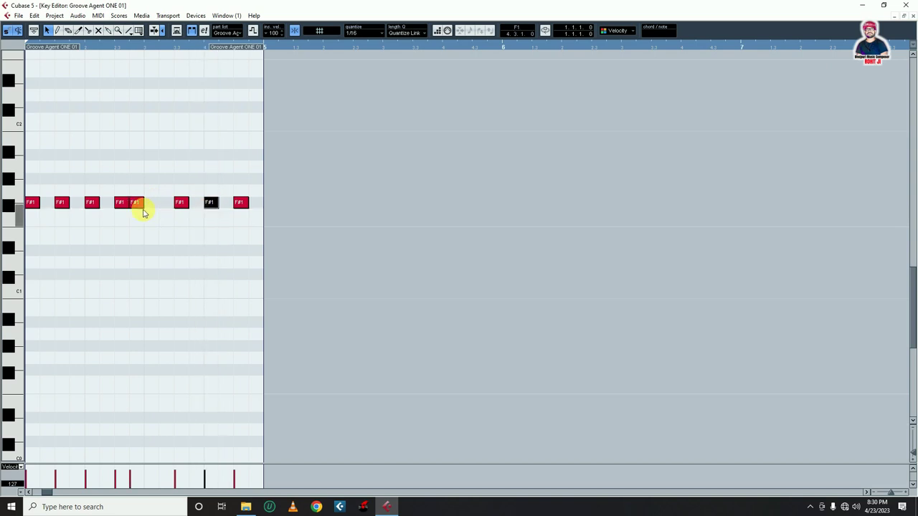
{"action": "left_click_drag", "start_coordinate": [134, 204], "coordinate": [151, 204]}
{"action": "key", "text": "space"}
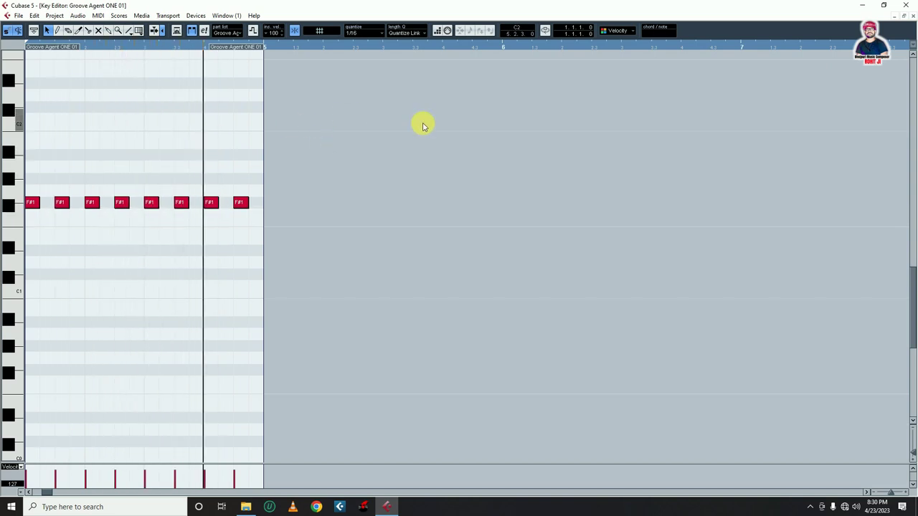
{"action": "key", "text": "space"}
{"action": "key", "text": "Return"}
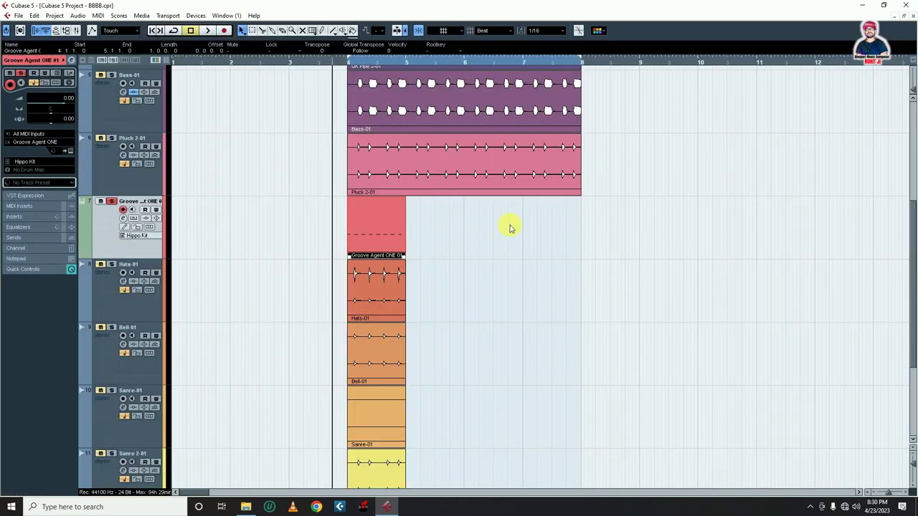
- Export the soloed F#1 pattern as a Wave file named Hat 022, importing it into an audio track
{"action": "key", "text": "ctrl+shift+e"}
{"action": "left_click", "coordinate": [542, 197]}
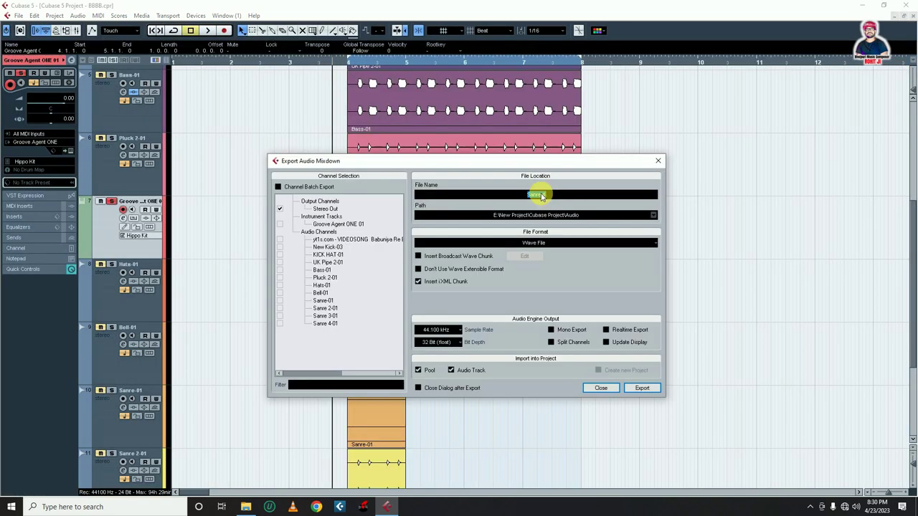
{"action": "type", "text": "Ha"}
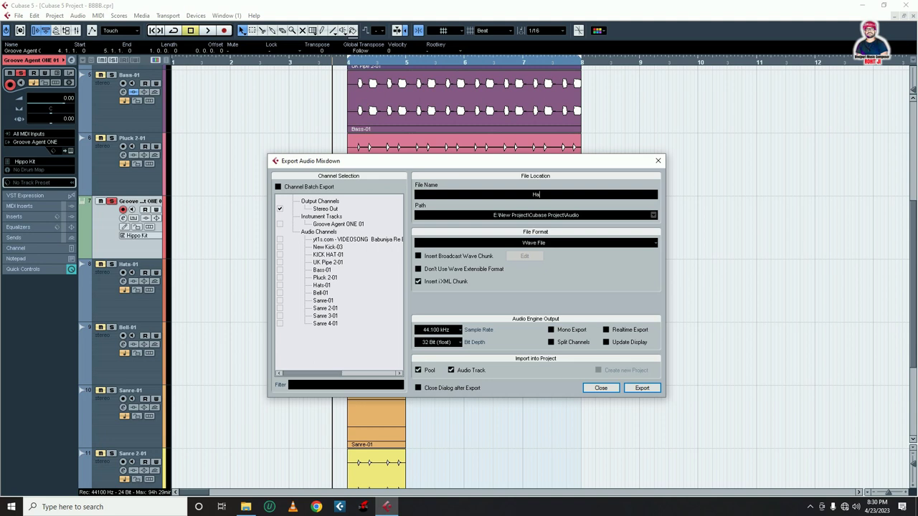
{"action": "left_click", "coordinate": [642, 389]}
{"action": "key", "text": "Escape"}
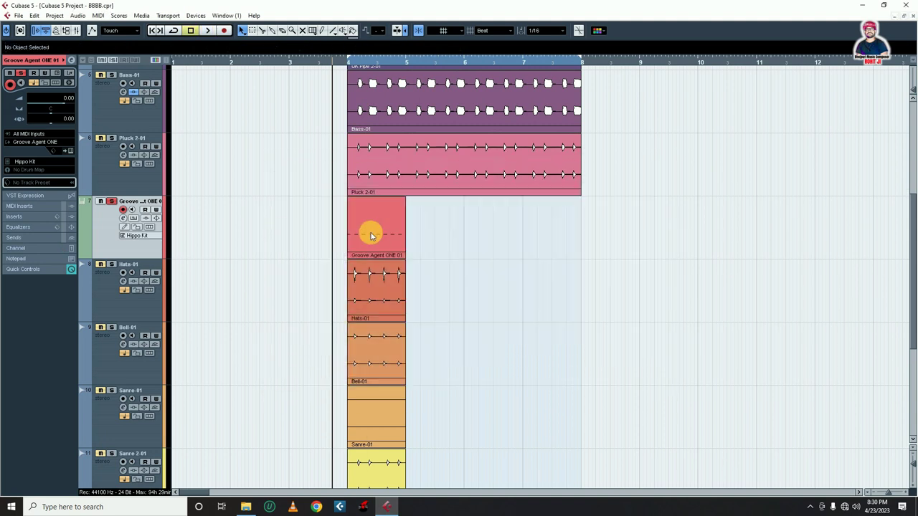
- Audition the Hippo Kit sounds across the octaves in the Groove Agent ONE part's editor and close it
{"action": "double_click", "coordinate": [373, 236]}
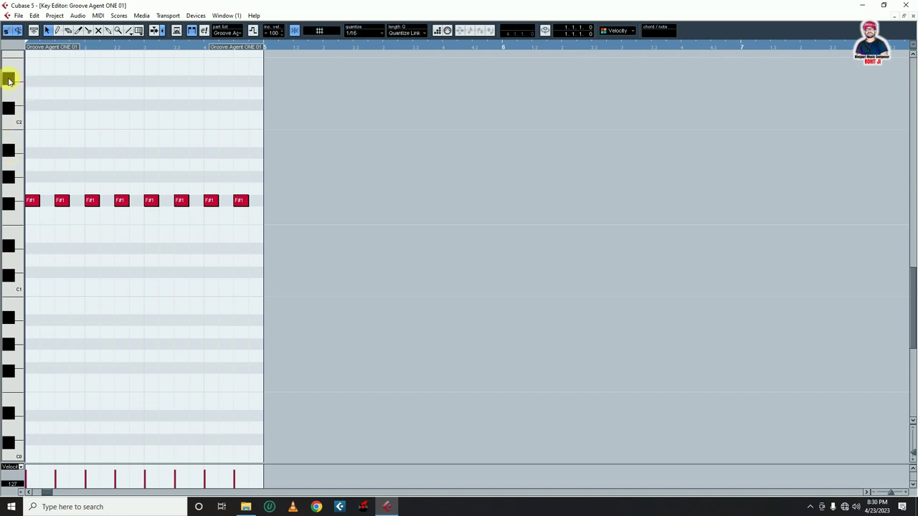
{"action": "scroll", "coordinate": [33, 102], "scroll_direction": "up", "scroll_amount": 3}
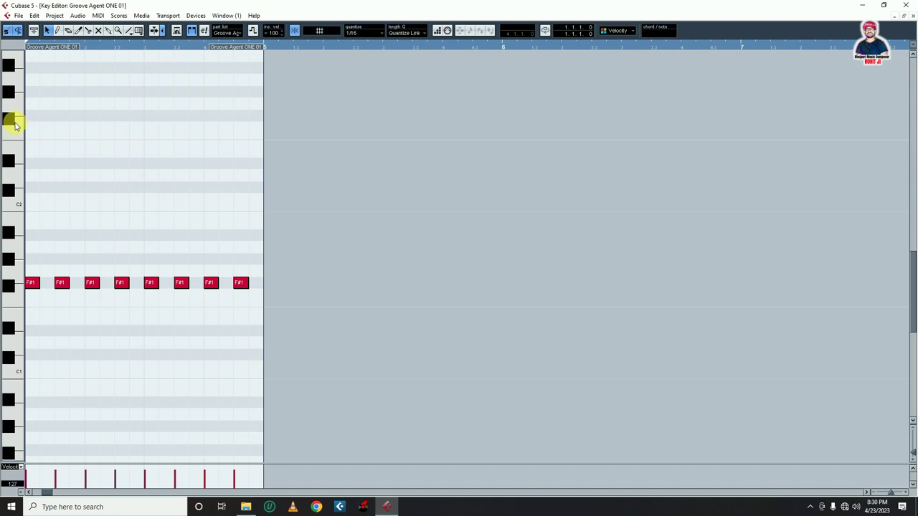
{"action": "scroll", "coordinate": [51, 112], "scroll_direction": "up", "scroll_amount": 3}
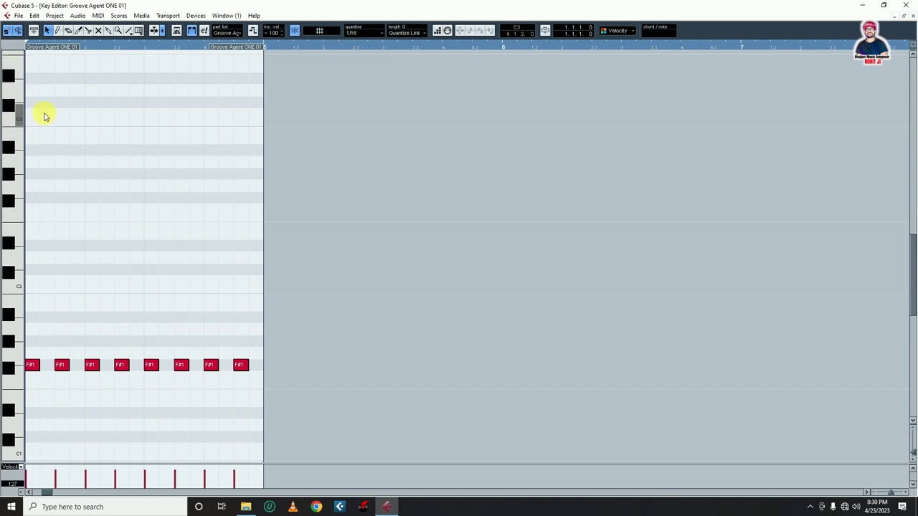
{"action": "scroll", "coordinate": [43, 115], "scroll_direction": "up", "scroll_amount": 3}
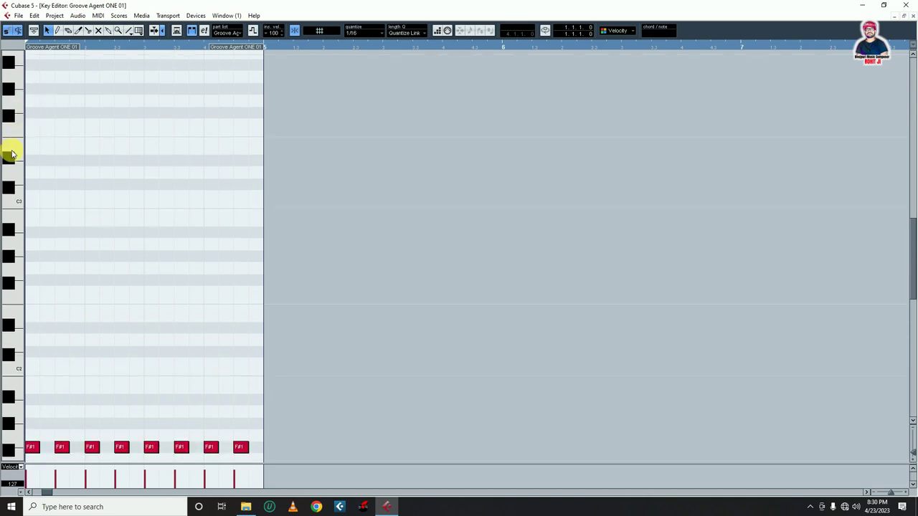
{"action": "scroll", "coordinate": [28, 122], "scroll_direction": "up", "scroll_amount": 3}
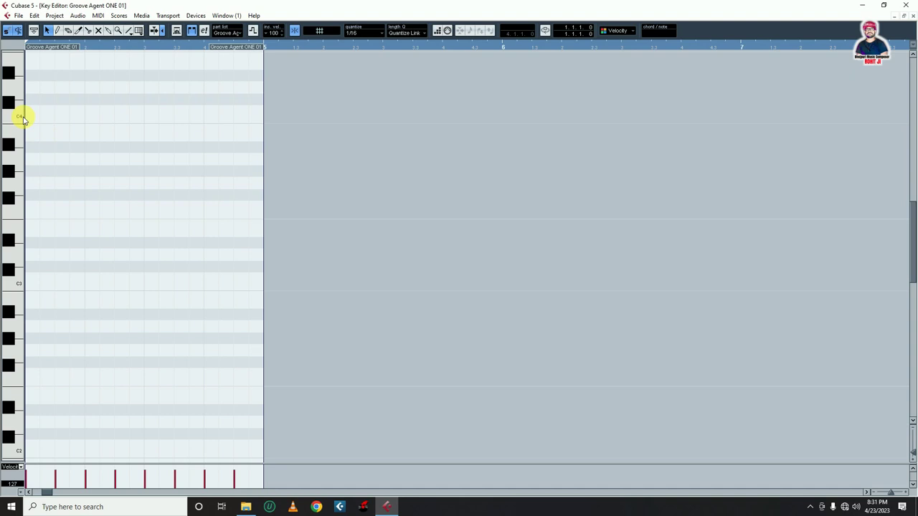
{"action": "scroll", "coordinate": [18, 77], "scroll_direction": "up", "scroll_amount": 7}
{"action": "mouse_move", "coordinate": [21, 75]}
{"action": "left_mouse_down"}
{"action": "mouse_move", "coordinate": [35, 340]}
{"action": "mouse_move", "coordinate": [10, 408]}
{"action": "mouse_move", "coordinate": [18, 420]}
{"action": "left_mouse_up"}
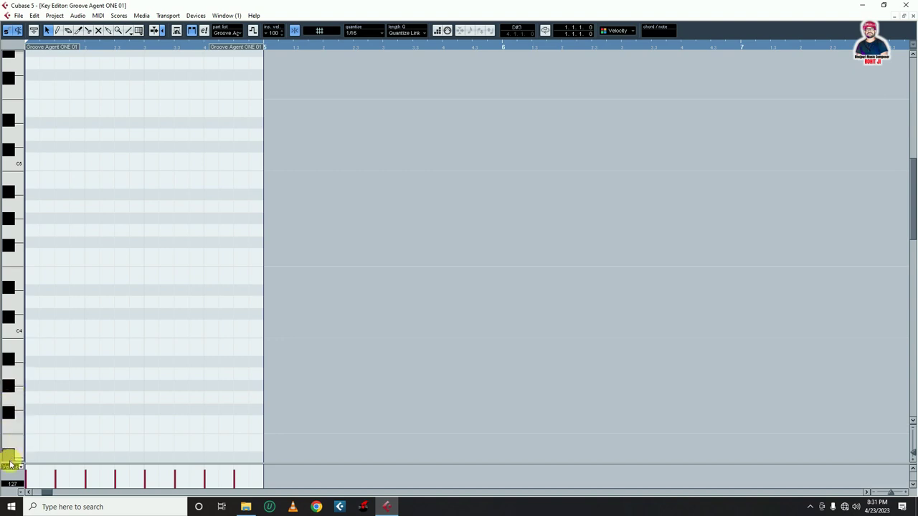
{"action": "scroll", "coordinate": [11, 465], "scroll_direction": "down", "scroll_amount": 3}
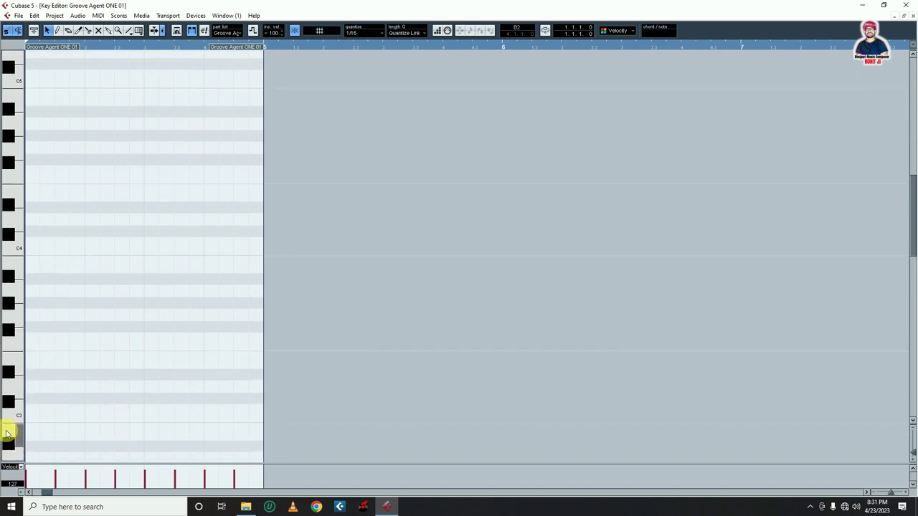
{"action": "scroll", "coordinate": [10, 445], "scroll_direction": "down", "scroll_amount": 3}
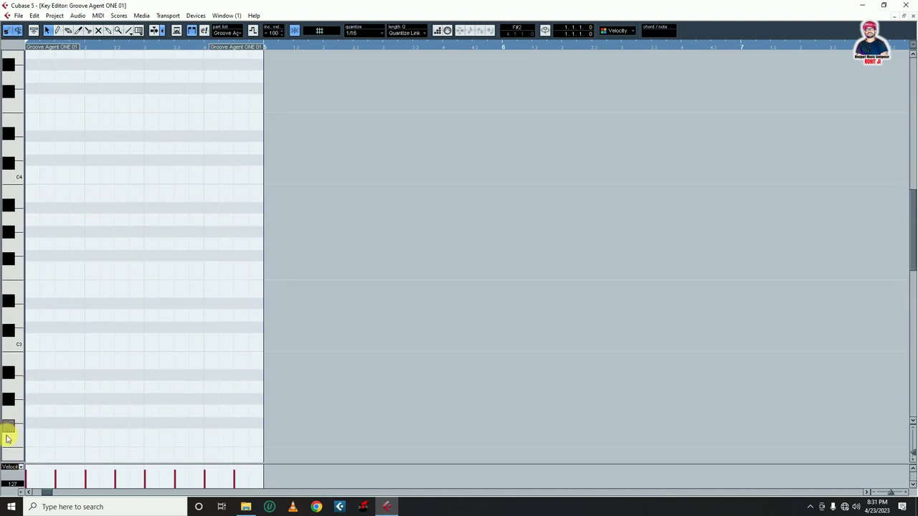
{"action": "scroll", "coordinate": [8, 463], "scroll_direction": "down", "scroll_amount": 5}
{"action": "scroll", "coordinate": [8, 466], "scroll_direction": "down", "scroll_amount": 1}
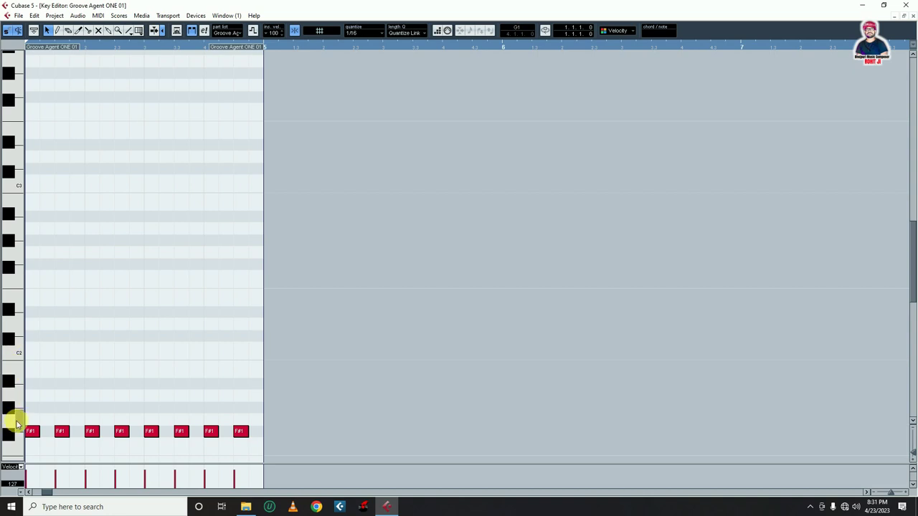
{"action": "scroll", "coordinate": [18, 425], "scroll_direction": "down", "scroll_amount": 5}
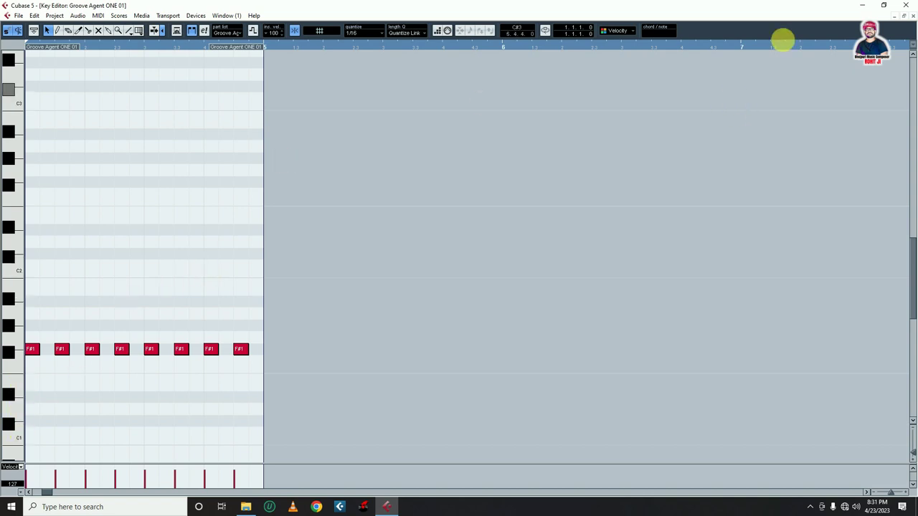
{"action": "left_click", "coordinate": [912, 16]}
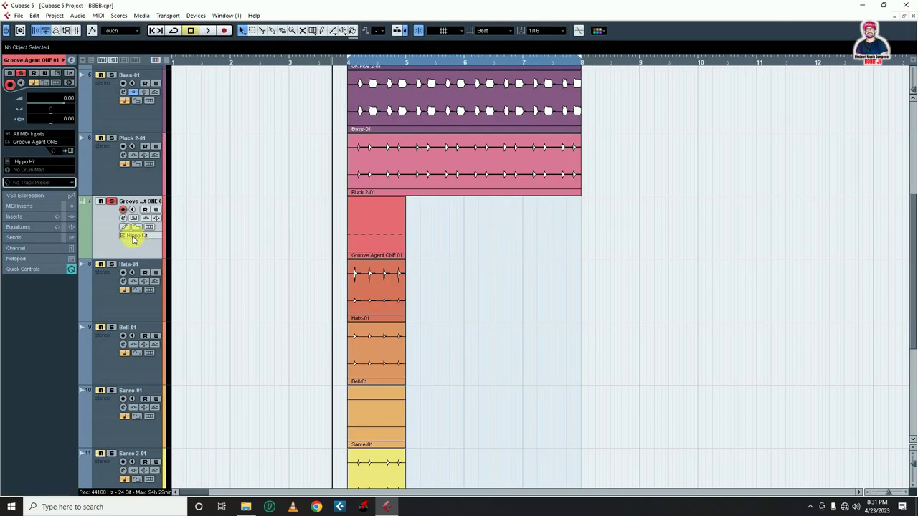
- Remove the Groove Agent ONE track and shorten the Hat 022 clip to one bar, ending at bar 5
{"action": "right_click", "coordinate": [105, 230]}
{"action": "left_click", "coordinate": [174, 262]}
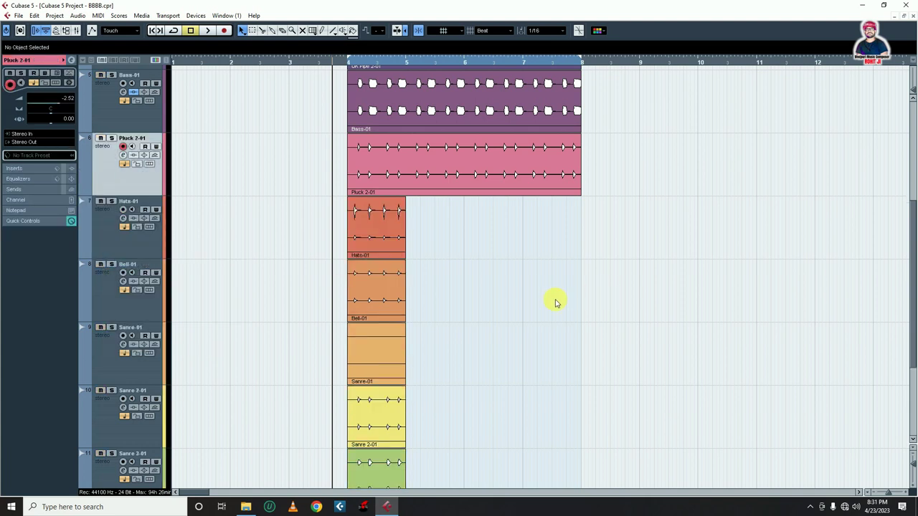
{"action": "left_click_drag", "start_coordinate": [457, 221], "coordinate": [525, 403]}
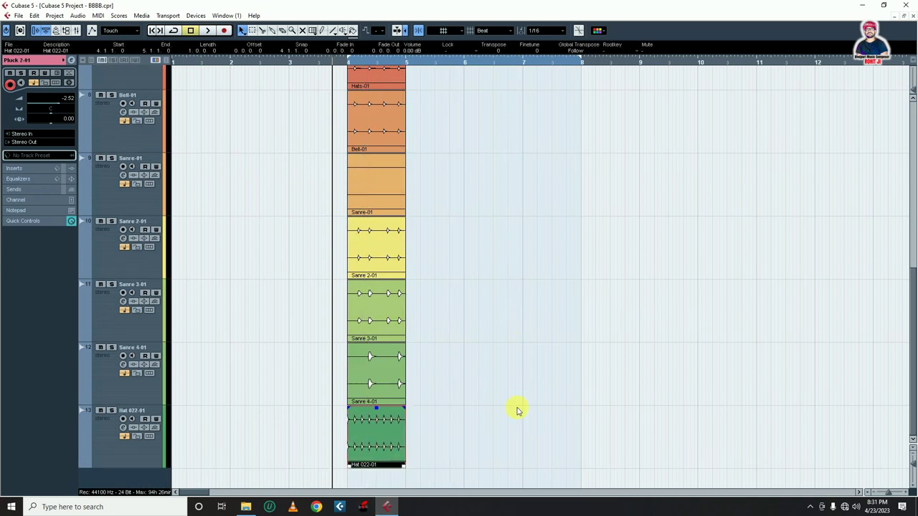
{"action": "left_click", "coordinate": [519, 411]}
- Move the Hat 022-01 track directly below the Hats-01 track
{"action": "scroll", "coordinate": [519, 409], "scroll_direction": "up", "scroll_amount": 10}
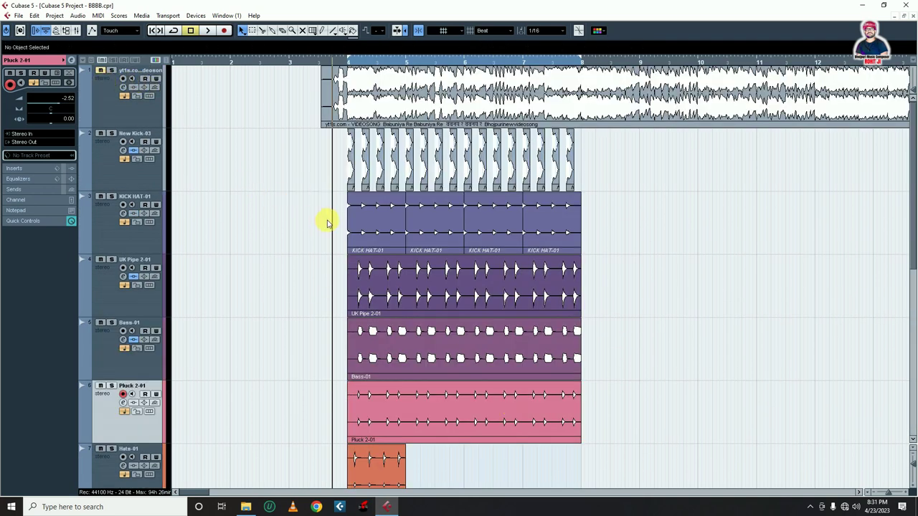
{"action": "scroll", "coordinate": [326, 224], "scroll_direction": "down", "scroll_amount": 2}
{"action": "scroll", "coordinate": [300, 193], "scroll_direction": "down", "scroll_amount": 4}
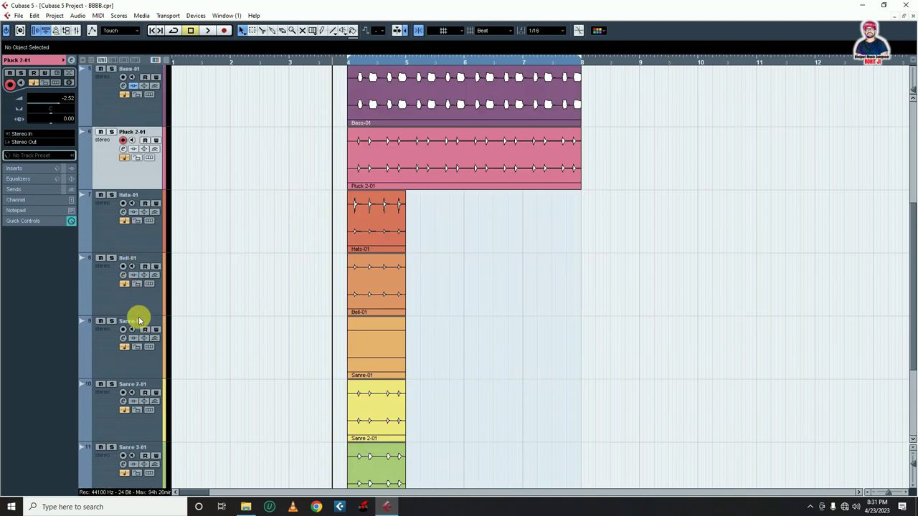
{"action": "scroll", "coordinate": [226, 307], "scroll_direction": "down", "scroll_amount": 4}
{"action": "left_click_drag", "start_coordinate": [131, 450], "coordinate": [257, 292]}
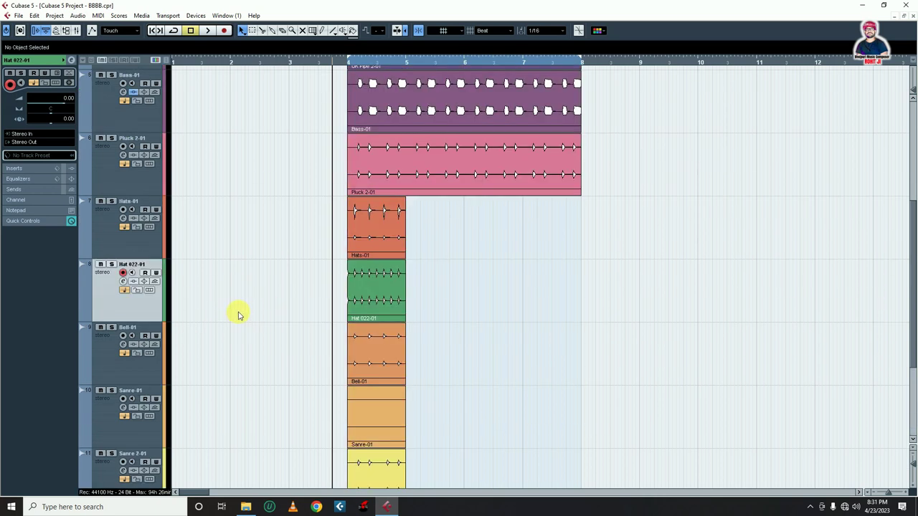
- Move the Sanre-01 and Sanre 2-01 tracks between Pluck 2-01 and Hats-01, with Sanre 2-01 first
{"action": "scroll", "coordinate": [239, 315], "scroll_direction": "down", "scroll_amount": 2}
{"action": "left_click_drag", "start_coordinate": [101, 341], "coordinate": [108, 136]}
{"action": "left_click_drag", "start_coordinate": [113, 422], "coordinate": [127, 180]}
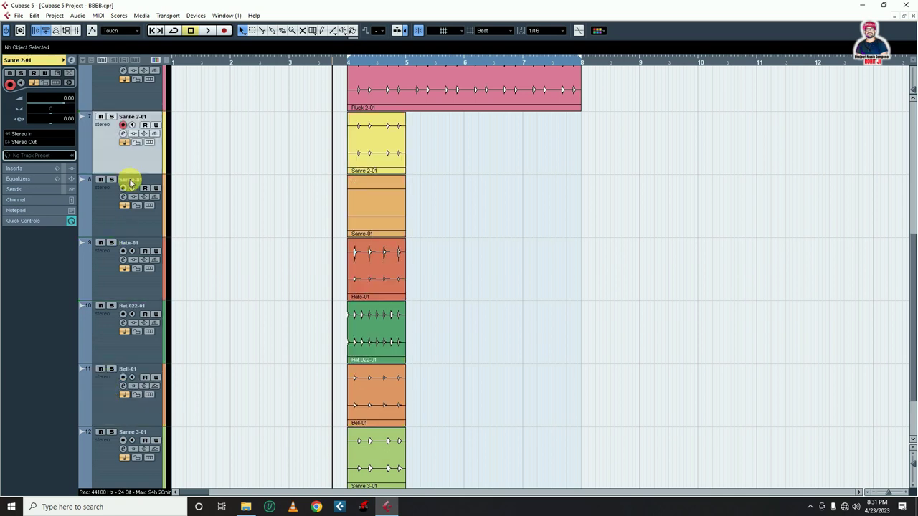
- Move the Sanre 3-01 track directly below the Sanre 2-01 track
{"action": "left_click", "coordinate": [110, 452]}
{"action": "left_click_drag", "start_coordinate": [110, 452], "coordinate": [127, 234]}
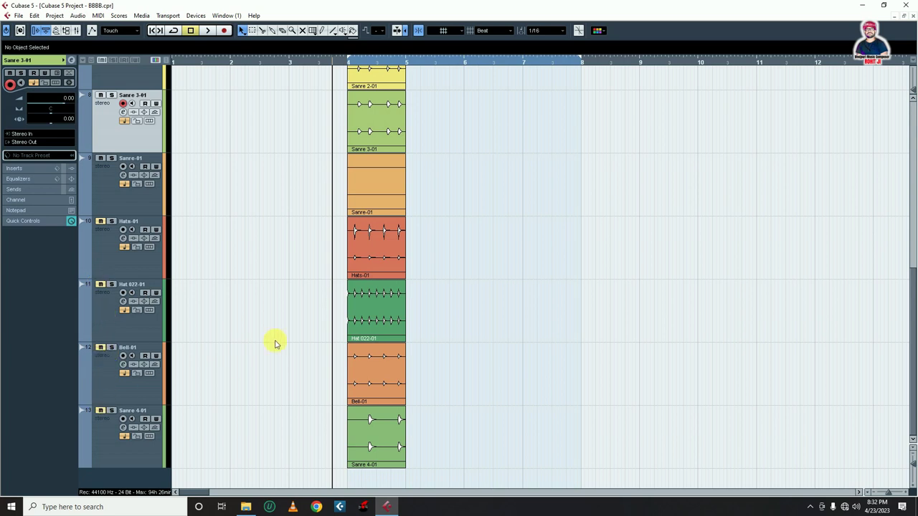
{"action": "scroll", "coordinate": [287, 333], "scroll_direction": "up", "scroll_amount": 6}
{"action": "scroll", "coordinate": [717, 260], "scroll_direction": "down", "scroll_amount": 2}
{"action": "scroll", "coordinate": [707, 260], "scroll_direction": "up", "scroll_amount": 3}
{"action": "scroll", "coordinate": [707, 260], "scroll_direction": "down", "scroll_amount": 1}
- Mute the Pluck 2-01, Bass-01 and UK Pipe 2-01 tracks and audition the snare tracks with the remaining drums
{"action": "key", "text": "space"}
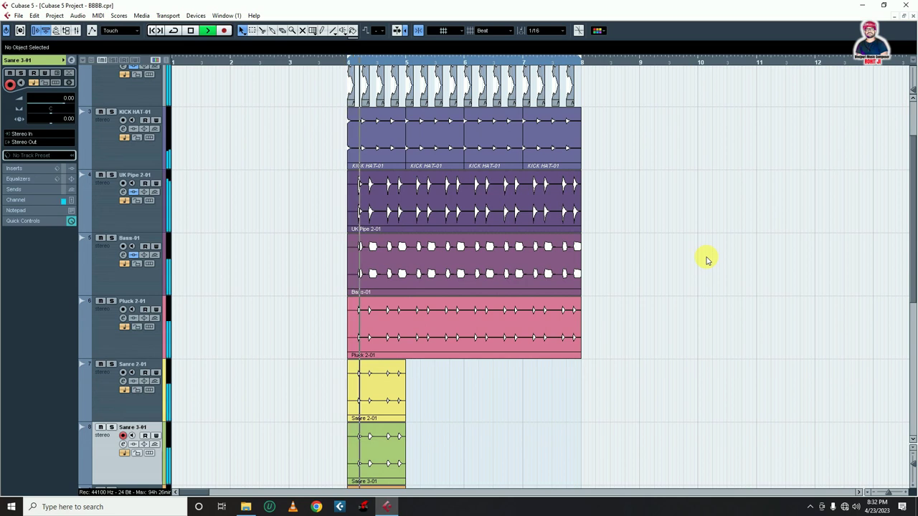
{"action": "scroll", "coordinate": [701, 271], "scroll_direction": "down", "scroll_amount": 1}
{"action": "key", "text": "space"}
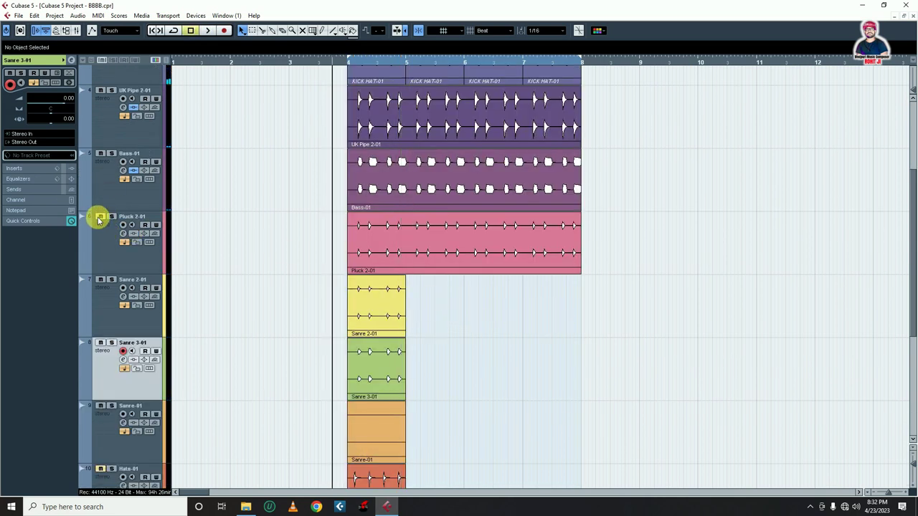
{"action": "left_click", "coordinate": [101, 152]}
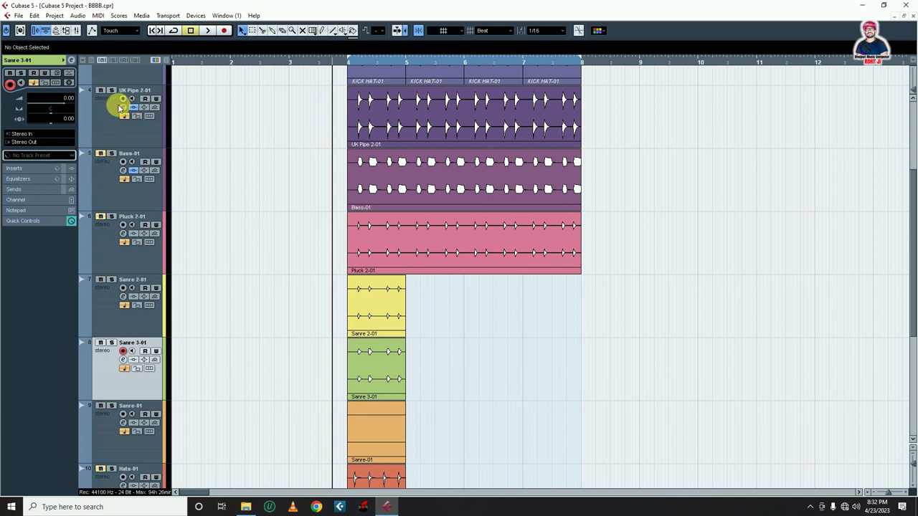
{"action": "key", "text": "space"}
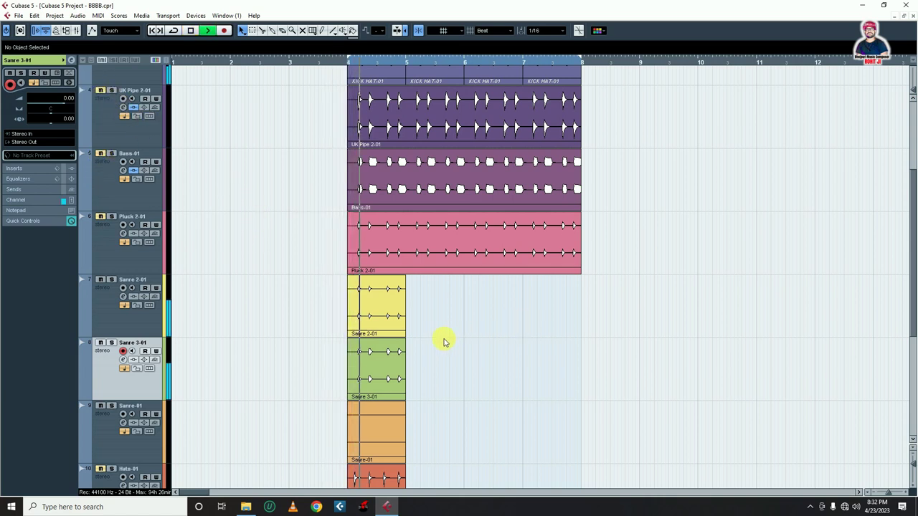
{"action": "key", "text": "space"}
{"action": "key", "text": "space"}
{"action": "scroll", "coordinate": [447, 381], "scroll_direction": "down", "scroll_amount": 2}
{"action": "key", "text": "space"}
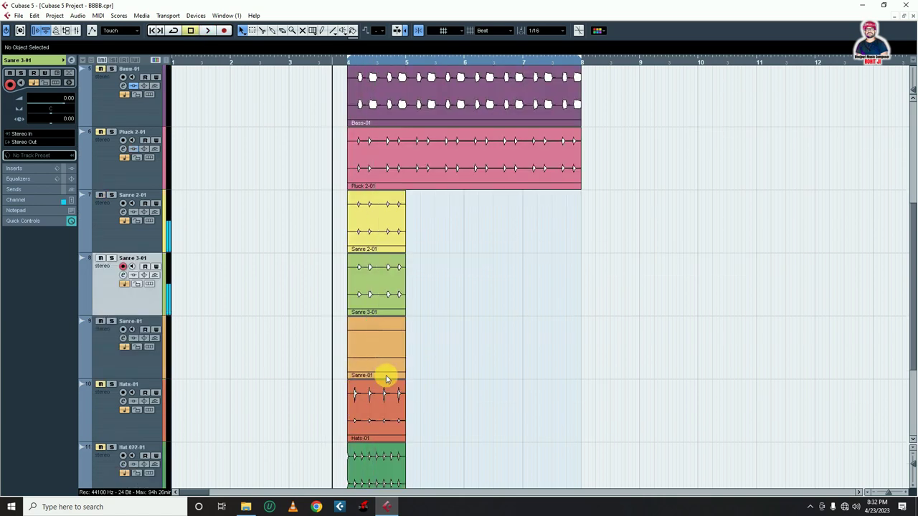
- Remove the empty-looking Sanre-01 track from the project
{"action": "left_click", "coordinate": [375, 354]}
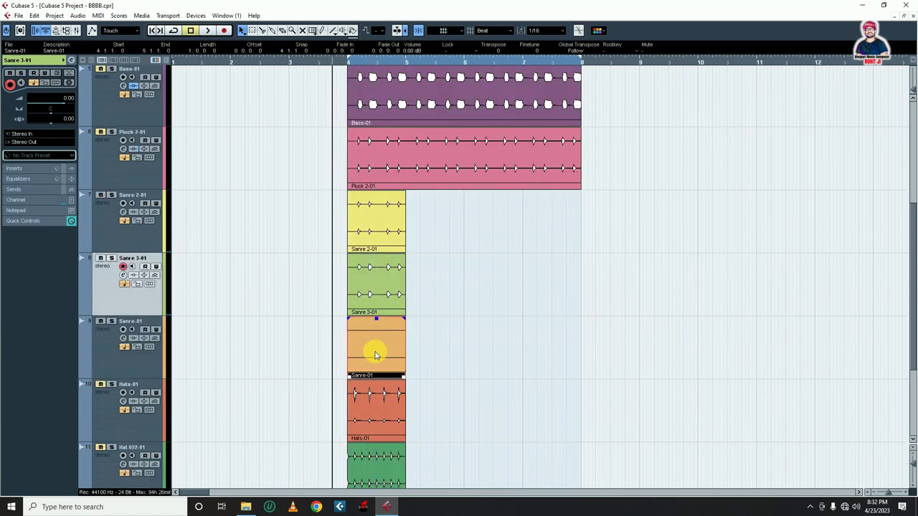
{"action": "left_click", "coordinate": [108, 351]}
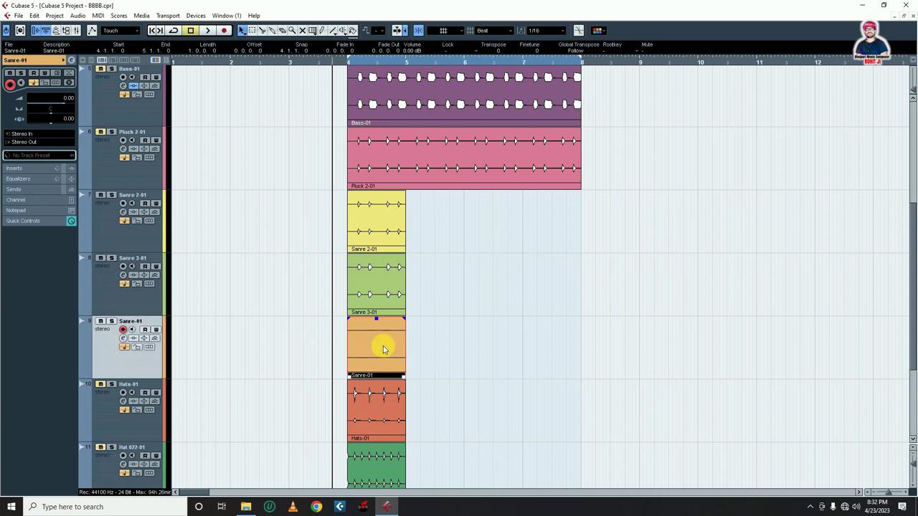
{"action": "right_click", "coordinate": [108, 341]}
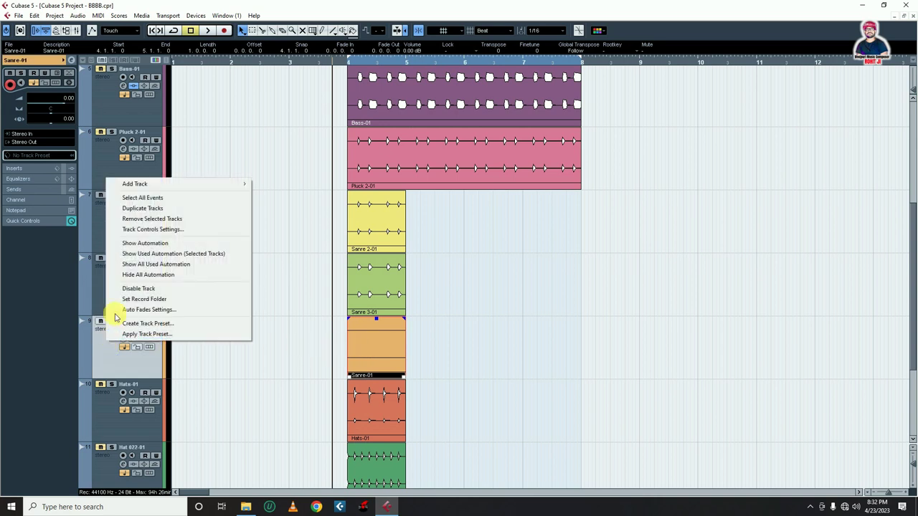
{"action": "left_click", "coordinate": [151, 219]}
{"action": "scroll", "coordinate": [467, 301], "scroll_direction": "up", "scroll_amount": 3}
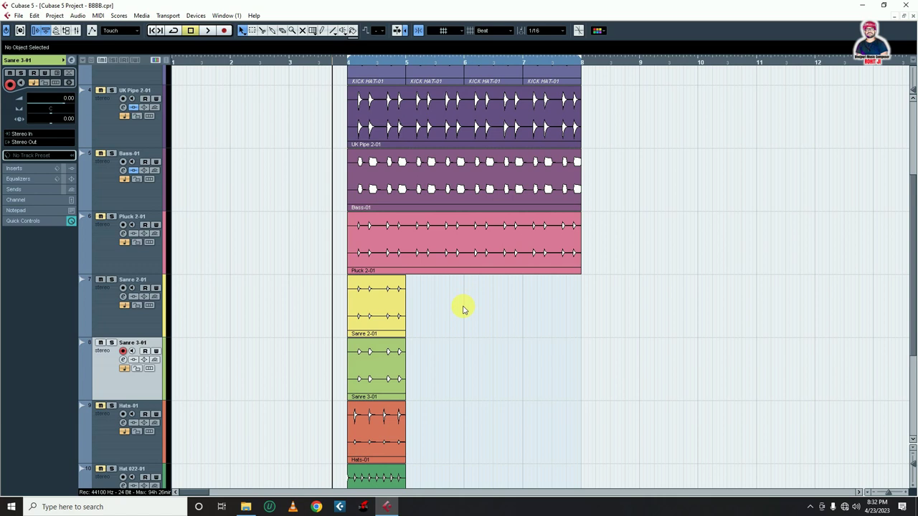
- Audition the Sanre 2-01 track in the mix and soloed, and turn its solo off
{"action": "key", "text": "space"}
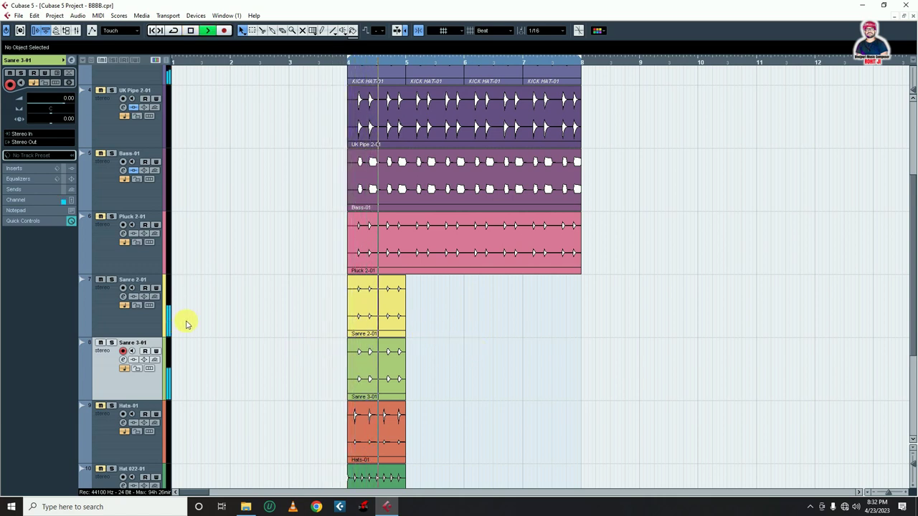
{"action": "key", "text": "space"}
{"action": "left_click", "coordinate": [113, 280]}
{"action": "key", "text": "space"}
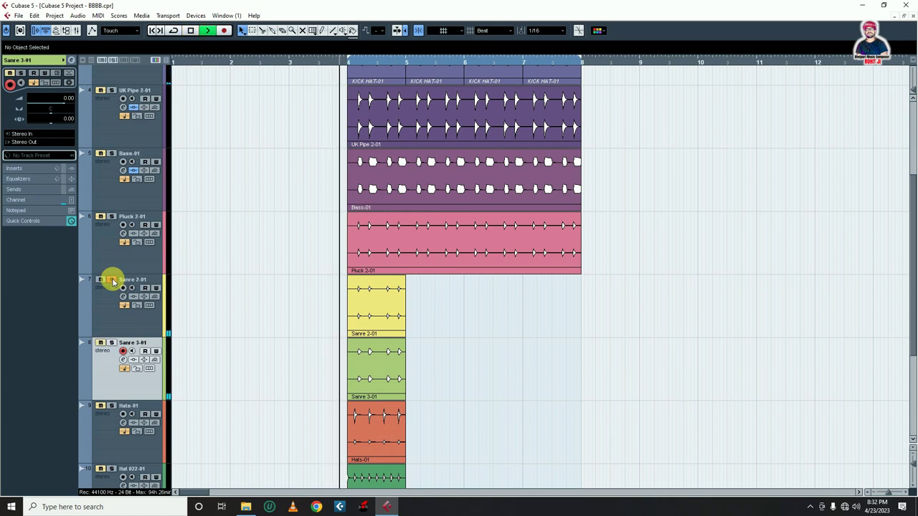
{"action": "key", "text": "space"}
{"action": "left_click", "coordinate": [113, 280]}
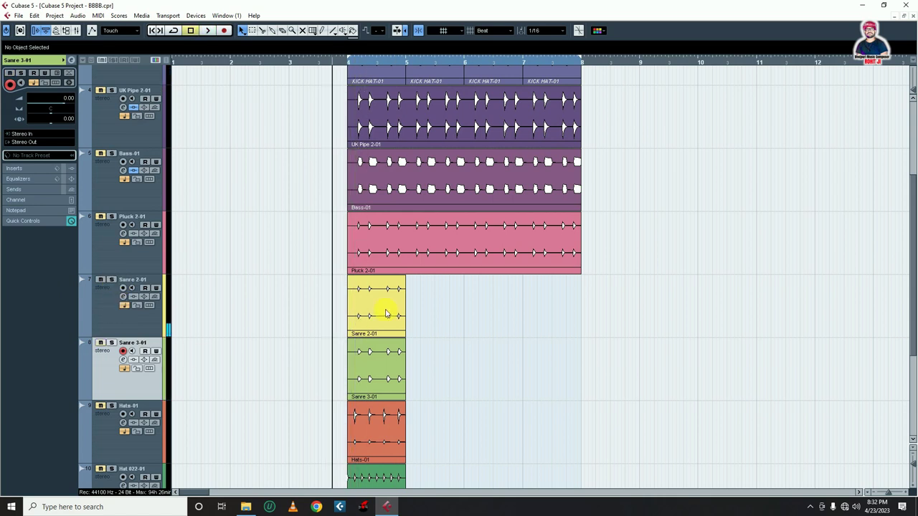
- Raise the Sanre 2-01 clip's volume to 3.99 dB and play it back with the mix
{"action": "left_click", "coordinate": [380, 314]}
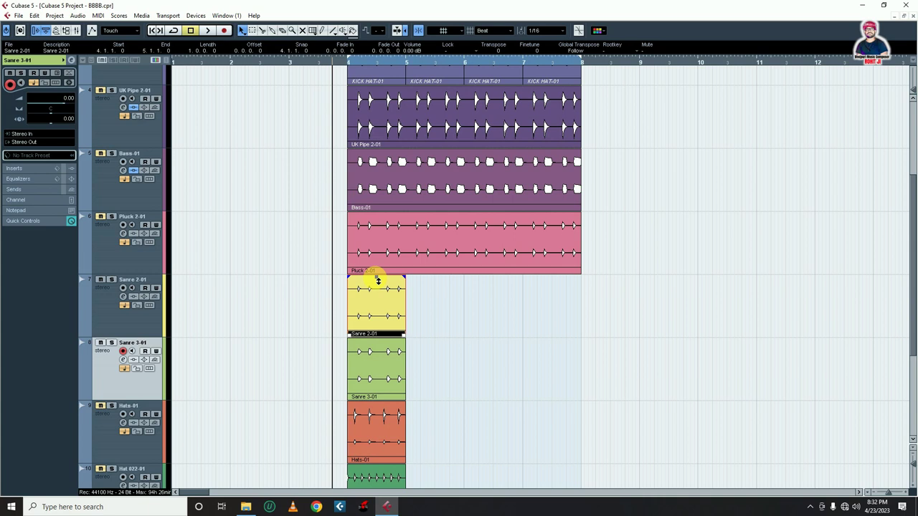
{"action": "left_click_drag", "start_coordinate": [378, 280], "coordinate": [378, 280]}
{"action": "left_click_drag", "start_coordinate": [378, 280], "coordinate": [378, 250]}
{"action": "left_click", "coordinate": [434, 315]}
{"action": "key", "text": "space"}
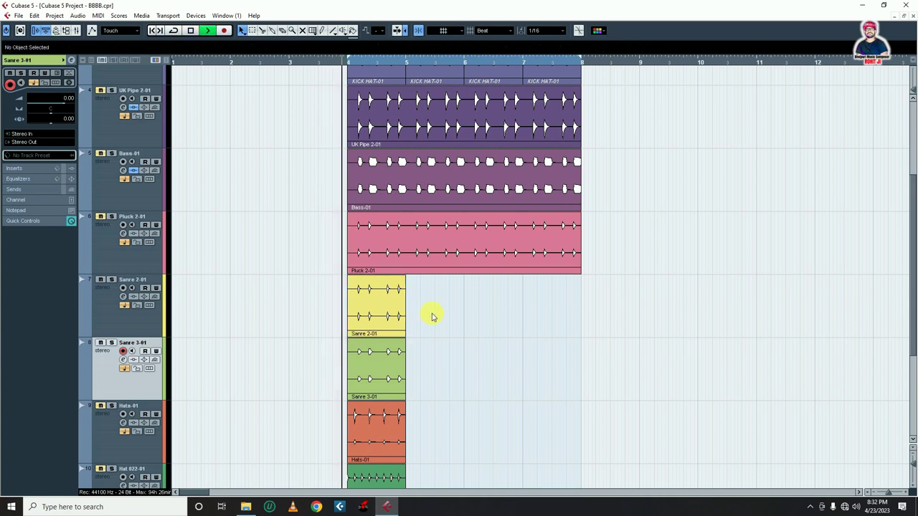
{"action": "key", "text": "space"}
{"action": "key", "text": "space"}
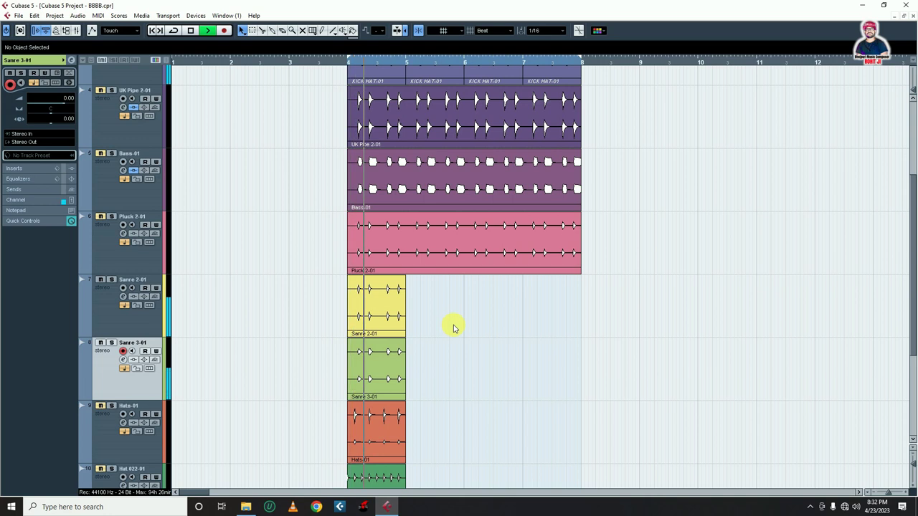
{"action": "key", "text": "space"}
- Lower the Sanre 3-01 track's volume to -3.95 and check the balance in playback
{"action": "left_click", "coordinate": [365, 363]}
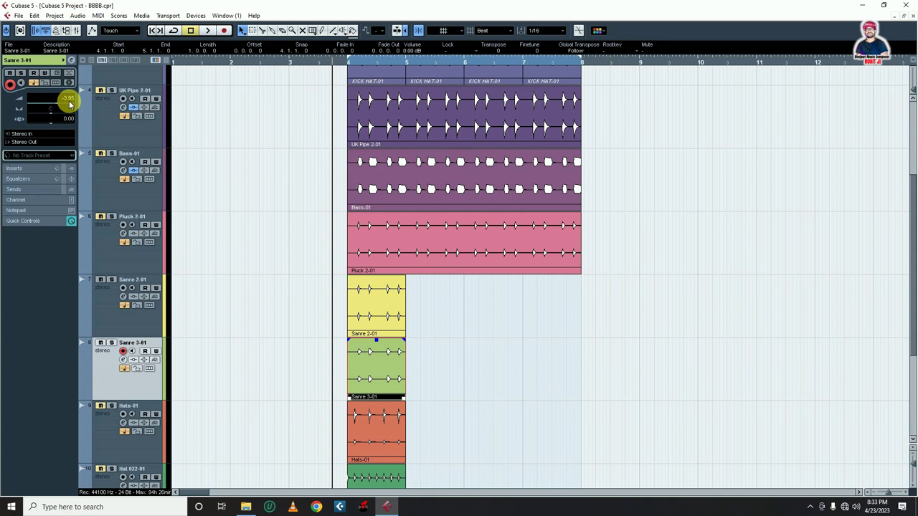
{"action": "key", "text": "space"}
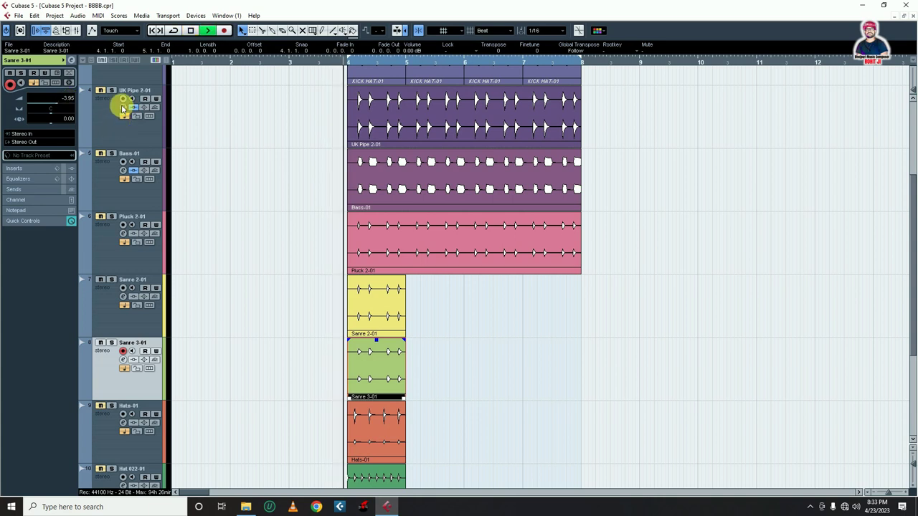
{"action": "key", "text": "space"}
- Duplicate the Sanre 2-01 and Sanre 3-01 clips three times to fill the range up to bar 8
{"action": "left_click_drag", "start_coordinate": [431, 301], "coordinate": [337, 376]}
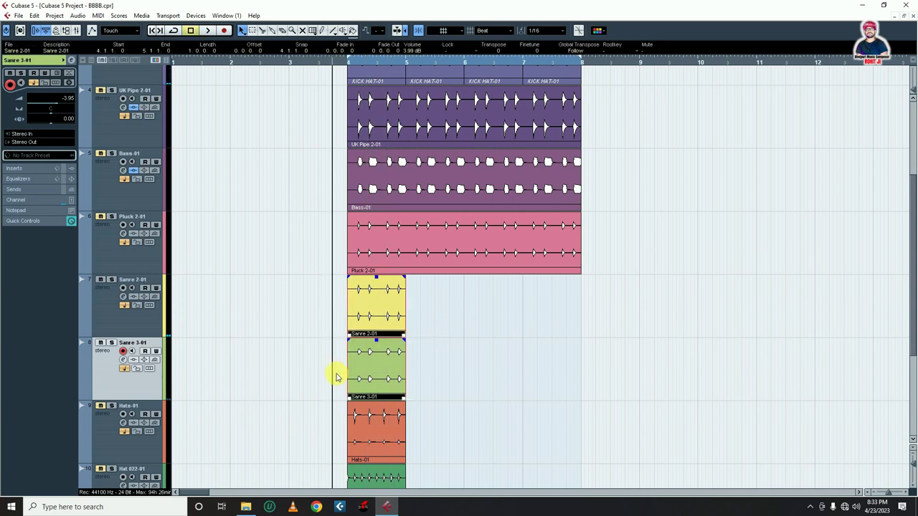
{"action": "key", "text": "ctrl+d"}
{"action": "key", "text": "ctrl+d"}
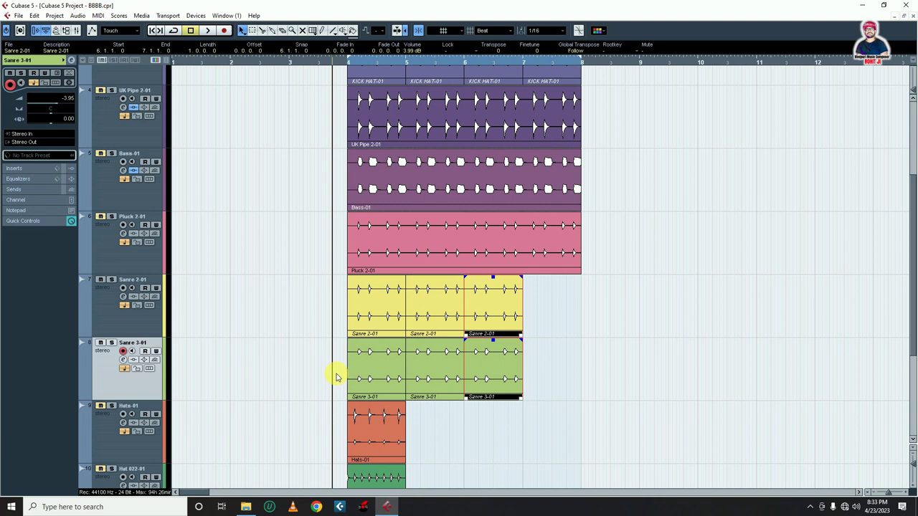
{"action": "key", "text": "ctrl+d"}
{"action": "left_click", "coordinate": [671, 334]}
- Unmute the Hats-01 track, auditioning it soloed and together with the snare tracks
{"action": "scroll", "coordinate": [666, 334], "scroll_direction": "down", "scroll_amount": 3}
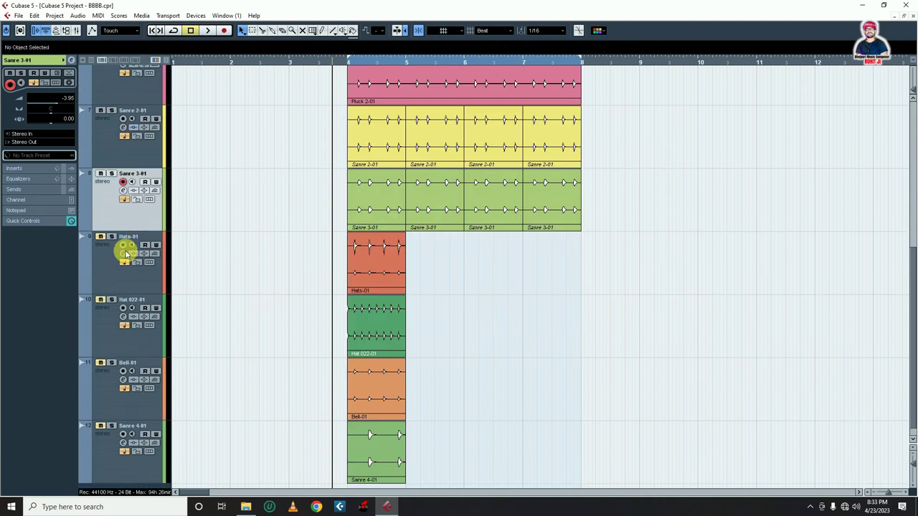
{"action": "left_click", "coordinate": [112, 236]}
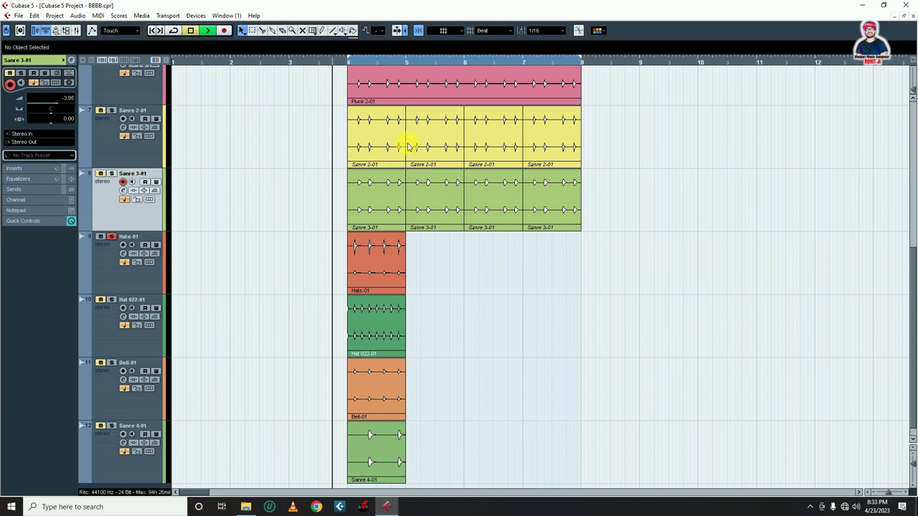
{"action": "key", "text": "space"}
{"action": "left_click", "coordinate": [111, 237]}
{"action": "scroll", "coordinate": [114, 186], "scroll_direction": "up", "scroll_amount": 1}
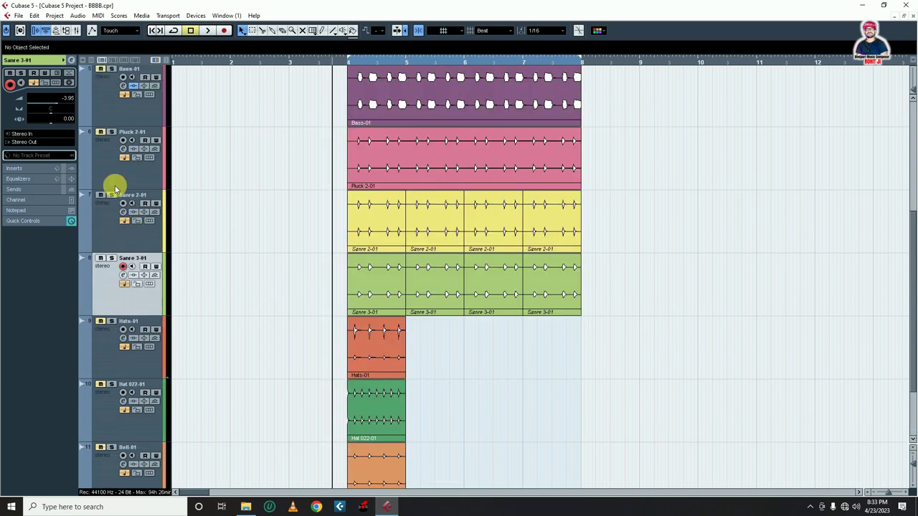
{"action": "scroll", "coordinate": [114, 188], "scroll_direction": "down", "scroll_amount": 2}
{"action": "key", "text": "space"}
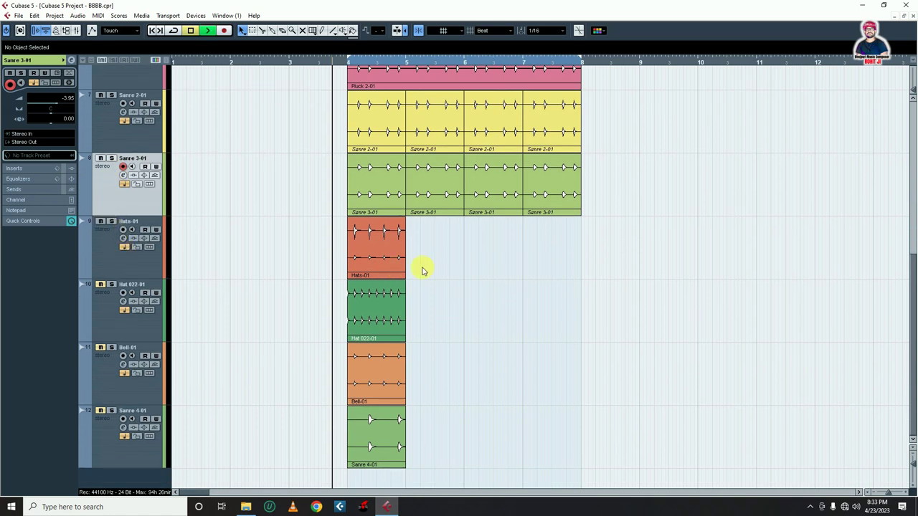
{"action": "scroll", "coordinate": [431, 272], "scroll_direction": "up", "scroll_amount": 2}
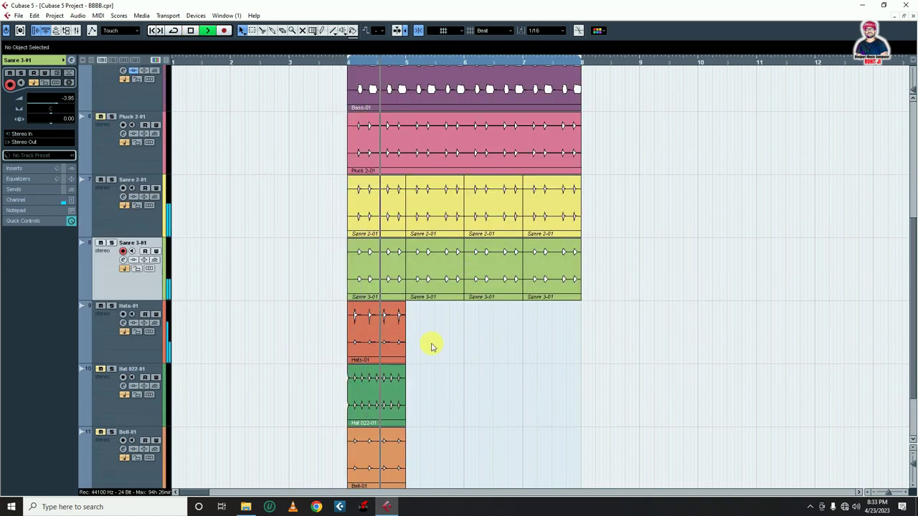
{"action": "key", "text": "space"}
- Raise the Hats-01 clip's volume to 3.55 dB and play it back with the mix
{"action": "left_click", "coordinate": [370, 333]}
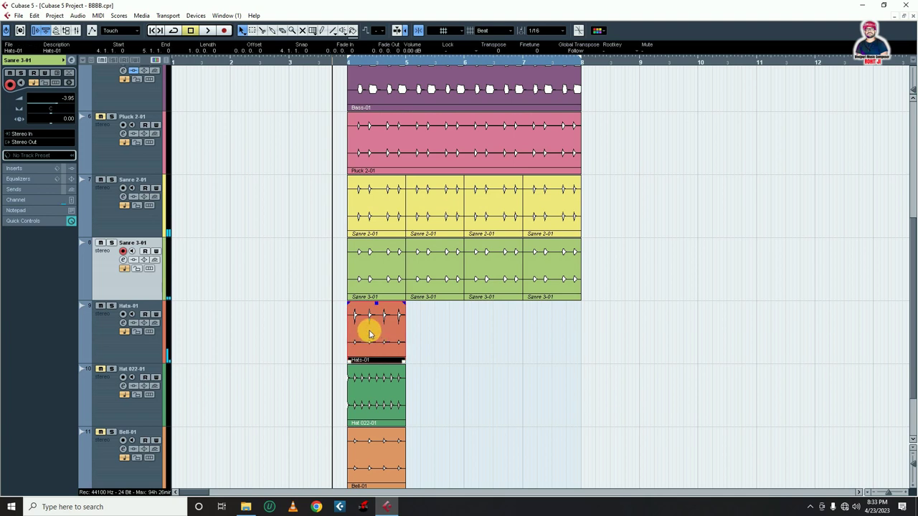
{"action": "left_click_drag", "start_coordinate": [377, 307], "coordinate": [370, 279]}
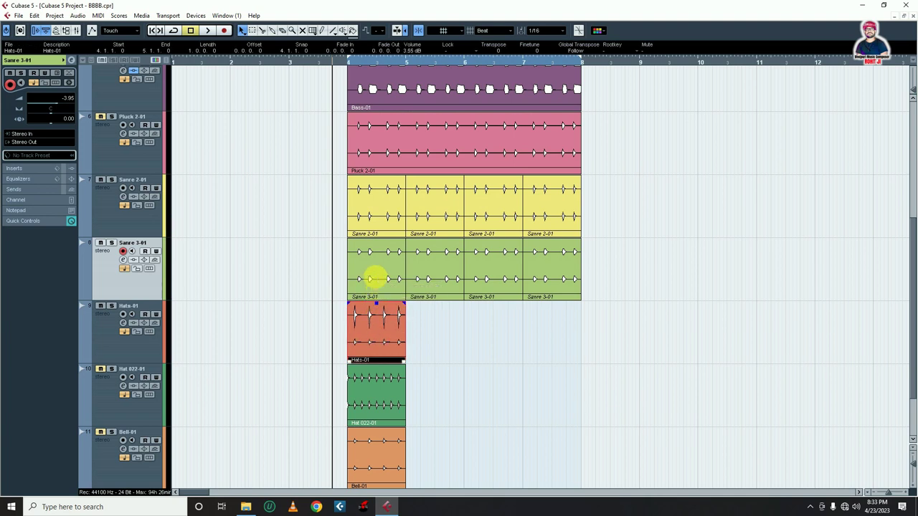
{"action": "left_click", "coordinate": [424, 341]}
{"action": "key", "text": "space"}
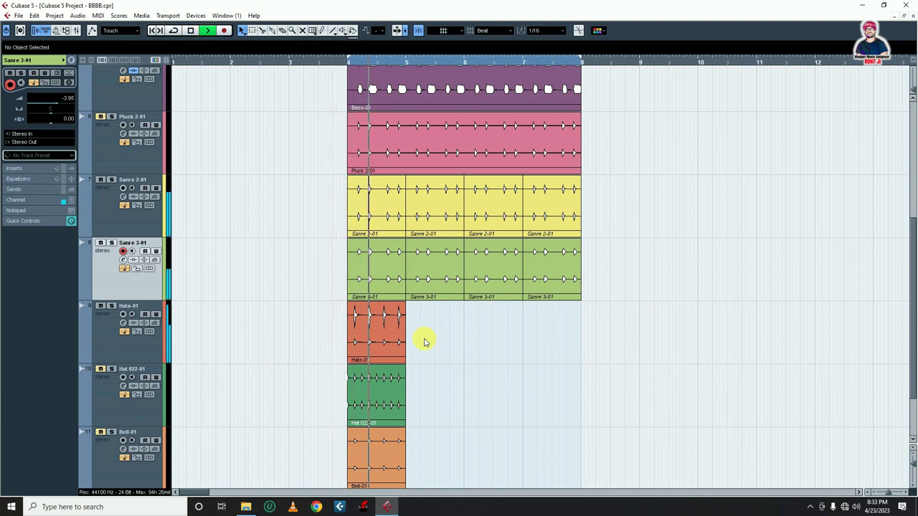
{"action": "key", "text": "space"}
- Unmute the Hat 022-01 track, auditioning it soloed and together with the hats and snares
{"action": "left_click", "coordinate": [101, 391]}
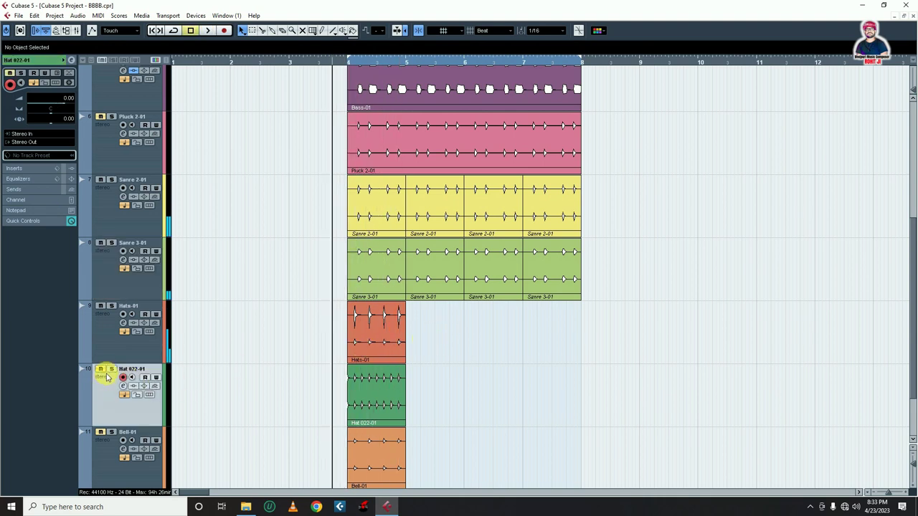
{"action": "left_click", "coordinate": [110, 370]}
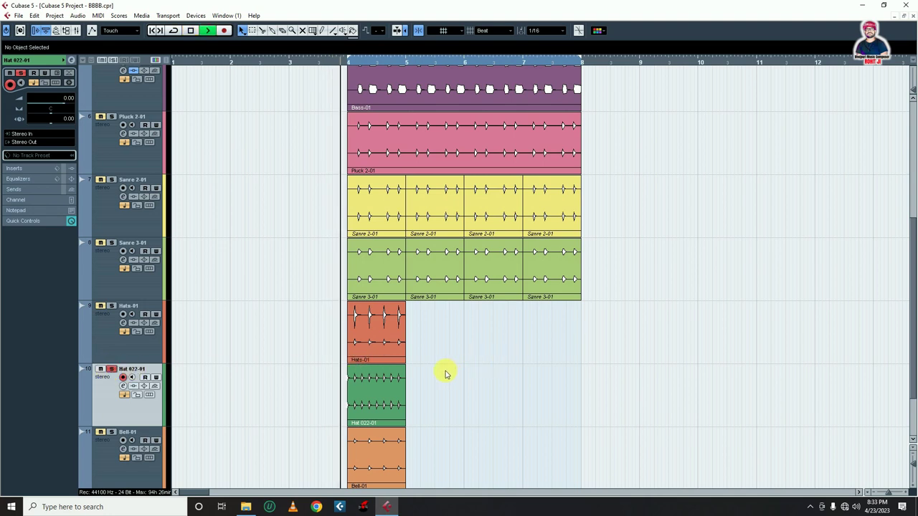
{"action": "key", "text": "space"}
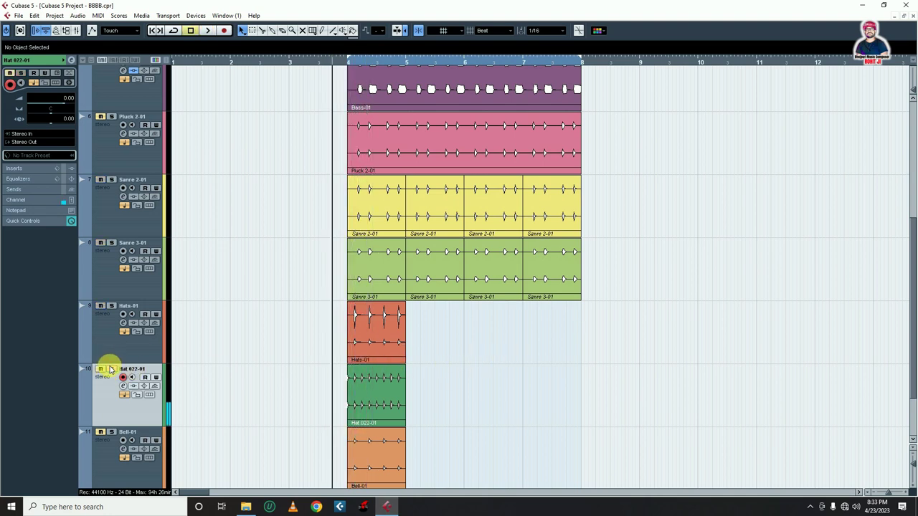
{"action": "key", "text": "space"}
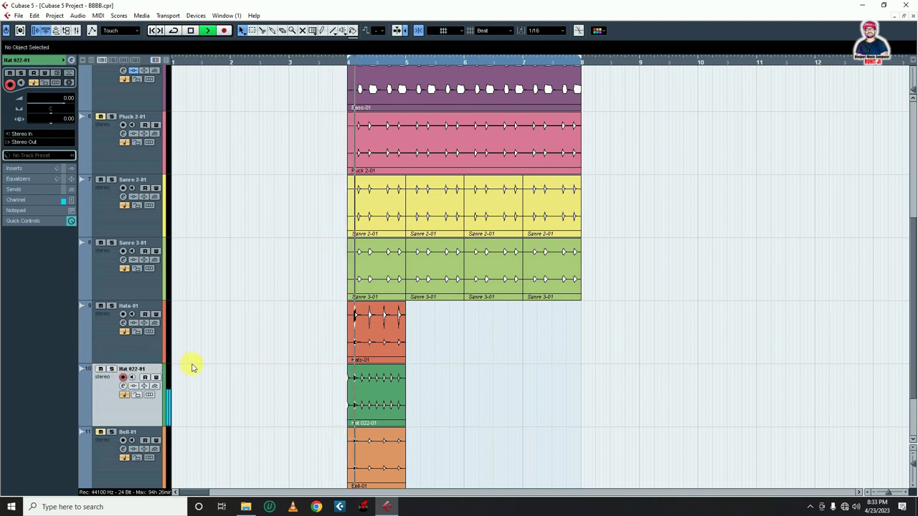
{"action": "key", "text": "space"}
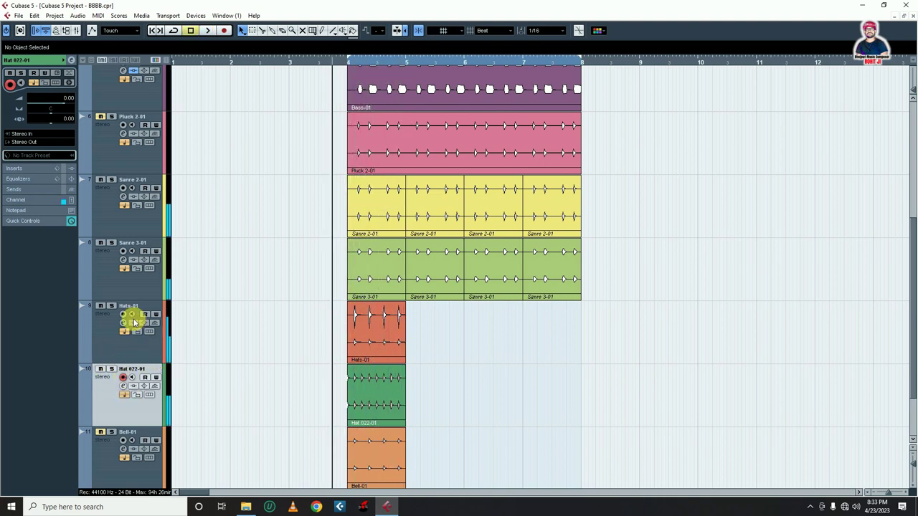
{"action": "key", "text": "space"}
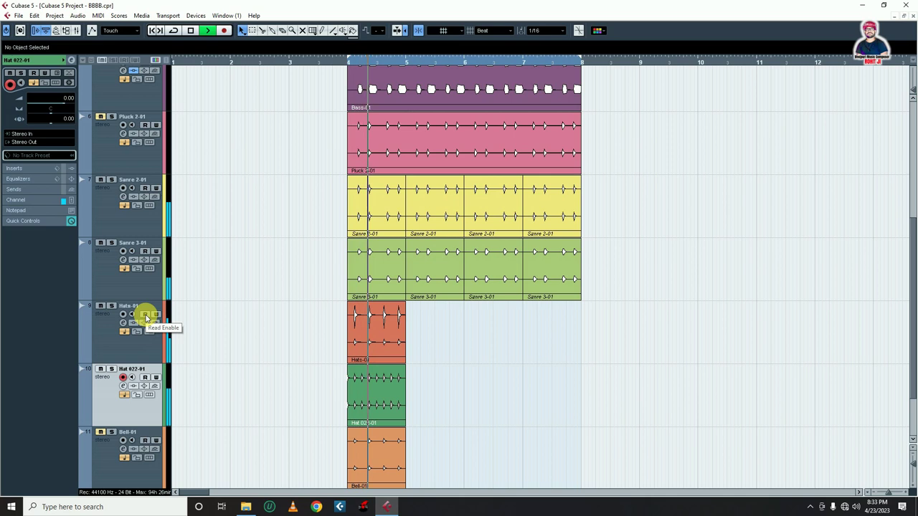
{"action": "key", "text": "space"}
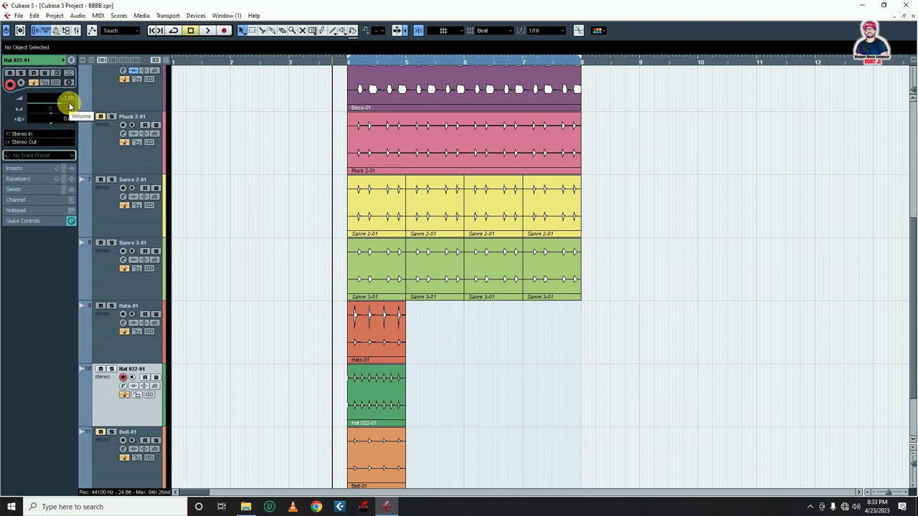
- Lower the Hat 022-01 track's volume to -2.52 and audition it with the hats and snares
{"action": "scroll", "coordinate": [70, 106], "scroll_direction": "down", "scroll_amount": 1}
{"action": "key", "text": "space"}
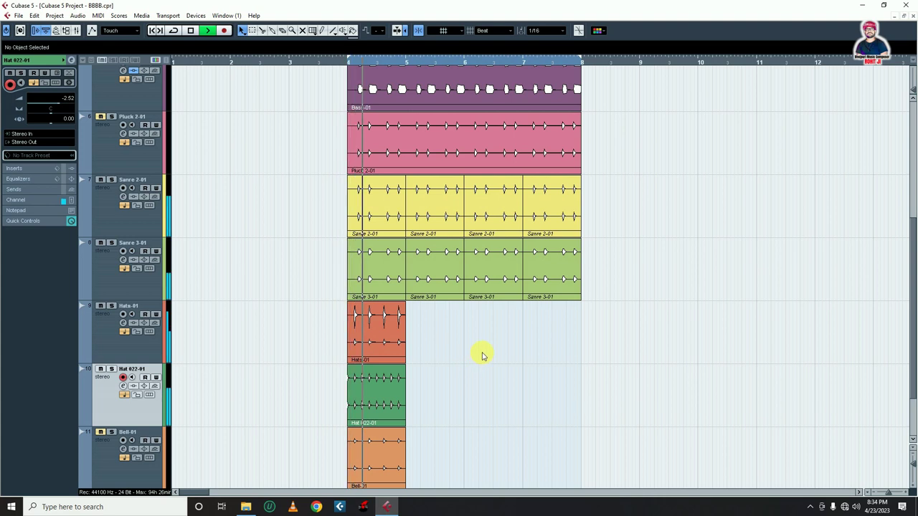
{"action": "scroll", "coordinate": [483, 357], "scroll_direction": "down", "scroll_amount": 2}
{"action": "key", "text": "space"}
{"action": "key", "text": "space"}
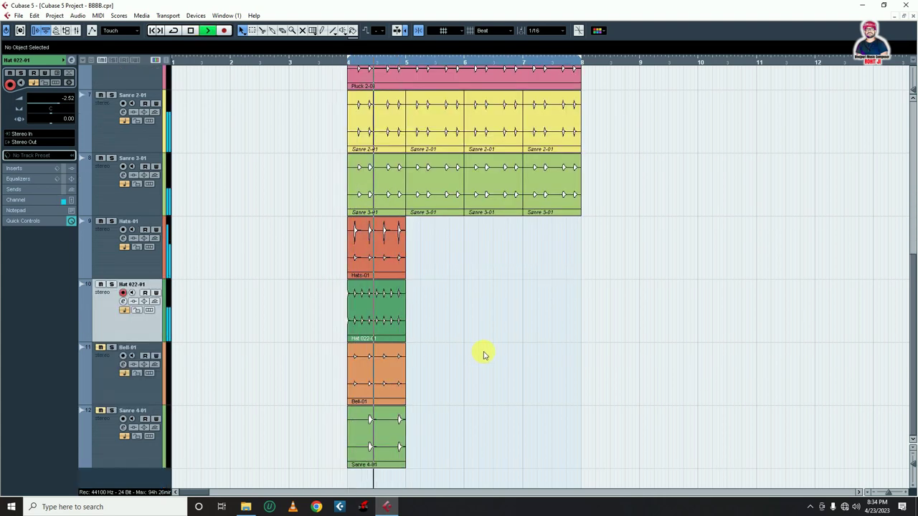
- Stop playback and move the Sanre 4-01 track above the Hats-01 track
{"action": "key", "text": "space"}
{"action": "left_click", "coordinate": [98, 373]}
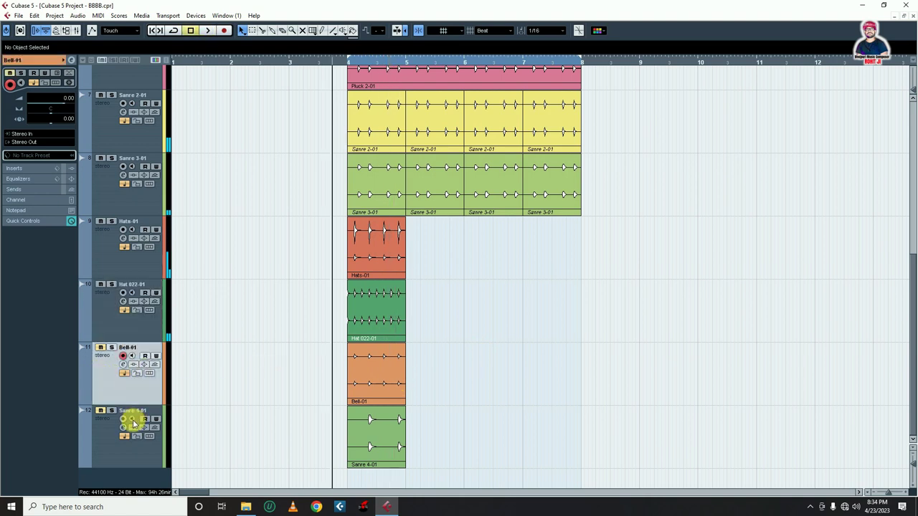
{"action": "left_click_drag", "start_coordinate": [103, 430], "coordinate": [113, 300]}
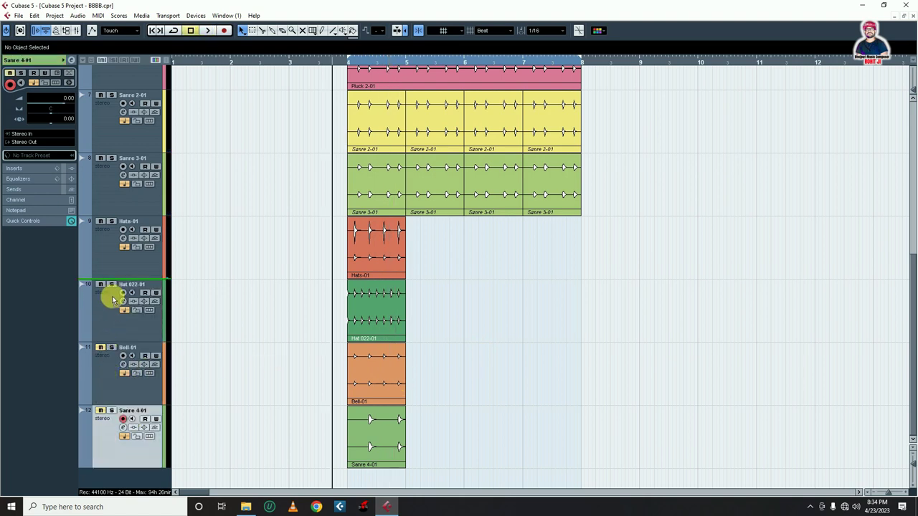
{"action": "left_click_drag", "start_coordinate": [113, 267], "coordinate": [119, 264]}
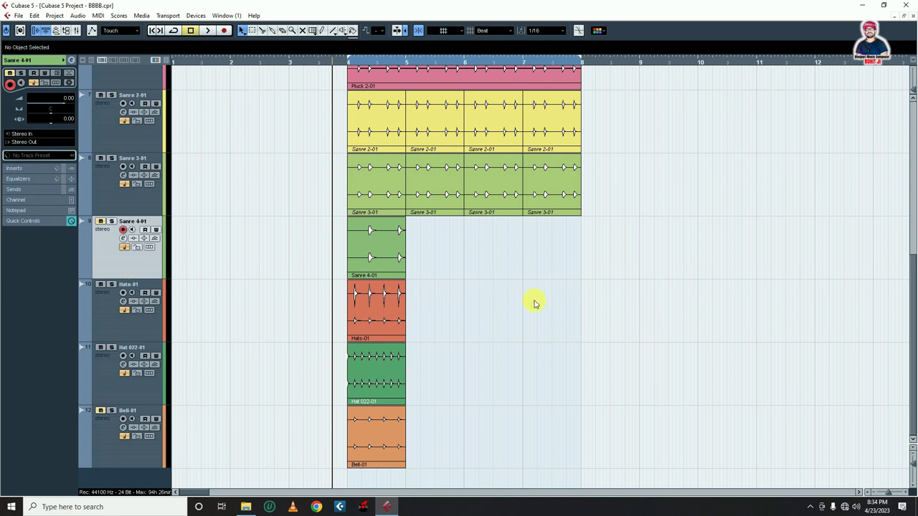
- Unmute the Sanre 4-01 track and audition it with the other percussion
{"action": "scroll", "coordinate": [552, 320], "scroll_direction": "up", "scroll_amount": 2}
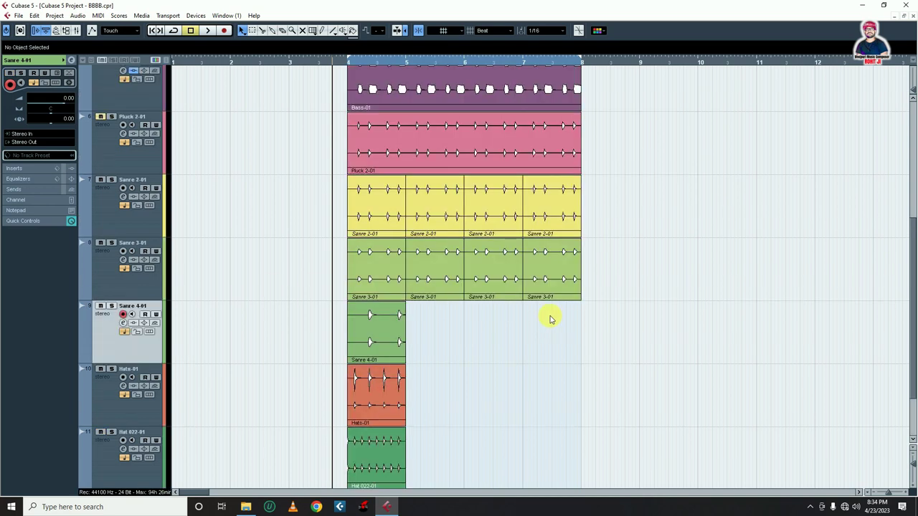
{"action": "key", "text": "space"}
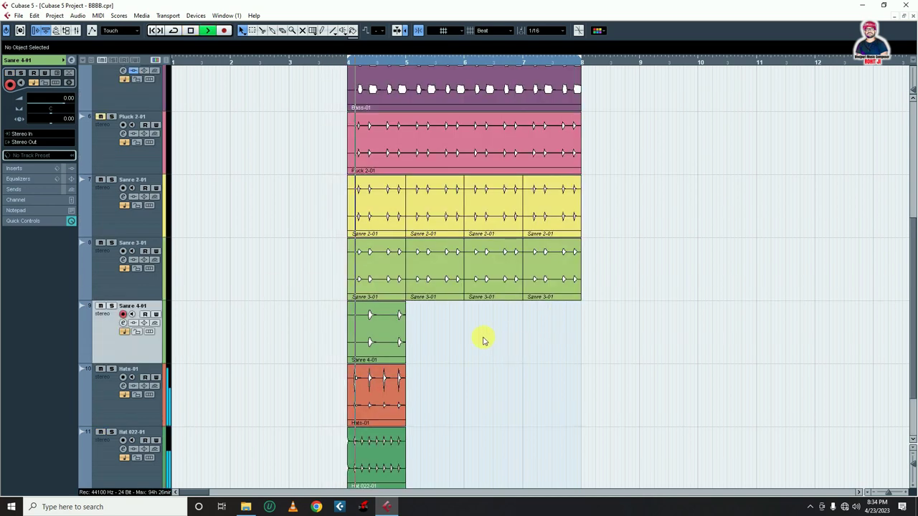
{"action": "key", "text": "space"}
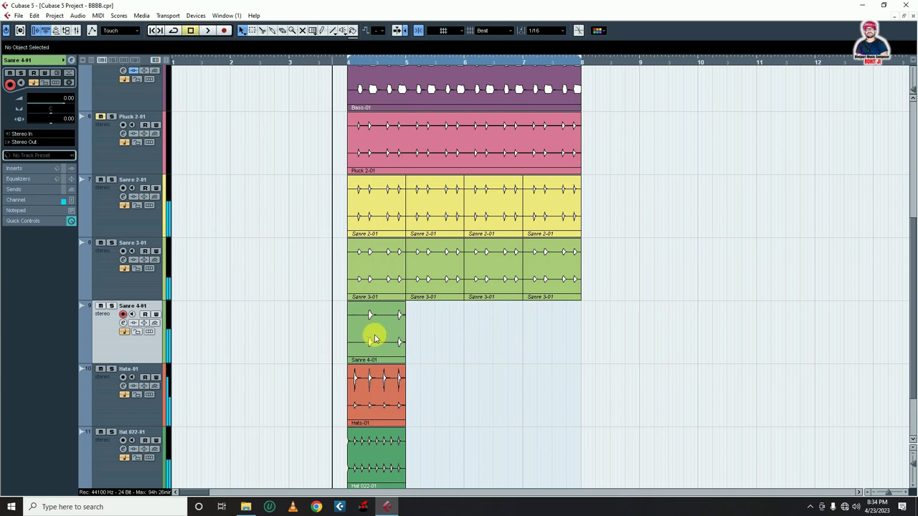
- Repeat the Sanre 4-01 clip from bar 5 so that it fills the track up to bar 8
{"action": "left_click", "coordinate": [373, 332]}
{"action": "left_click_drag", "start_coordinate": [372, 338], "coordinate": [552, 332]}
{"action": "left_click", "coordinate": [676, 316]}
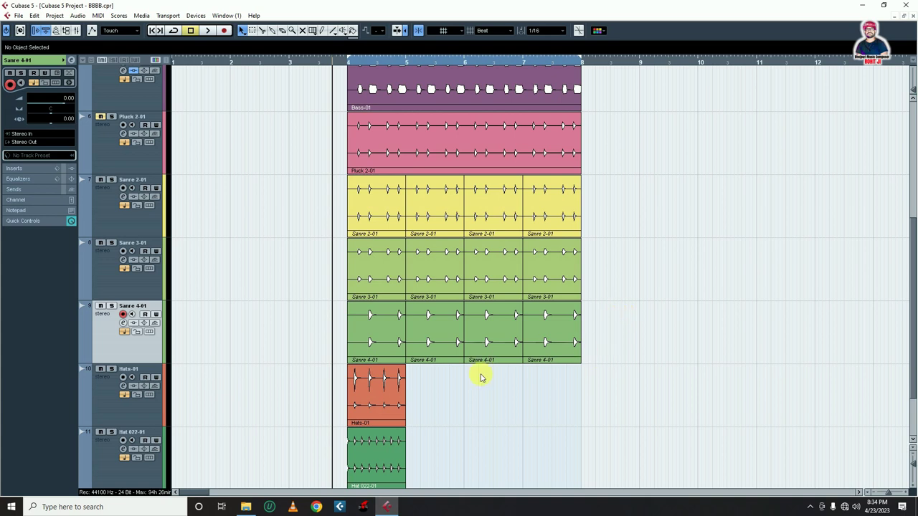
- Unmute the Bell-01 track and play the loop to hear it in the mix
{"action": "scroll", "coordinate": [452, 401], "scroll_direction": "down", "scroll_amount": 2}
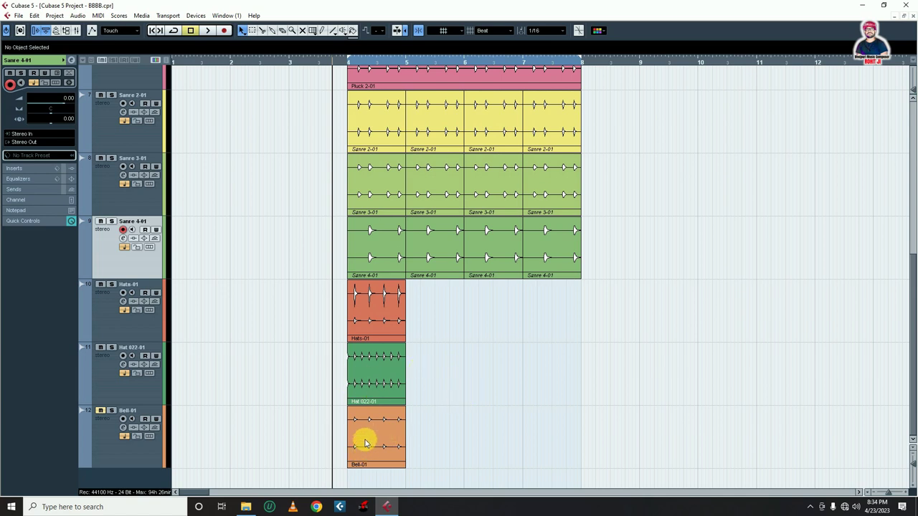
{"action": "left_click", "coordinate": [111, 411]}
{"action": "left_click", "coordinate": [112, 412]}
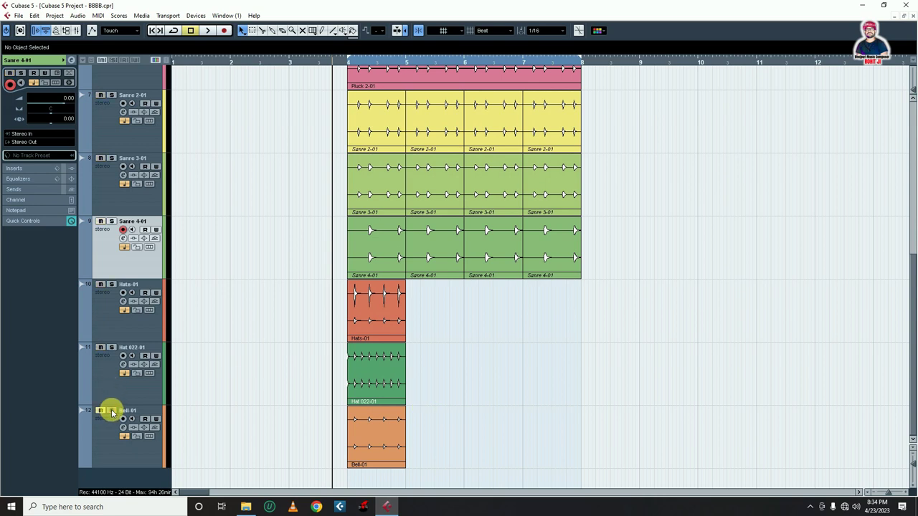
{"action": "key", "text": "space"}
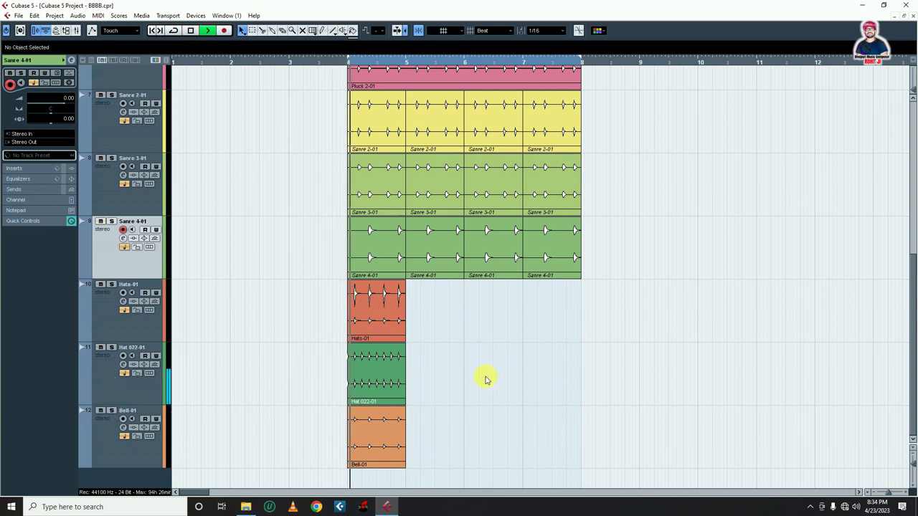
{"action": "key", "text": "space"}
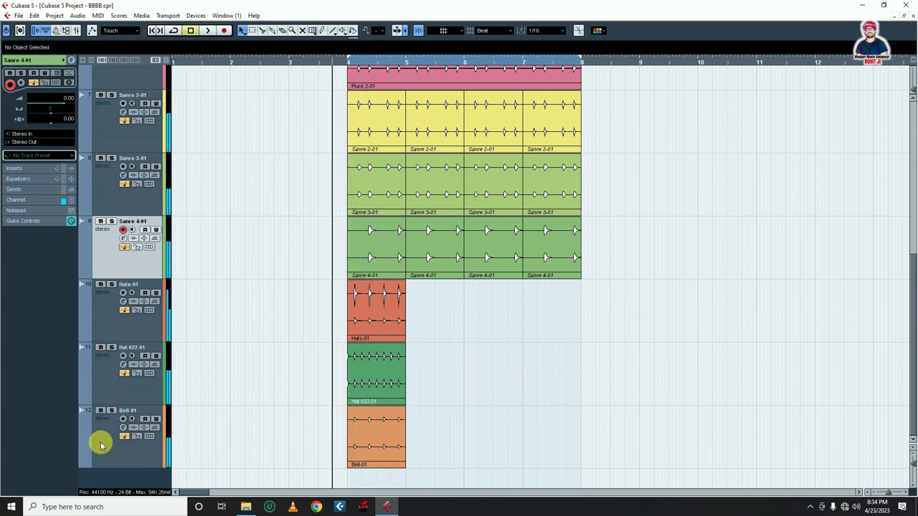
- Lower the Bell-01 track volume to -7.99 and listen to the loop
{"action": "left_click", "coordinate": [98, 438]}
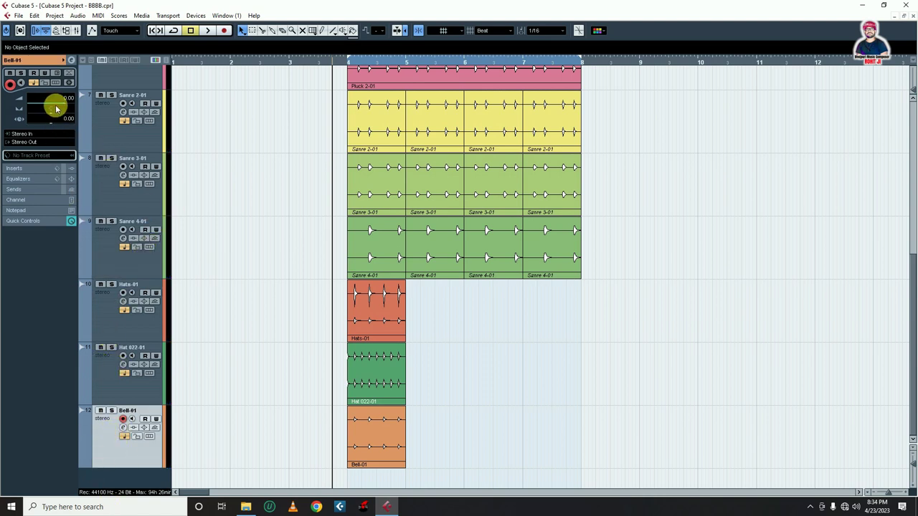
{"action": "scroll", "coordinate": [60, 107], "scroll_direction": "down", "scroll_amount": 2}
{"action": "key", "text": "space"}
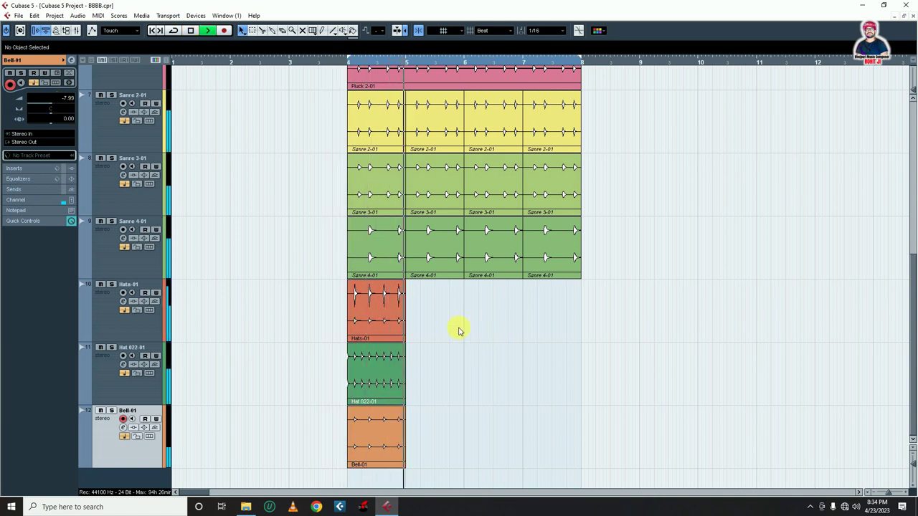
{"action": "key", "text": "space"}
- Duplicate the Hats-01, Hat 022-01 and Bell-01 clips three times so they extend to bar 8
{"action": "left_click", "coordinate": [363, 378]}
{"action": "left_click_drag", "start_coordinate": [436, 295], "coordinate": [364, 463]}
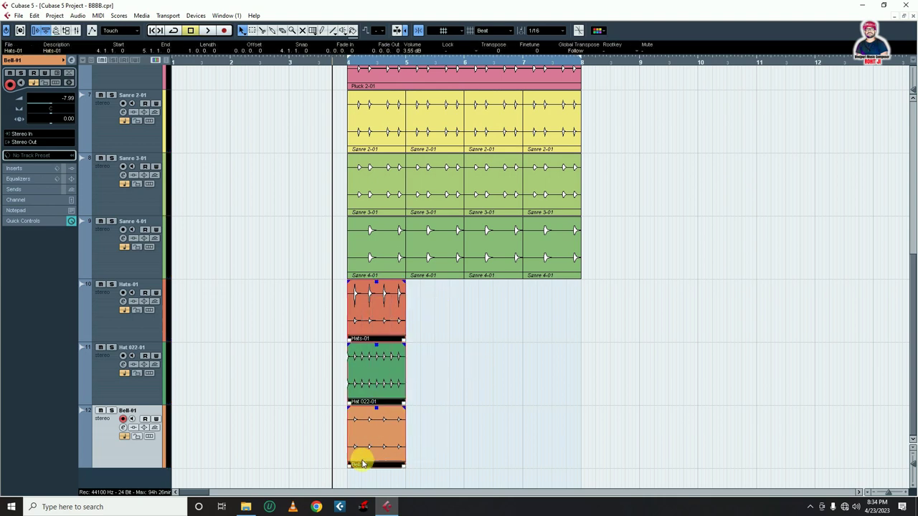
{"action": "key", "text": "ctrl+d"}
{"action": "key", "text": "ctrl+d"}
{"action": "key", "text": "ctrl+d"}
{"action": "left_click", "coordinate": [809, 373]}
- Select the clips on all percussion and instrument tracks and move them together to start at bar 8
{"action": "scroll", "coordinate": [680, 316], "scroll_direction": "up", "scroll_amount": 5}
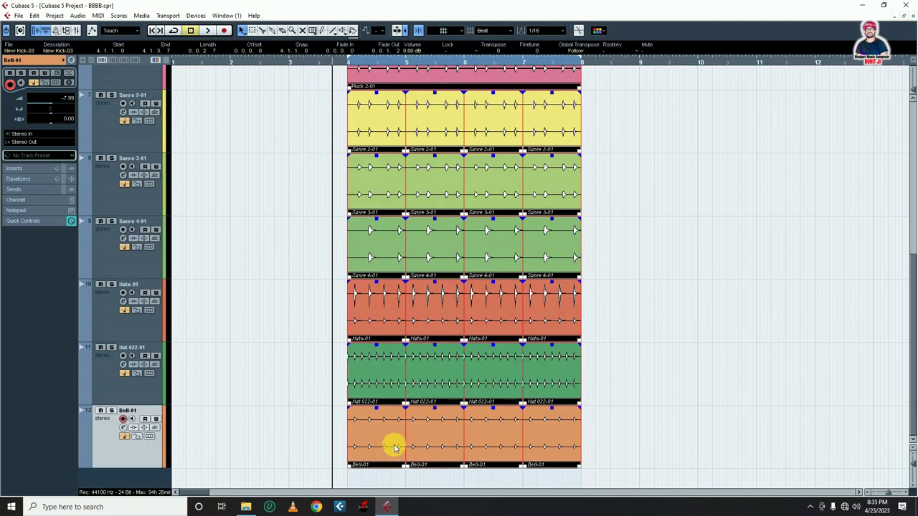
{"action": "scroll", "coordinate": [395, 447], "scroll_direction": "up", "scroll_amount": 5}
{"action": "left_click_drag", "start_coordinate": [367, 228], "coordinate": [600, 230]}
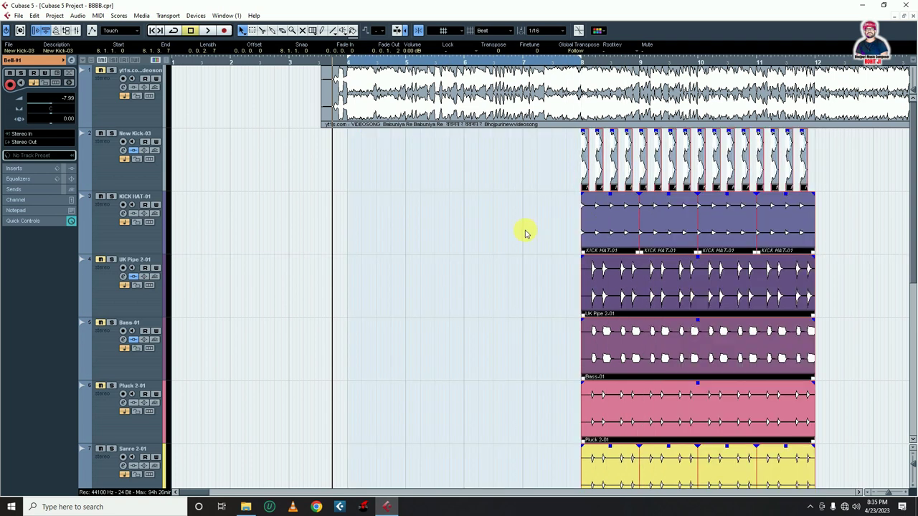
{"action": "left_click", "coordinate": [524, 233]}
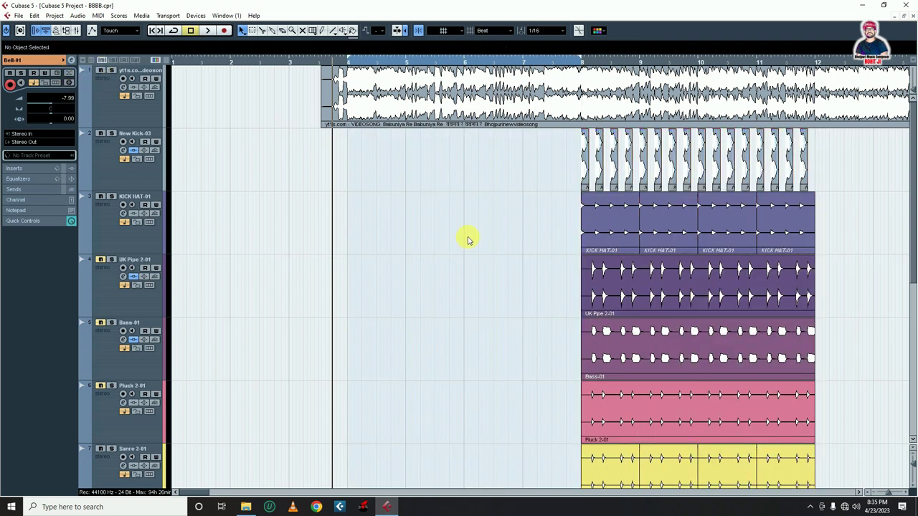
- Play the moved loop against the reference song from just before bar 8, with more of the timeline in view
{"action": "scroll", "coordinate": [552, 271], "scroll_direction": "down", "scroll_amount": 2}
{"action": "scroll", "coordinate": [550, 266], "scroll_direction": "up", "scroll_amount": 2}
{"action": "key", "text": "space"}
{"action": "left_click", "coordinate": [547, 63]}
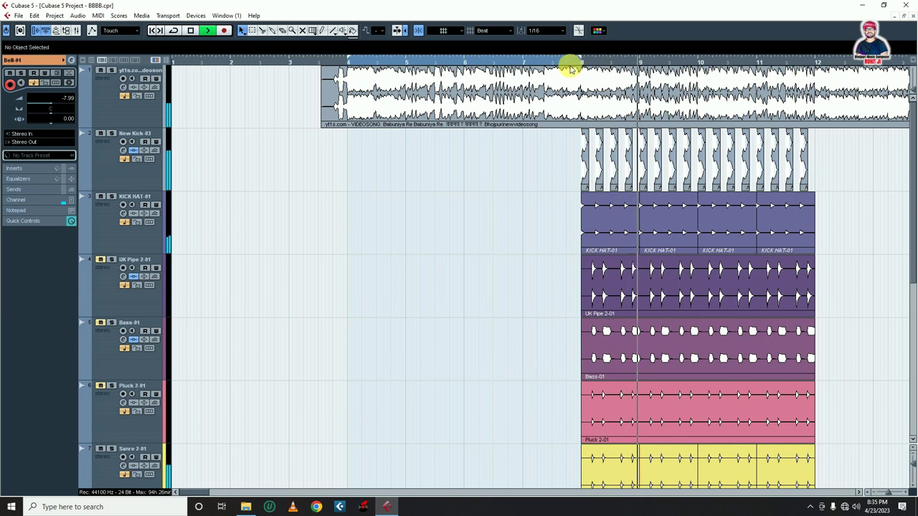
{"action": "key", "text": "g"}
{"action": "key", "text": "g"}
{"action": "key", "text": "g"}
{"action": "key", "text": "g"}
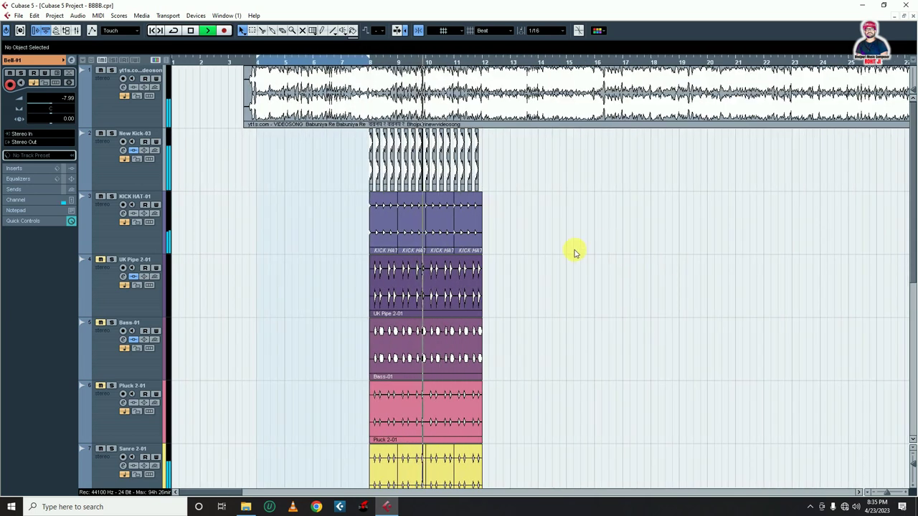
{"action": "scroll", "coordinate": [573, 248], "scroll_direction": "down", "scroll_amount": 1}
{"action": "scroll", "coordinate": [564, 240], "scroll_direction": "up", "scroll_amount": 1}
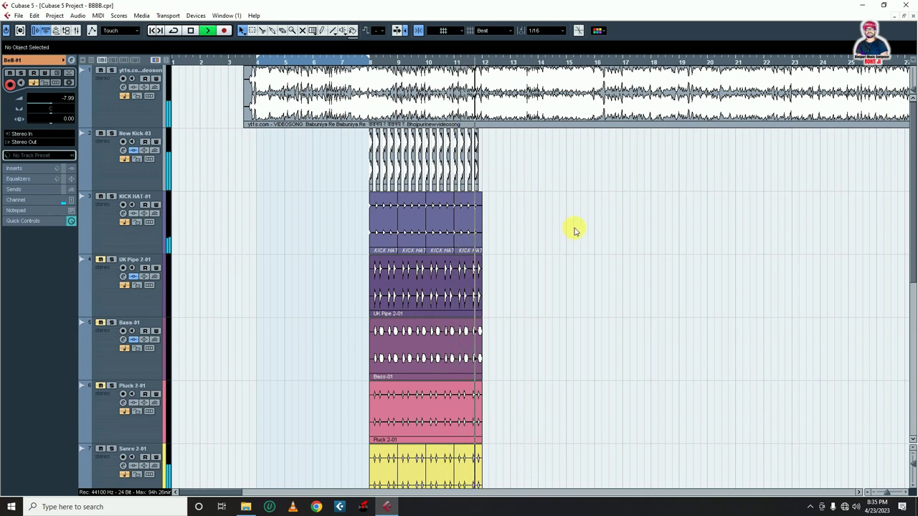
{"action": "key", "text": "space"}
- Add a FabFilter plug-in and KSHMR Essentials Kick as inserts on New Kick-03, audition the kick, and return to the full project view
{"action": "left_click", "coordinate": [103, 163]}
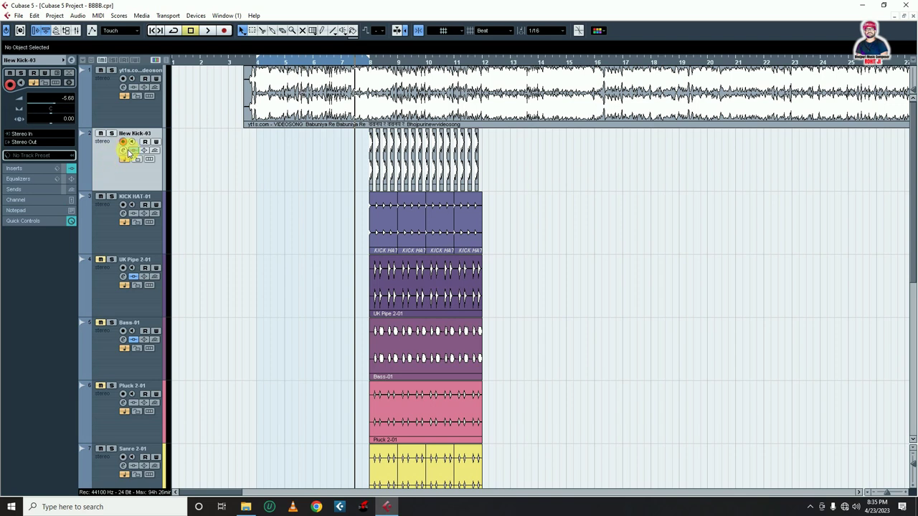
{"action": "left_click", "coordinate": [122, 149]}
{"action": "left_click", "coordinate": [353, 207]}
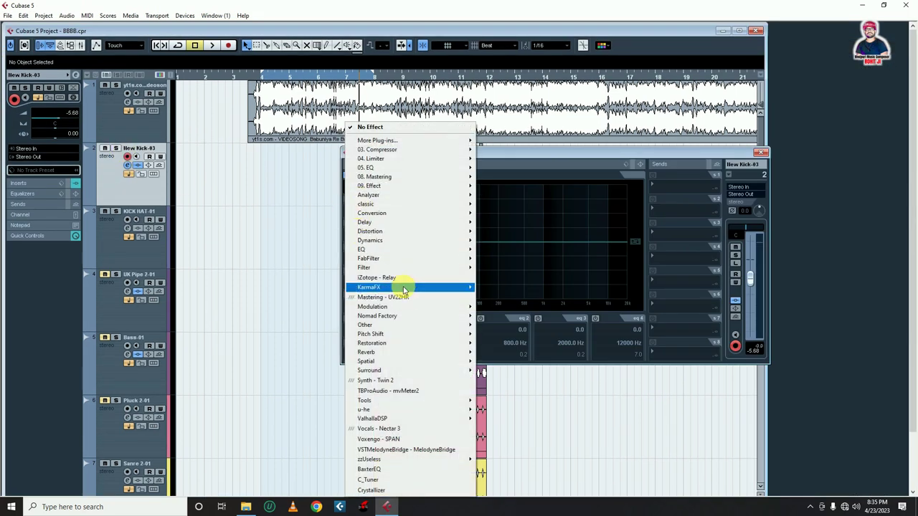
{"action": "mouse_move", "coordinate": [403, 290]}
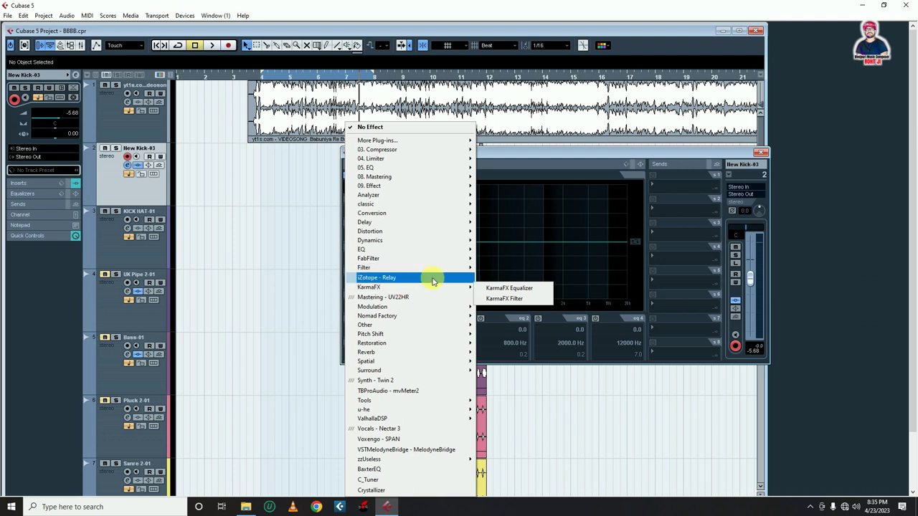
{"action": "mouse_move", "coordinate": [430, 272]}
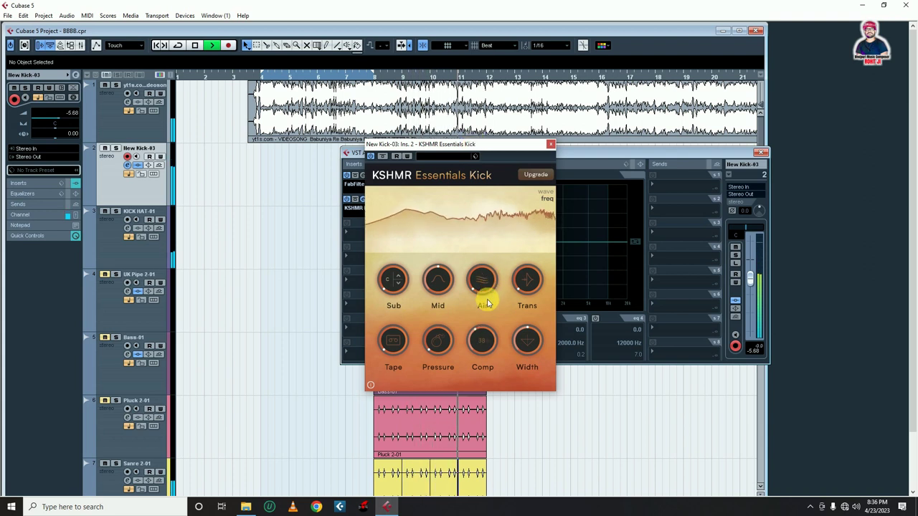
{"action": "key", "text": "space"}
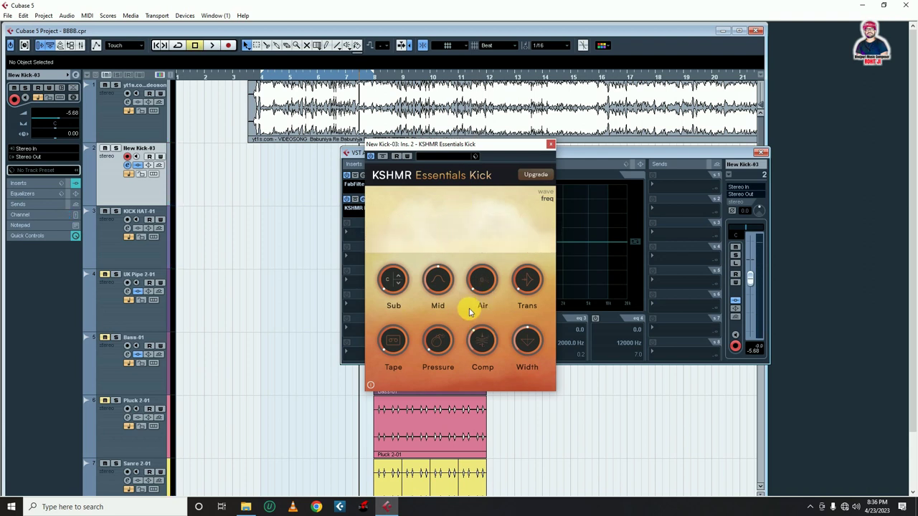
{"action": "left_click", "coordinate": [551, 145]}
{"action": "left_click", "coordinate": [761, 154]}
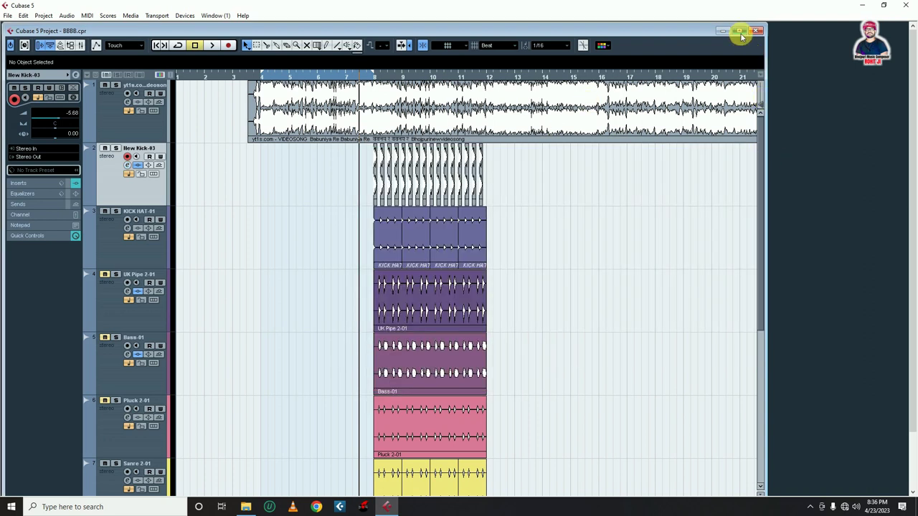
{"action": "left_click", "coordinate": [740, 30]}
- Mute the Hat 022-01 and Bell-01 tracks and start playback
{"action": "scroll", "coordinate": [655, 264], "scroll_direction": "down", "scroll_amount": 3}
{"action": "scroll", "coordinate": [623, 253], "scroll_direction": "down", "scroll_amount": 2}
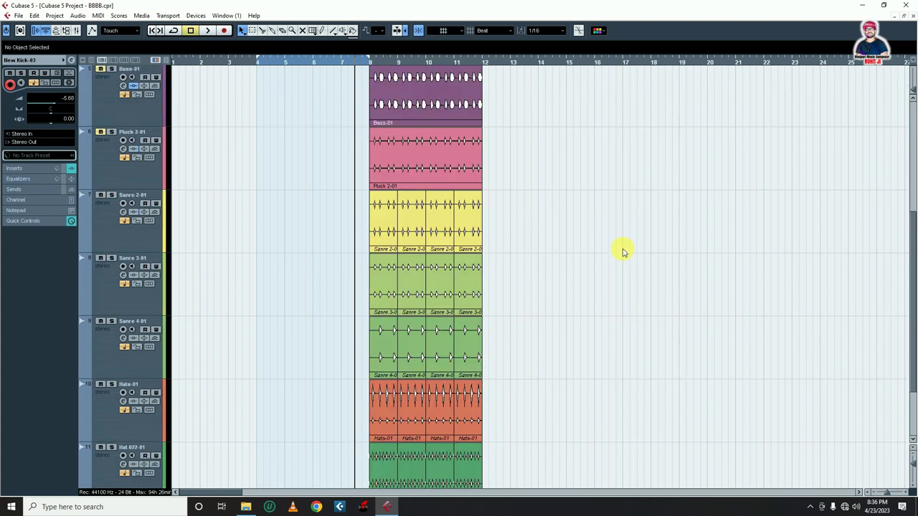
{"action": "scroll", "coordinate": [623, 253], "scroll_direction": "down", "scroll_amount": 2}
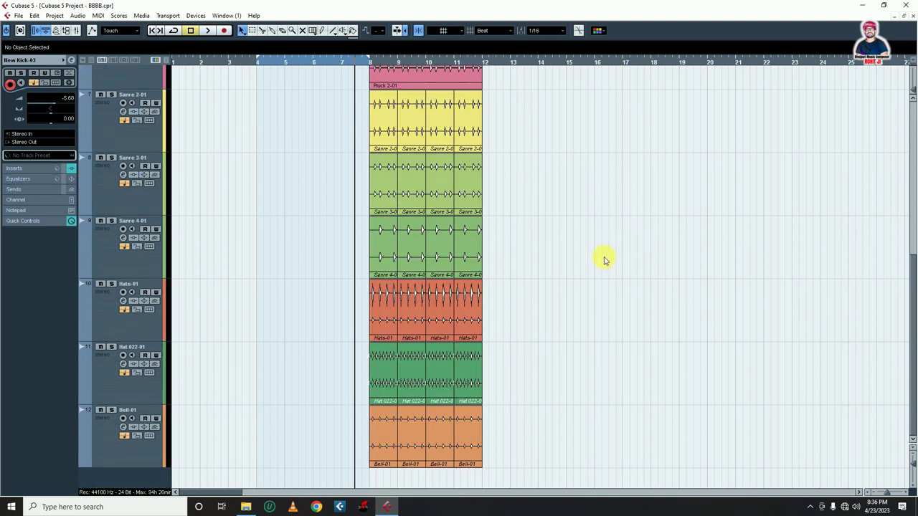
{"action": "left_click", "coordinate": [101, 347]}
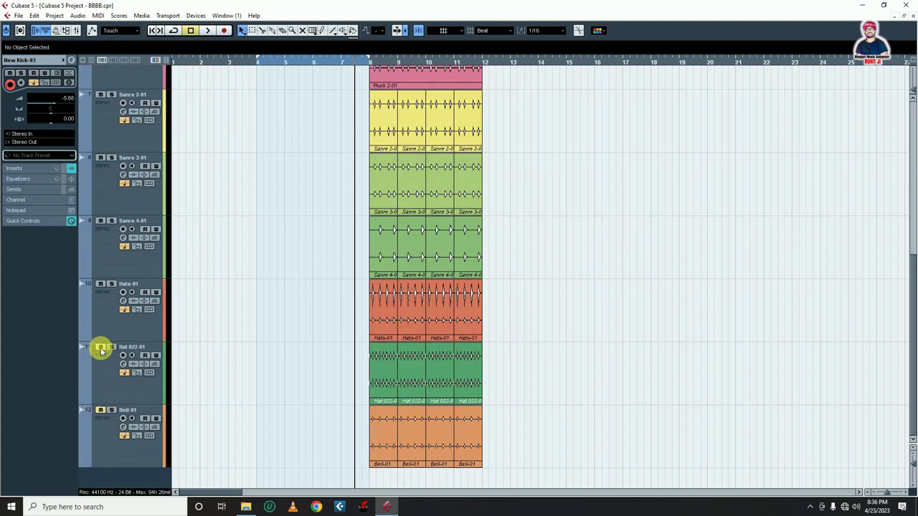
{"action": "key", "text": "space"}
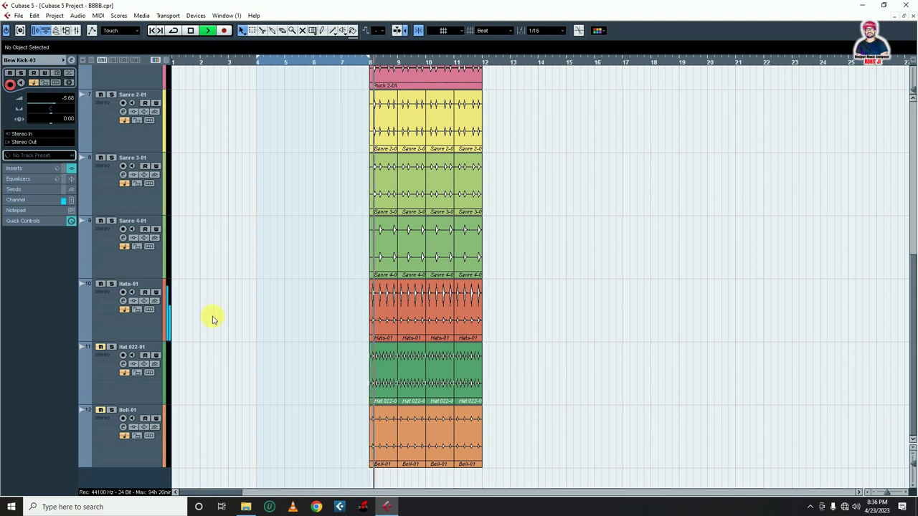
- Pan the Hats-01 track to the right during playback, then stop the transport
{"action": "left_click", "coordinate": [104, 322]}
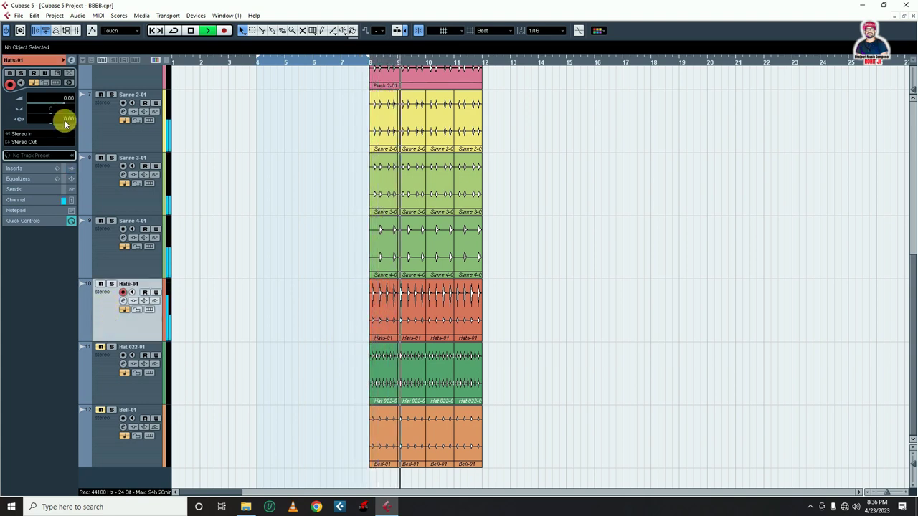
{"action": "left_click_drag", "start_coordinate": [82, 112], "coordinate": [63, 118]}
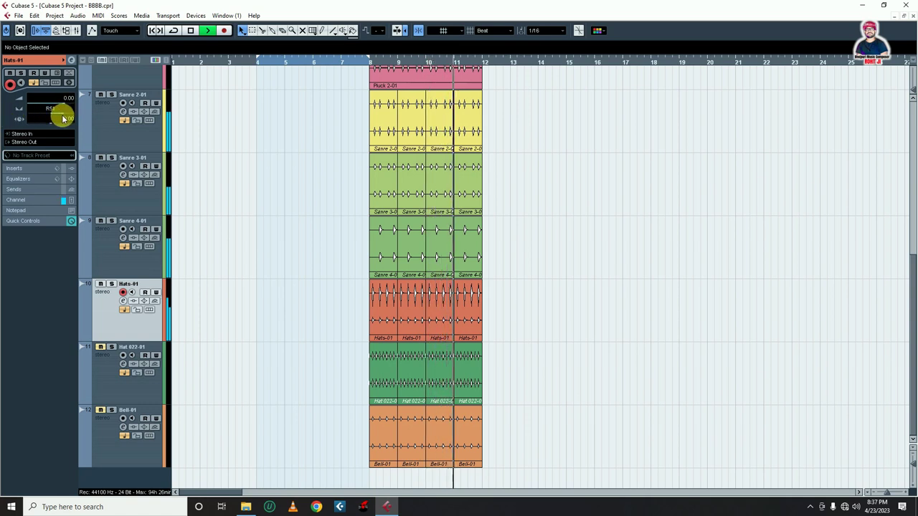
{"action": "key", "text": "space"}
- Adjust the stereo pan of the Hat 022-01 track and pan the Bell-01 track to R43
{"action": "left_click", "coordinate": [104, 377]}
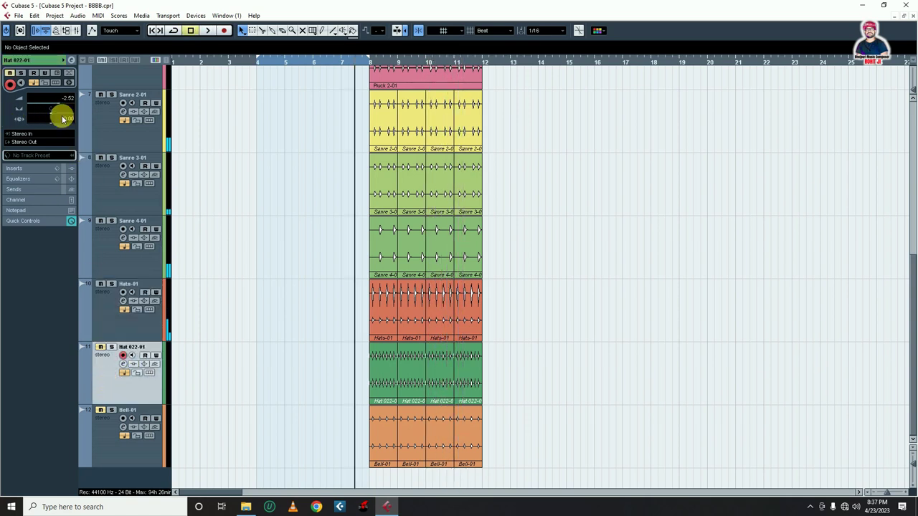
{"action": "left_click_drag", "start_coordinate": [50, 116], "coordinate": [62, 118]}
{"action": "left_click", "coordinate": [96, 447]}
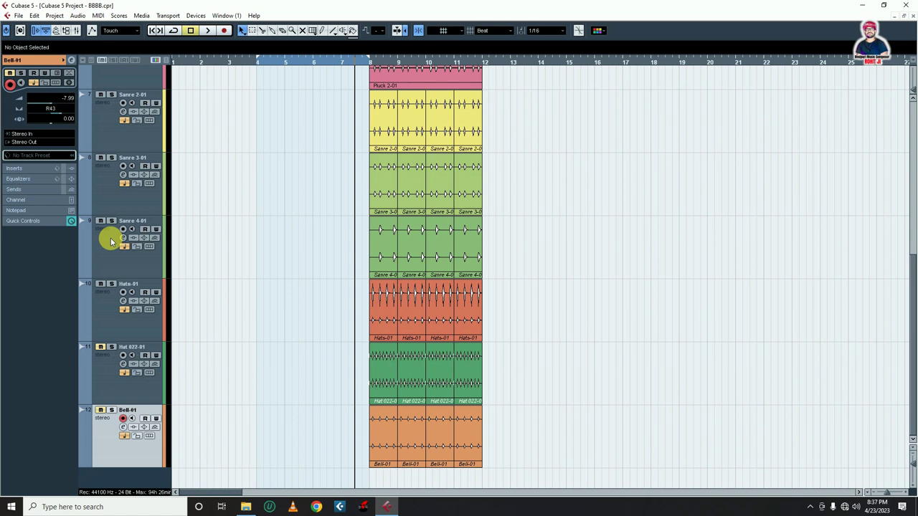
- Unmute the Bell-01 and Hat 022-01 tracks and play the loop with the new panning
{"action": "left_click", "coordinate": [100, 414]}
{"action": "key", "text": "space"}
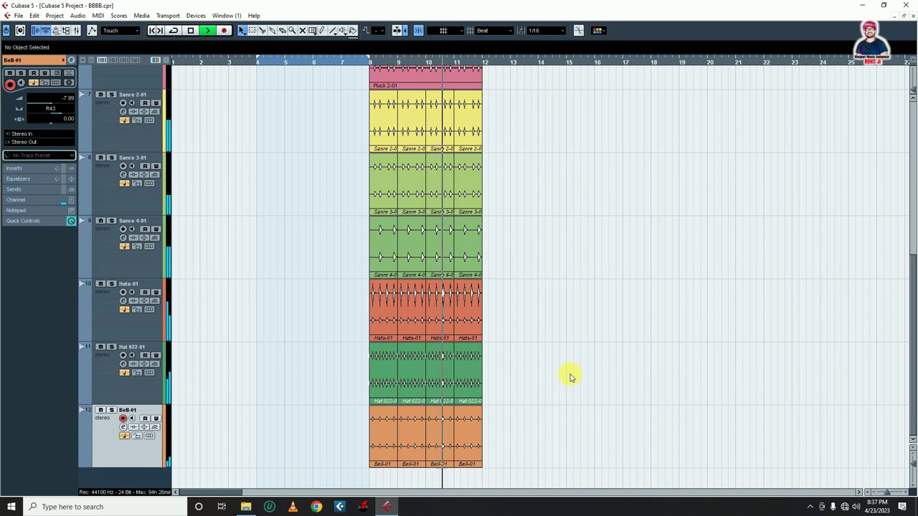
- Stop the playback and set the Bell-01 track's volume to -3.95
{"action": "scroll", "coordinate": [572, 378], "scroll_direction": "up", "scroll_amount": 1}
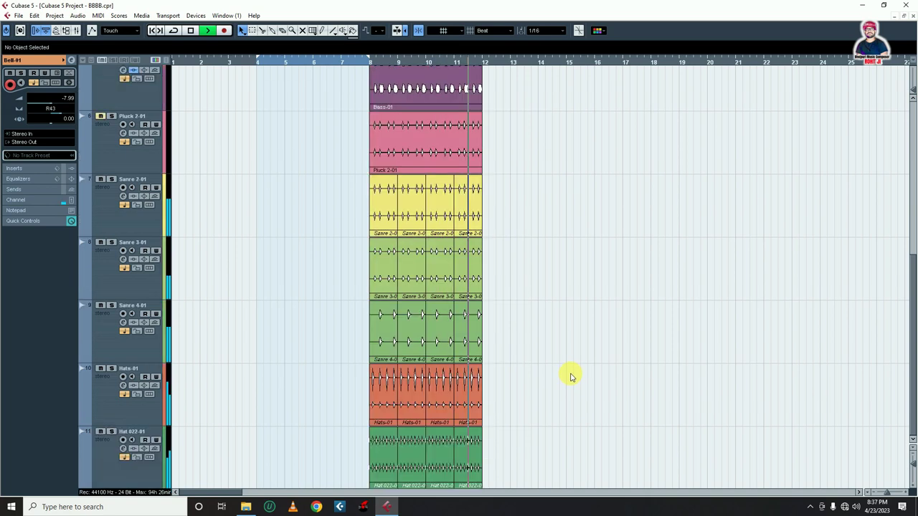
{"action": "key", "text": "space"}
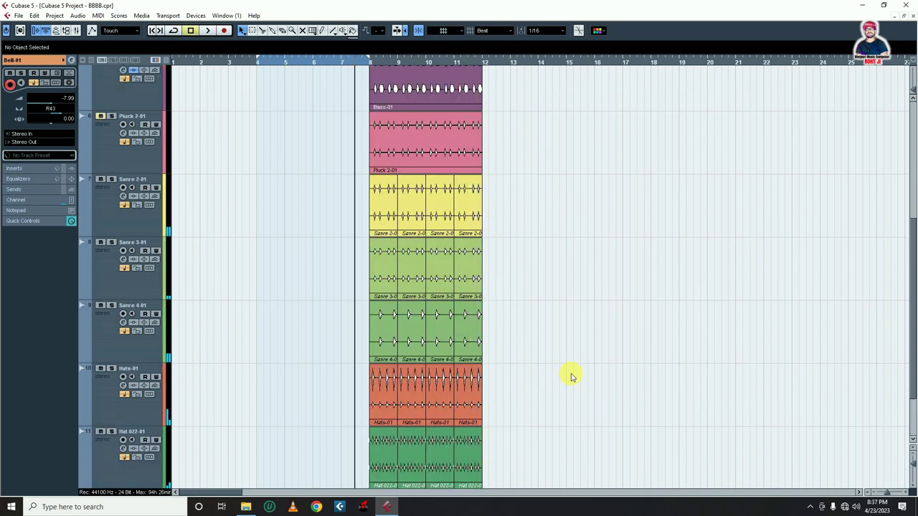
{"action": "scroll", "coordinate": [572, 378], "scroll_direction": "down", "scroll_amount": 2}
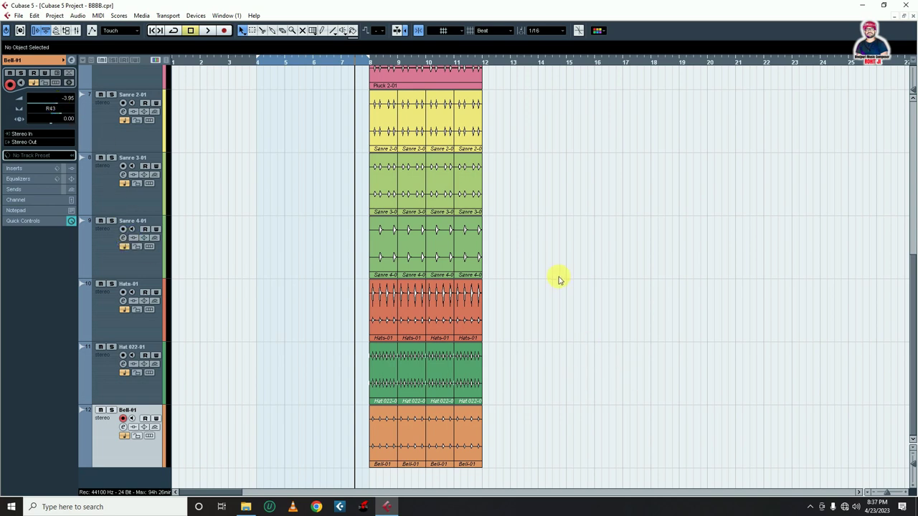
- Select all the percussion clips between bars 8 and 12 and duplicate them to fill bars 12 to 16
{"action": "scroll", "coordinate": [560, 280], "scroll_direction": "up", "scroll_amount": 3}
{"action": "scroll", "coordinate": [512, 179], "scroll_direction": "up", "scroll_amount": 3}
{"action": "left_click_drag", "start_coordinate": [518, 143], "coordinate": [344, 480]}
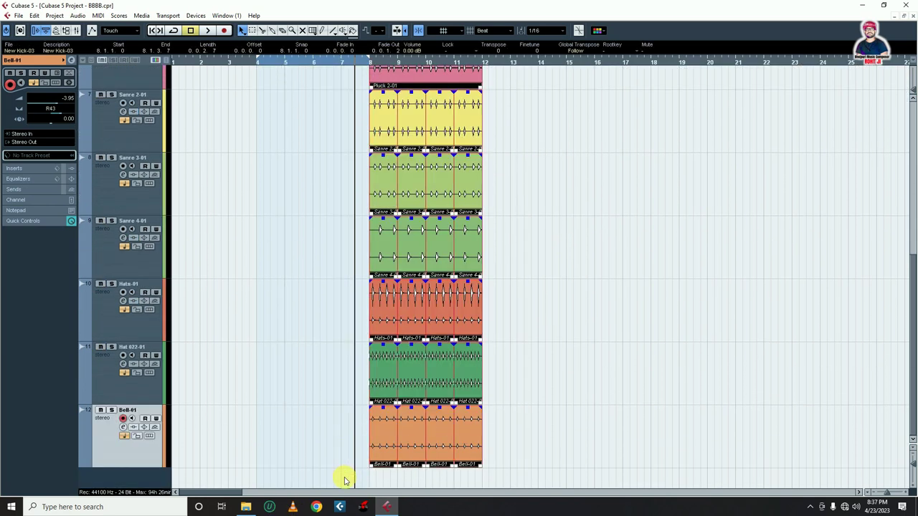
{"action": "key", "text": "ctrl+d"}
{"action": "left_click", "coordinate": [735, 419]}
- Delete the four Bell-01 clips between bars 8 and 12
{"action": "left_click_drag", "start_coordinate": [324, 443], "coordinate": [467, 437]}
{"action": "key", "text": "Delete"}
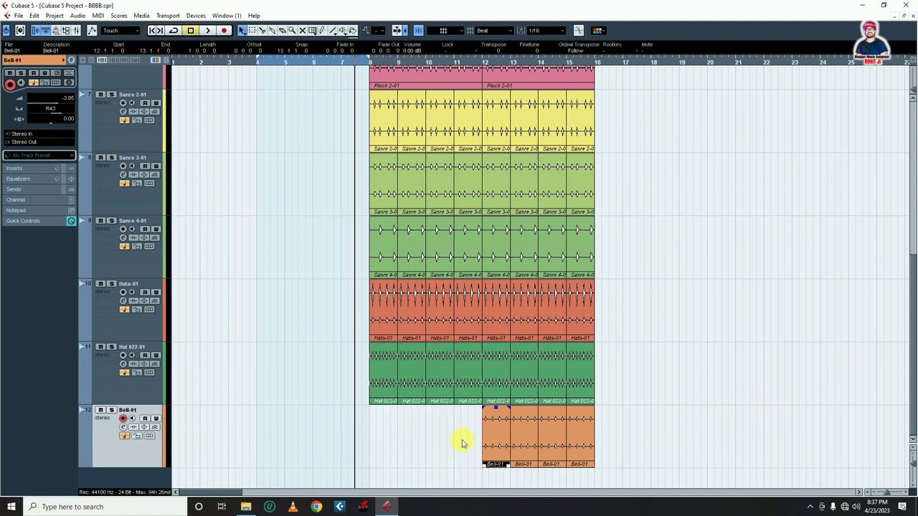
{"action": "left_click", "coordinate": [399, 450]}
- Switch to File Explorer and add the HUDKA 110 and Loops samples from New Beat Packed on new tracks below Bell-01 around bar 12
{"action": "left_click", "coordinate": [246, 507]}
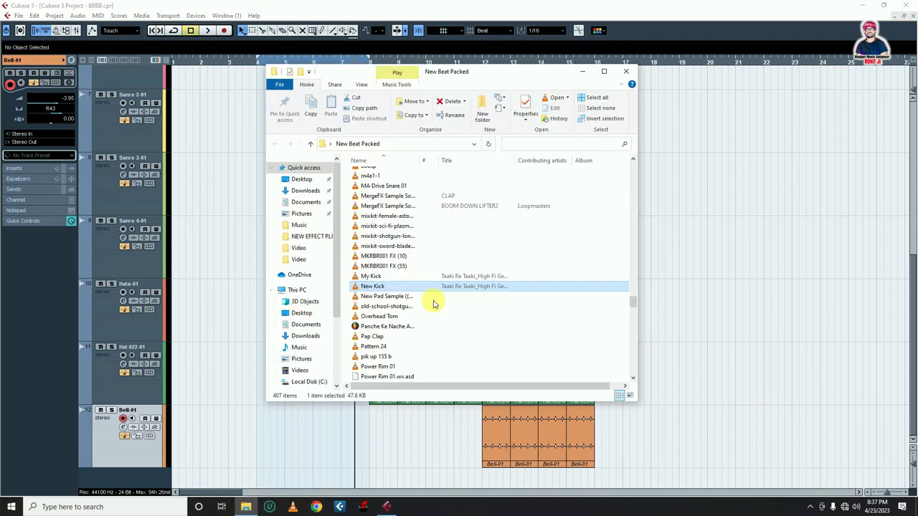
{"action": "left_click", "coordinate": [345, 308]}
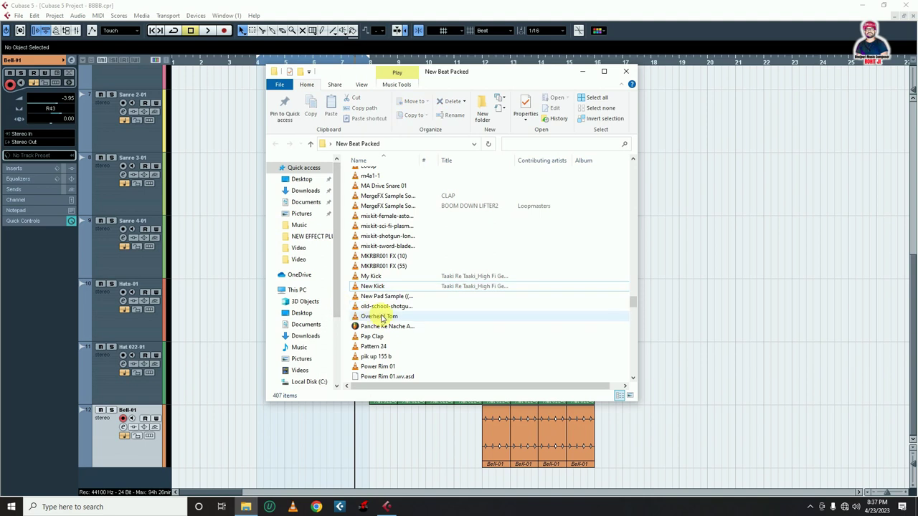
{"action": "scroll", "coordinate": [390, 312], "scroll_direction": "up", "scroll_amount": 7}
{"action": "scroll", "coordinate": [401, 307], "scroll_direction": "up", "scroll_amount": 12}
{"action": "scroll", "coordinate": [401, 307], "scroll_direction": "up", "scroll_amount": 5}
{"action": "scroll", "coordinate": [401, 307], "scroll_direction": "up", "scroll_amount": 3}
{"action": "scroll", "coordinate": [401, 307], "scroll_direction": "up", "scroll_amount": 6}
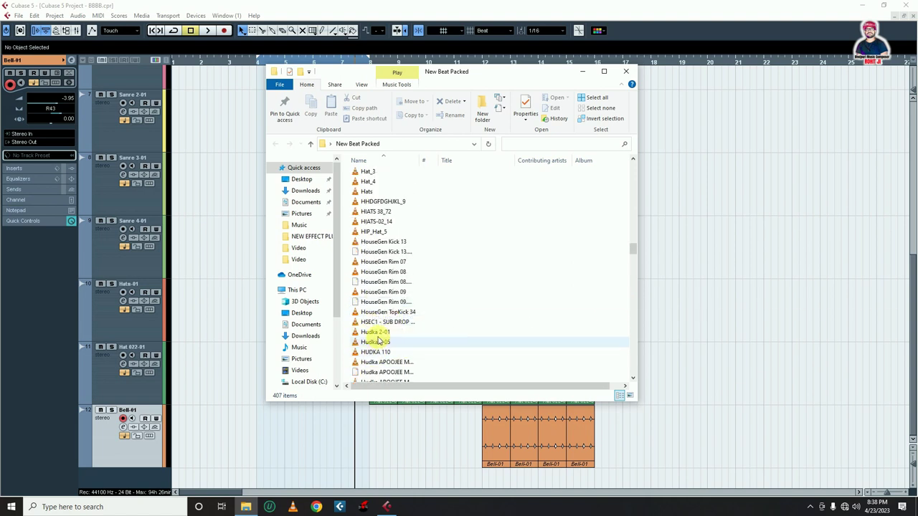
{"action": "left_click", "coordinate": [379, 352]}
{"action": "scroll", "coordinate": [469, 308], "scroll_direction": "down", "scroll_amount": 13}
{"action": "scroll", "coordinate": [469, 309], "scroll_direction": "down", "scroll_amount": 4}
{"action": "scroll", "coordinate": [445, 305], "scroll_direction": "down", "scroll_amount": 10}
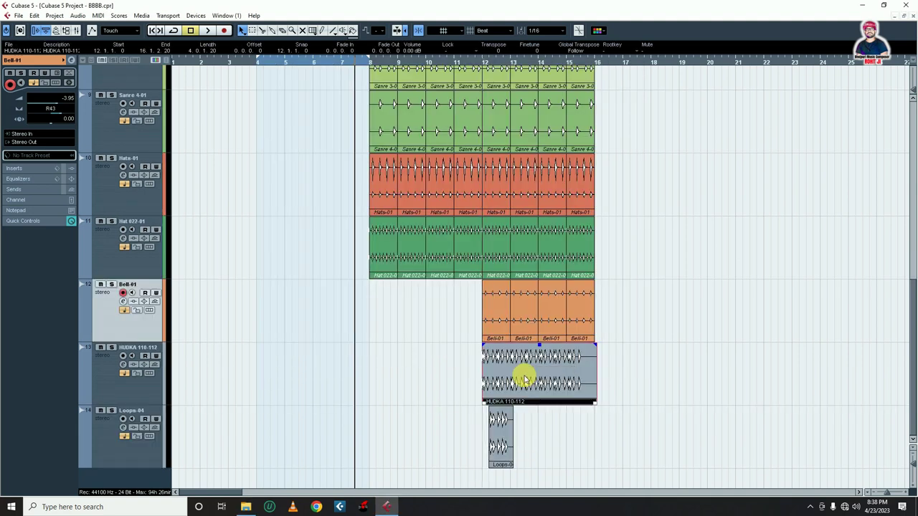
{"action": "left_click", "coordinate": [680, 332]}
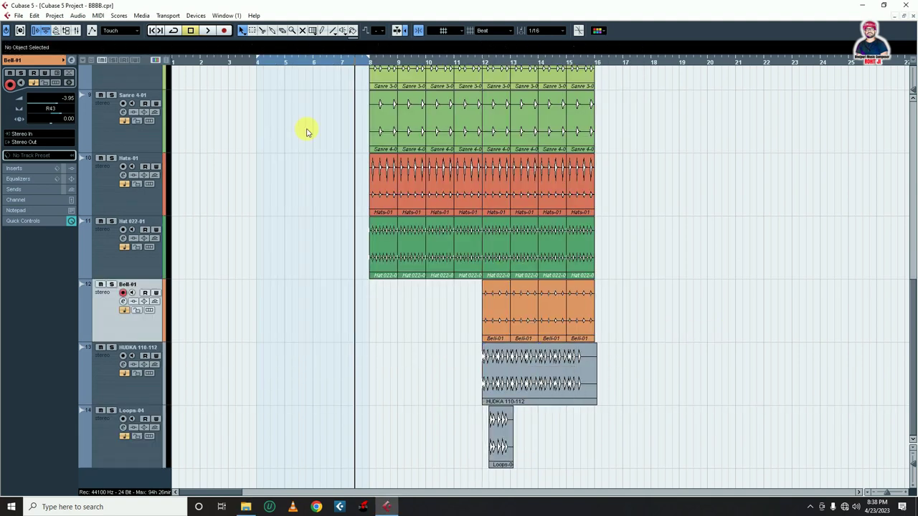
- Enable Sizing Applies Time Stretch and stretch the HUDKA 110-112 clip so it ends exactly at bar 16
{"action": "left_click", "coordinate": [242, 30]}
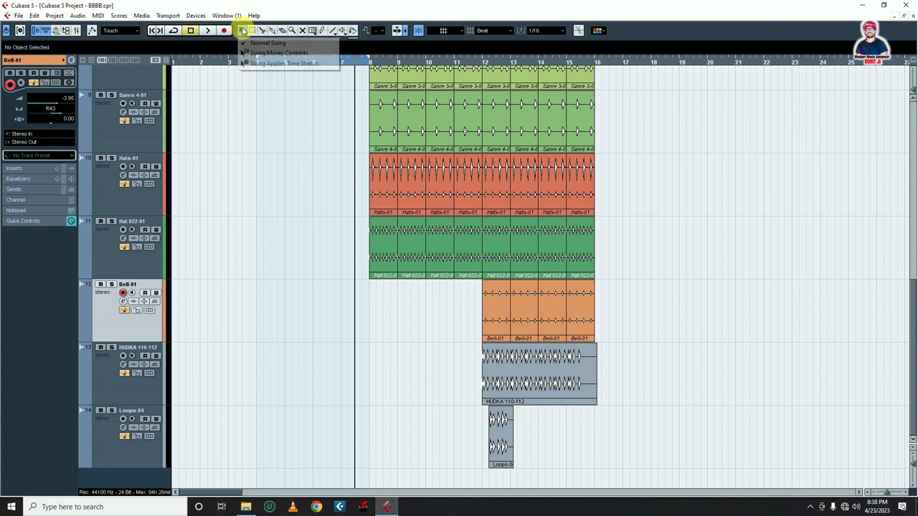
{"action": "left_click", "coordinate": [303, 63]}
{"action": "left_click", "coordinate": [477, 63]}
{"action": "key", "text": "h"}
{"action": "key", "text": "h"}
{"action": "key", "text": "h"}
{"action": "key", "text": "h"}
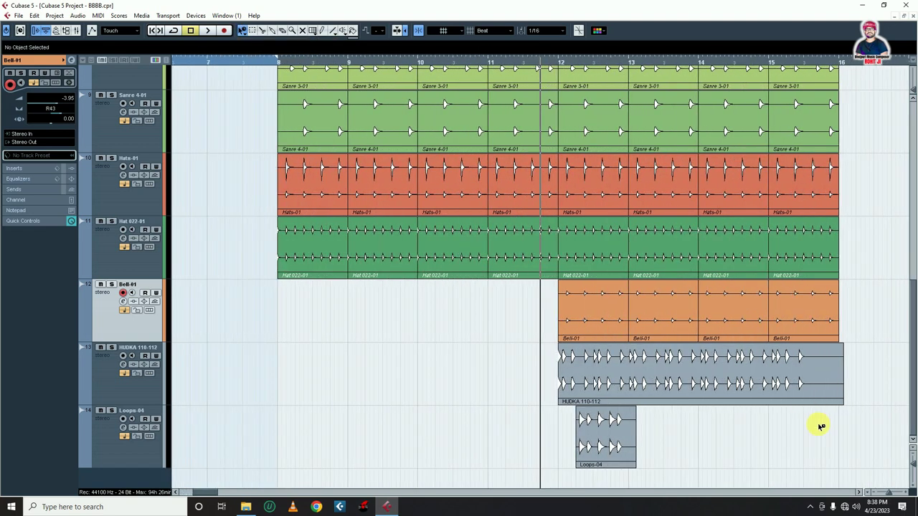
{"action": "left_click", "coordinate": [860, 494]}
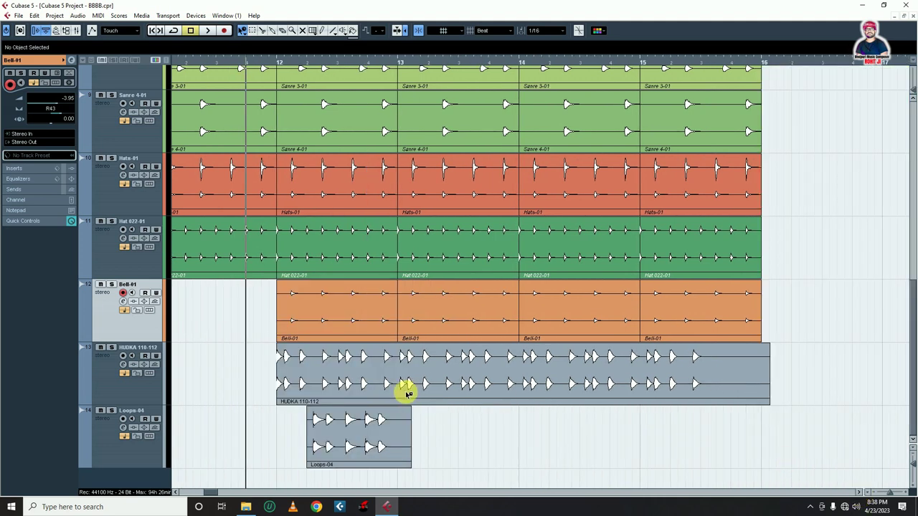
{"action": "left_click_drag", "start_coordinate": [767, 400], "coordinate": [755, 402]}
{"action": "left_click", "coordinate": [811, 368]}
- Move the Loops-04 clip to start at bar 12 and time-stretch it to end at bar 13
{"action": "left_click_drag", "start_coordinate": [345, 416], "coordinate": [319, 441]}
{"action": "left_click_drag", "start_coordinate": [381, 467], "coordinate": [399, 464]}
{"action": "left_click", "coordinate": [442, 453]}
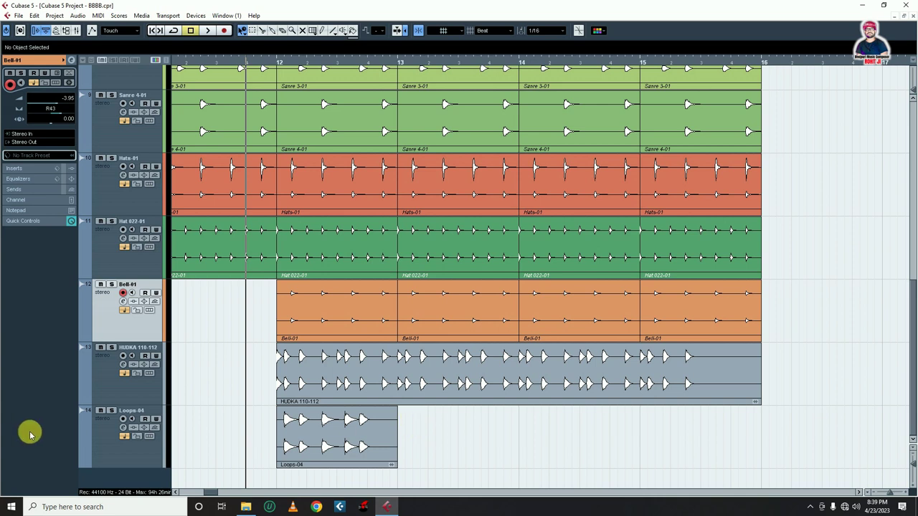
- Mute the Loops-04 track, choose the Split tool and play the section from just before bar 12 to hear the HUDKA clip
{"action": "left_click", "coordinate": [103, 411]}
{"action": "key", "text": "g"}
{"action": "key", "text": "g"}
{"action": "key", "text": "g"}
{"action": "key", "text": "g"}
{"action": "key", "text": "g"}
{"action": "key", "text": "g"}
{"action": "key", "text": "g"}
{"action": "key", "text": "g"}
{"action": "key", "text": "g"}
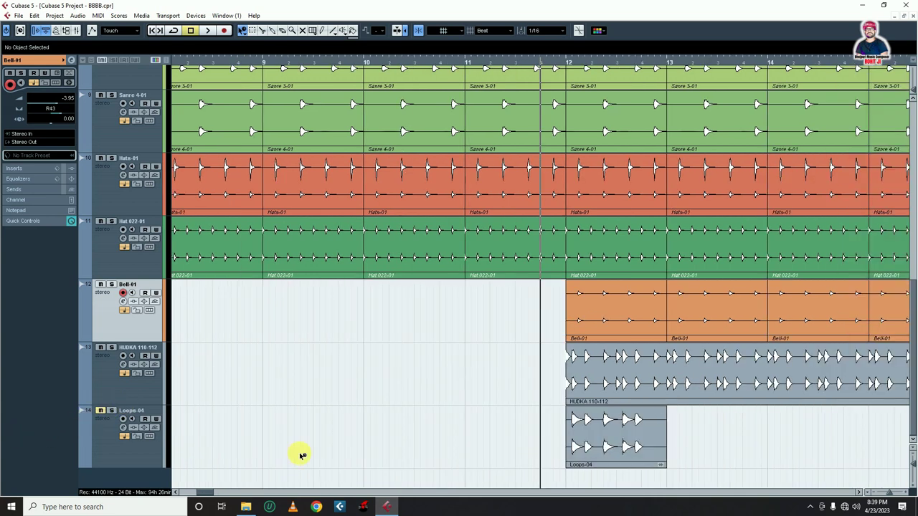
{"action": "right_click", "coordinate": [495, 431]}
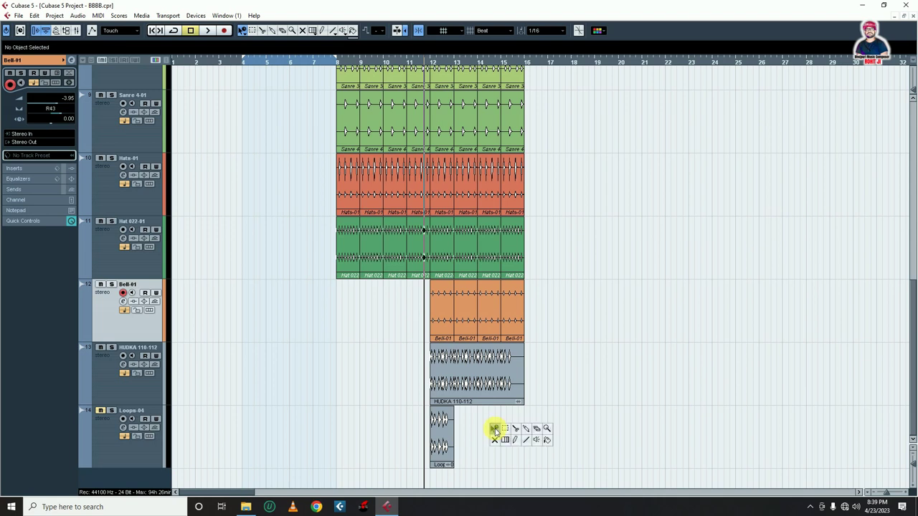
{"action": "left_click", "coordinate": [517, 431]}
{"action": "key", "text": "space"}
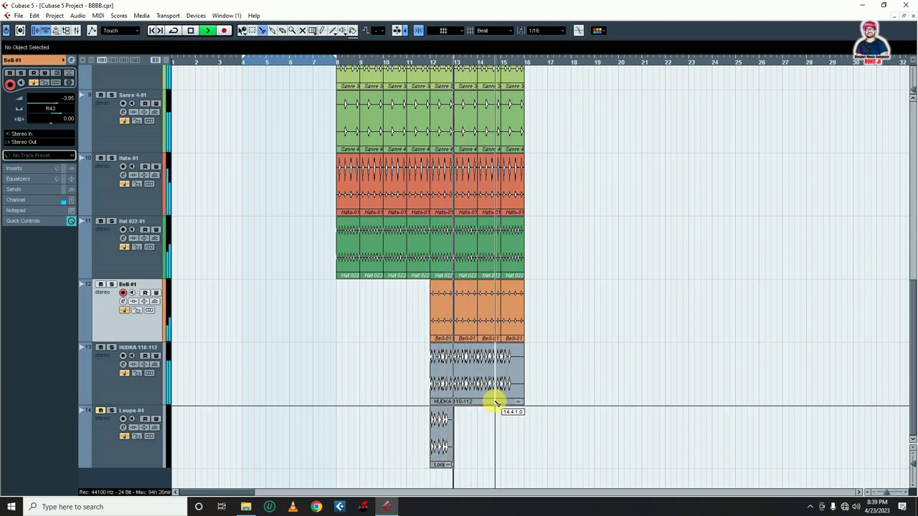
{"action": "key", "text": "space"}
- Split the HUDKA 110-112 clip at bar 14 and erase its second half
{"action": "key", "text": "h"}
{"action": "key", "text": "h"}
{"action": "key", "text": "h"}
{"action": "key", "text": "h"}
{"action": "key", "text": "h"}
{"action": "key", "text": "h"}
{"action": "key", "text": "h"}
{"action": "key", "text": "h"}
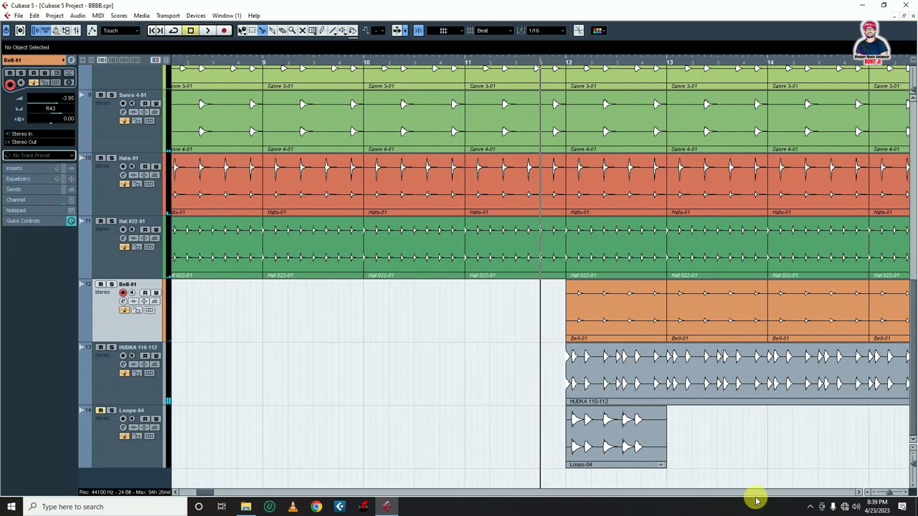
{"action": "left_click", "coordinate": [862, 494]}
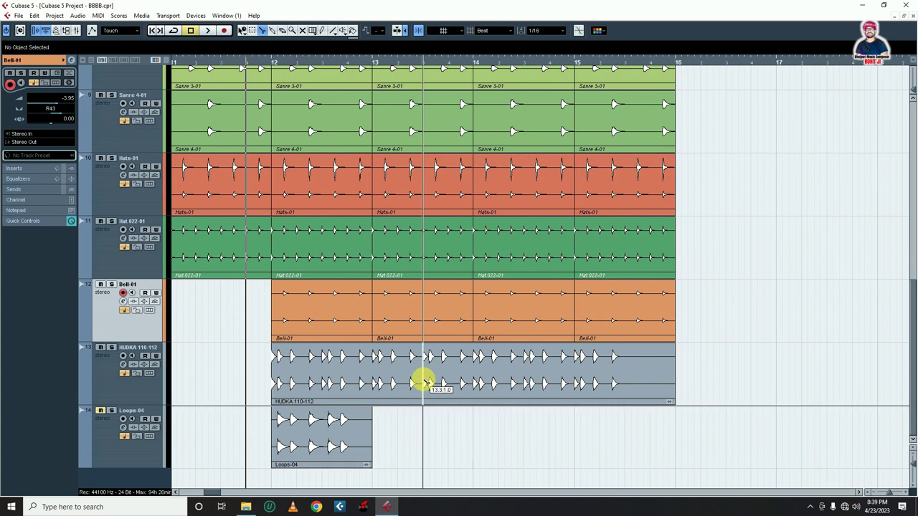
{"action": "right_click", "coordinate": [453, 441]}
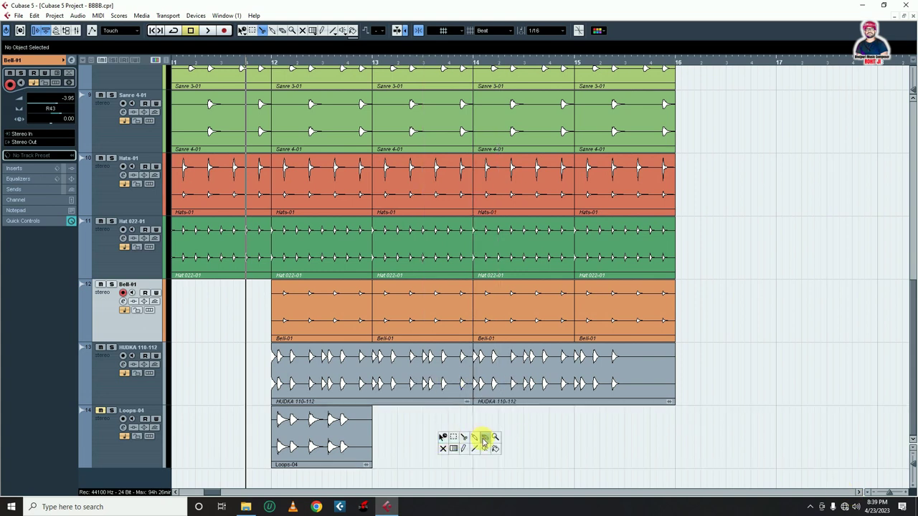
{"action": "left_click", "coordinate": [484, 441]}
{"action": "left_click", "coordinate": [538, 375]}
{"action": "key", "text": "1"}
- Duplicate the remaining two-bar HUDKA 110-112 clip so it fills bars 14 to 16
{"action": "left_click", "coordinate": [405, 371]}
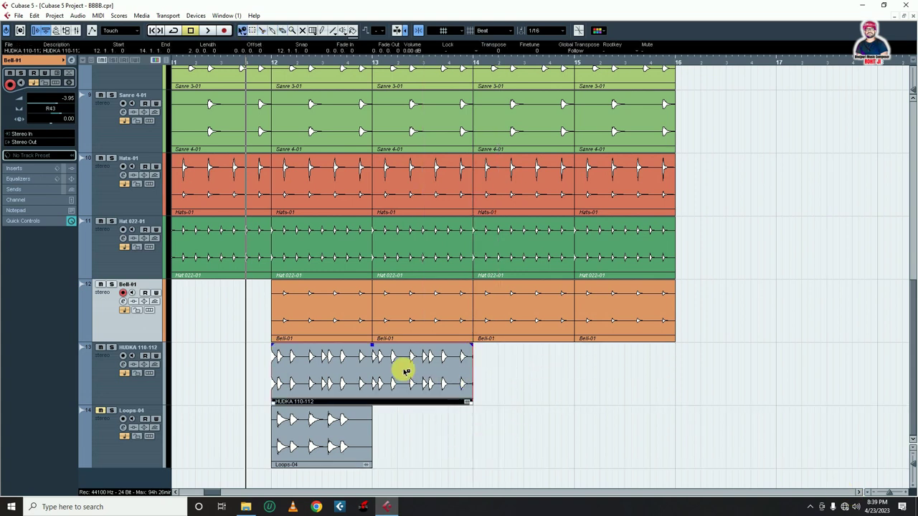
{"action": "key", "text": "ctrl+d"}
{"action": "left_click", "coordinate": [574, 435]}
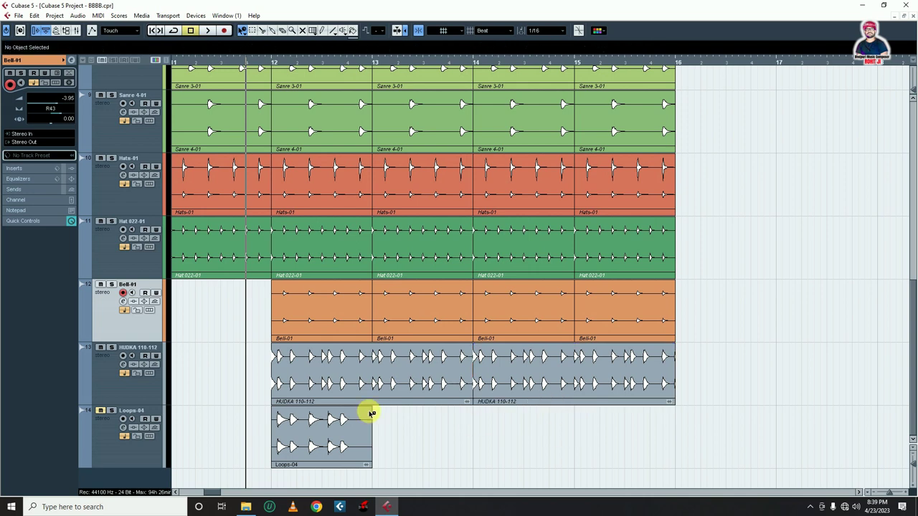
- Clear the cycle range over bars 4 to 8, leaving the locator marker just past bar 7
{"action": "key", "text": "g"}
{"action": "key", "text": "g"}
{"action": "key", "text": "g"}
{"action": "key", "text": "g"}
{"action": "key", "text": "g"}
{"action": "key", "text": "g"}
{"action": "key", "text": "g"}
{"action": "key", "text": "g"}
{"action": "key", "text": "g"}
{"action": "key", "text": "g"}
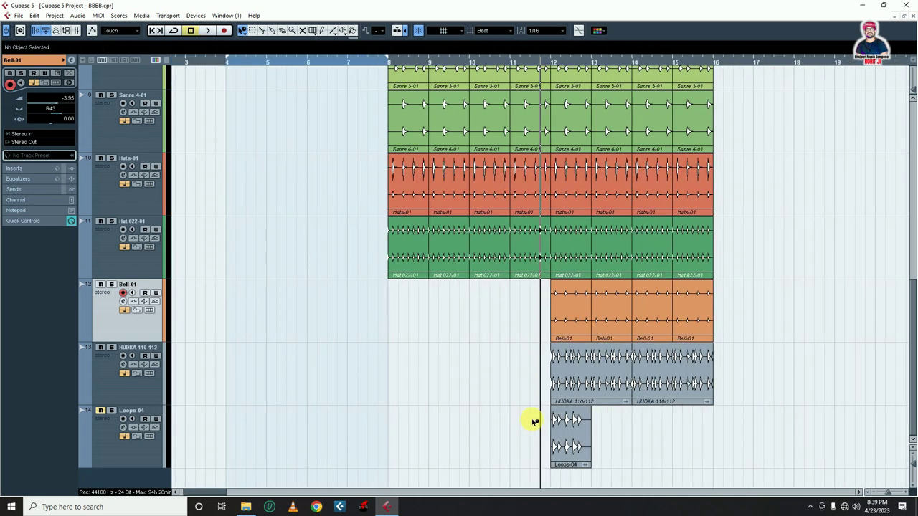
{"action": "scroll", "coordinate": [500, 339], "scroll_direction": "up", "scroll_amount": 8}
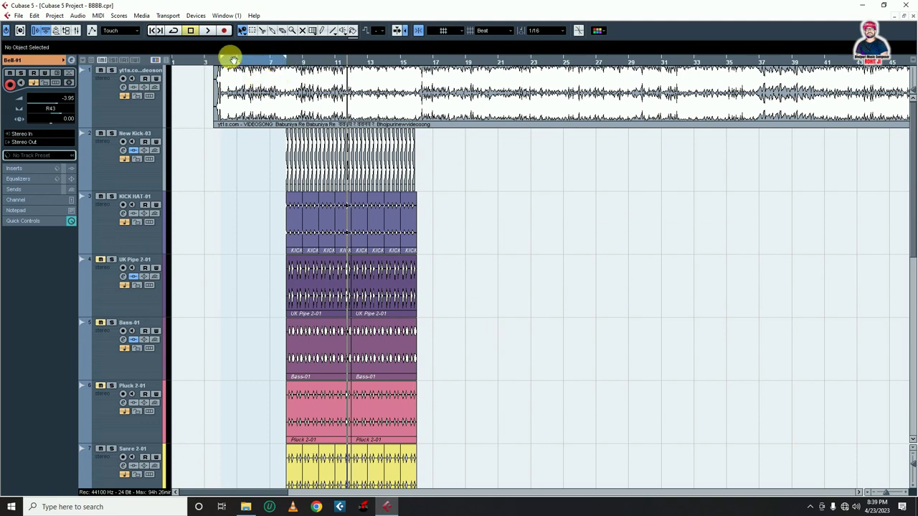
{"action": "left_click_drag", "start_coordinate": [246, 60], "coordinate": [181, 61]}
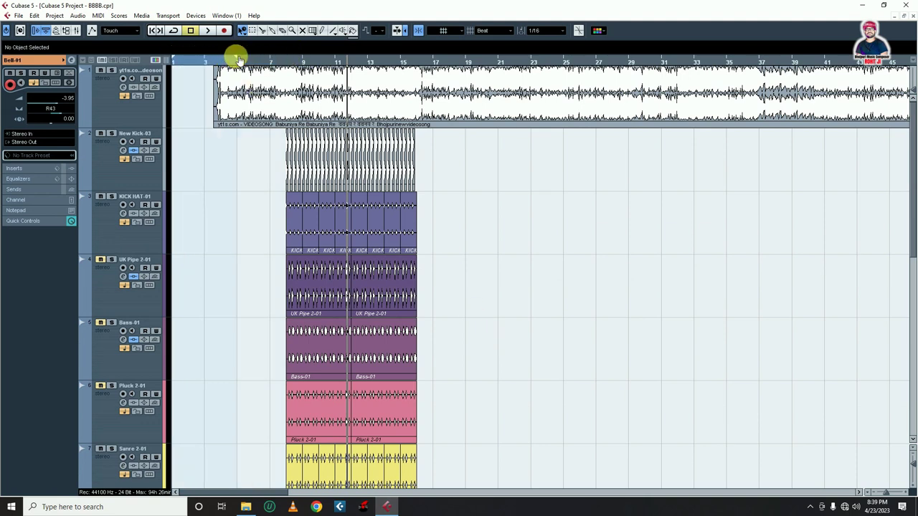
{"action": "left_click", "coordinate": [273, 58]}
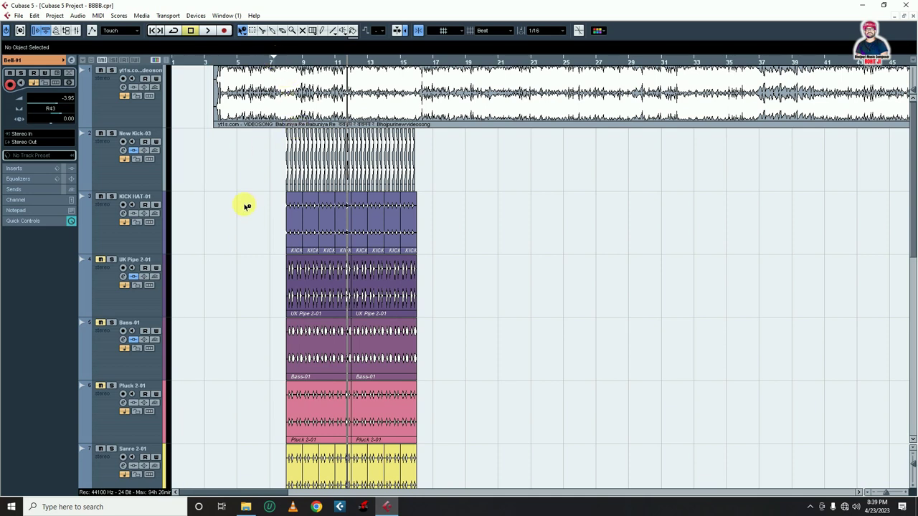
- Unmute the UK Pipe 2-01, Bass-01 and Pluck 2-01 tracks and start playback just before bar 8
{"action": "left_click", "coordinate": [100, 323]}
{"action": "left_click", "coordinate": [101, 387]}
{"action": "left_click", "coordinate": [280, 61]}
{"action": "key", "text": "space"}
- Review all the tracks while the arrangement plays from bar 8 past bar 13, then stop playback
{"action": "scroll", "coordinate": [440, 269], "scroll_direction": "down", "scroll_amount": 6}
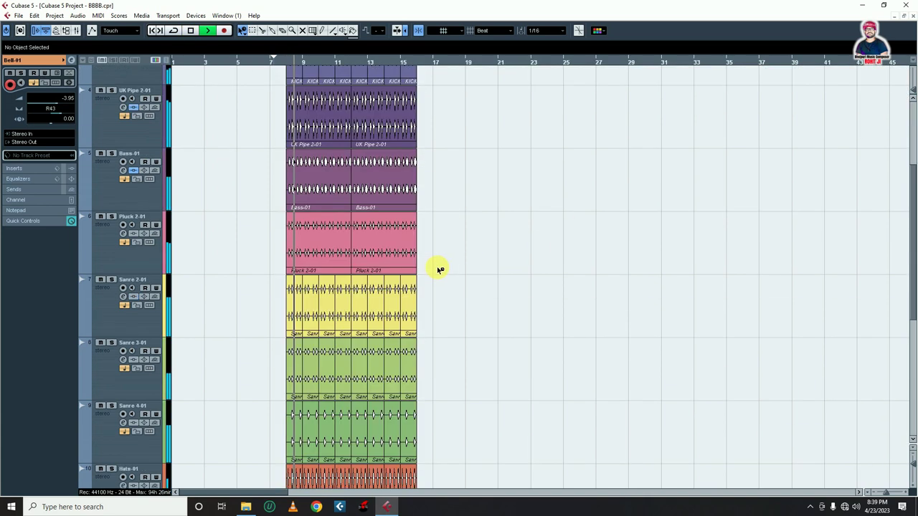
{"action": "scroll", "coordinate": [444, 266], "scroll_direction": "down", "scroll_amount": 2}
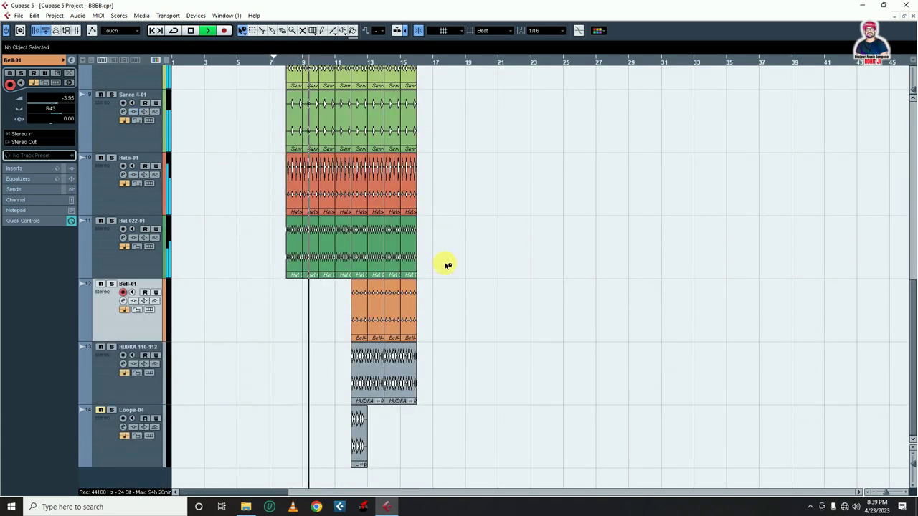
{"action": "scroll", "coordinate": [445, 265], "scroll_direction": "up", "scroll_amount": 5}
{"action": "scroll", "coordinate": [444, 266], "scroll_direction": "up", "scroll_amount": 3}
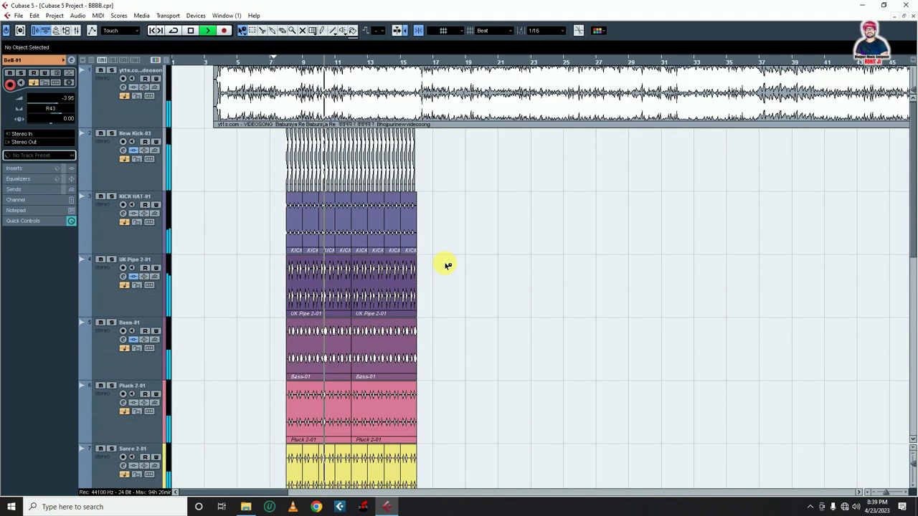
{"action": "scroll", "coordinate": [444, 266], "scroll_direction": "down", "scroll_amount": 4}
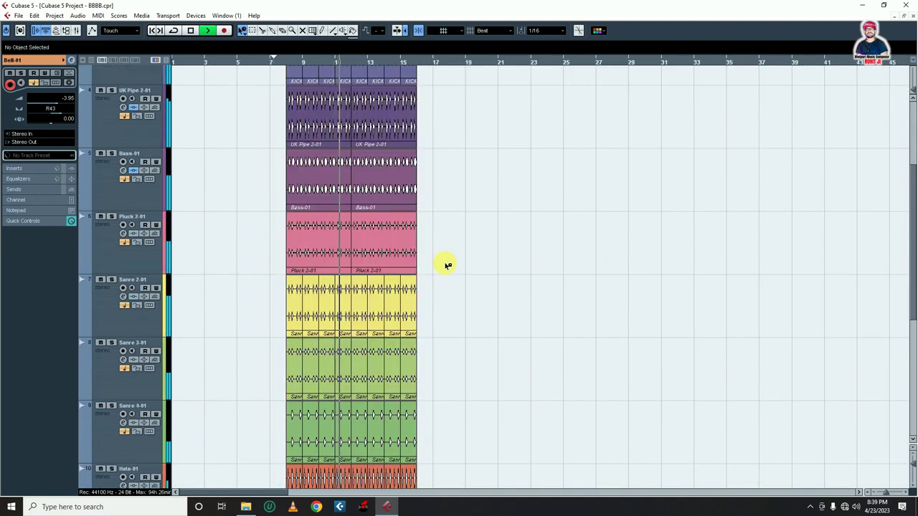
{"action": "scroll", "coordinate": [445, 265], "scroll_direction": "down", "scroll_amount": 4}
{"action": "scroll", "coordinate": [479, 275], "scroll_direction": "down", "scroll_amount": 1}
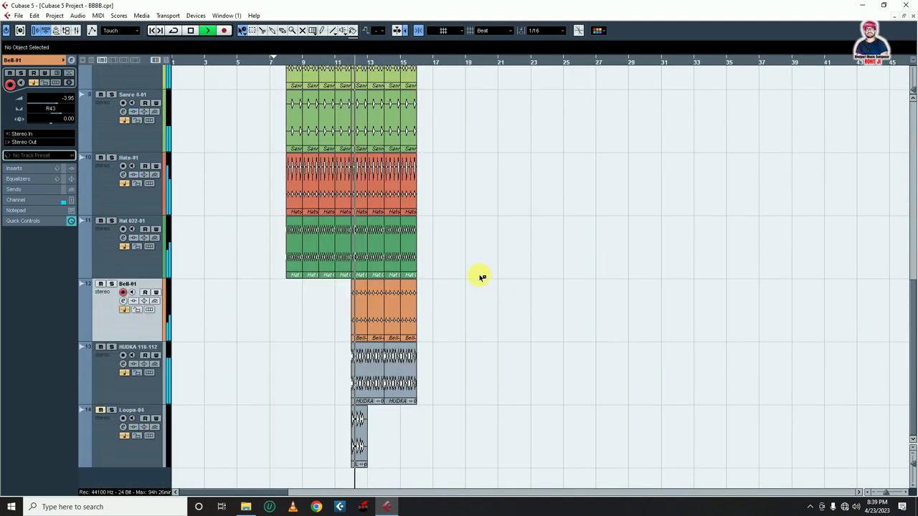
{"action": "scroll", "coordinate": [478, 277], "scroll_direction": "up", "scroll_amount": 4}
{"action": "scroll", "coordinate": [478, 276], "scroll_direction": "down", "scroll_amount": 4}
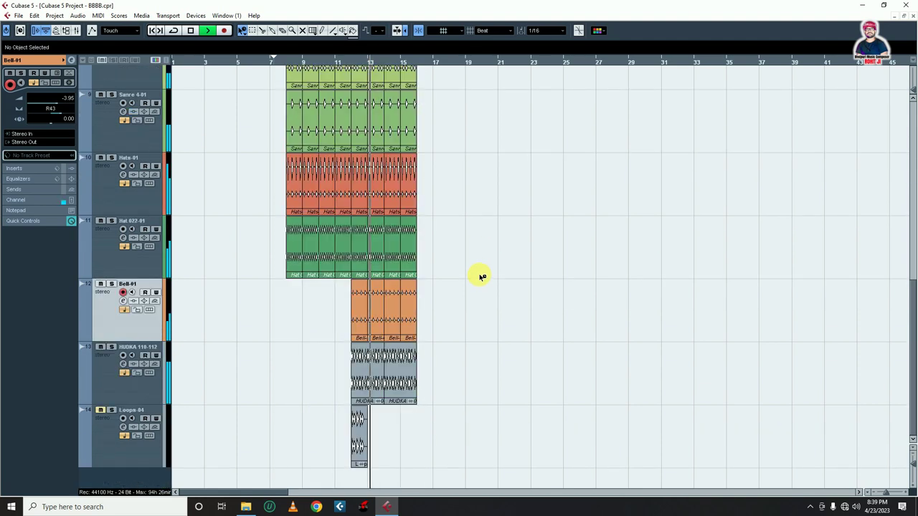
{"action": "key", "text": "space"}
- Set the HUDKA 110-112 track's volume to -5.31 and start playback just before bar 12
{"action": "left_click", "coordinate": [91, 373]}
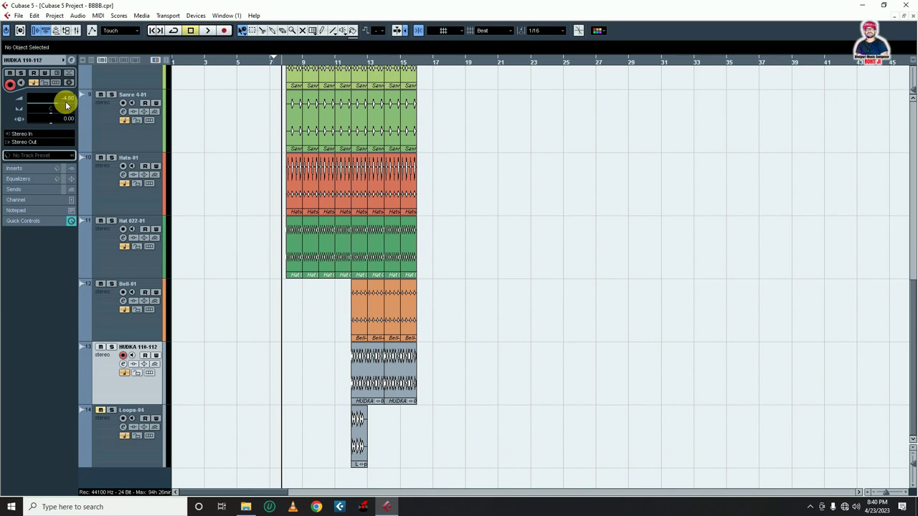
{"action": "left_click", "coordinate": [348, 64]}
{"action": "key", "text": "space"}
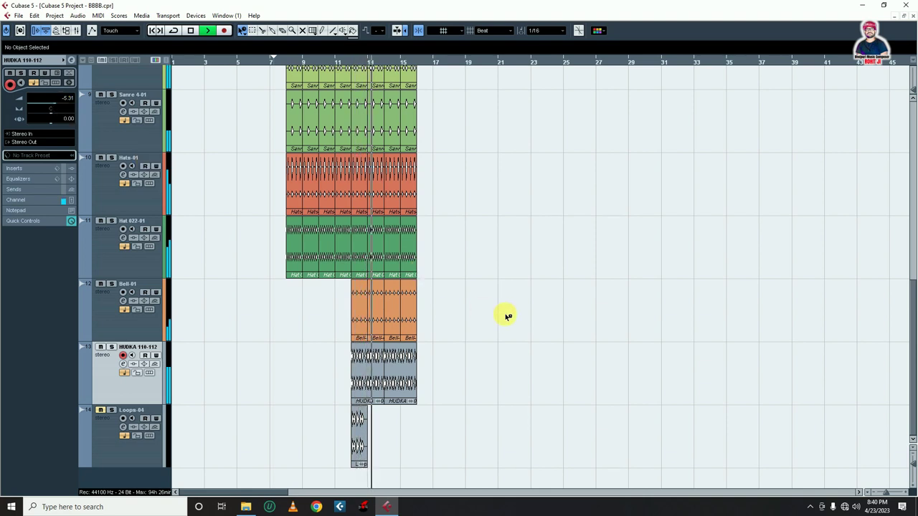
- Switch the selection tool back to Normal Sizing and stop the playback
{"action": "scroll", "coordinate": [494, 304], "scroll_direction": "up", "scroll_amount": 8}
{"action": "right_click", "coordinate": [502, 256]}
{"action": "left_click", "coordinate": [505, 257]}
{"action": "left_click", "coordinate": [241, 31]}
{"action": "left_click", "coordinate": [266, 42]}
{"action": "key", "text": "space"}
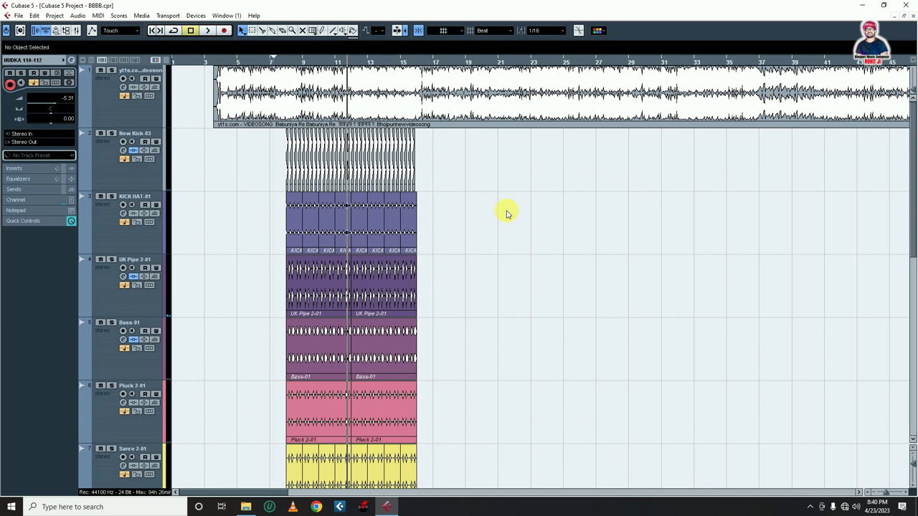
- Copy the bar 8 to 12 events of the KICK HAT-01 through Hat 022-01 tracks to start at bar 4
{"action": "scroll", "coordinate": [281, 231], "scroll_direction": "down", "scroll_amount": 3}
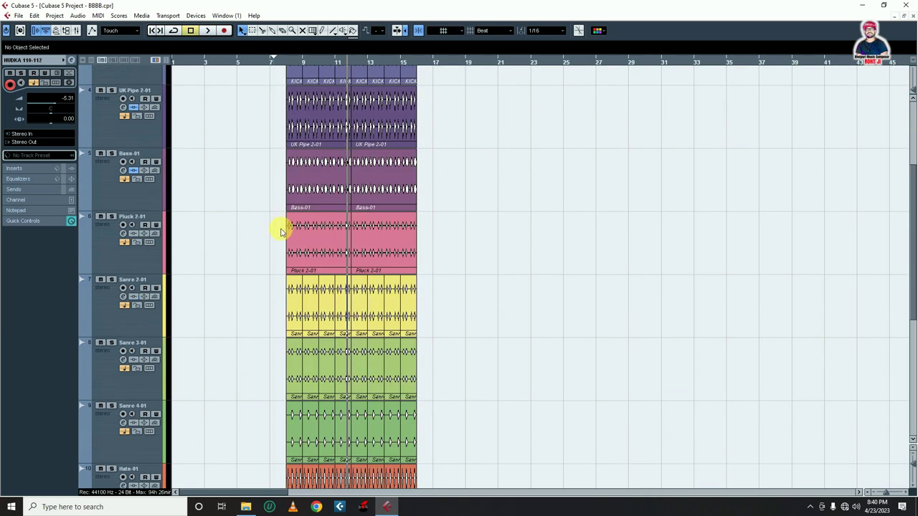
{"action": "scroll", "coordinate": [268, 272], "scroll_direction": "down", "scroll_amount": 4}
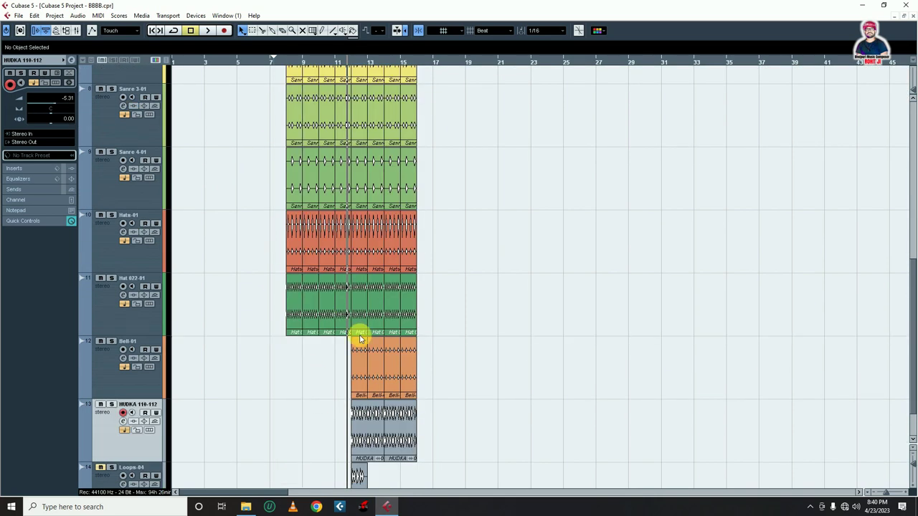
{"action": "scroll", "coordinate": [244, 280], "scroll_direction": "up", "scroll_amount": 7}
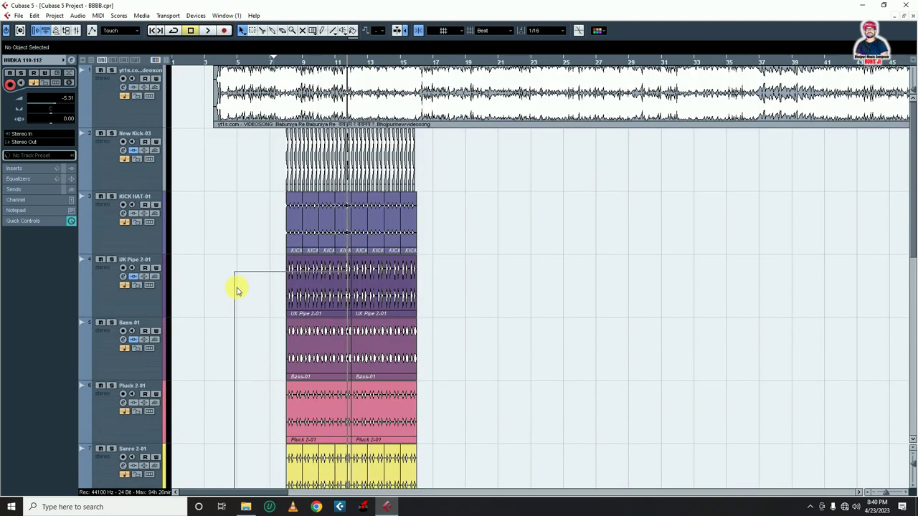
{"action": "left_click_drag", "start_coordinate": [260, 273], "coordinate": [261, 232]}
{"action": "left_click_drag", "start_coordinate": [308, 276], "coordinate": [241, 274]}
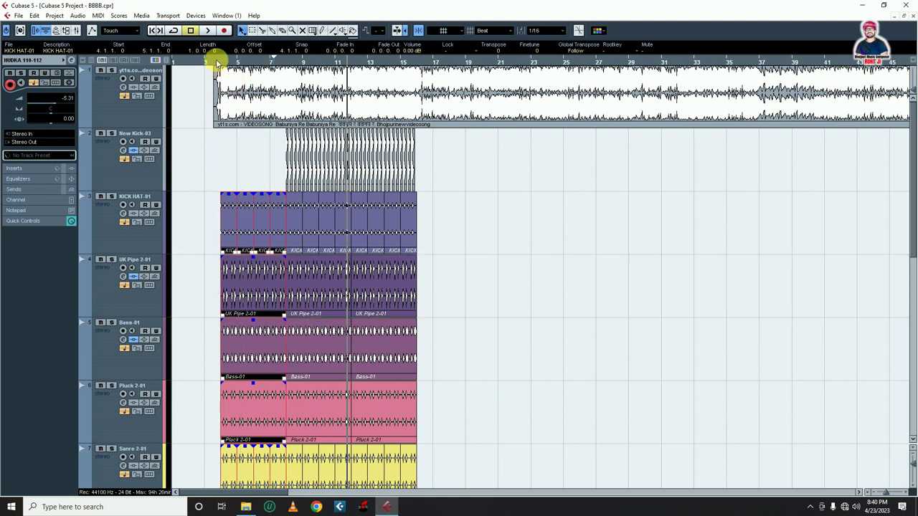
{"action": "left_click", "coordinate": [561, 263]}
- Add one instrument track with Groove Agent ONE as its VST instrument below the HUDKA 110-112 track
{"action": "scroll", "coordinate": [406, 257], "scroll_direction": "down", "scroll_amount": 5}
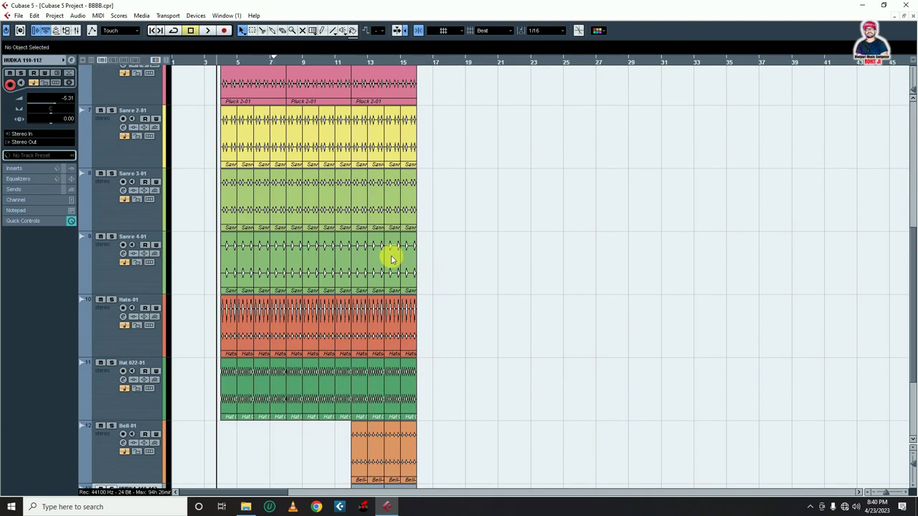
{"action": "scroll", "coordinate": [392, 259], "scroll_direction": "down", "scroll_amount": 3}
{"action": "right_click", "coordinate": [127, 484]}
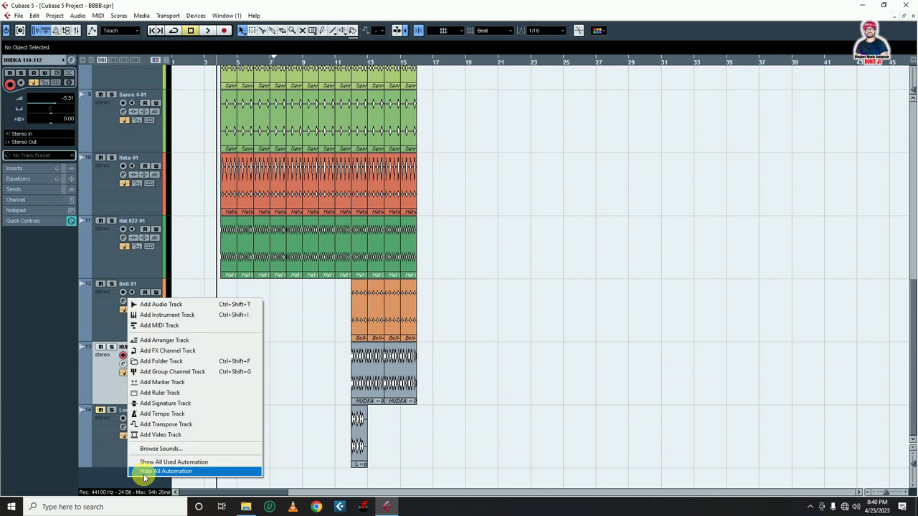
{"action": "left_click", "coordinate": [172, 315]}
{"action": "left_click", "coordinate": [423, 102]}
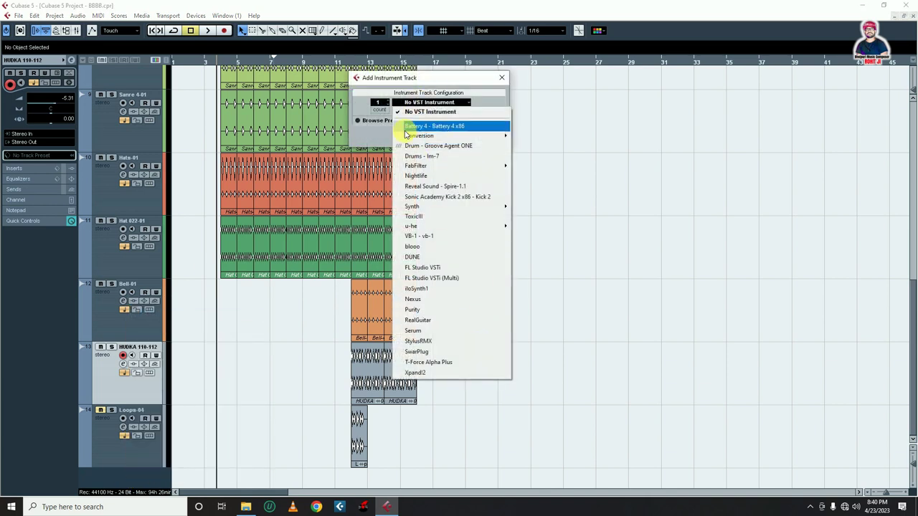
{"action": "left_click", "coordinate": [434, 126]}
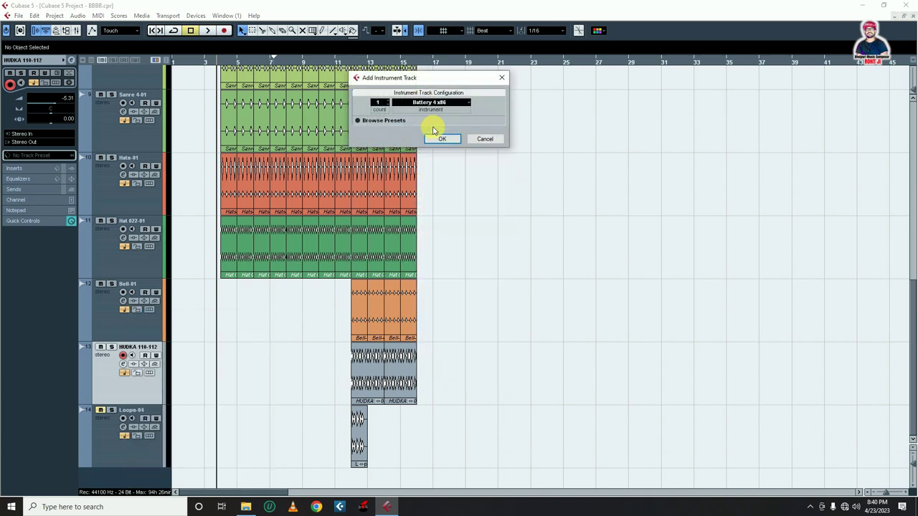
{"action": "left_click", "coordinate": [432, 102]}
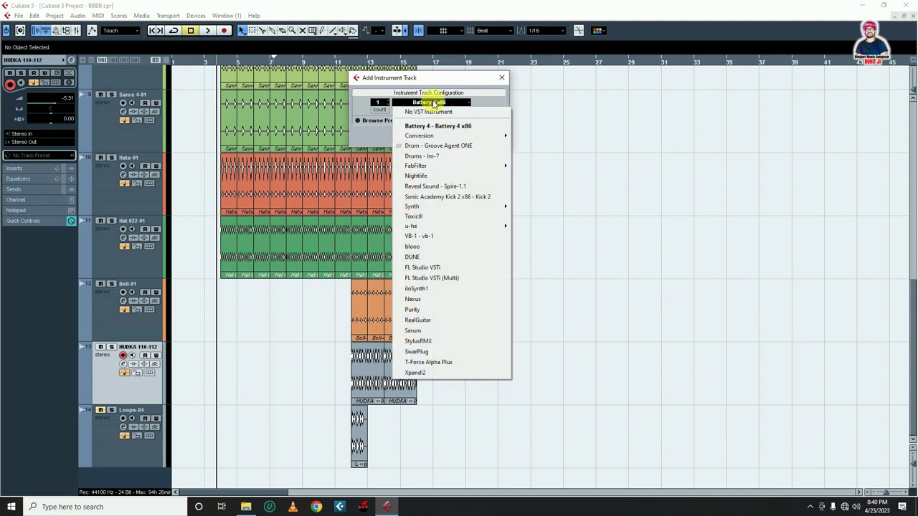
{"action": "left_click", "coordinate": [454, 147]}
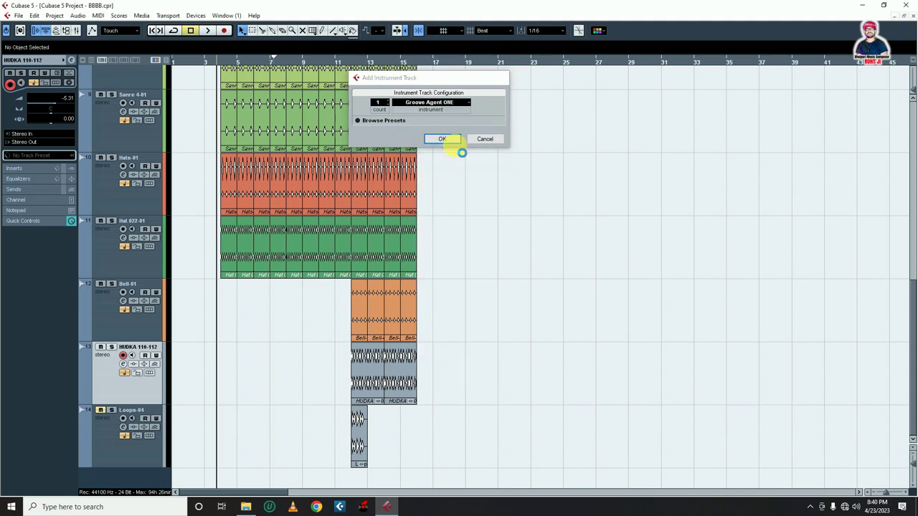
{"action": "left_click", "coordinate": [453, 143]}
{"action": "scroll", "coordinate": [502, 265], "scroll_direction": "down", "scroll_amount": 2}
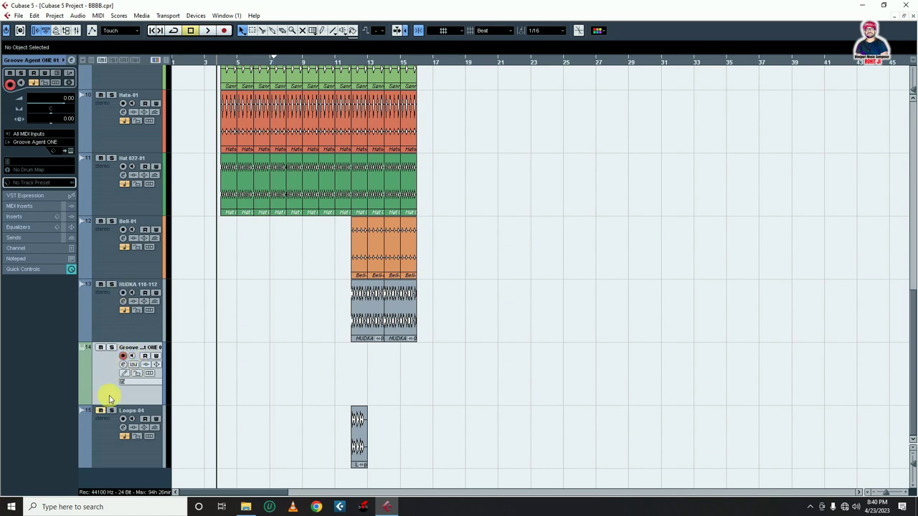
{"action": "right_click", "coordinate": [127, 473]}
{"action": "left_click", "coordinate": [179, 308]}
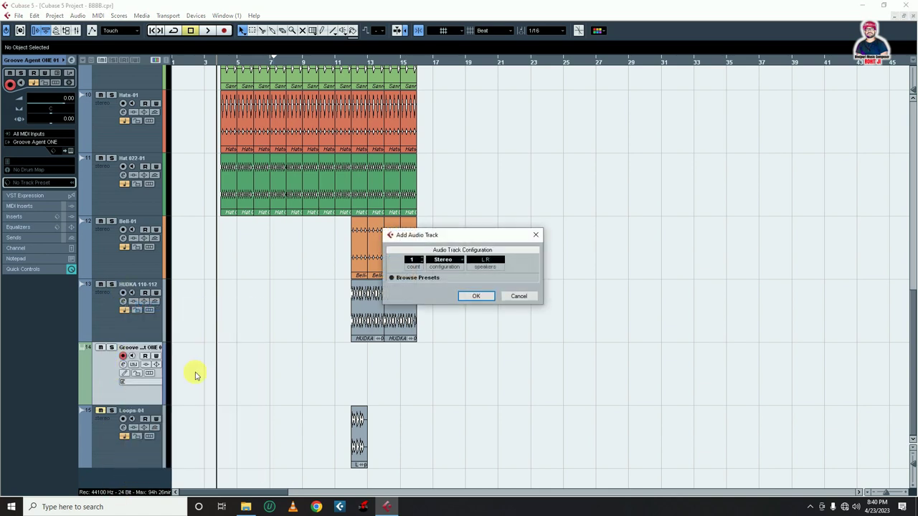
{"action": "left_click", "coordinate": [518, 296]}
{"action": "right_click", "coordinate": [148, 476]}
{"action": "left_click", "coordinate": [208, 310]}
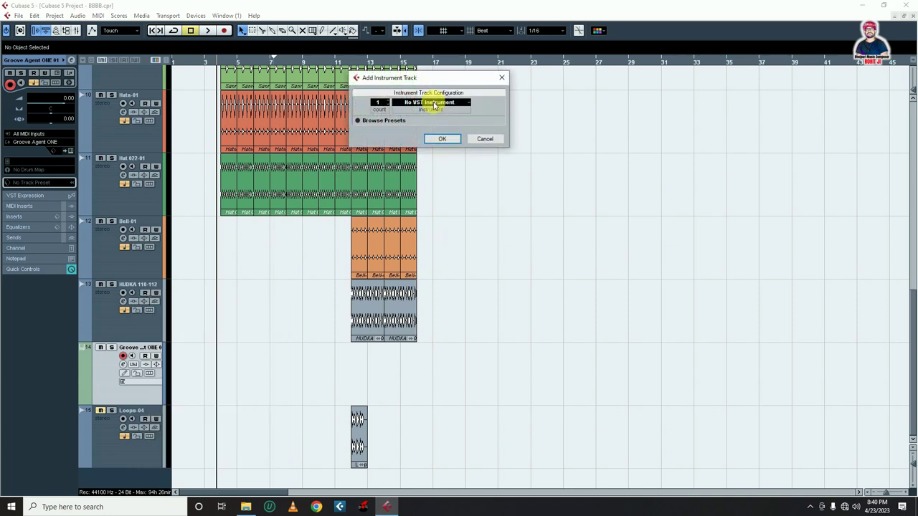
{"action": "left_click", "coordinate": [434, 104]}
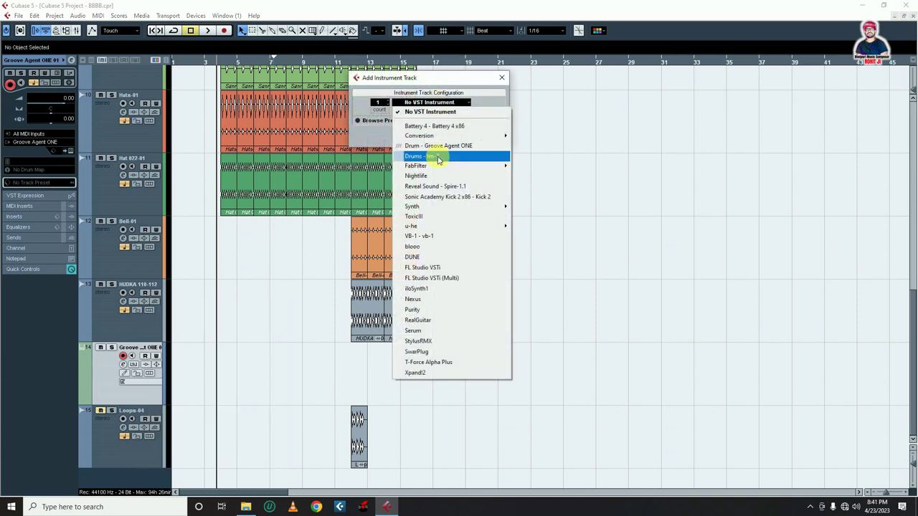
{"action": "left_click", "coordinate": [652, 273]}
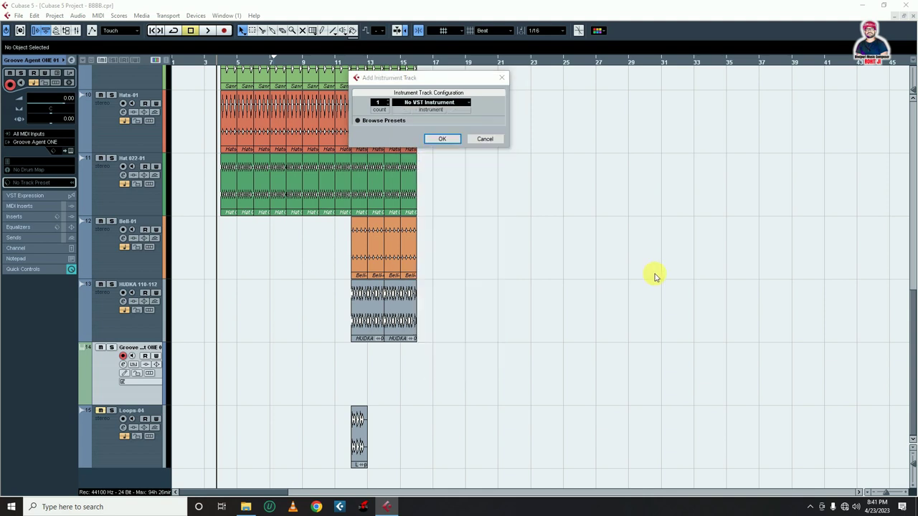
{"action": "left_click", "coordinate": [484, 140]}
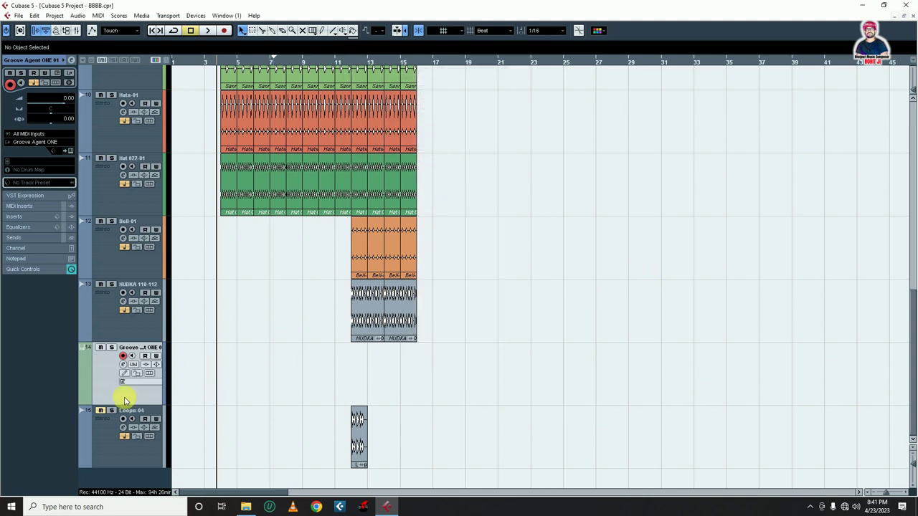
- Open the Groove Agent ONE instrument of the new track and load the Big Beat kit preset
{"action": "left_click", "coordinate": [71, 150]}
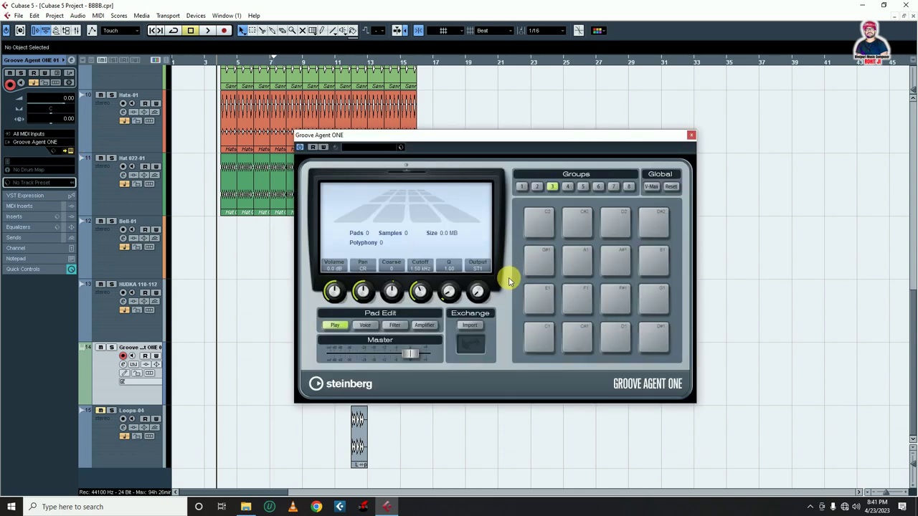
{"action": "left_click", "coordinate": [366, 146]}
{"action": "scroll", "coordinate": [385, 256], "scroll_direction": "down", "scroll_amount": 3}
{"action": "scroll", "coordinate": [385, 256], "scroll_direction": "down", "scroll_amount": 1}
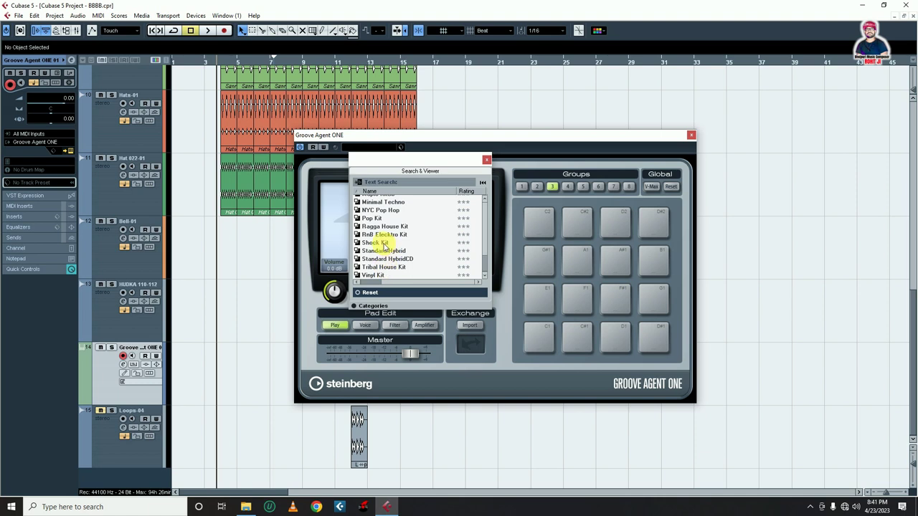
{"action": "scroll", "coordinate": [393, 223], "scroll_direction": "up", "scroll_amount": 5}
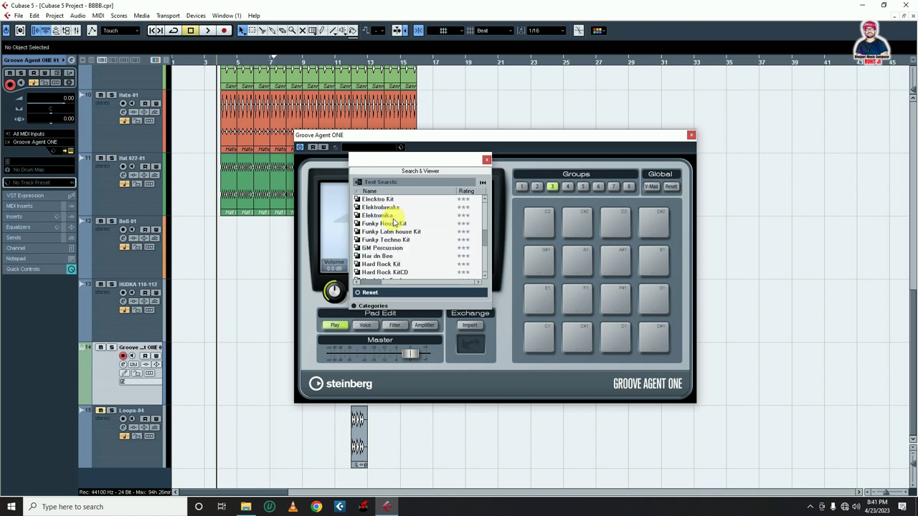
{"action": "scroll", "coordinate": [393, 223], "scroll_direction": "up", "scroll_amount": 2}
{"action": "scroll", "coordinate": [393, 222], "scroll_direction": "up", "scroll_amount": 3}
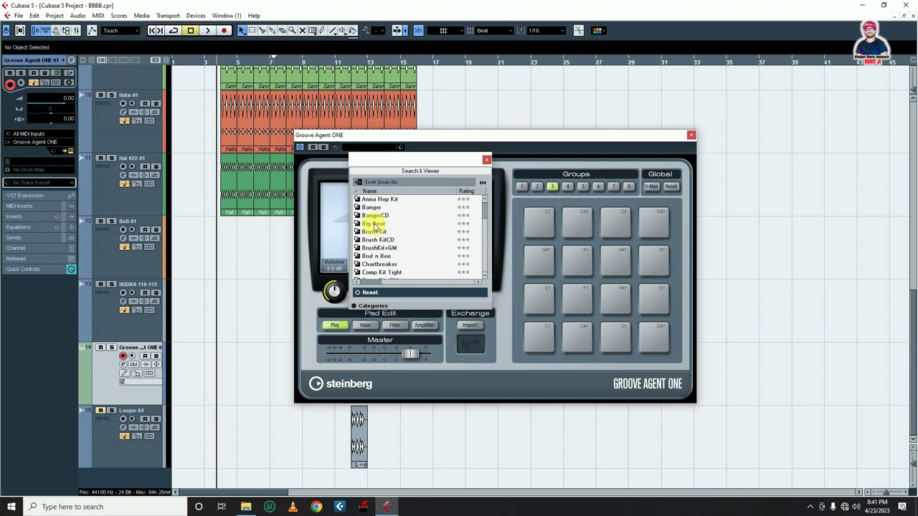
{"action": "double_click", "coordinate": [373, 225]}
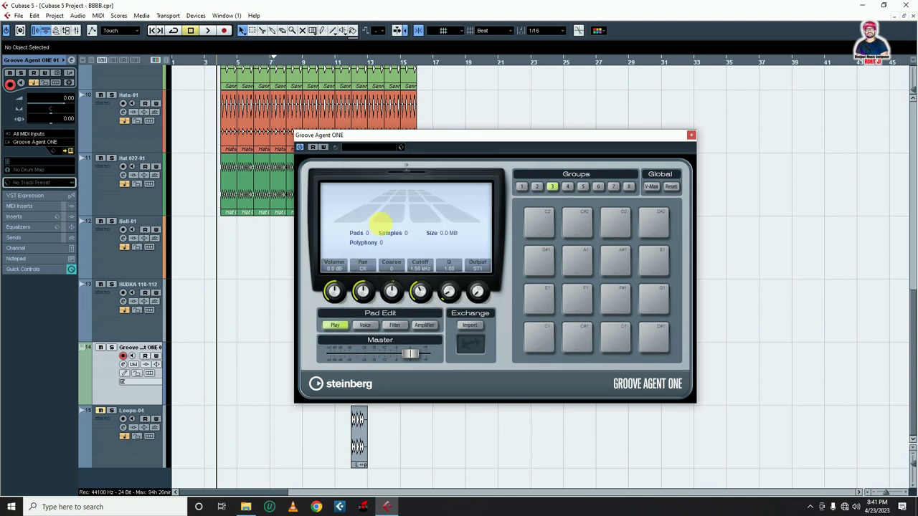
- Audition the Big Beat kit's group 3 pads, including the crash, toms, hi-hats, kick, snares and clap
{"action": "left_click", "coordinate": [538, 221]}
{"action": "left_click", "coordinate": [572, 221]}
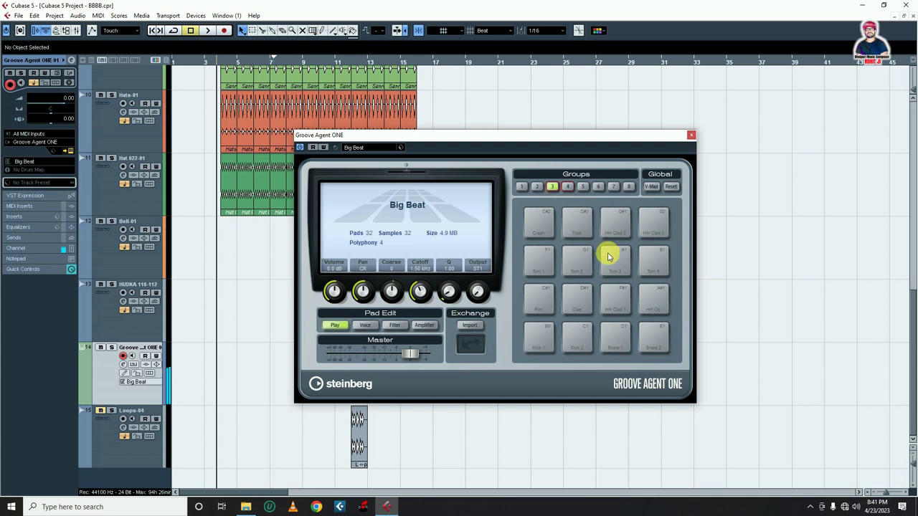
{"action": "left_click", "coordinate": [618, 262]}
{"action": "left_click", "coordinate": [652, 255]}
{"action": "left_click", "coordinate": [664, 295]}
{"action": "left_click", "coordinate": [654, 334]}
{"action": "left_click", "coordinate": [617, 337]}
{"action": "left_click", "coordinate": [569, 340]}
{"action": "left_click", "coordinate": [608, 343]}
{"action": "left_click", "coordinate": [608, 342]}
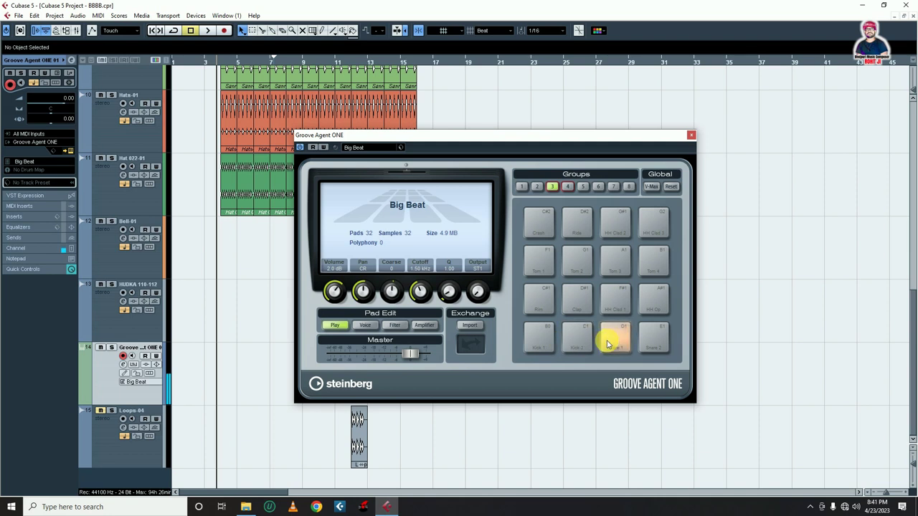
{"action": "left_click_drag", "start_coordinate": [394, 139], "coordinate": [439, 132]}
{"action": "left_click", "coordinate": [618, 294]}
{"action": "left_click", "coordinate": [618, 294]}
- Switch the pads to group 4 and audition its percussion, shaker, snare and kick sounds
{"action": "left_click", "coordinate": [611, 179]}
{"action": "left_click", "coordinate": [583, 222]}
{"action": "left_click", "coordinate": [655, 223]}
{"action": "left_click", "coordinate": [706, 254]}
{"action": "left_click", "coordinate": [625, 257]}
{"action": "left_click", "coordinate": [585, 291]}
{"action": "left_click", "coordinate": [619, 294]}
{"action": "left_click", "coordinate": [581, 335]}
{"action": "left_click", "coordinate": [622, 336]}
{"action": "left_click", "coordinate": [666, 337]}
{"action": "left_click", "coordinate": [703, 331]}
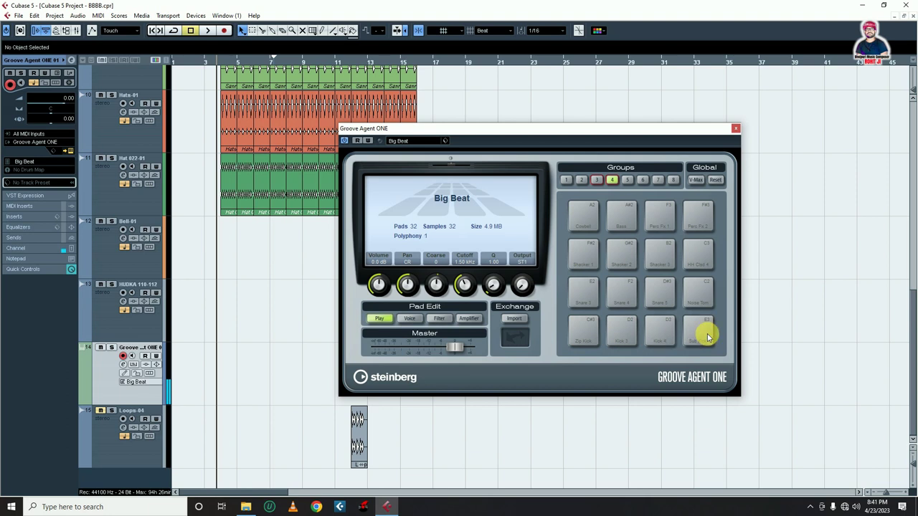
- Load the D&B kit preset, audition the Clap pad in group 3 and close the instrument window
{"action": "left_click", "coordinate": [396, 142]}
{"action": "scroll", "coordinate": [441, 233], "scroll_direction": "down", "scroll_amount": 4}
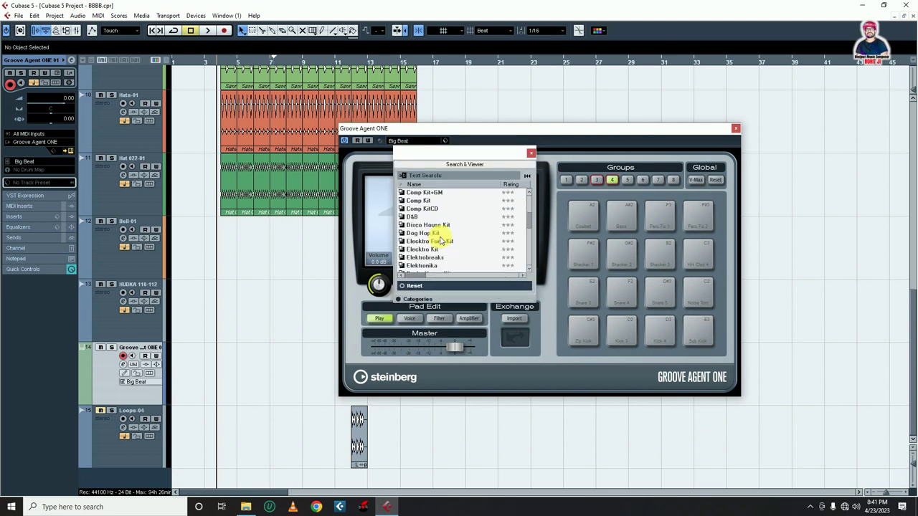
{"action": "left_click", "coordinate": [414, 218]}
{"action": "double_click", "coordinate": [414, 218]}
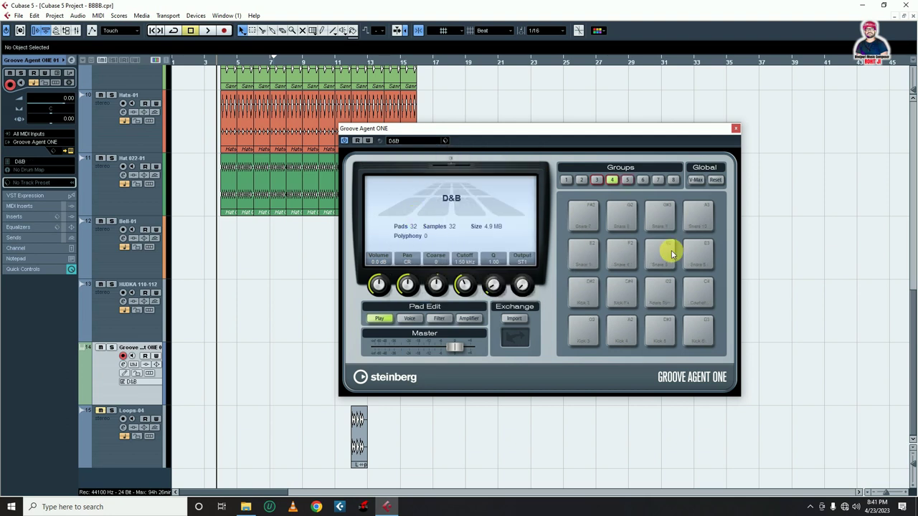
{"action": "left_click", "coordinate": [596, 181]}
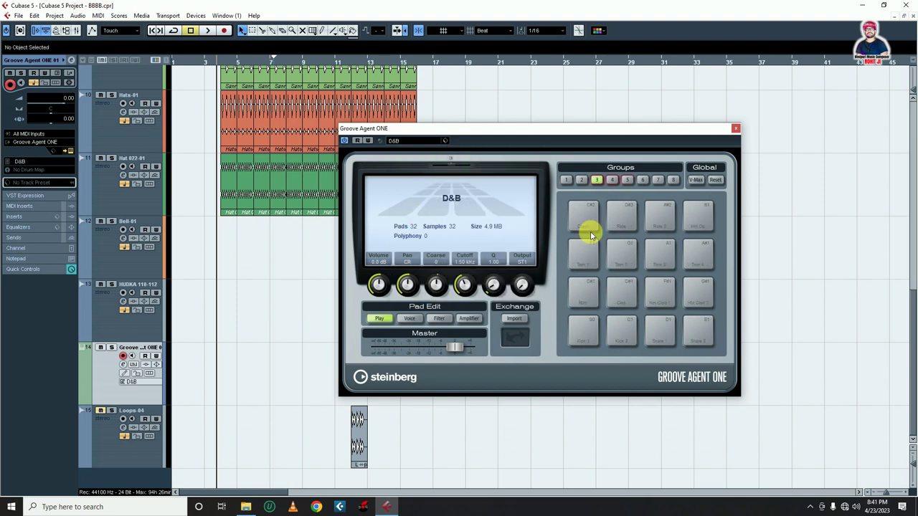
{"action": "left_click", "coordinate": [620, 291]}
{"action": "left_click", "coordinate": [735, 130]}
- Draw a MIDI part on the Groove Agent ONE track from 11.4 to bar 16 and open it in the Key Editor
{"action": "key", "text": "8"}
{"action": "left_click_drag", "start_coordinate": [351, 364], "coordinate": [418, 370]}
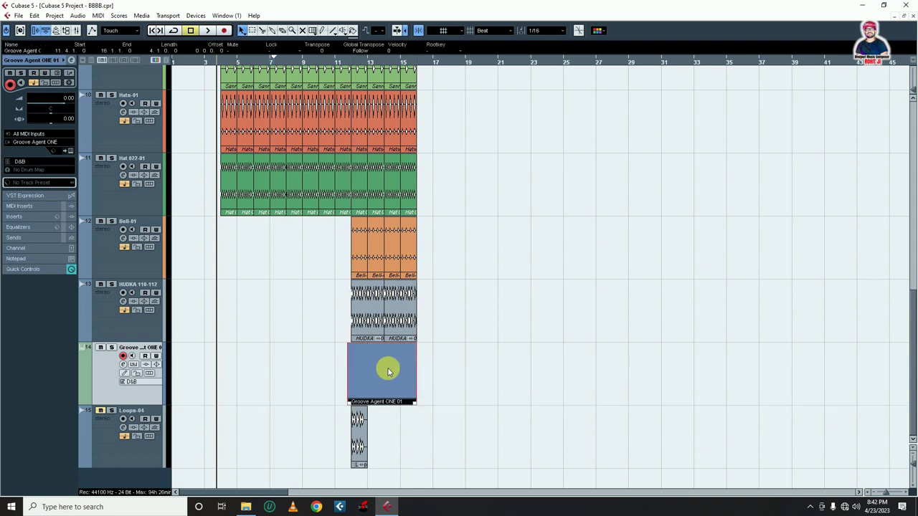
{"action": "double_click", "coordinate": [370, 369]}
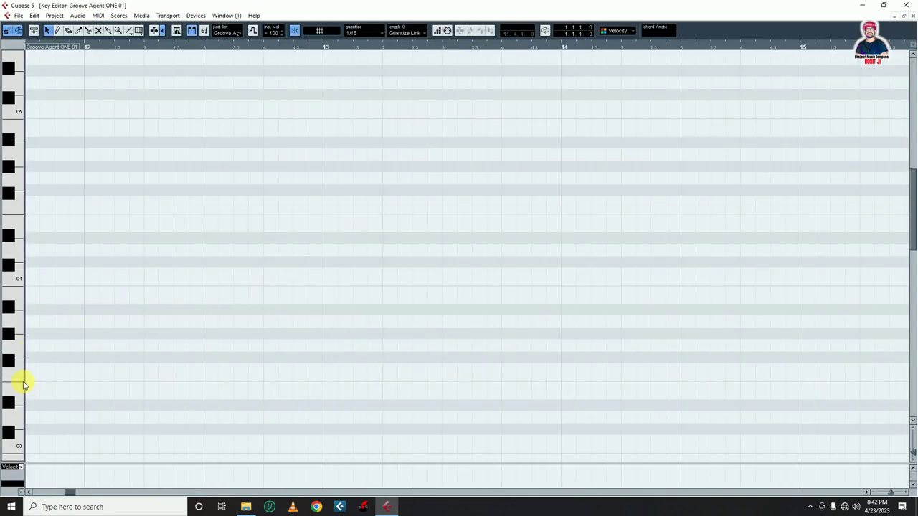
- Draw five sixteenth-length D#1 notes, one on each beat from 11.4 to 12.4
{"action": "scroll", "coordinate": [81, 366], "scroll_direction": "down", "scroll_amount": 6}
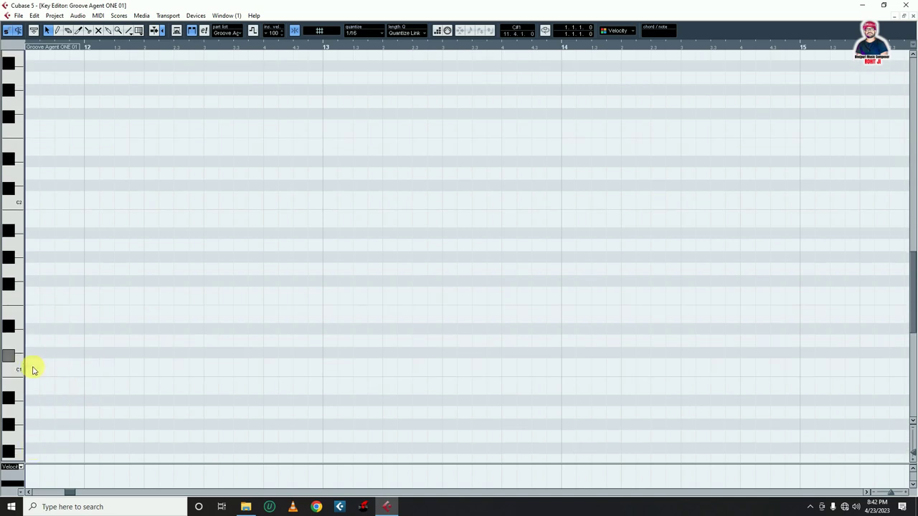
{"action": "key", "text": "8"}
{"action": "left_click", "coordinate": [33, 331]}
{"action": "left_click", "coordinate": [91, 331]}
{"action": "left_click", "coordinate": [151, 331]}
{"action": "left_click", "coordinate": [211, 332]}
{"action": "left_click", "coordinate": [270, 331]}
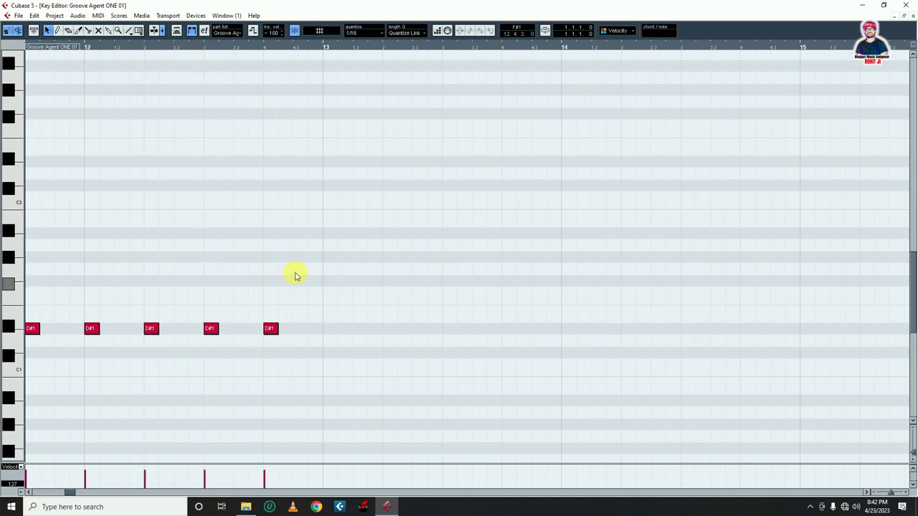
- Delete the first D#1 note, trim the part's start to bar 12 and return to the project view
{"action": "scroll", "coordinate": [304, 281], "scroll_direction": "left", "scroll_amount": 1}
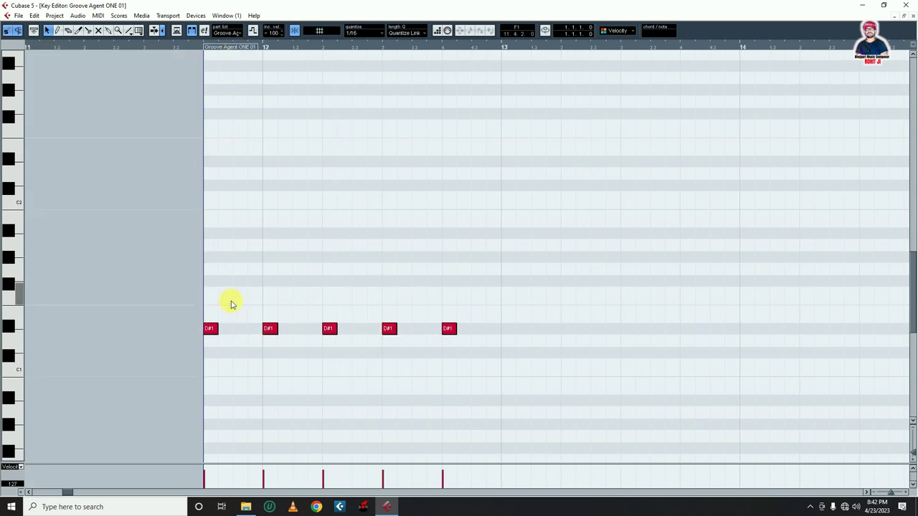
{"action": "left_click", "coordinate": [211, 328]}
{"action": "key", "text": "Delete"}
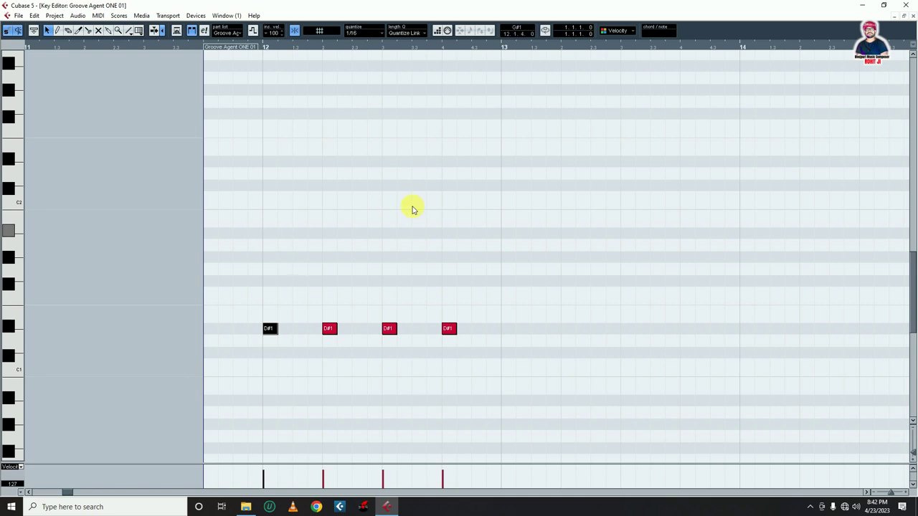
{"action": "left_click_drag", "start_coordinate": [219, 53], "coordinate": [273, 51]}
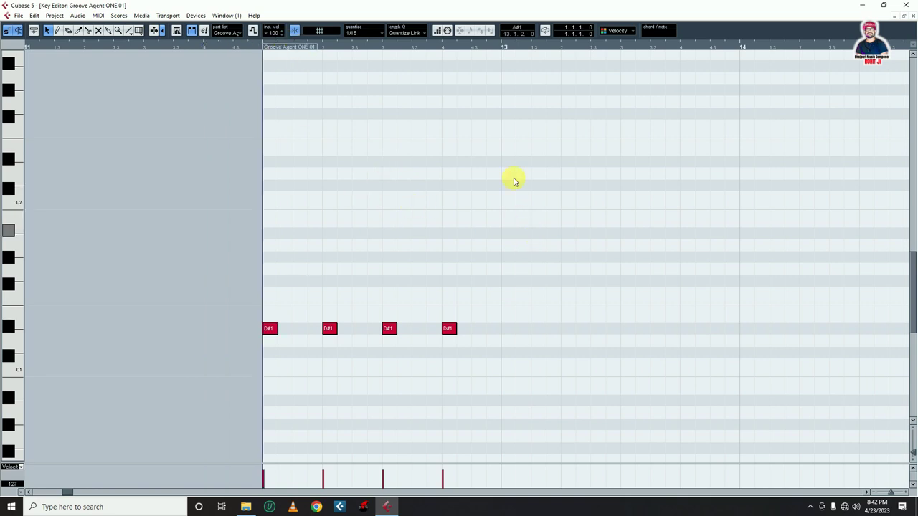
{"action": "left_click", "coordinate": [907, 17]}
{"action": "scroll", "coordinate": [608, 241], "scroll_direction": "down", "scroll_amount": 1}
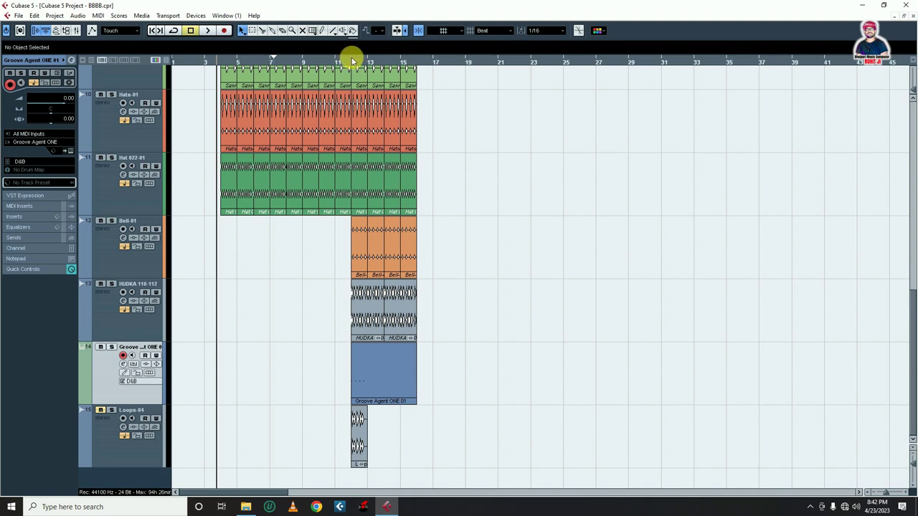
- Set the locators from bar 12 to 13, solo the Groove Agent ONE track and trim its MIDI part to end at bar 13
{"action": "left_click_drag", "start_coordinate": [356, 57], "coordinate": [373, 57]}
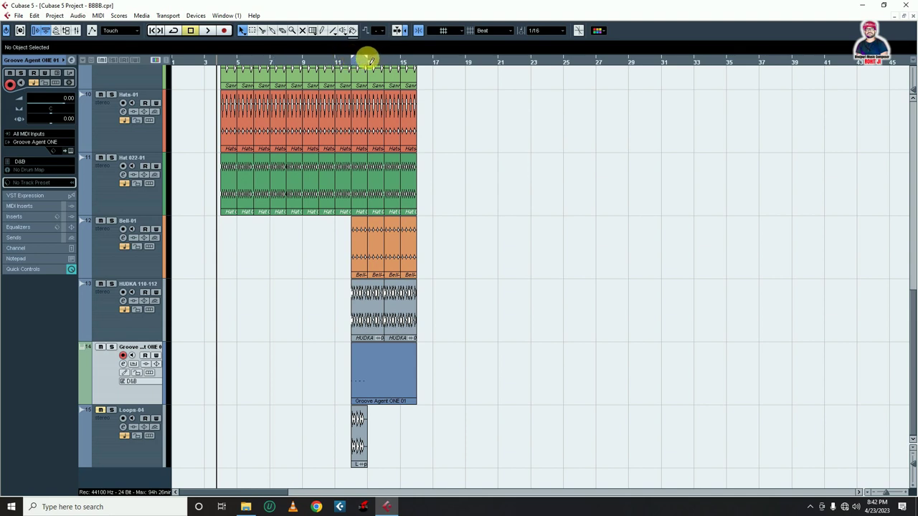
{"action": "left_click", "coordinate": [112, 347]}
{"action": "left_click", "coordinate": [349, 61]}
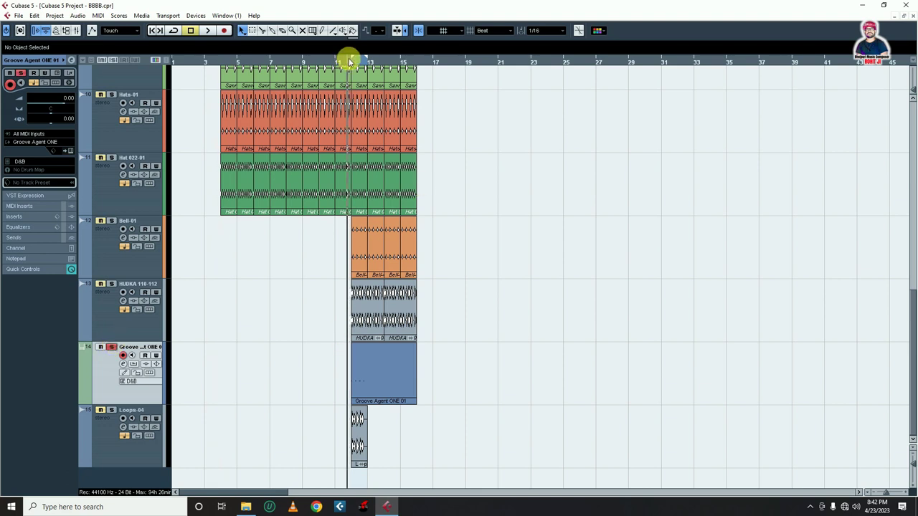
{"action": "left_click_drag", "start_coordinate": [349, 61], "coordinate": [583, 412]}
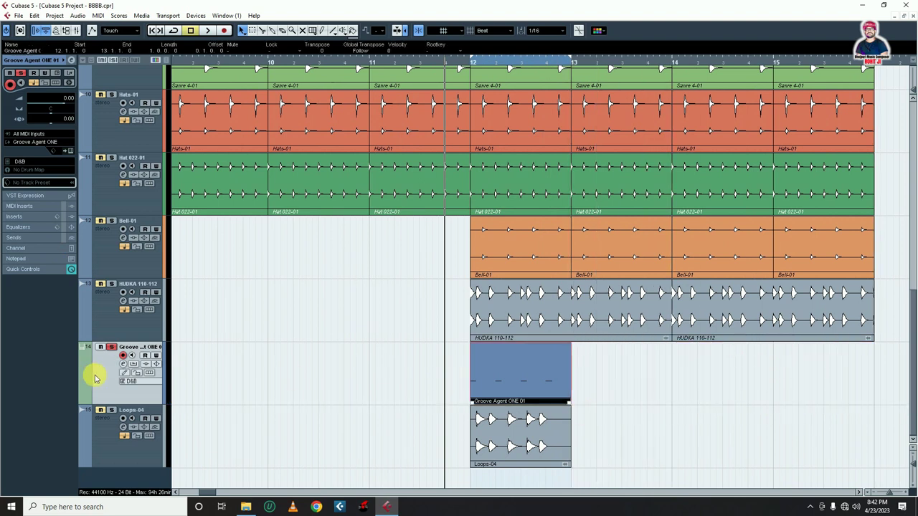
- Review the Clap pad's filter, amplifier and voice settings in Groove Agent ONE and close the instrument window
{"action": "left_click", "coordinate": [71, 151]}
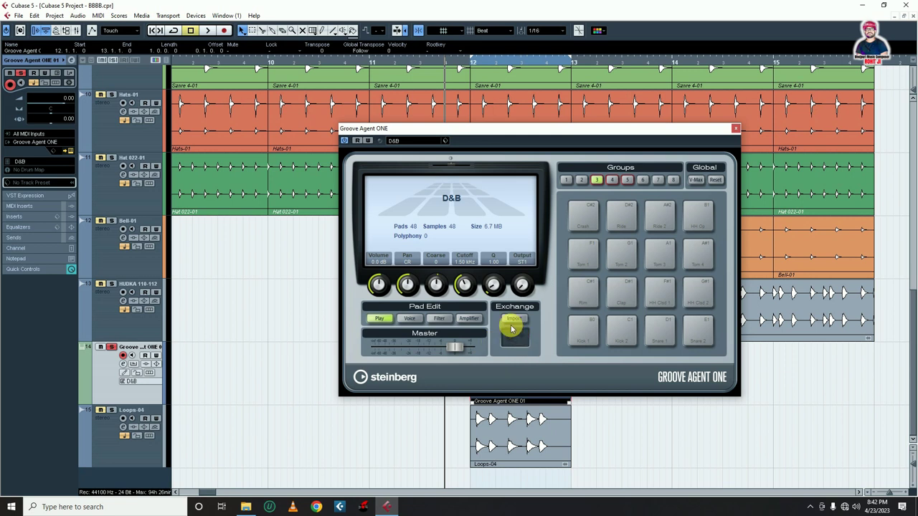
{"action": "left_click", "coordinate": [439, 319]}
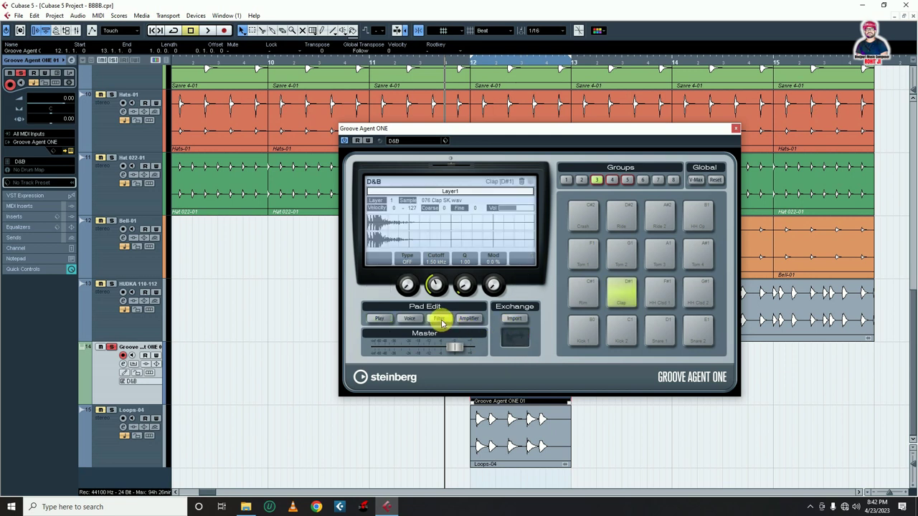
{"action": "left_click", "coordinate": [467, 319]}
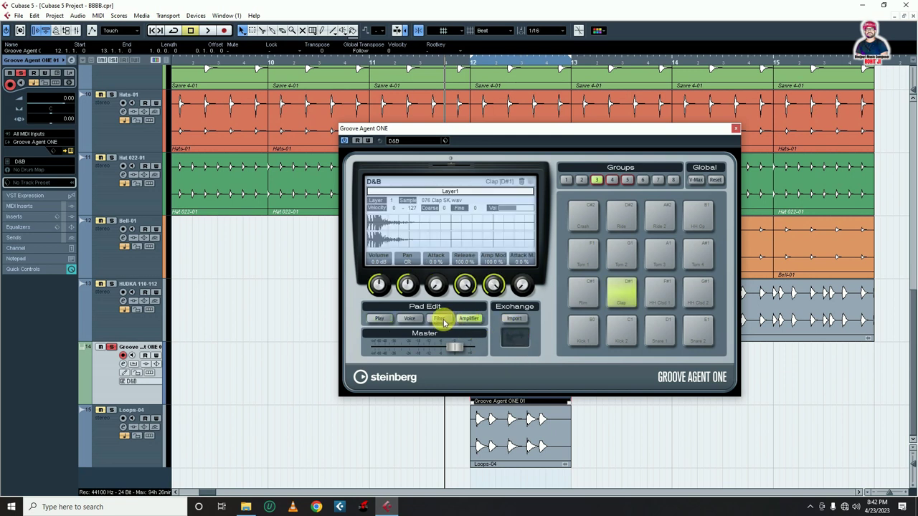
{"action": "left_click", "coordinate": [404, 320]}
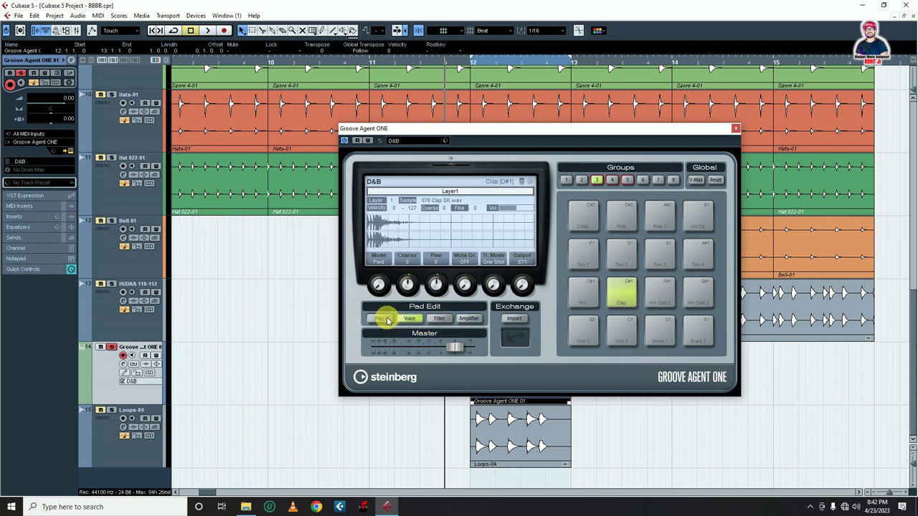
{"action": "left_click", "coordinate": [387, 321]}
{"action": "left_click", "coordinate": [410, 320]}
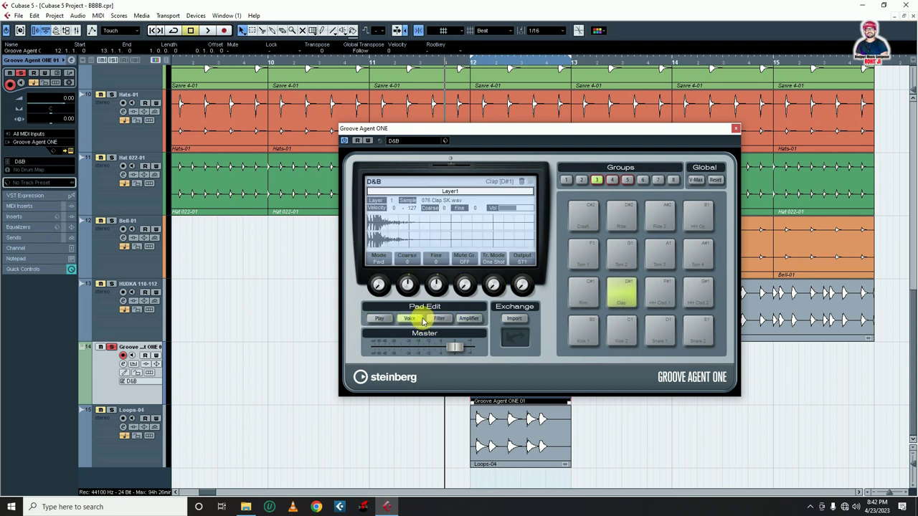
{"action": "left_click", "coordinate": [434, 320]}
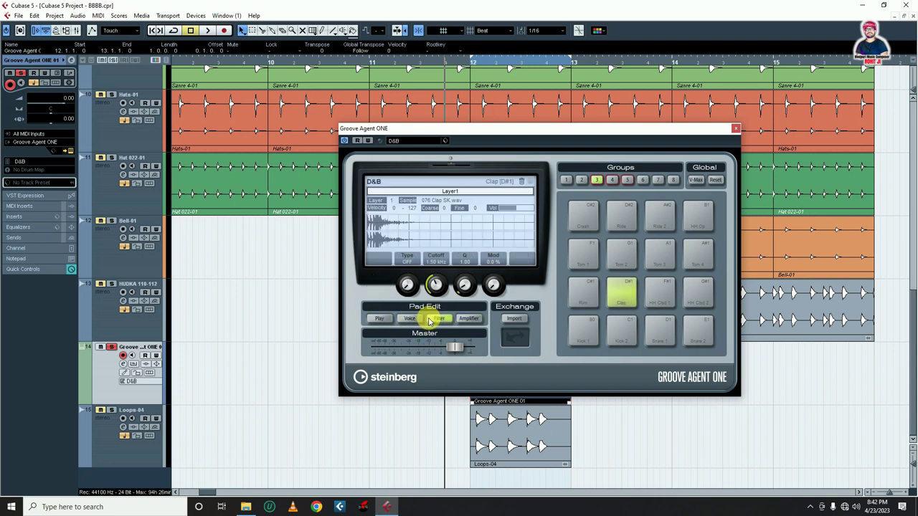
{"action": "left_click", "coordinate": [467, 320]}
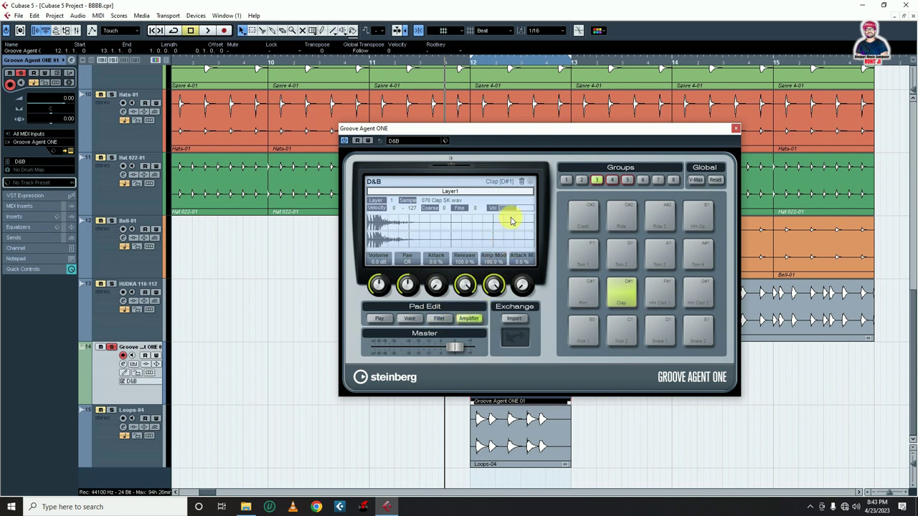
{"action": "left_click", "coordinate": [735, 128]}
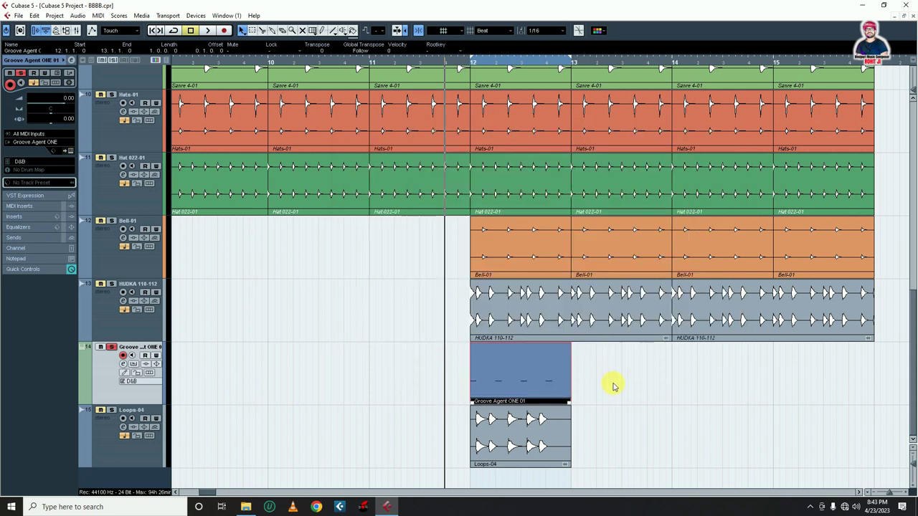
- Export the soloed clap as a wave file named Clap, overwriting the existing file, and import it as an audio track converted to 24 bit
{"action": "key", "text": "ctrl+shift+e"}
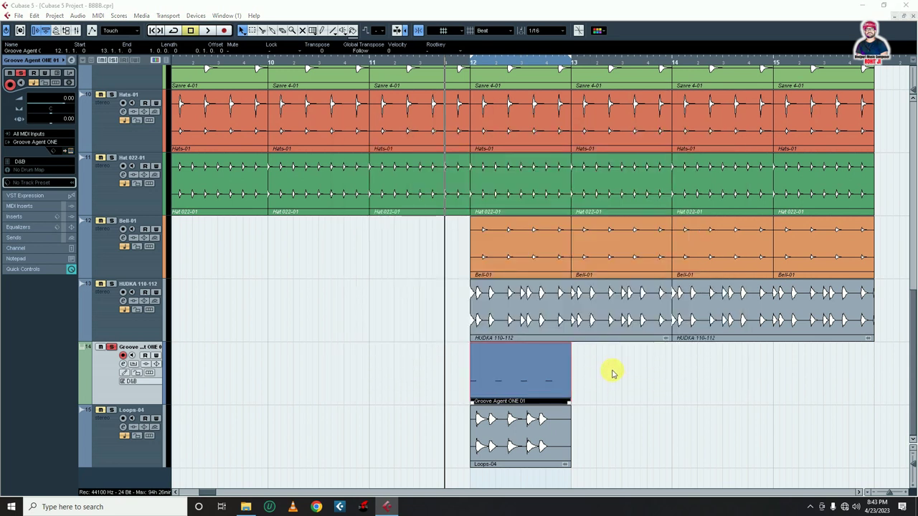
{"action": "type", "text": "Clap"}
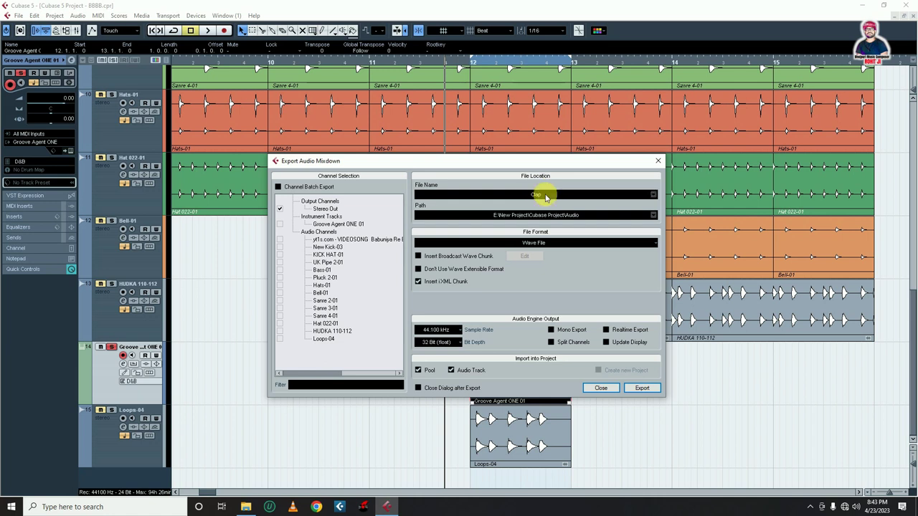
{"action": "left_click", "coordinate": [651, 388]}
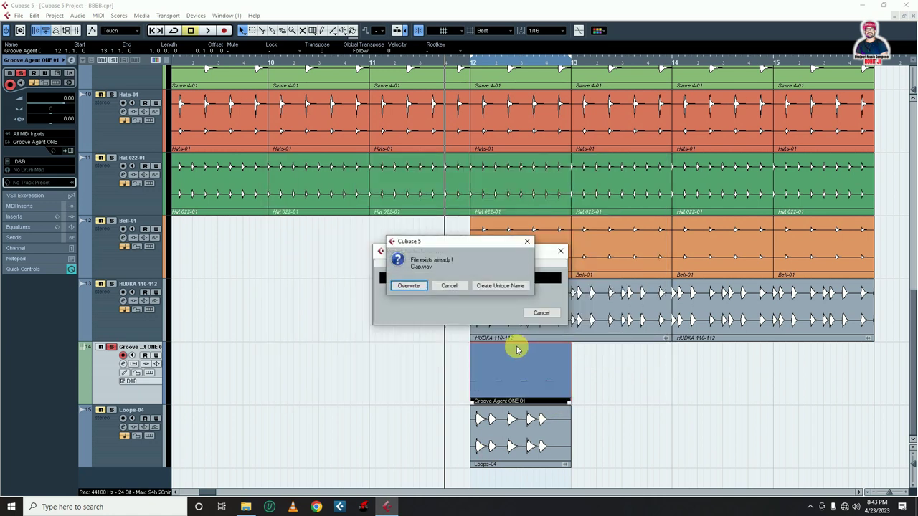
{"action": "left_click", "coordinate": [407, 286]}
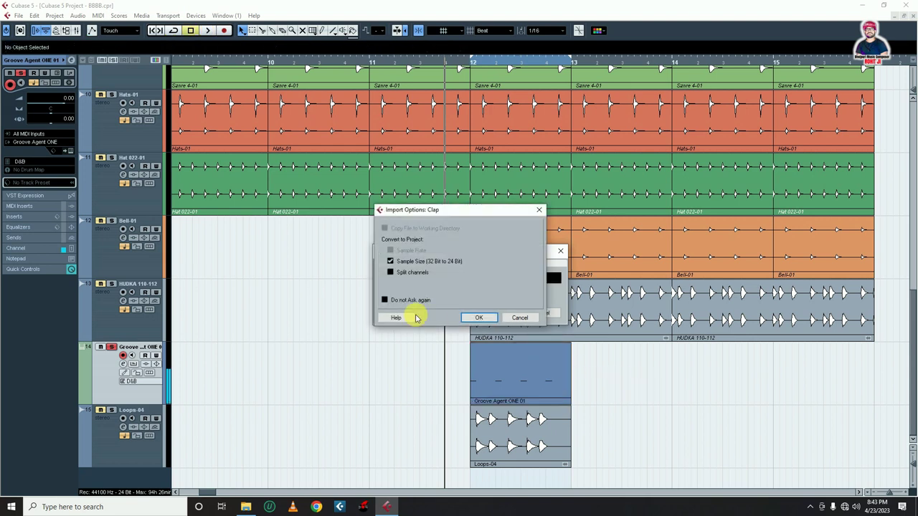
{"action": "left_click", "coordinate": [478, 318]}
{"action": "left_click", "coordinate": [608, 385]}
{"action": "scroll", "coordinate": [631, 418], "scroll_direction": "down", "scroll_amount": 1}
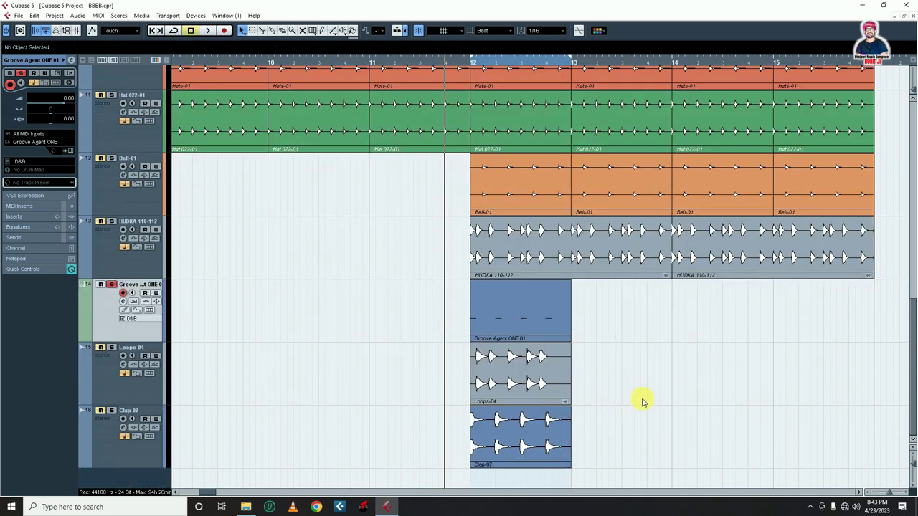
- Remove the Groove Agent ONE track and move the imported clap event to start at bar 16
{"action": "right_click", "coordinate": [97, 304]}
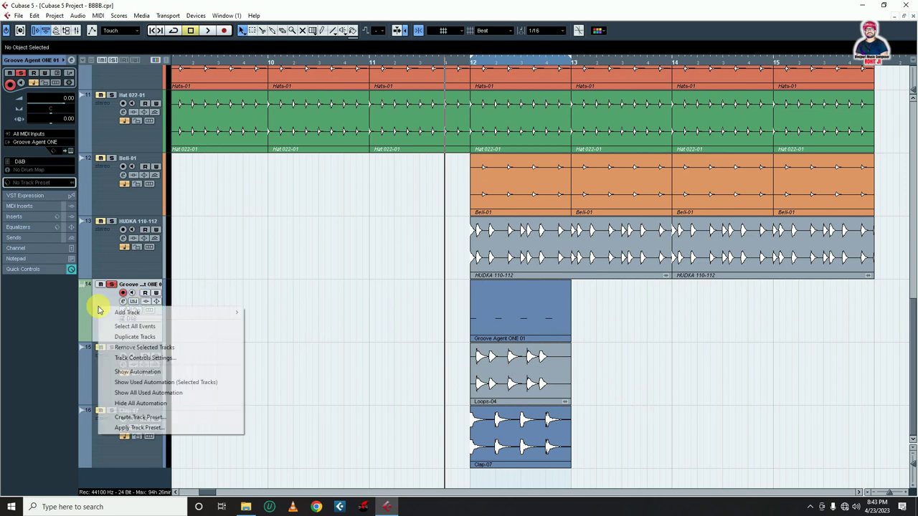
{"action": "left_click", "coordinate": [155, 349]}
{"action": "key", "text": "g"}
{"action": "key", "text": "g"}
{"action": "key", "text": "g"}
{"action": "key", "text": "g"}
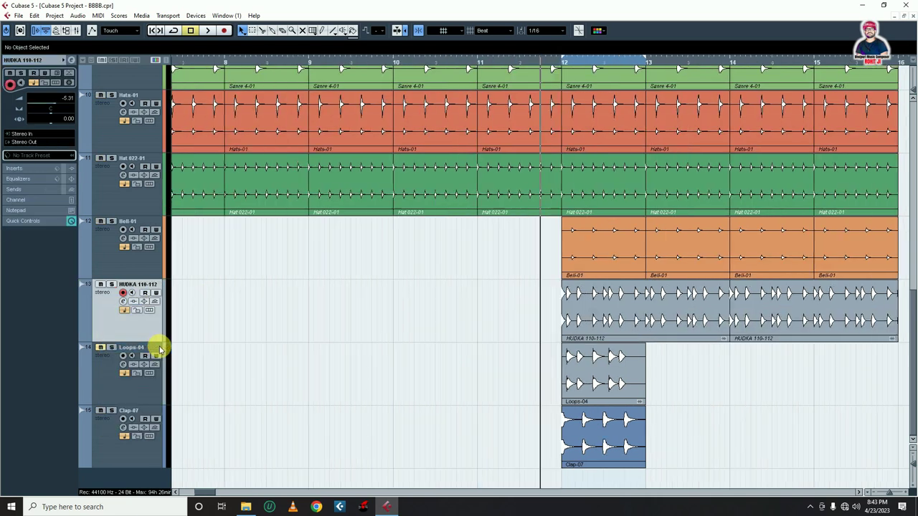
{"action": "left_click_drag", "start_coordinate": [501, 446], "coordinate": [613, 444]}
- Duplicate the bar 12 to 16 events on the tracks from KICK HAT-01 through Bell-01 to fill bars 16 to 20
{"action": "scroll", "coordinate": [643, 364], "scroll_direction": "up", "scroll_amount": 8}
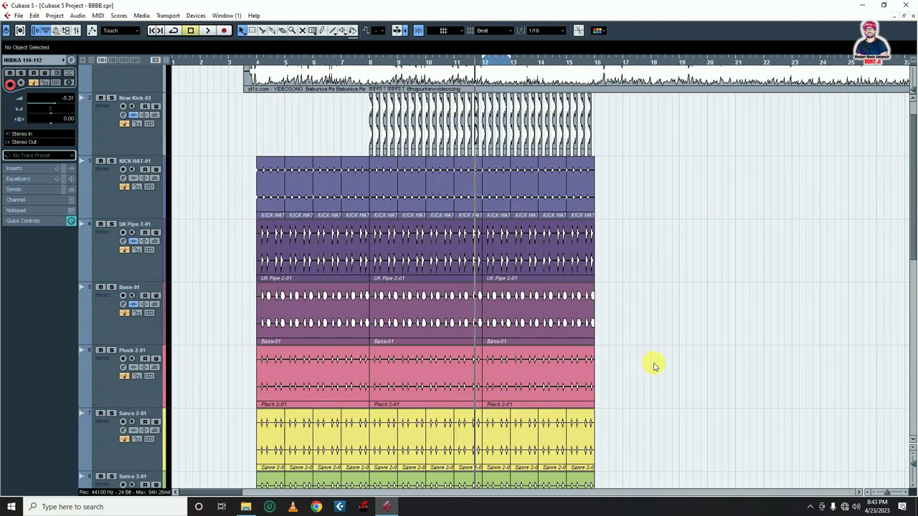
{"action": "left_click_drag", "start_coordinate": [653, 163], "coordinate": [488, 267]}
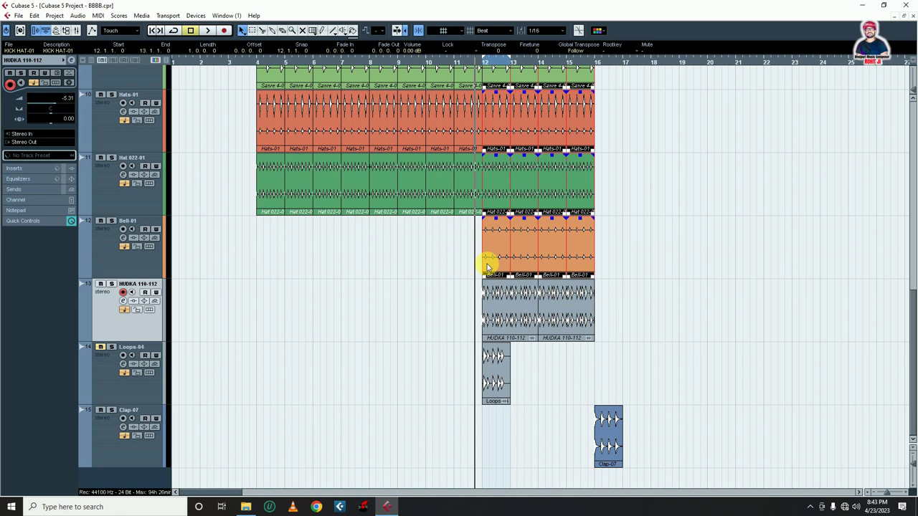
{"action": "key", "text": "ctrl+d"}
{"action": "left_click", "coordinate": [694, 349]}
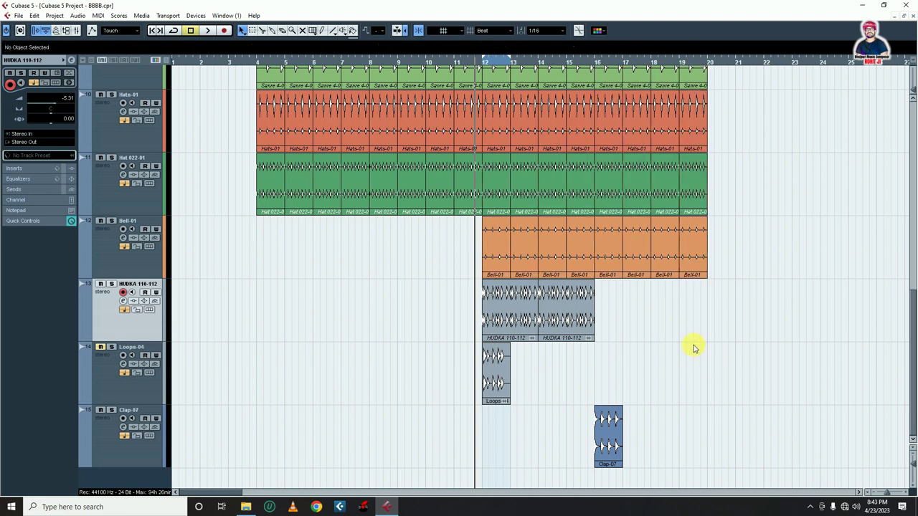
- Repeat the clap event three times so the claps run from bar 16 to bar 20
{"action": "left_click", "coordinate": [608, 435]}
{"action": "key", "text": "ctrl+d"}
{"action": "key", "text": "ctrl+d"}
{"action": "key", "text": "ctrl+d"}
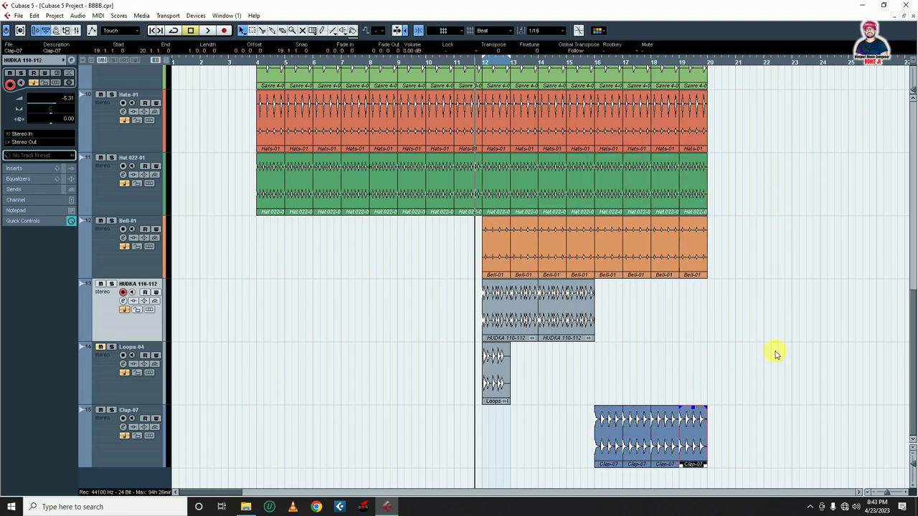
{"action": "left_click", "coordinate": [774, 355]}
- Place the Clap-07 track directly below the reference song and set its volume to -12.22 while checking playback
{"action": "left_click_drag", "start_coordinate": [105, 438], "coordinate": [104, 184]}
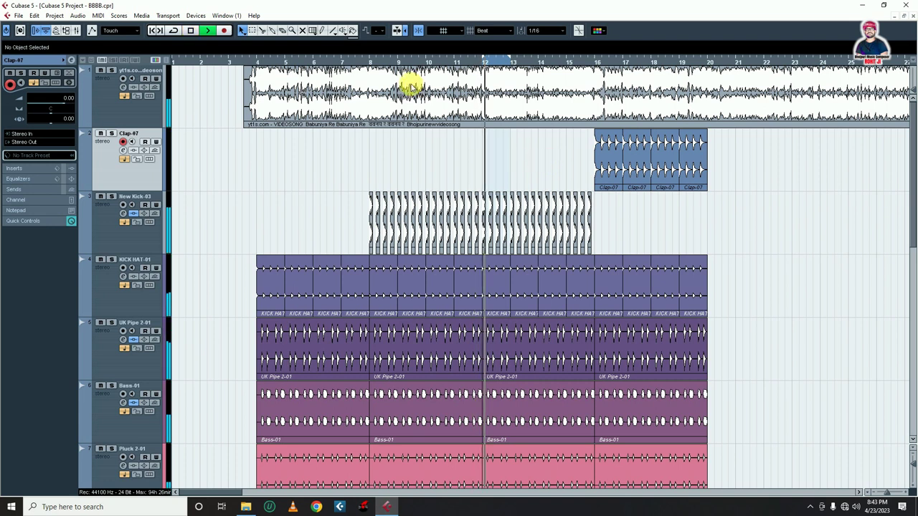
{"action": "left_click_drag", "start_coordinate": [914, 462], "coordinate": [914, 467]}
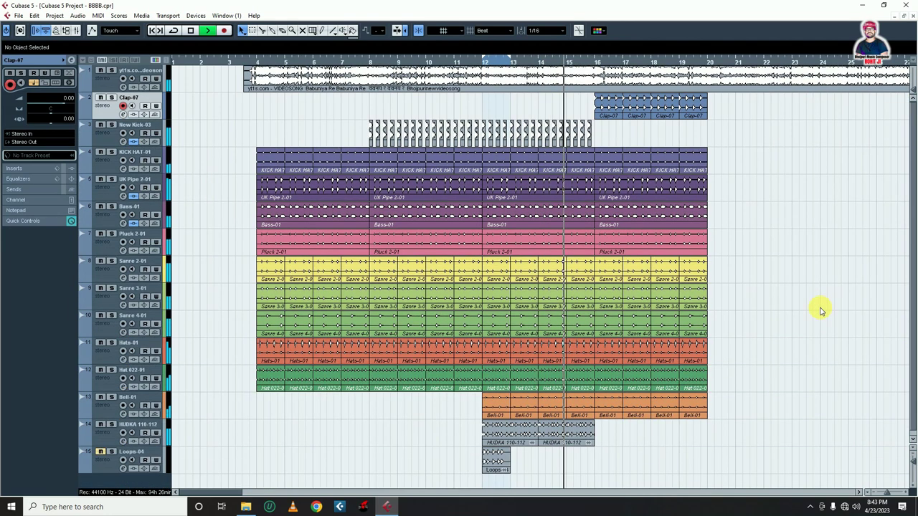
{"action": "key", "text": "h"}
{"action": "key", "text": "h"}
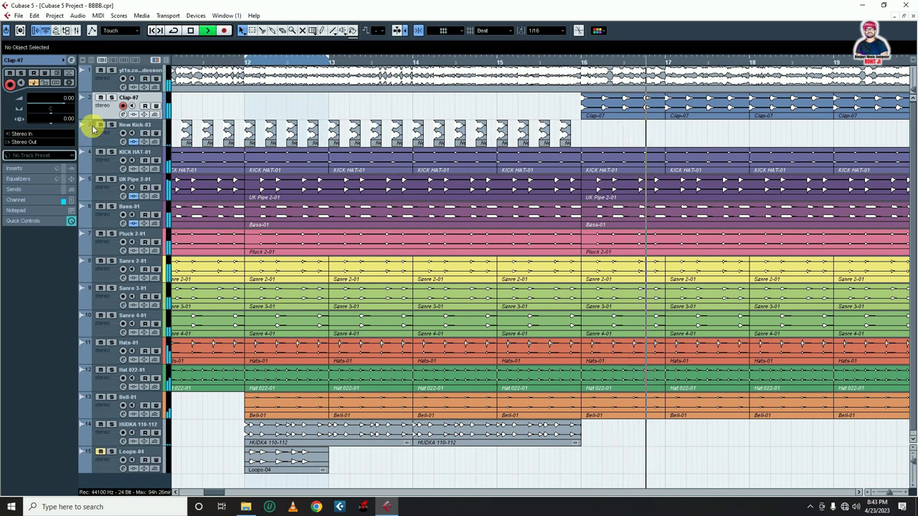
{"action": "key", "text": "space"}
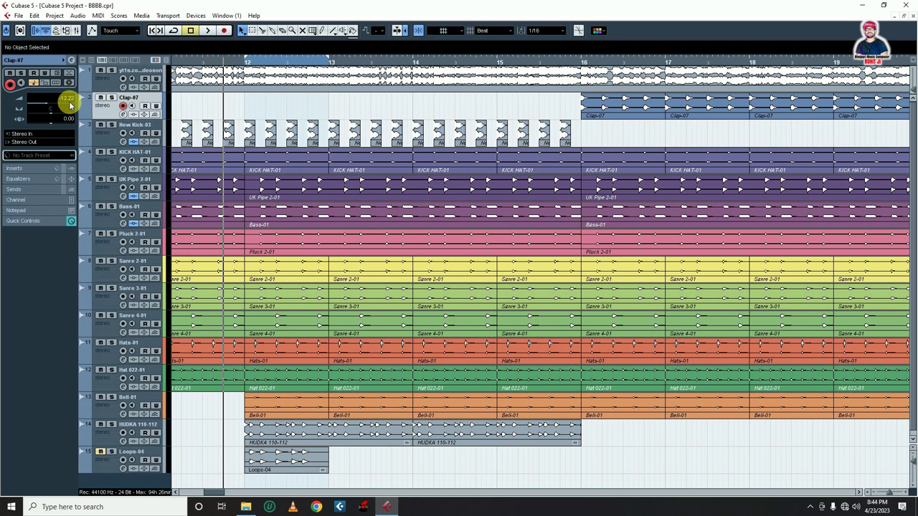
- Reorder the Clap-07 track to sit between Sanre 2-01 and Sanre 3-01, and place the playhead just before bar 16
{"action": "key", "text": "g"}
{"action": "key", "text": "g"}
{"action": "key", "text": "g"}
{"action": "key", "text": "g"}
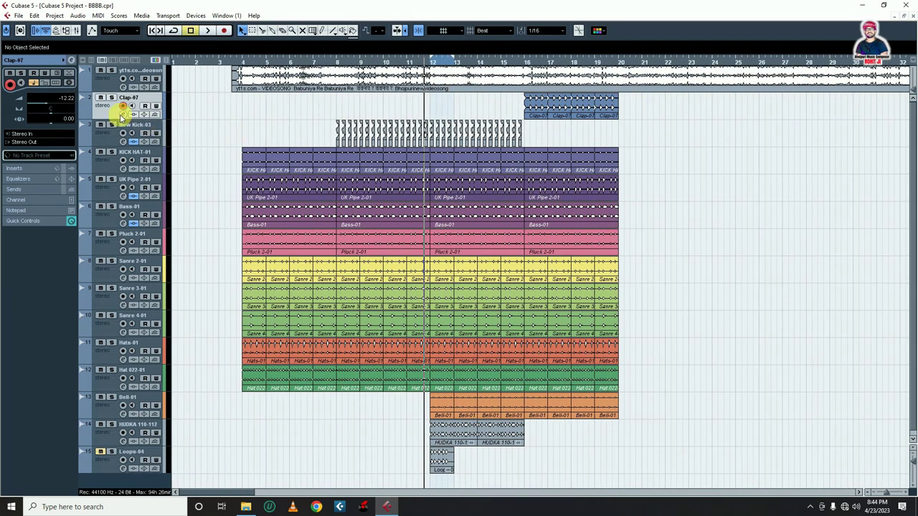
{"action": "left_click_drag", "start_coordinate": [111, 111], "coordinate": [102, 258]}
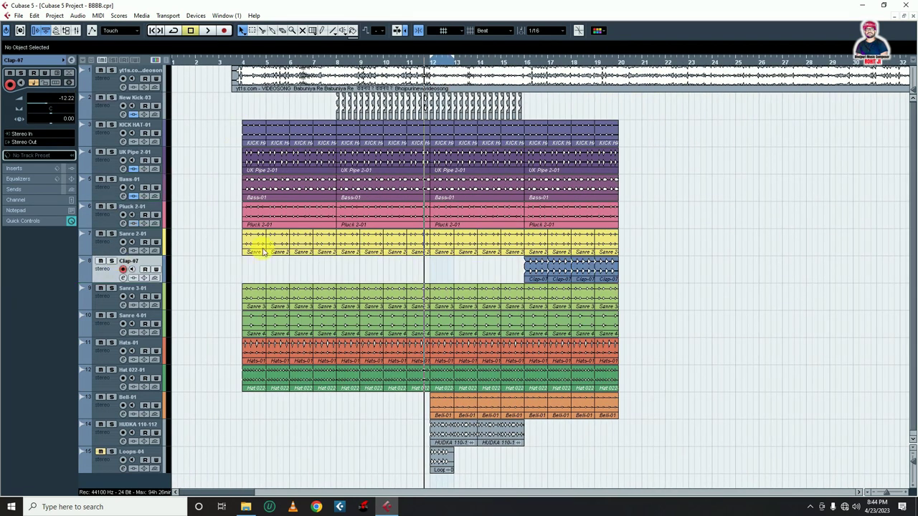
{"action": "left_click", "coordinate": [519, 60]}
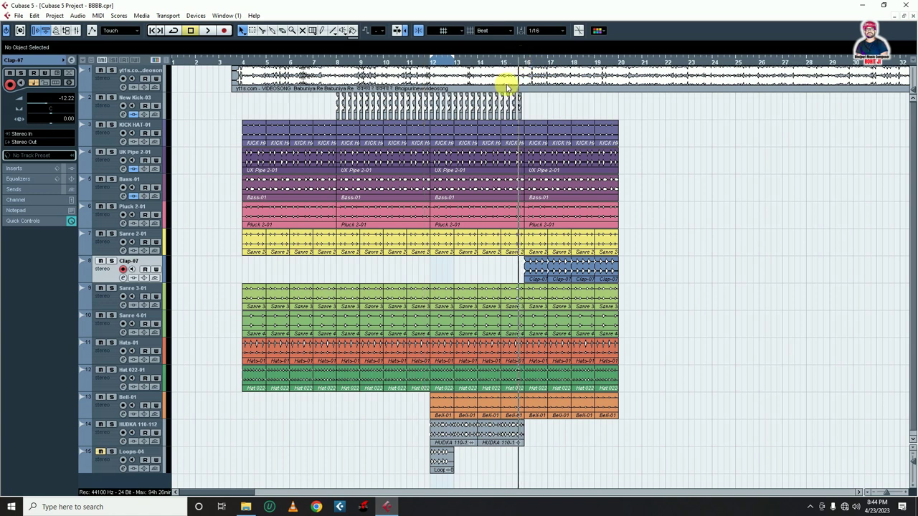
- Insert FabFilter Pro-Q 3 on the Clap-07 track and add a 48 dB/oct low cut at about 40 Hz
{"action": "left_click", "coordinate": [123, 278]}
{"action": "left_click", "coordinate": [352, 184]}
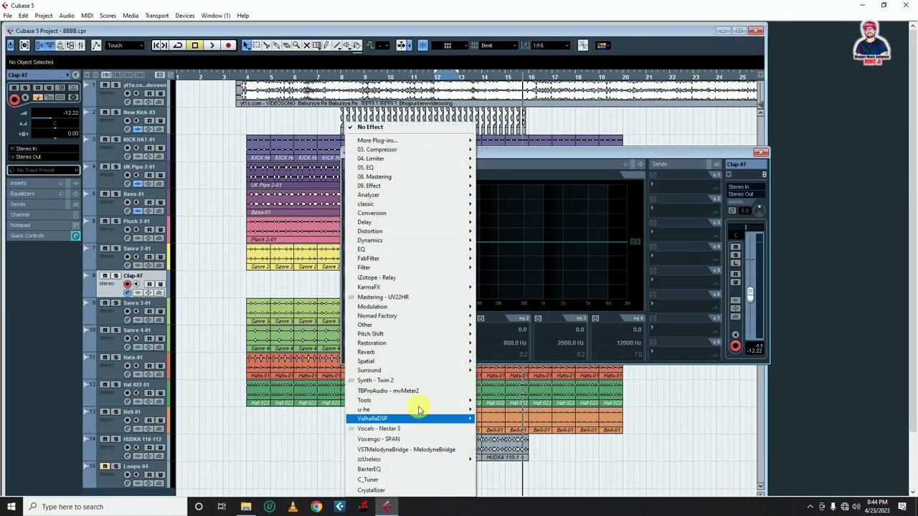
{"action": "mouse_move", "coordinate": [386, 261]}
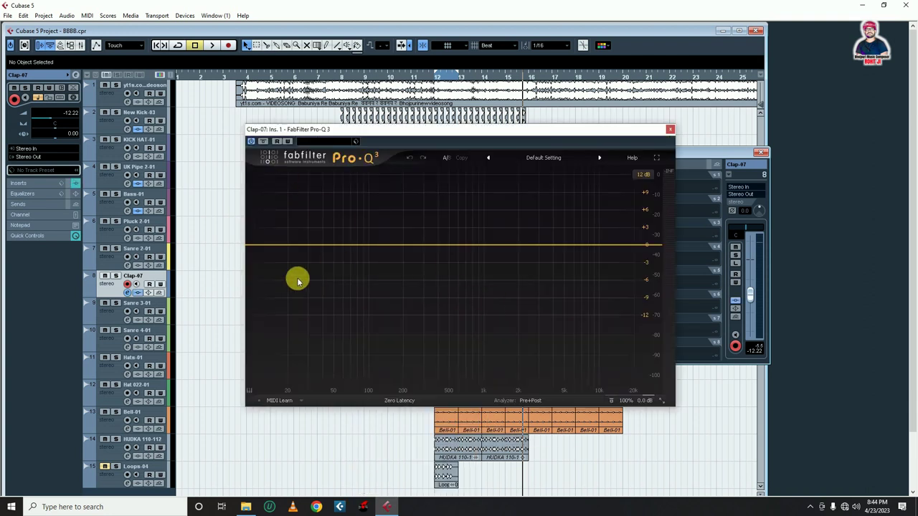
{"action": "double_click", "coordinate": [253, 245]}
{"action": "scroll", "coordinate": [253, 245], "scroll_direction": "up", "scroll_amount": 5}
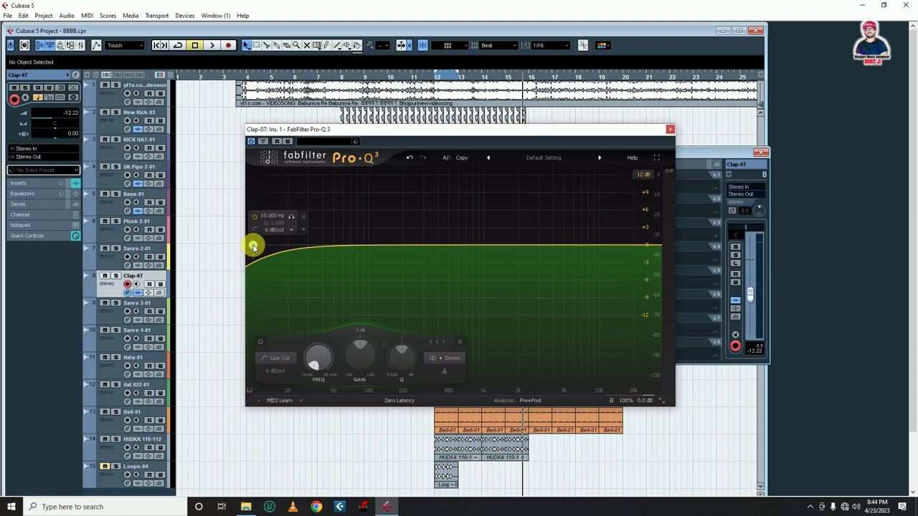
{"action": "left_click_drag", "start_coordinate": [252, 246], "coordinate": [324, 248]}
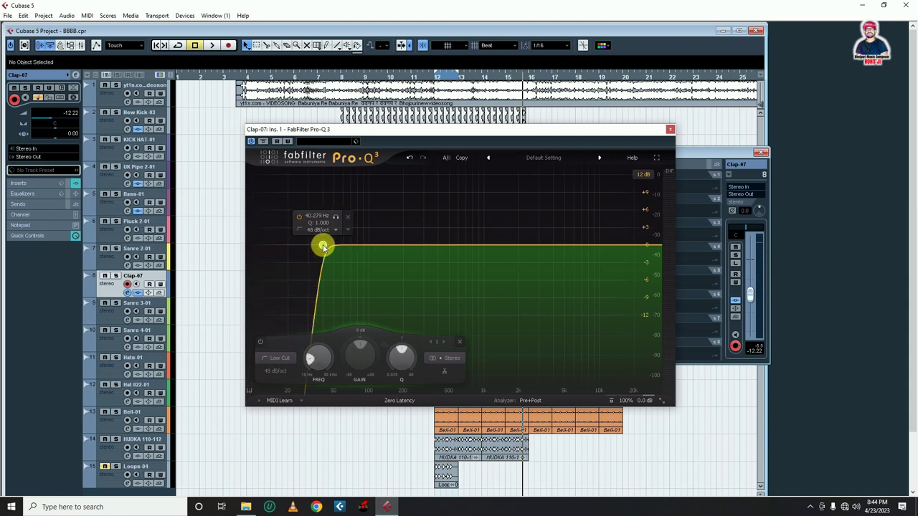
- Solo the Clap-07 track, raise its low-cut frequency to about 300 Hz and audition the result
{"action": "key", "text": "s"}
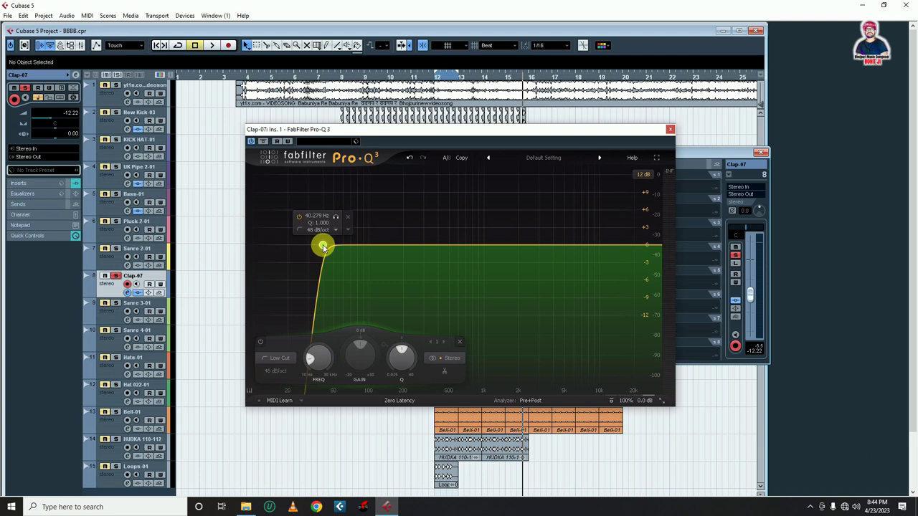
{"action": "left_click_drag", "start_coordinate": [322, 244], "coordinate": [424, 245]}
{"action": "key", "text": "space"}
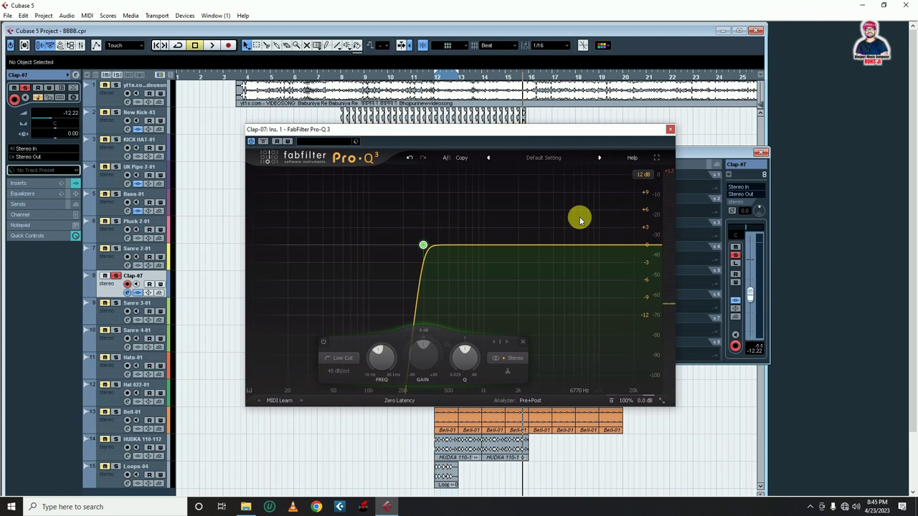
- Close the Pro-Q 3 editor and insert Kickstart 2.32 in the second insert slot of the Clap-07 track
{"action": "left_click", "coordinate": [671, 131]}
{"action": "left_click", "coordinate": [380, 209]}
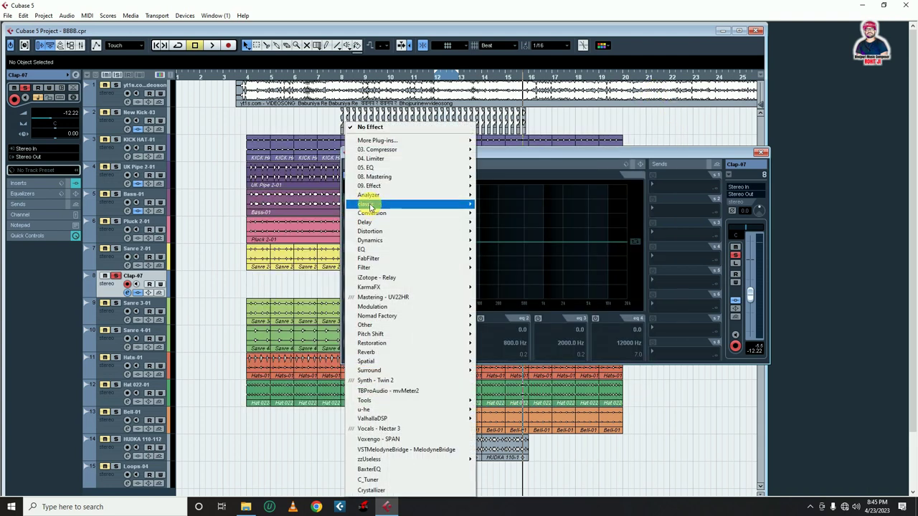
{"action": "mouse_move", "coordinate": [368, 206]}
{"action": "mouse_move", "coordinate": [388, 261]}
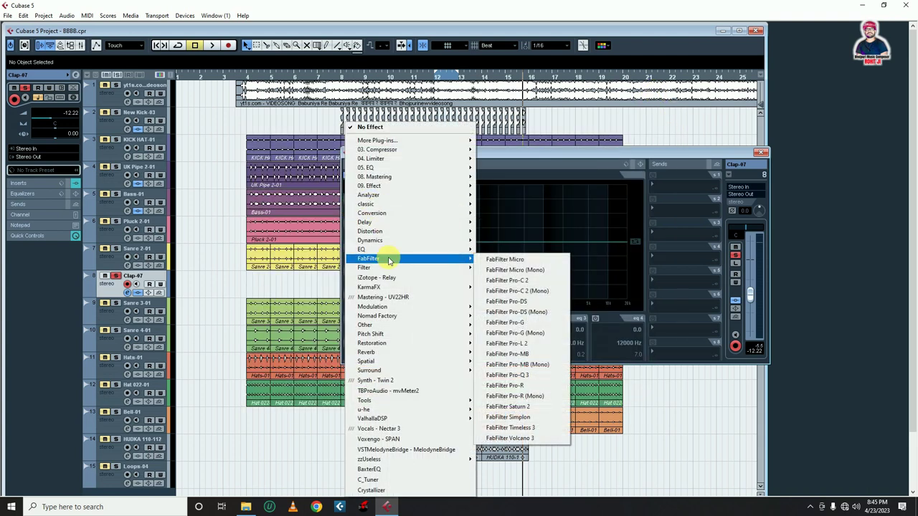
{"action": "mouse_move", "coordinate": [388, 288]}
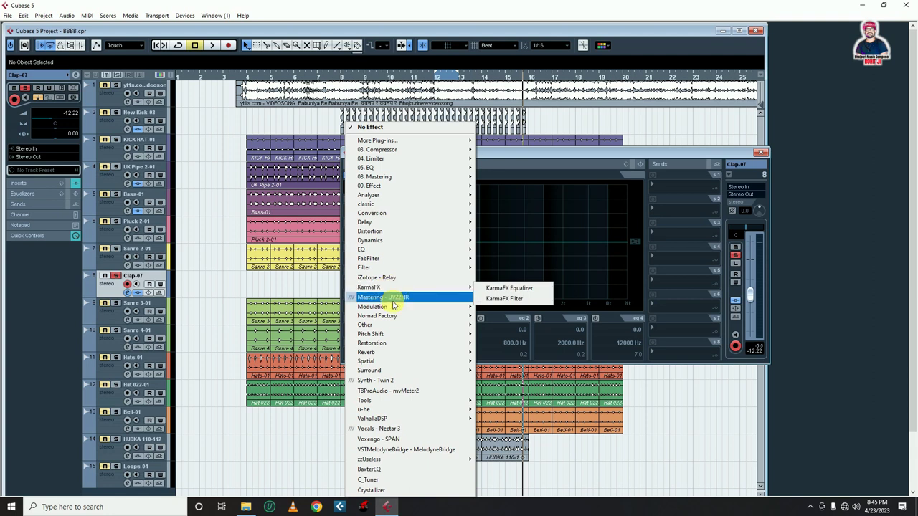
{"action": "mouse_move", "coordinate": [400, 330]}
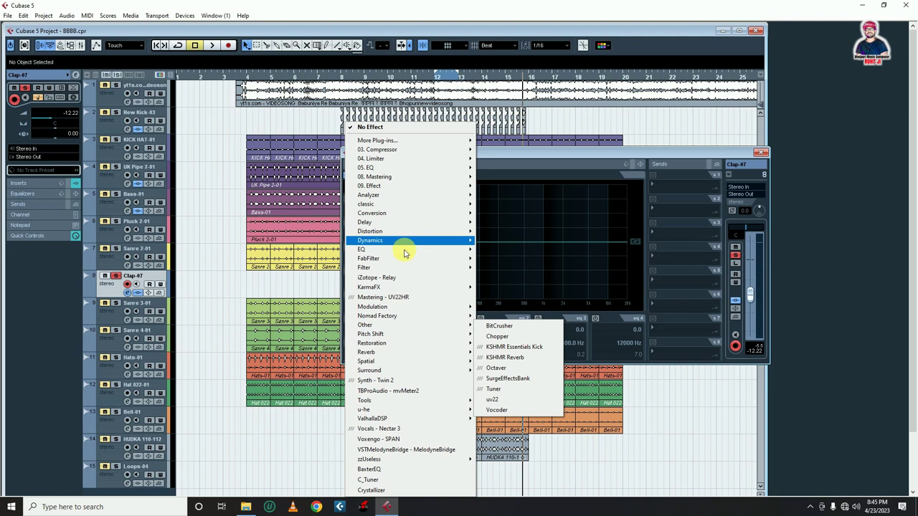
{"action": "mouse_move", "coordinate": [398, 213]}
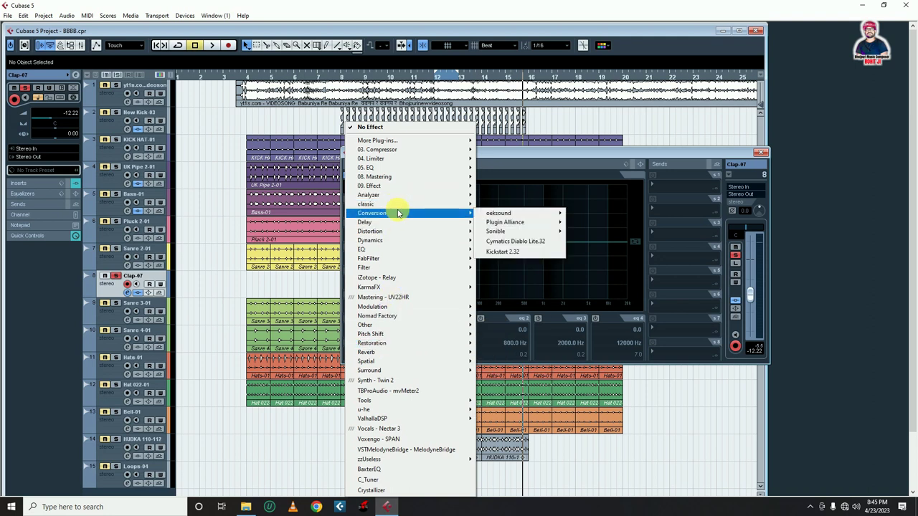
{"action": "left_click", "coordinate": [529, 258]}
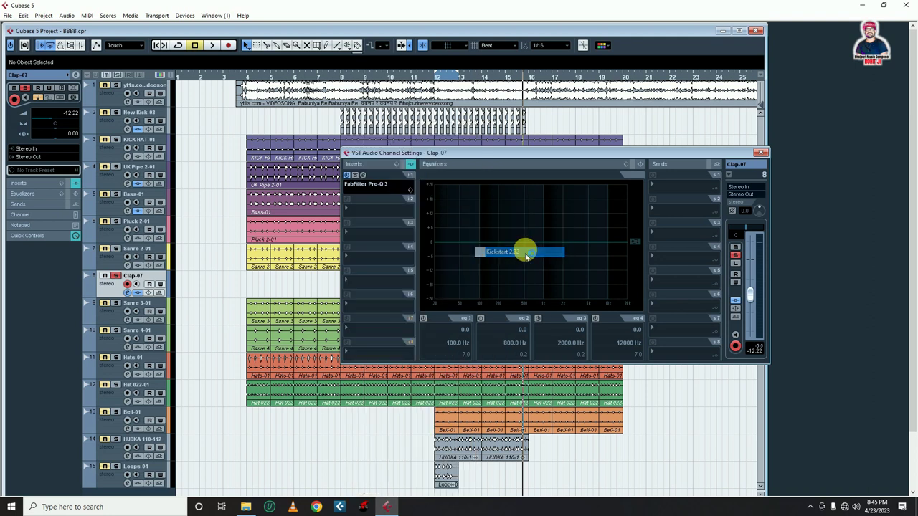
{"action": "left_click_drag", "start_coordinate": [473, 185], "coordinate": [471, 205]}
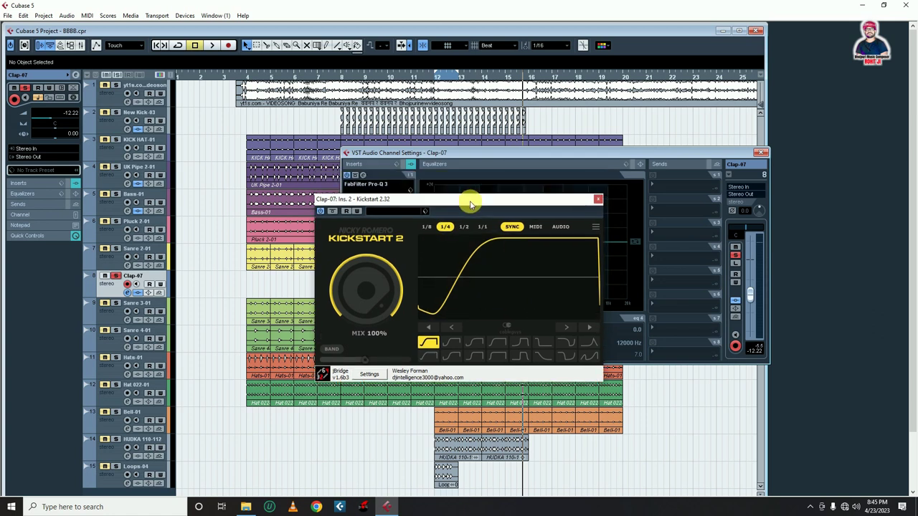
- Try Kickstart's Reverse Chain curve and its steep drop-off curve on the clap while auditioning the track
{"action": "left_click", "coordinate": [566, 344]}
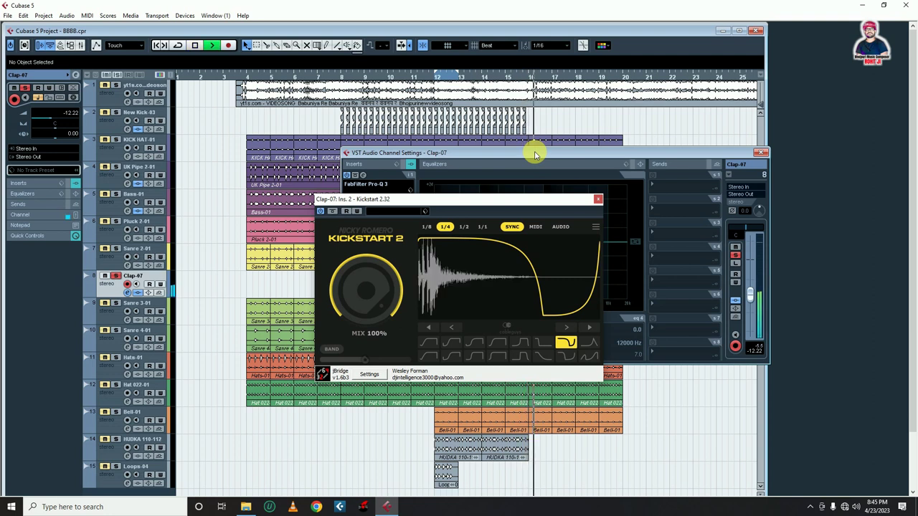
{"action": "key", "text": "space"}
{"action": "left_click", "coordinate": [543, 343]}
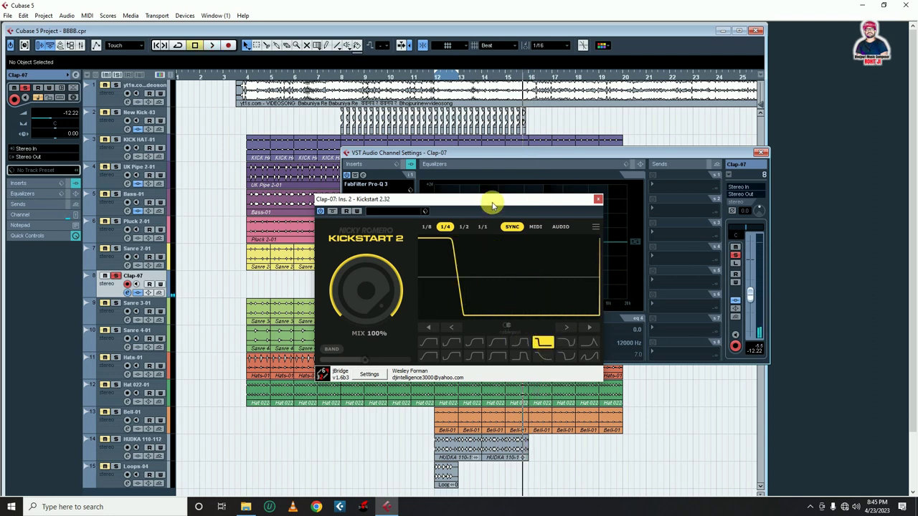
{"action": "key", "text": "space"}
{"action": "key", "text": "space"}
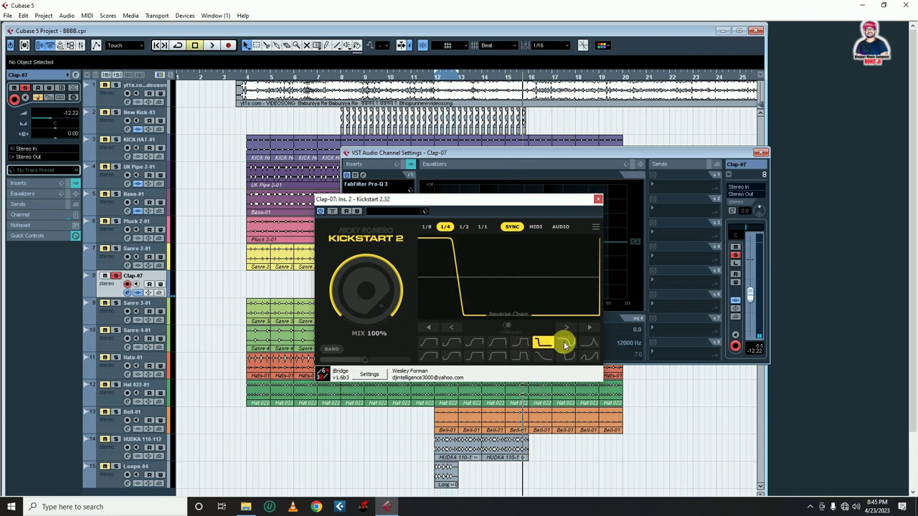
- Choose Kickstart's gradual fall-off curve, shift its slope slightly earlier, and audition the clap
{"action": "left_click", "coordinate": [541, 355]}
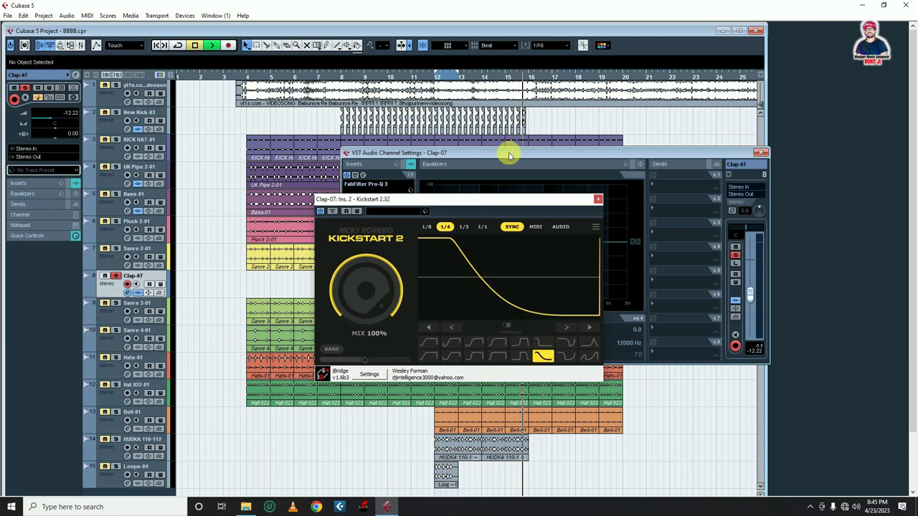
{"action": "key", "text": "space"}
{"action": "left_click_drag", "start_coordinate": [478, 274], "coordinate": [470, 277]}
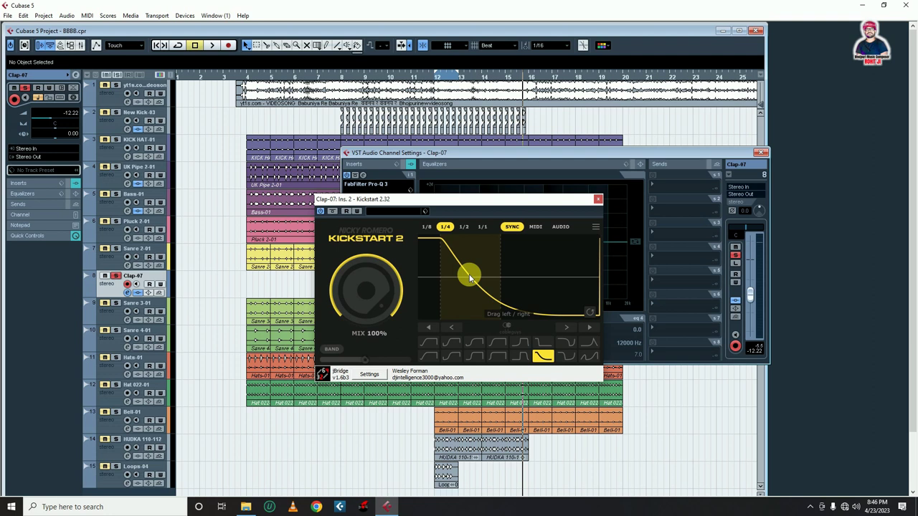
{"action": "left_click", "coordinate": [599, 200]}
{"action": "key", "text": "space"}
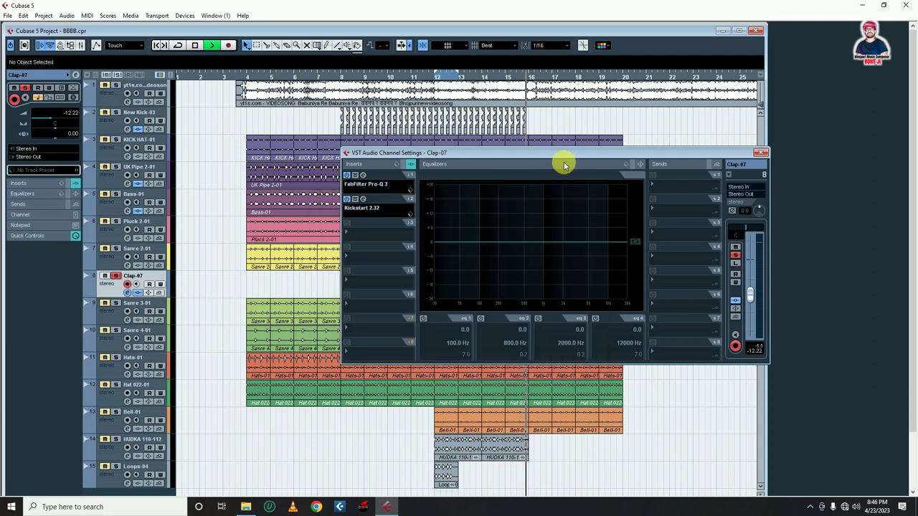
{"action": "key", "text": "space"}
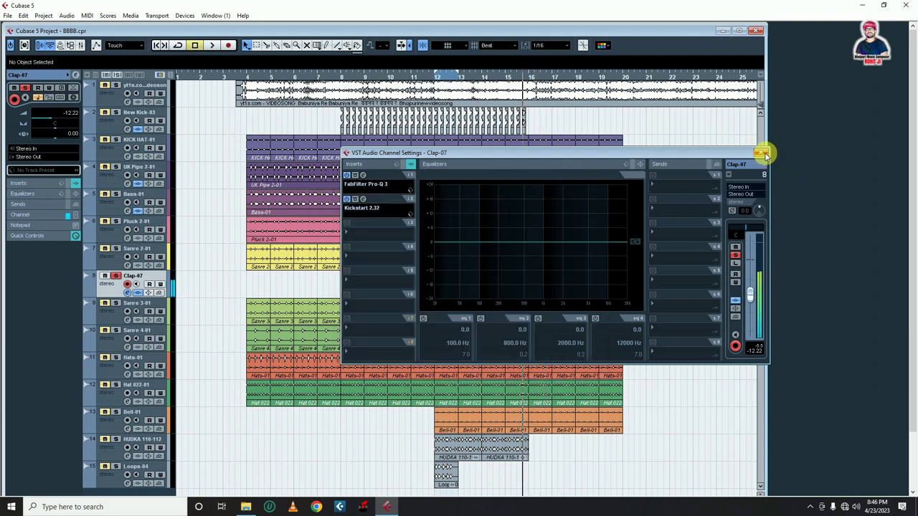
- Unsolo the Clap-07 track and duplicate all loop clips from bars 16–20 to fill bars 20–24
{"action": "left_click", "coordinate": [762, 153]}
{"action": "left_click", "coordinate": [739, 30]}
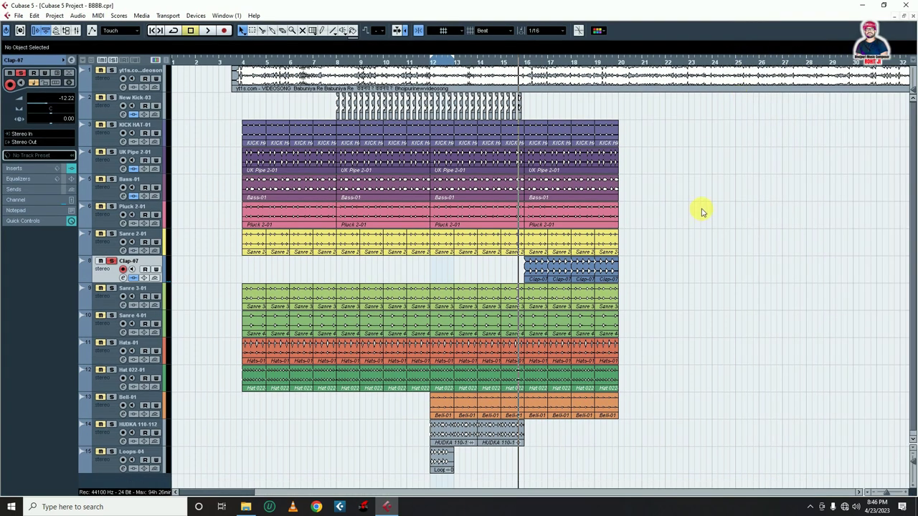
{"action": "key", "text": "space"}
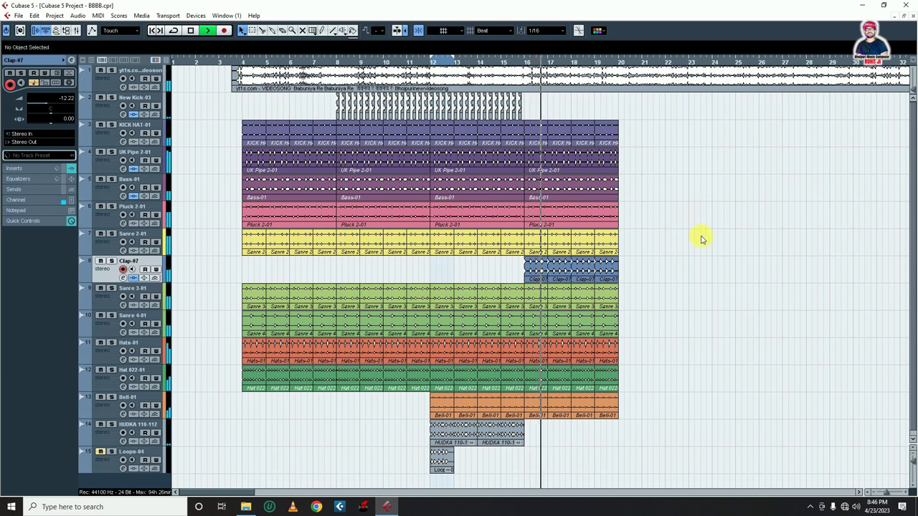
{"action": "left_click_drag", "start_coordinate": [651, 125], "coordinate": [533, 437]}
{"action": "key", "text": "ctrl+d"}
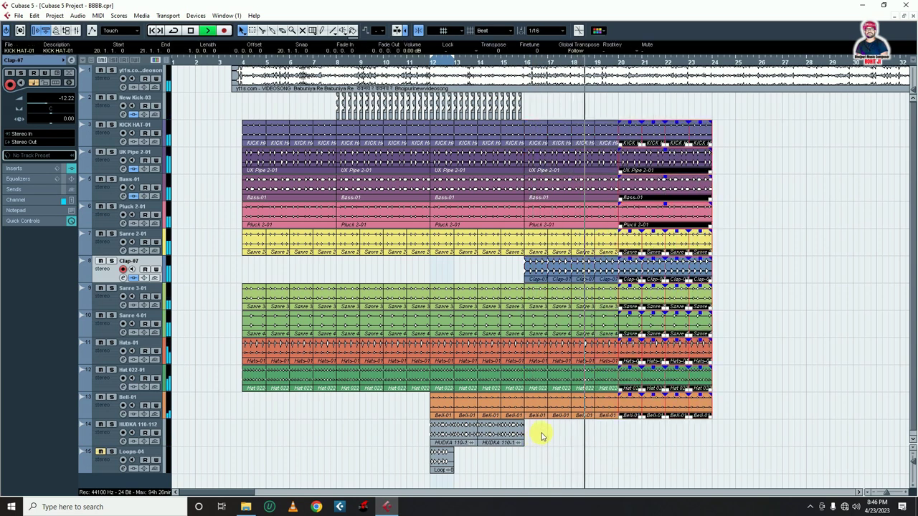
{"action": "left_click", "coordinate": [750, 316]}
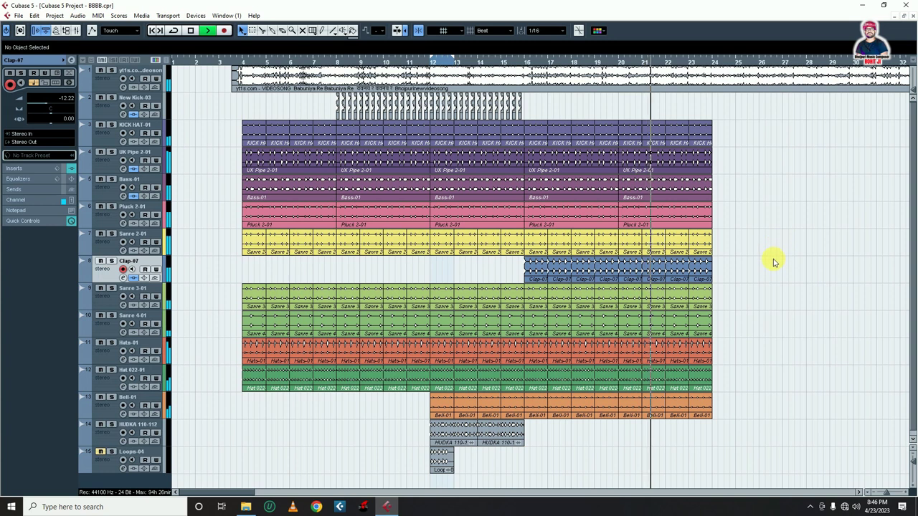
- Split the UK Pipe, Bass and Pluck clips at bar 22 and delete all loop clips after that point
{"action": "key", "text": "space"}
{"action": "left_click_drag", "start_coordinate": [769, 136], "coordinate": [669, 435]}
{"action": "right_click", "coordinate": [764, 279]}
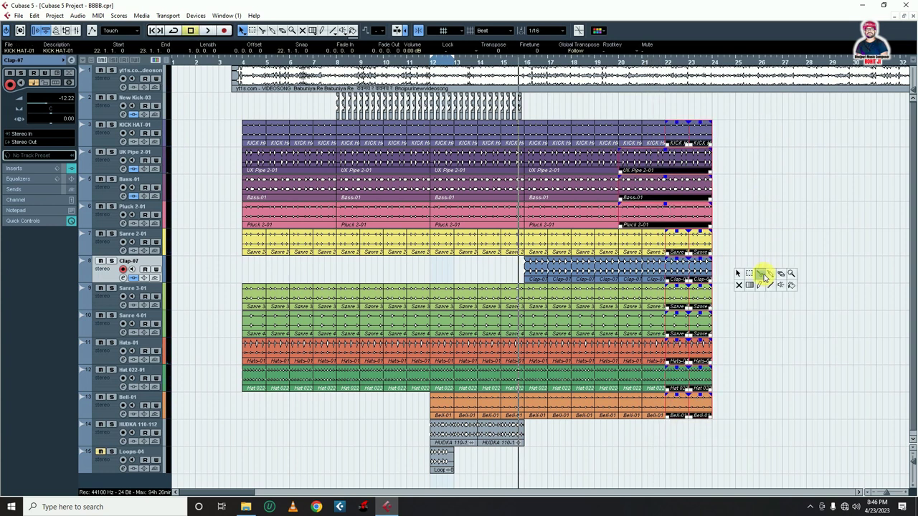
{"action": "left_click", "coordinate": [763, 278]}
{"action": "left_click", "coordinate": [666, 189]}
{"action": "key", "text": "1"}
{"action": "left_click_drag", "start_coordinate": [779, 119], "coordinate": [669, 436]}
{"action": "key", "text": "Delete"}
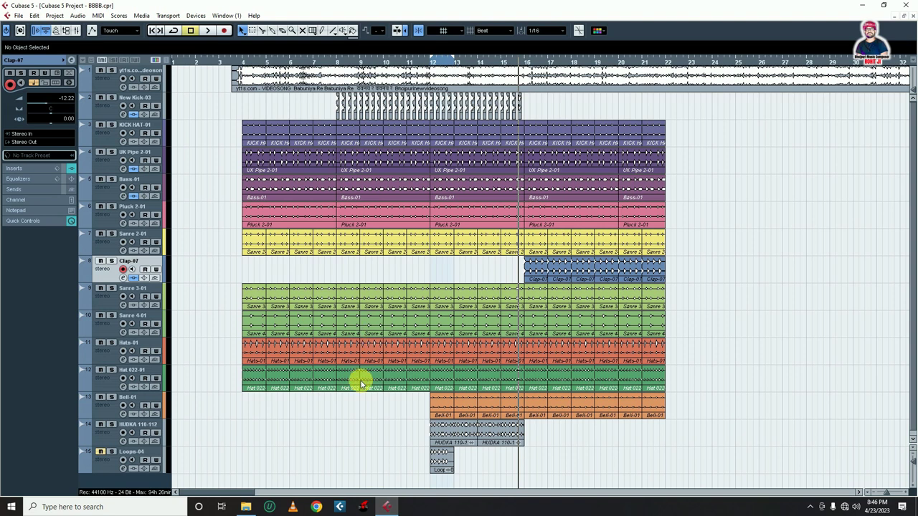
- Copy all percussion clips from bars 8–12 to bar 22 and play the arrangement from about bar 21
{"action": "left_click_drag", "start_coordinate": [343, 102], "coordinate": [335, 96]}
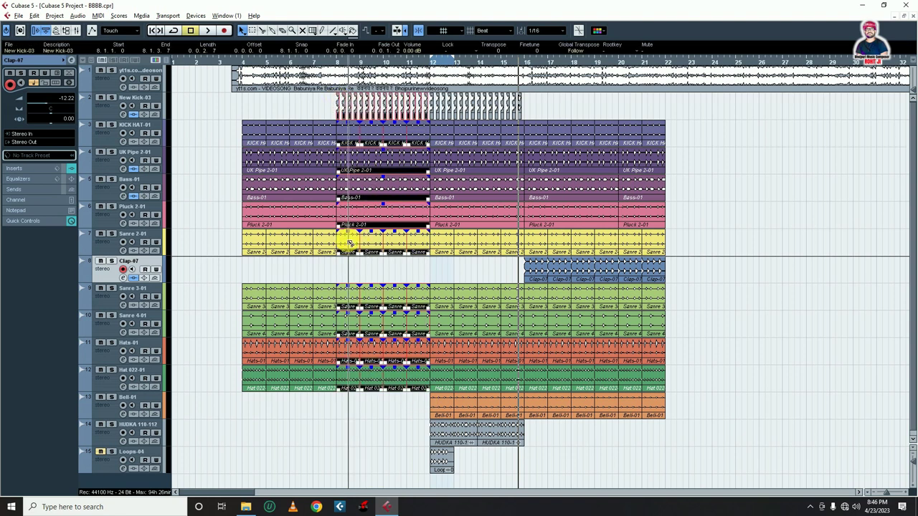
{"action": "left_click_drag", "start_coordinate": [349, 243], "coordinate": [675, 241]}
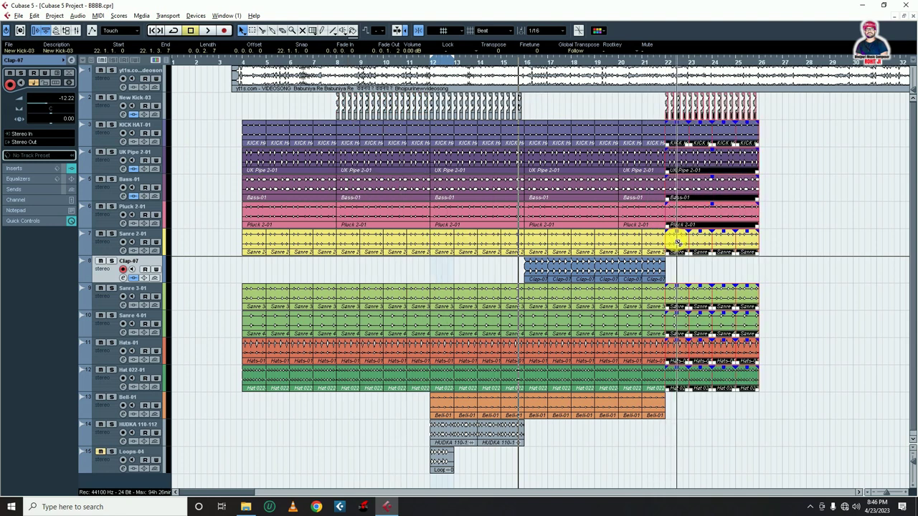
{"action": "left_click", "coordinate": [791, 258]}
{"action": "left_click", "coordinate": [649, 62]}
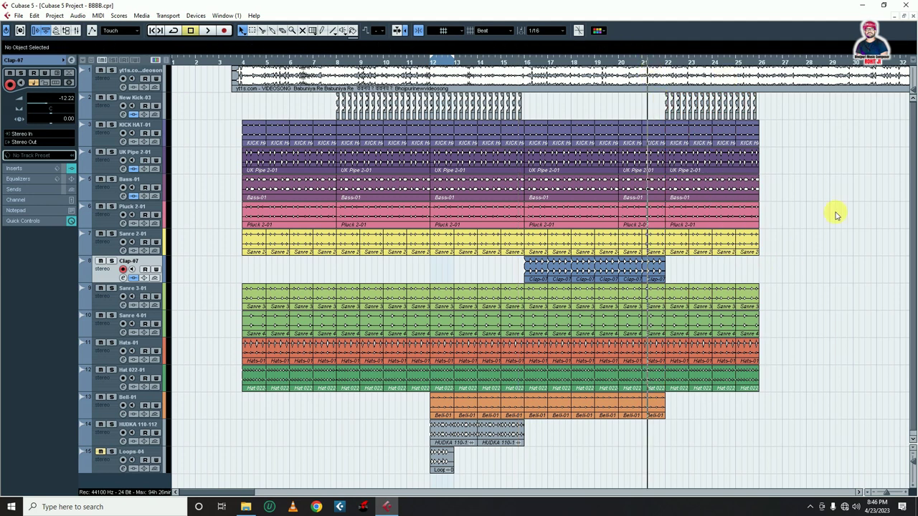
{"action": "key", "text": "space"}
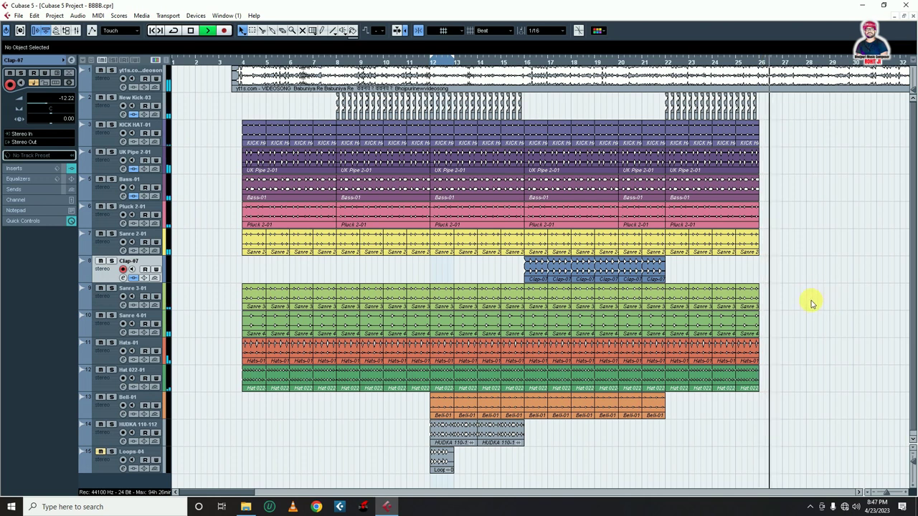
{"action": "key", "text": "space"}
- Check playback around bar 26 and duplicate the bar 22–26 clips to fill bars 26–30
{"action": "left_click", "coordinate": [753, 62]}
{"action": "key", "text": "space"}
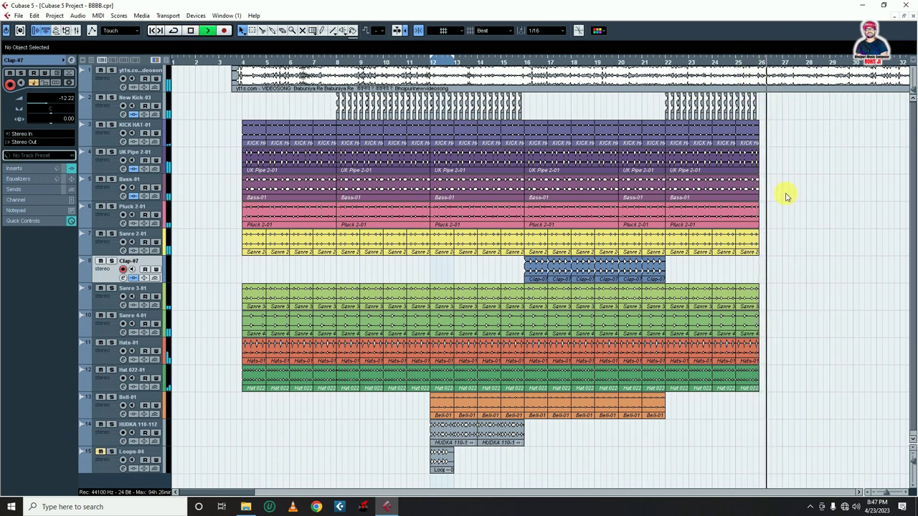
{"action": "key", "text": "space"}
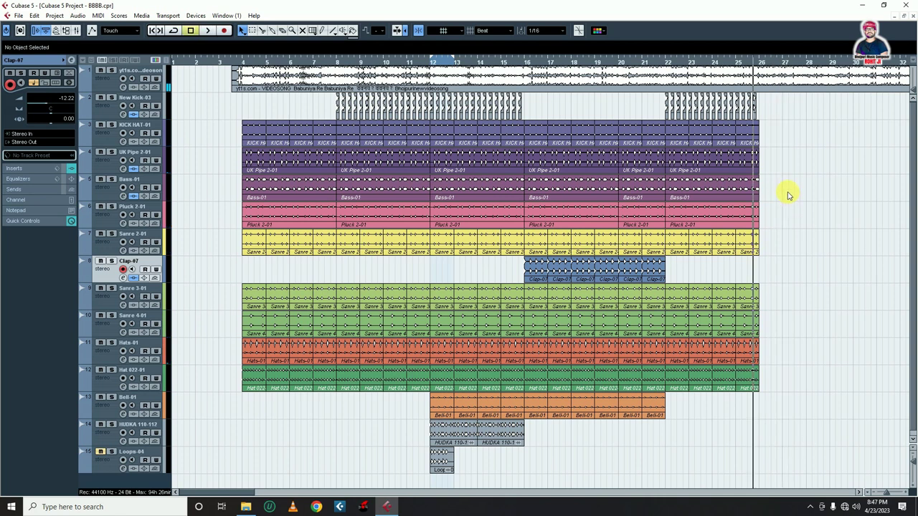
{"action": "left_click_drag", "start_coordinate": [761, 148], "coordinate": [668, 385]}
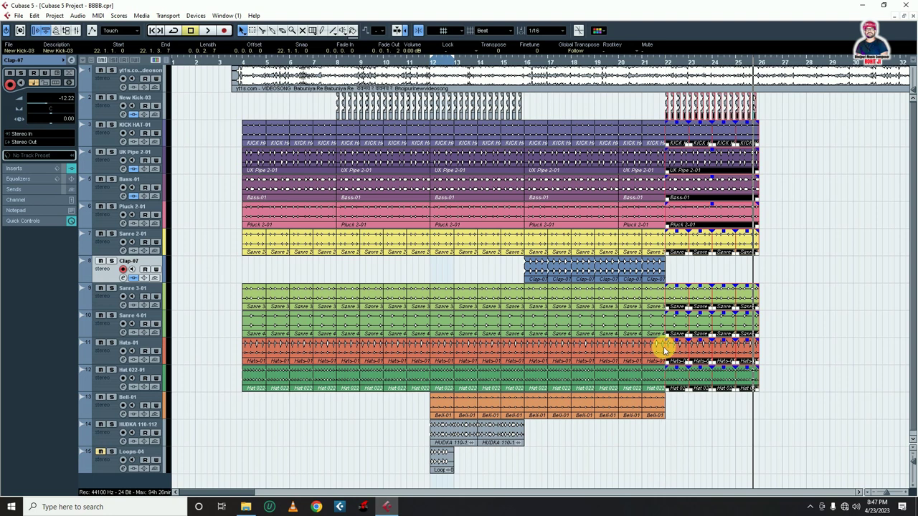
{"action": "key", "text": "ctrl+d"}
{"action": "left_click", "coordinate": [734, 437]}
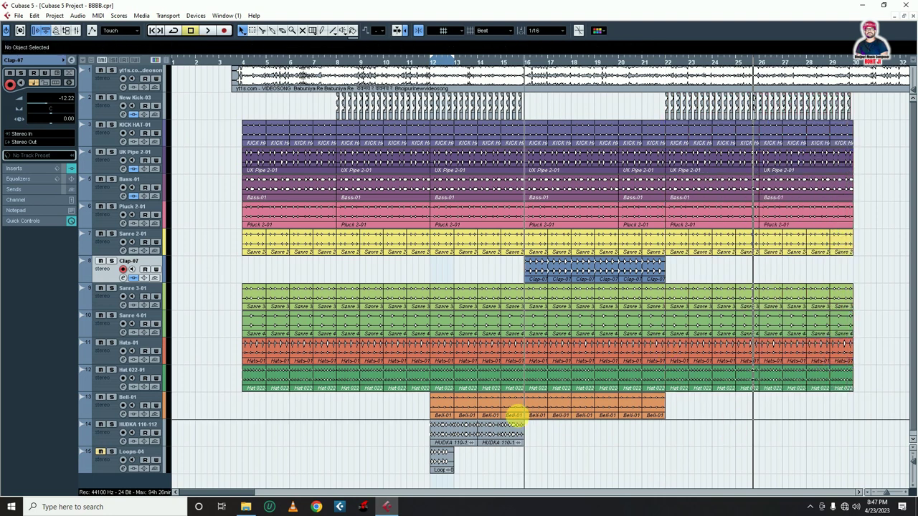
- Copy the two HUDKA 110-112 clips to bar 26 and play the arrangement from about bar 24
{"action": "left_click_drag", "start_coordinate": [438, 436], "coordinate": [804, 448]}
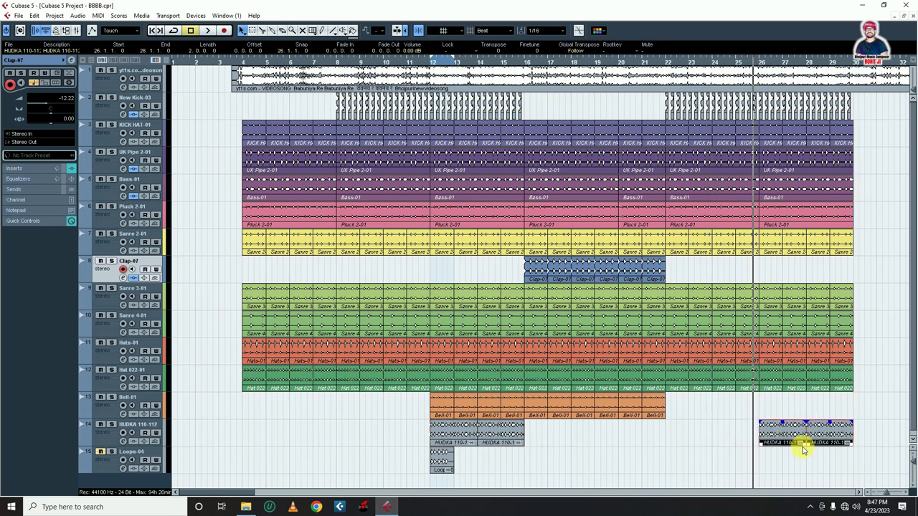
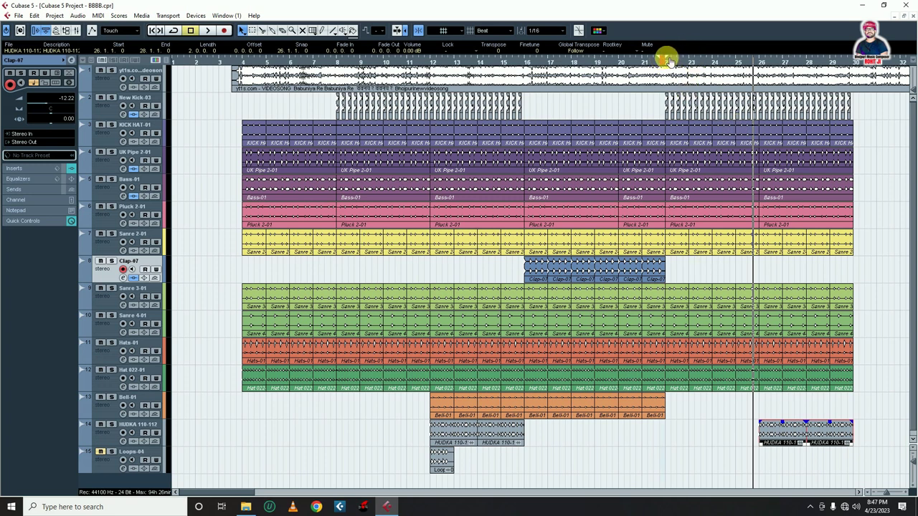
{"action": "left_click", "coordinate": [615, 106]}
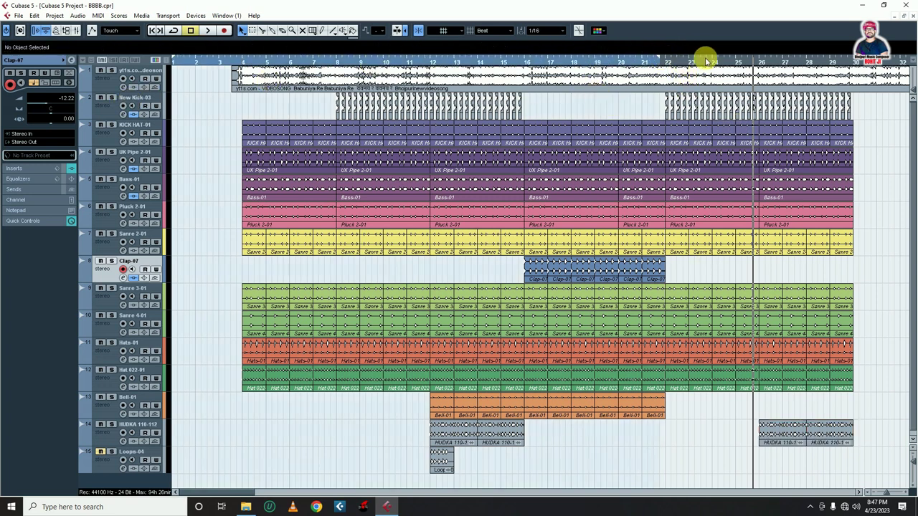
{"action": "key", "text": "space"}
{"action": "left_click", "coordinate": [712, 59]}
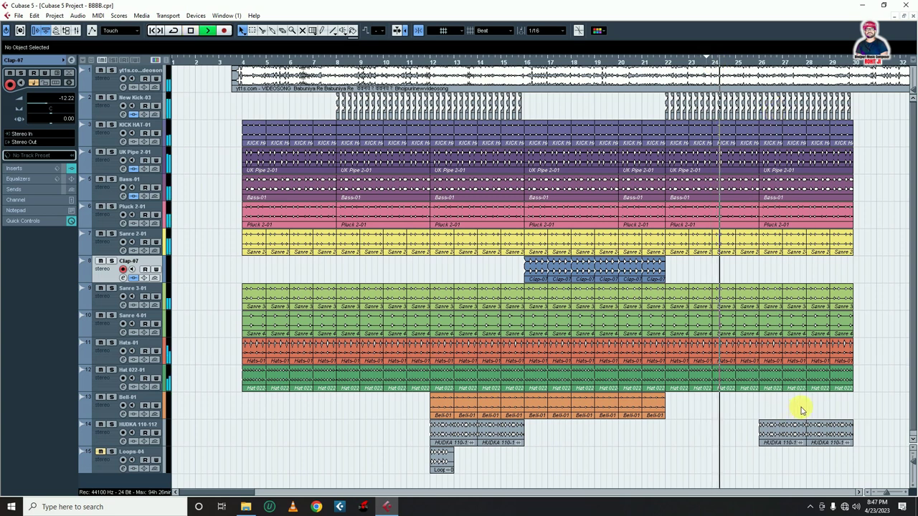
{"action": "key", "text": "g"}
{"action": "key", "text": "g"}
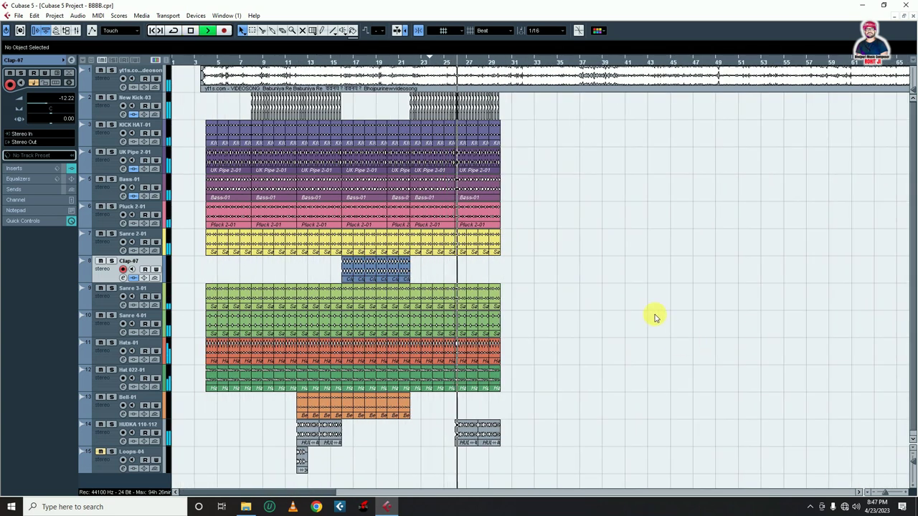
- Shift the copied HUDKA 110-112 clips half a bar later to start midway through bar 26, and audition the entry
{"action": "key", "text": "h"}
{"action": "key", "text": "h"}
{"action": "key", "text": "h"}
{"action": "key", "text": "h"}
{"action": "key", "text": "space"}
{"action": "left_click_drag", "start_coordinate": [796, 416], "coordinate": [540, 434]}
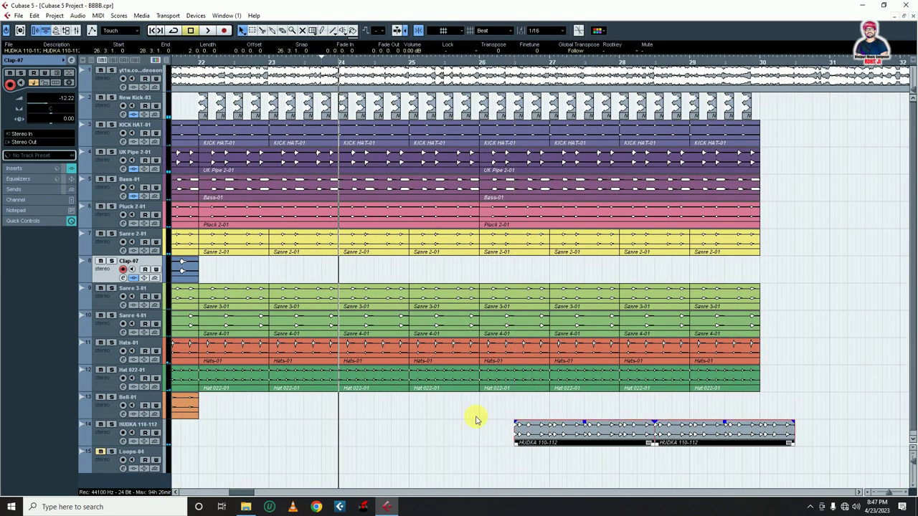
{"action": "left_click", "coordinate": [476, 418]}
{"action": "left_click", "coordinate": [465, 62]}
{"action": "key", "text": "space"}
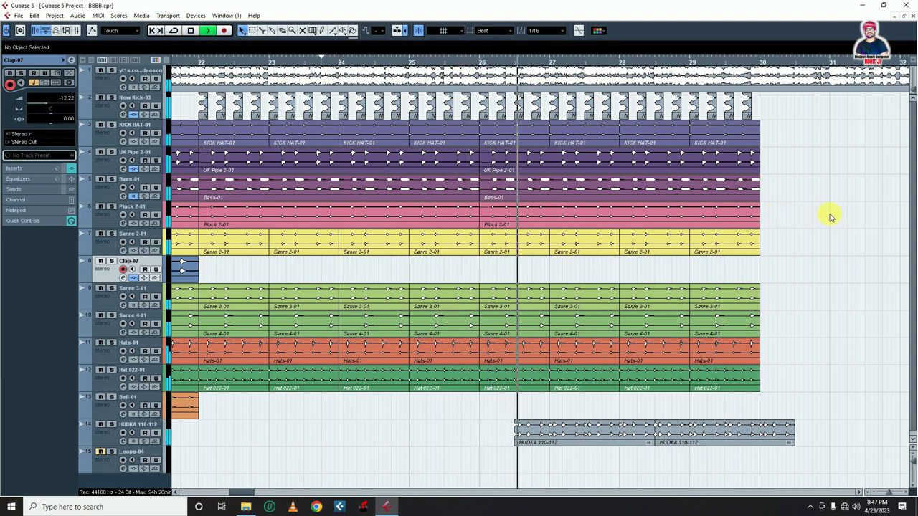
- Trim the second copied HUDKA 110-112 clip to end at bar 30 and stop playback
{"action": "left_click_drag", "start_coordinate": [792, 450], "coordinate": [760, 440]}
{"action": "key", "text": "space"}
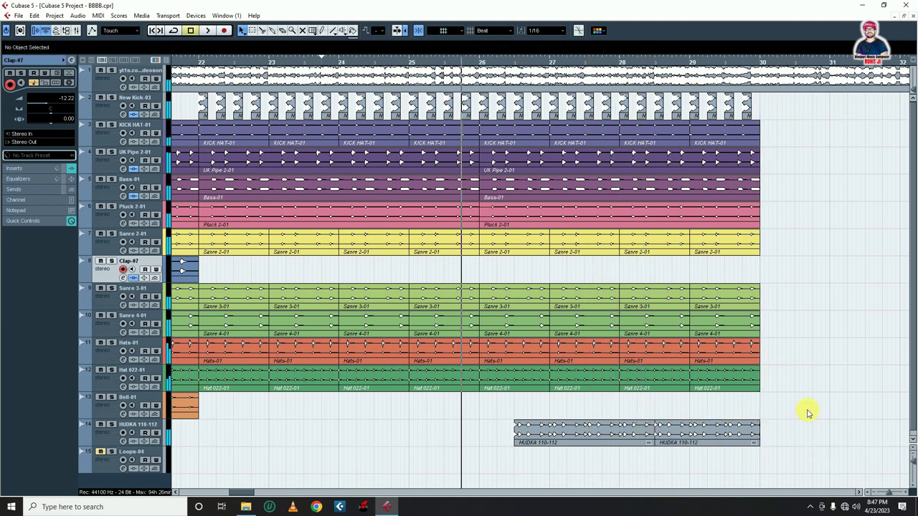
{"action": "key", "text": "g"}
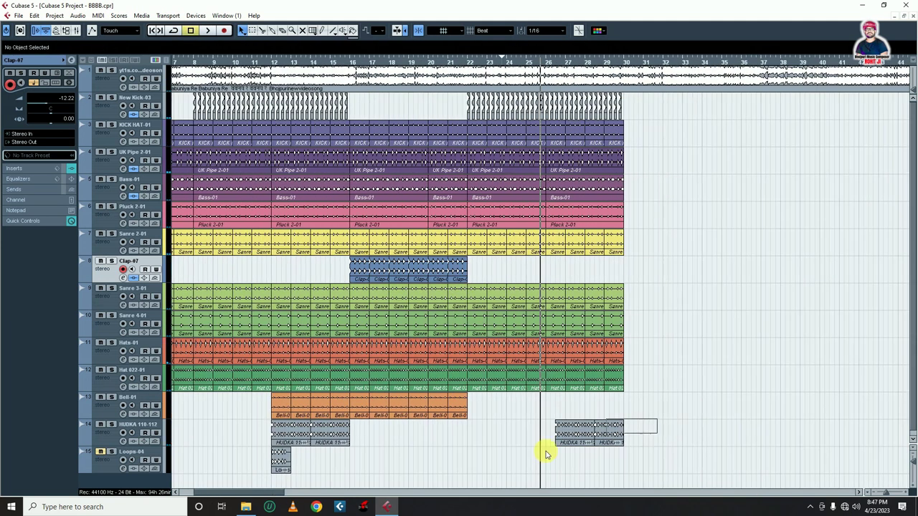
- Replace the copied HUDKA 110-112 clips with a Loops-04 copy starting midway through bar 26, and audition it
{"action": "left_click_drag", "start_coordinate": [545, 453], "coordinate": [537, 456]}
{"action": "key", "text": "Delete"}
{"action": "left_click_drag", "start_coordinate": [281, 462], "coordinate": [556, 456]}
{"action": "key", "text": "space"}
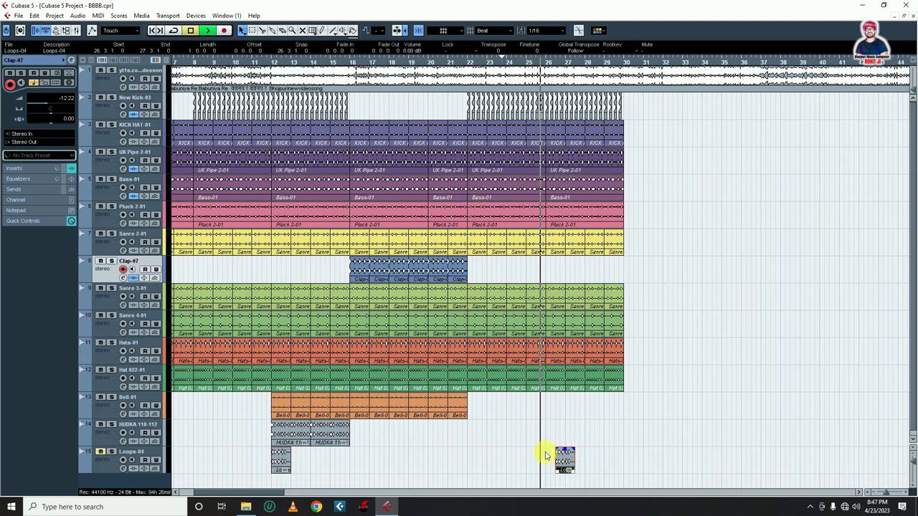
{"action": "left_click", "coordinate": [590, 423]}
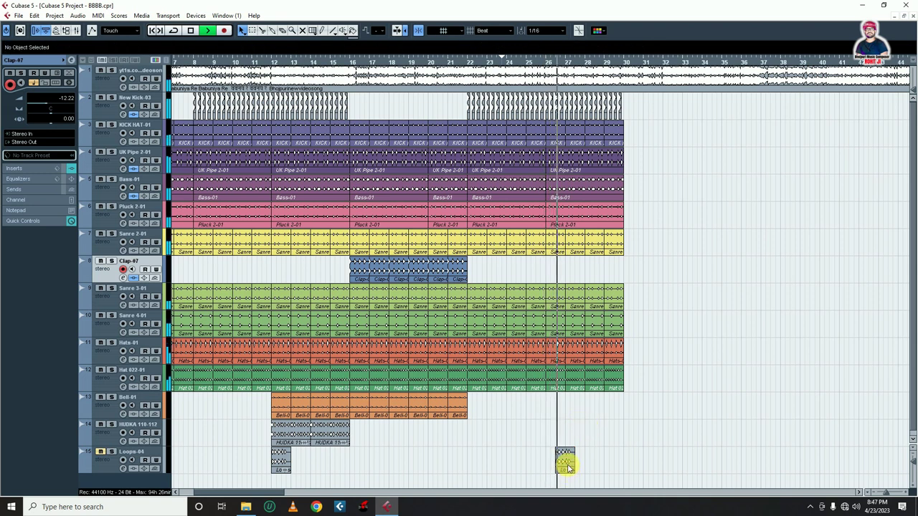
{"action": "key", "text": "space"}
- Select the Loops-04 track, audition its bar 26 entry and lower the track volume to -25.20
{"action": "left_click", "coordinate": [97, 454]}
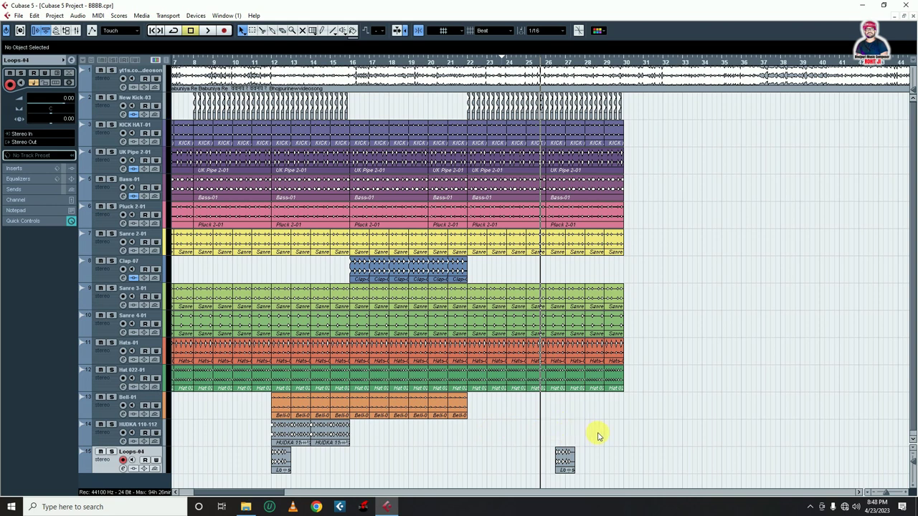
{"action": "key", "text": "space"}
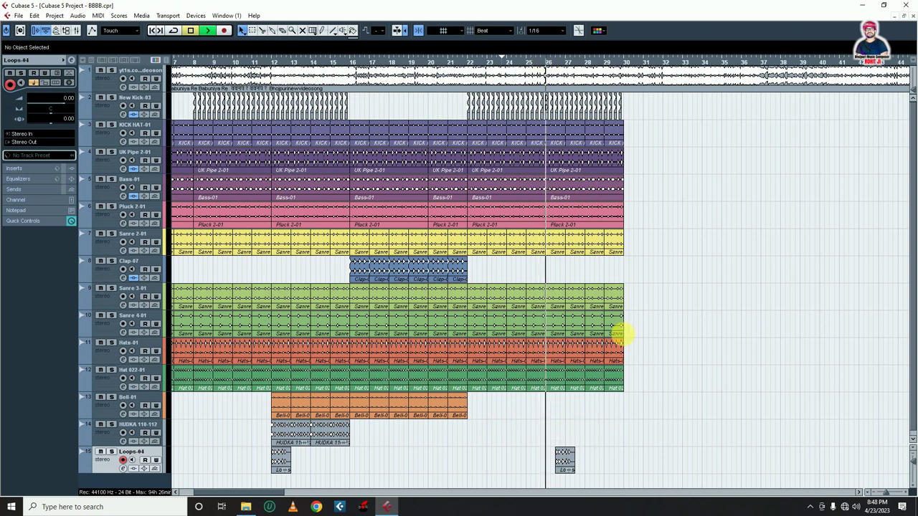
{"action": "key", "text": "h"}
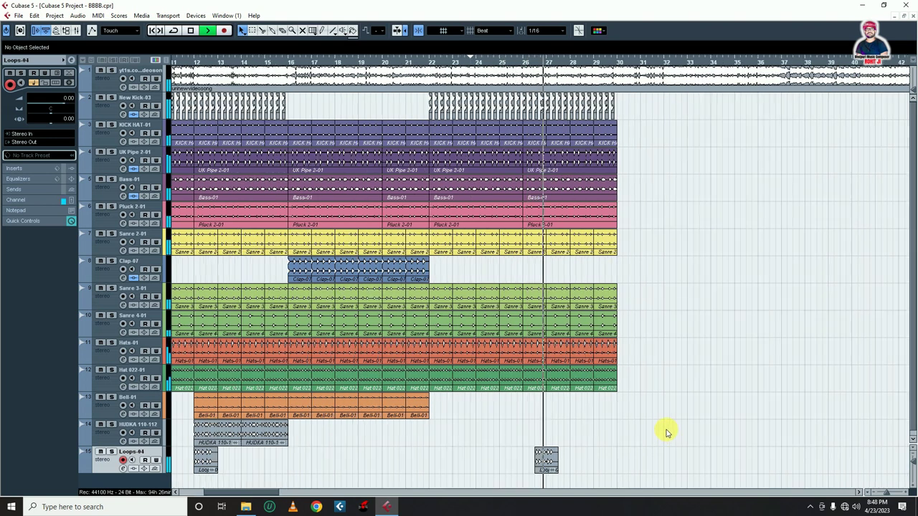
{"action": "key", "text": "h"}
{"action": "key", "text": "space"}
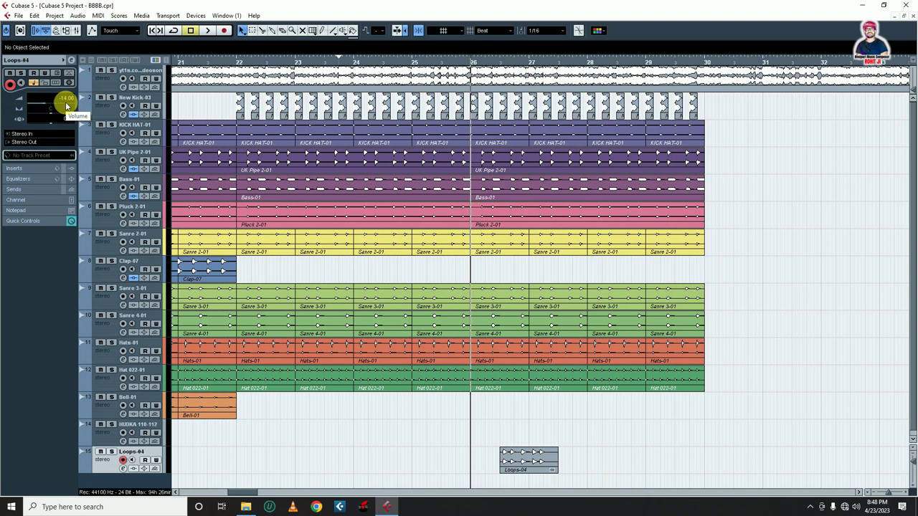
{"action": "left_click_drag", "start_coordinate": [66, 106], "coordinate": [59, 106]}
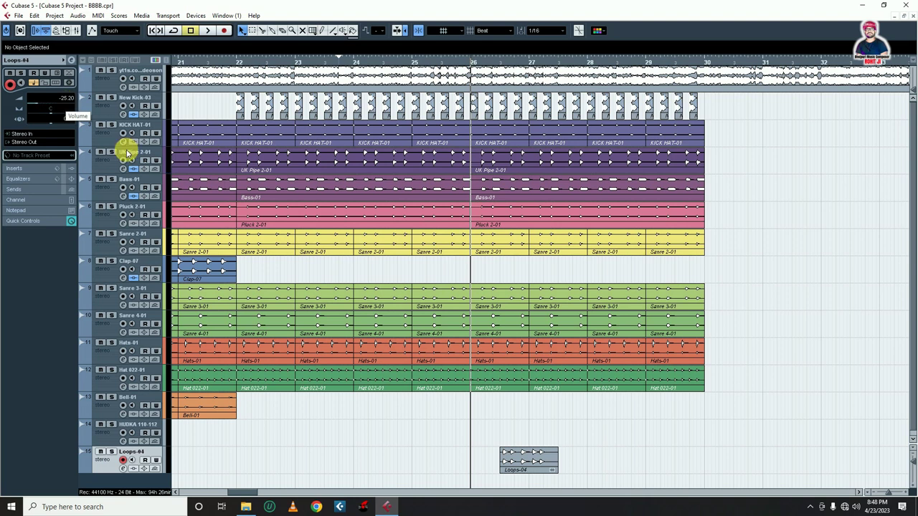
- Duplicate the Loops-04 clip midway through bar 26 three times, end to end
{"action": "left_click", "coordinate": [527, 463]}
{"action": "key", "text": "ctrl+d"}
{"action": "key", "text": "ctrl+d"}
{"action": "key", "text": "ctrl+d"}
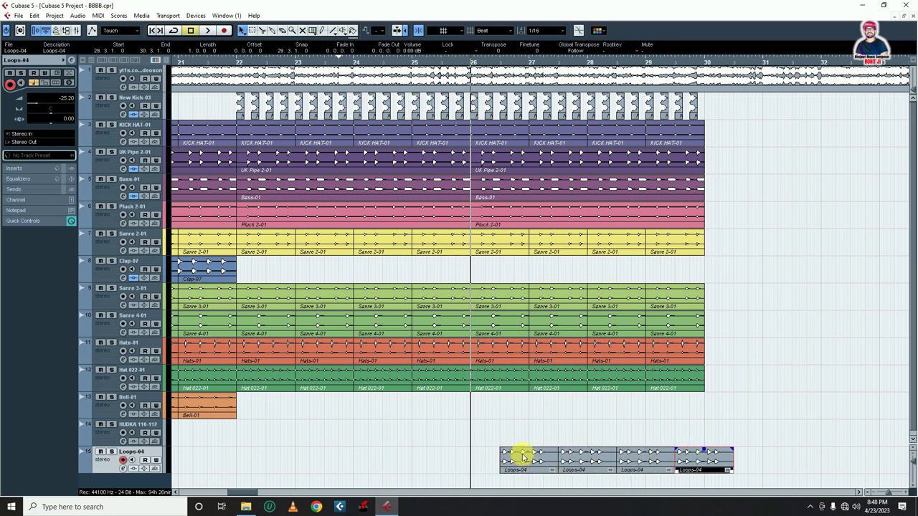
- Play the arrangement from bar 26 and set the Loops-04 track volume to -8.34
{"action": "left_click", "coordinate": [530, 425]}
{"action": "key", "text": "space"}
{"action": "left_click_drag", "start_coordinate": [45, 99], "coordinate": [50, 103]}
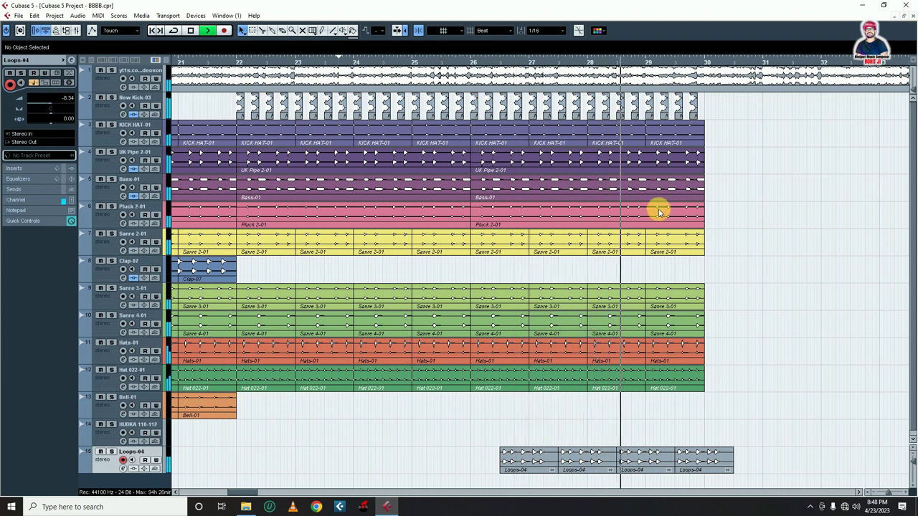
{"action": "key", "text": "space"}
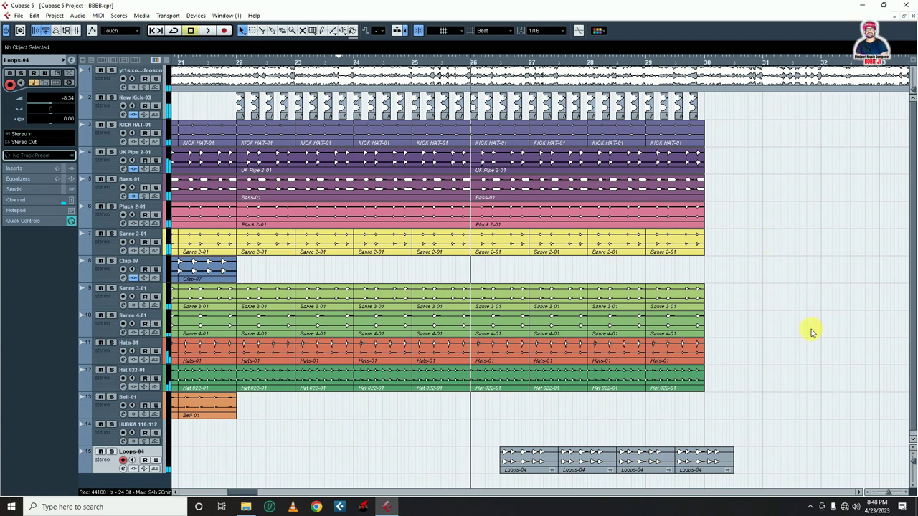
- Trim the third Loops-04 clip of the new run to end at bar 29 and delete the fourth
{"action": "left_click_drag", "start_coordinate": [670, 472], "coordinate": [648, 471]}
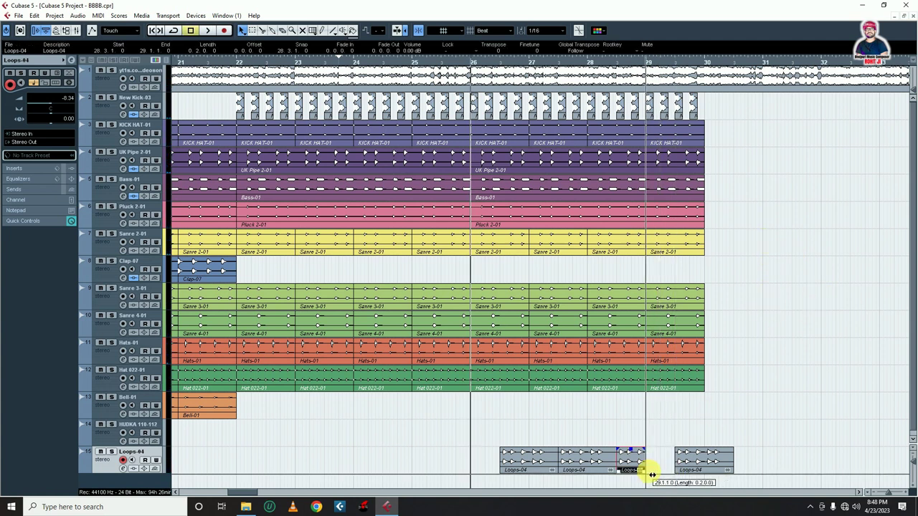
{"action": "left_click_drag", "start_coordinate": [718, 461], "coordinate": [701, 472]}
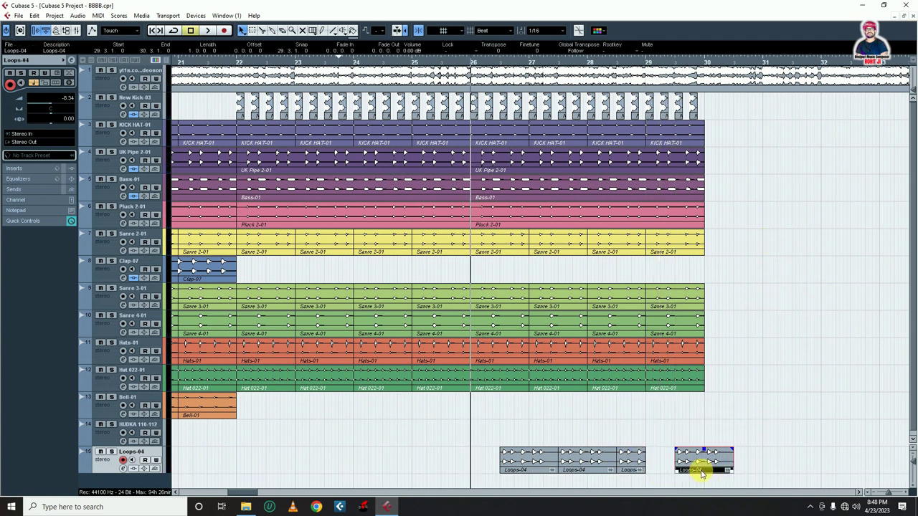
{"action": "key", "text": "Delete"}
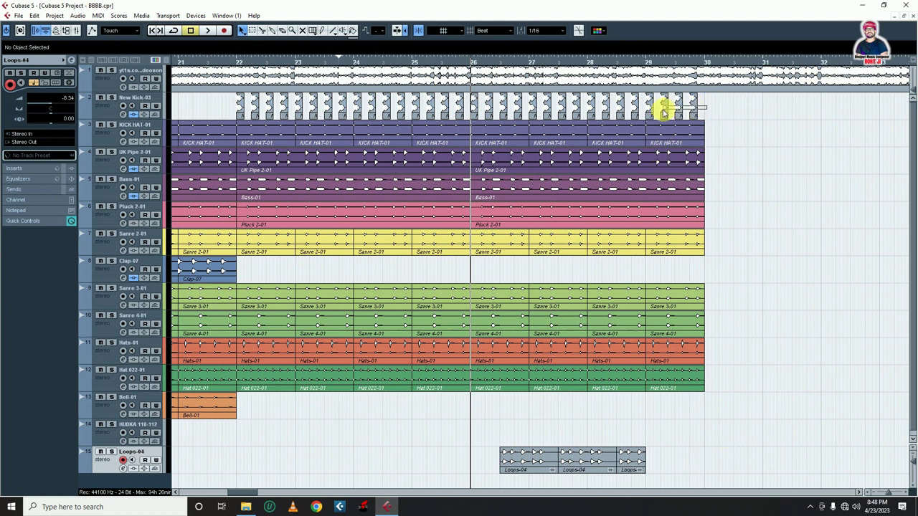
- Duplicate the bar 26–30 clips from KICK HAT-01 through Hat 022-01 to fill bars 30–34
{"action": "left_click_drag", "start_coordinate": [766, 141], "coordinate": [485, 395]}
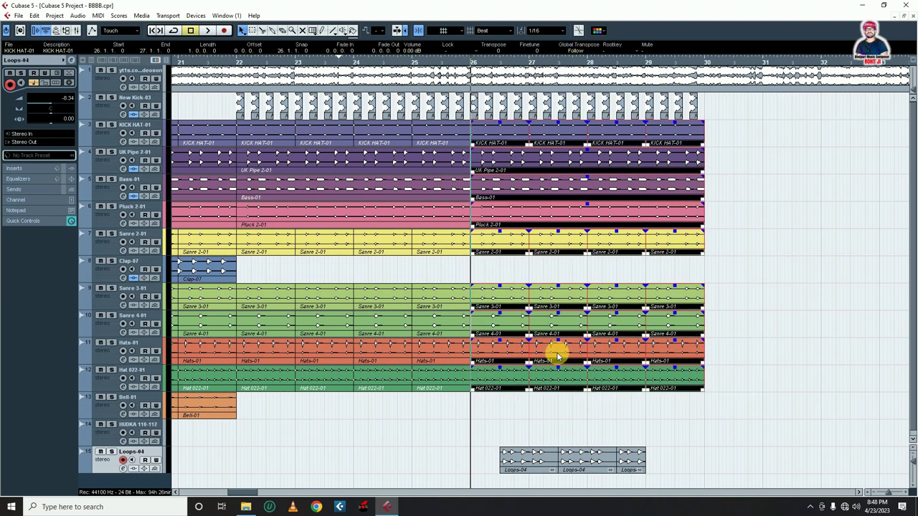
{"action": "key", "text": "ctrl+d"}
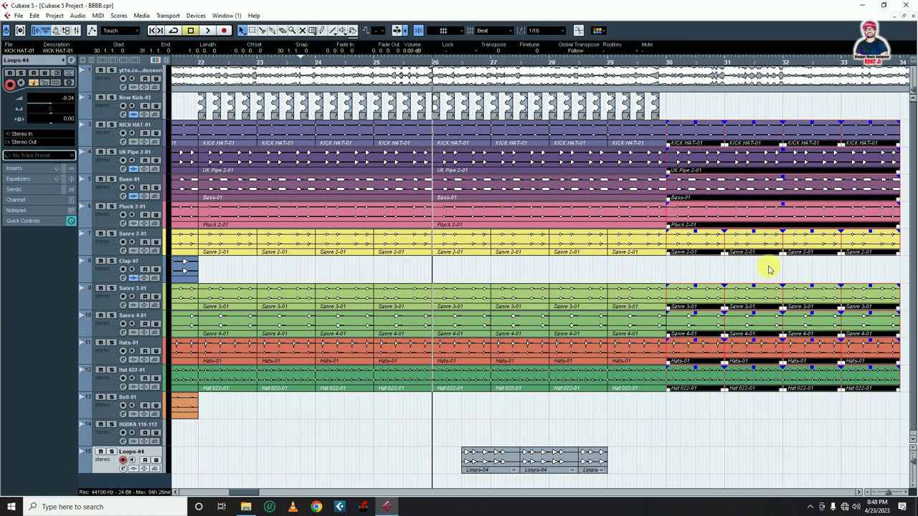
{"action": "left_click", "coordinate": [698, 109]}
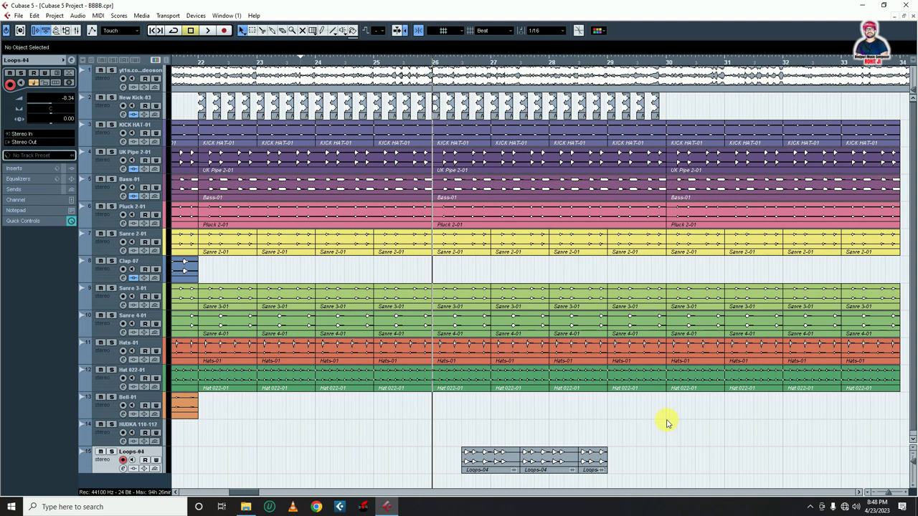
- Delete the New Kick-03 hit on beat 2 of bar 29
{"action": "left_click", "coordinate": [626, 109]}
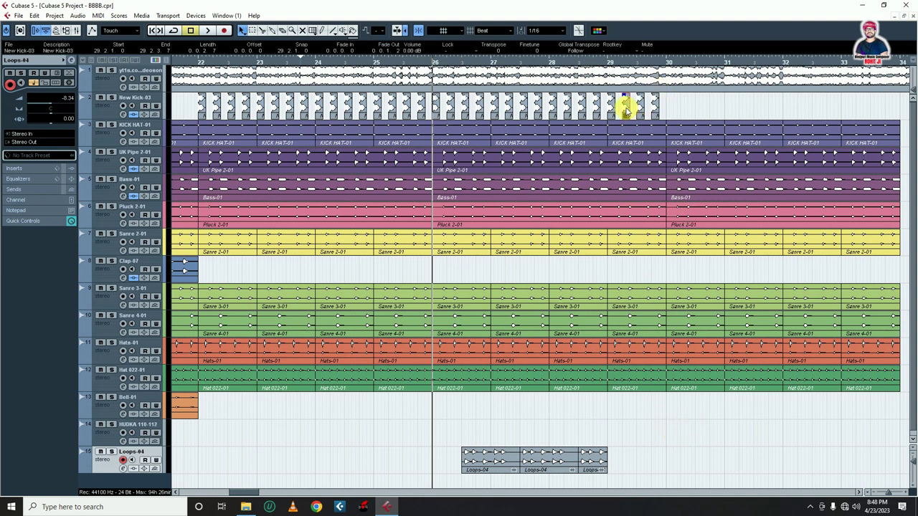
{"action": "left_click", "coordinate": [672, 112]}
{"action": "left_click_drag", "start_coordinate": [606, 112], "coordinate": [618, 114]}
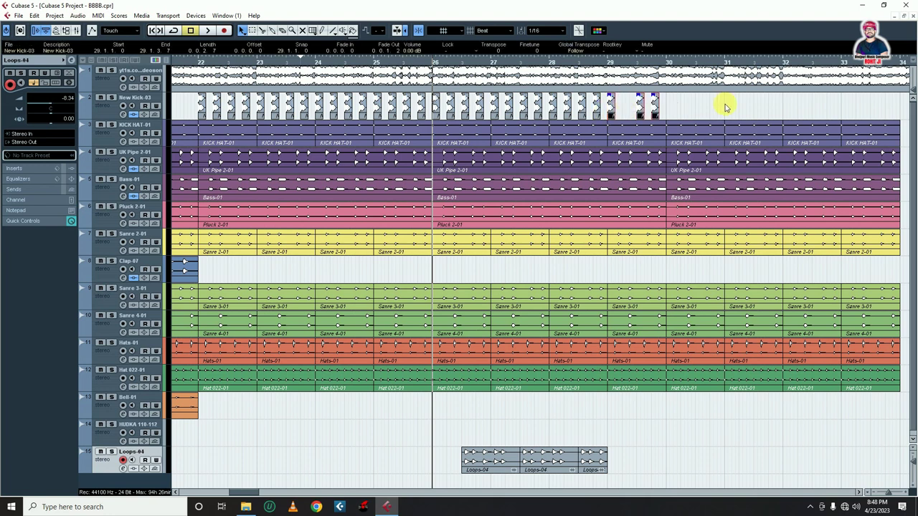
{"action": "key", "text": "h"}
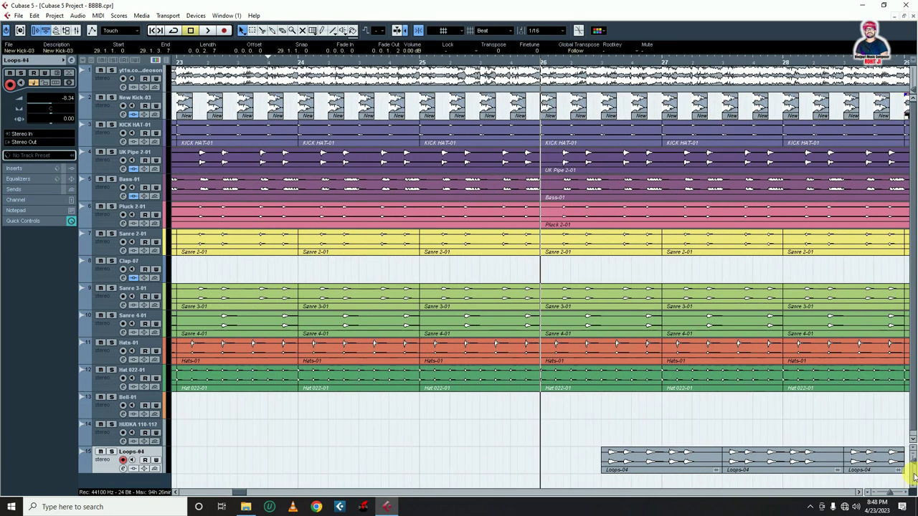
{"action": "left_click", "coordinate": [913, 472]}
{"action": "left_click", "coordinate": [912, 472]}
{"action": "key", "text": "g"}
{"action": "key", "text": "g"}
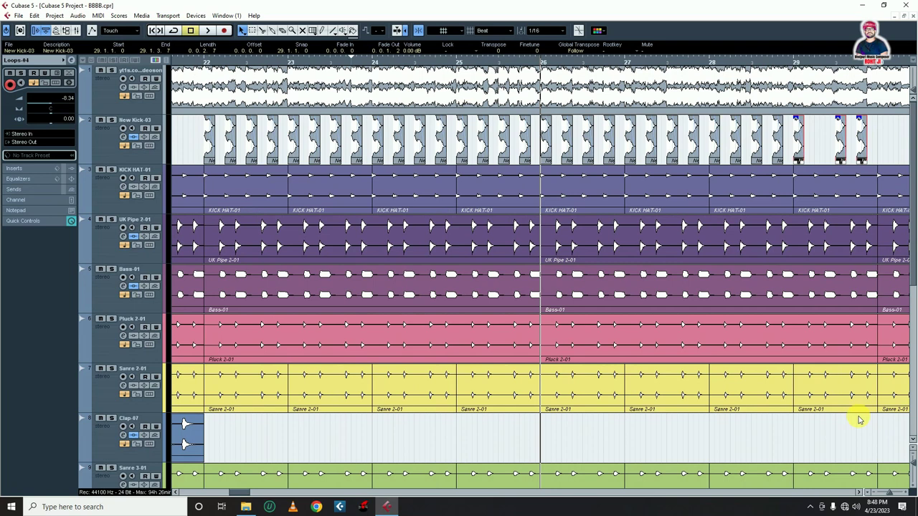
- Set the playback position late in bar 28 and audition the New Kick-03 hits into bar 29
{"action": "left_click", "coordinate": [651, 62]}
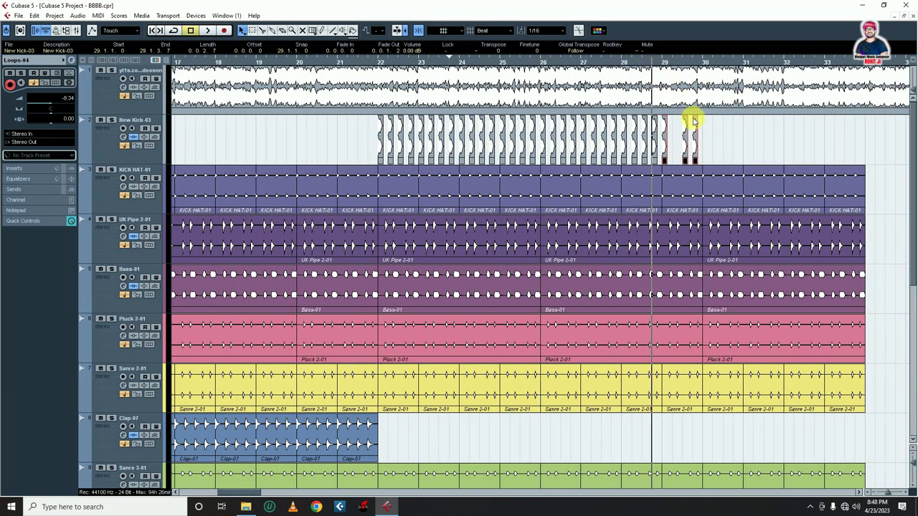
{"action": "key", "text": "h"}
{"action": "key", "text": "h"}
{"action": "left_click", "coordinate": [751, 142]}
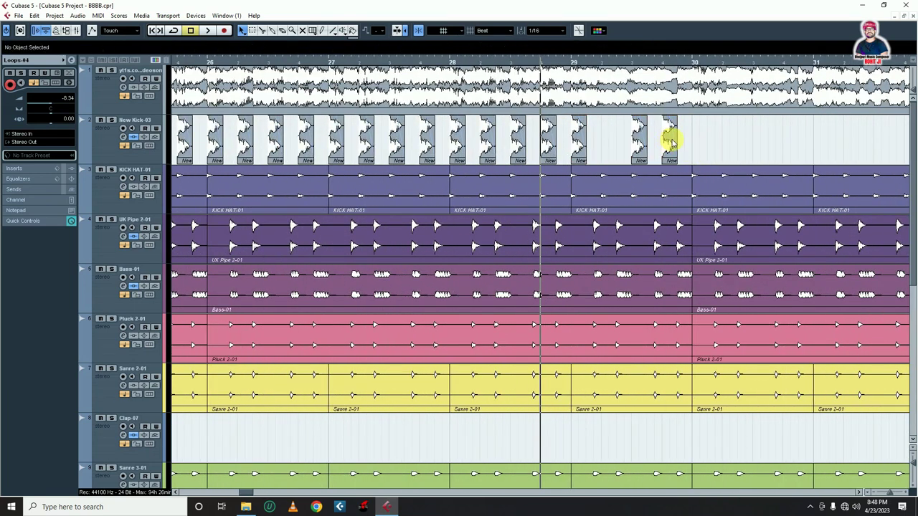
{"action": "key", "text": "space"}
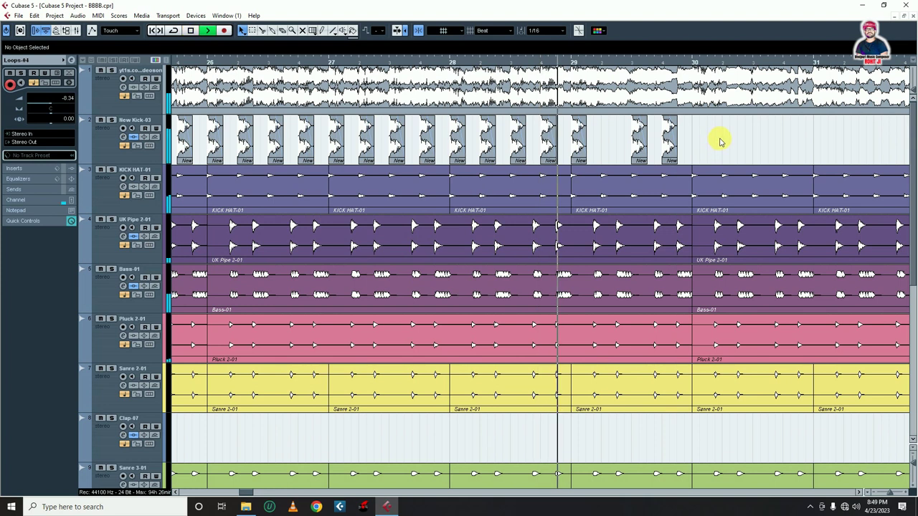
{"action": "key", "text": "space"}
- Delete the remaining New Kick-03 hits after the first beat of bar 29
{"action": "left_click_drag", "start_coordinate": [634, 155], "coordinate": [606, 146]}
{"action": "left_click_drag", "start_coordinate": [717, 141], "coordinate": [609, 143]}
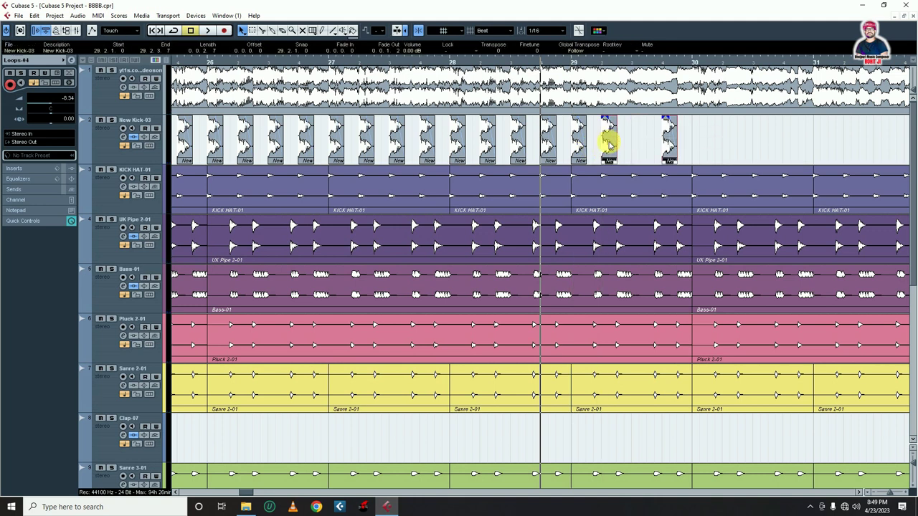
{"action": "key", "text": "Delete"}
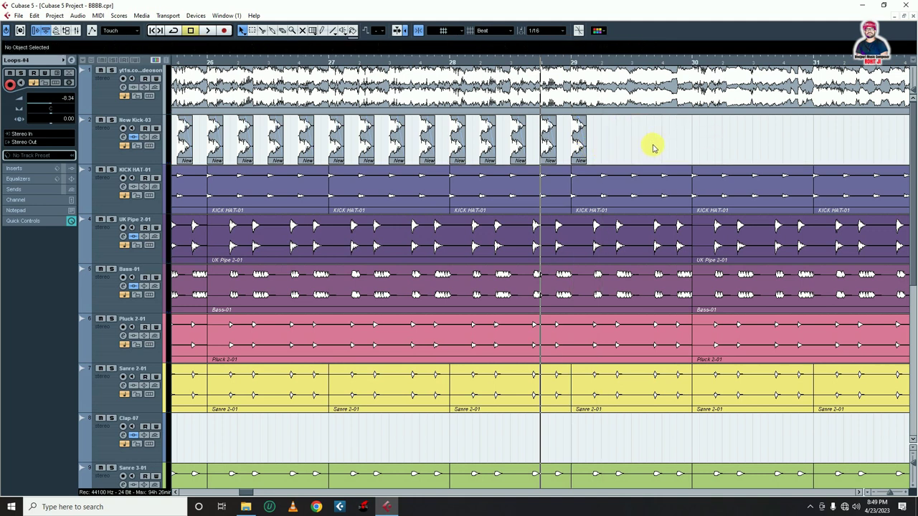
- Switch the grid type to Use Quantize and copy the bar 29 New Kick-03 hit half a beat later
{"action": "key", "text": "h"}
{"action": "left_click", "coordinate": [494, 30]}
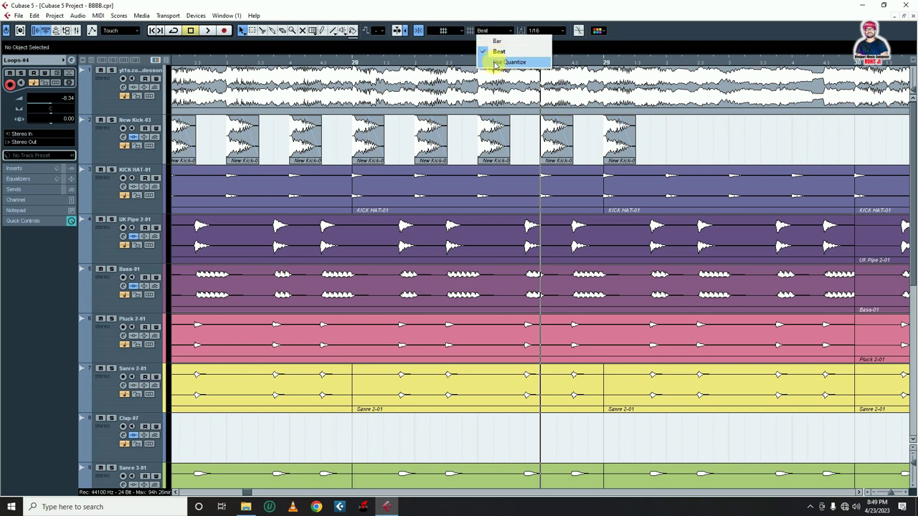
{"action": "left_click", "coordinate": [496, 63]}
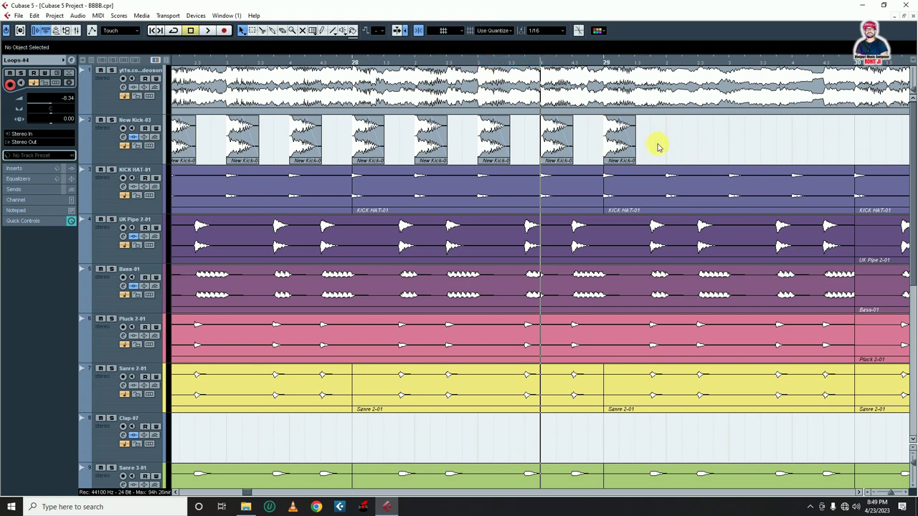
{"action": "left_click_drag", "start_coordinate": [617, 143], "coordinate": [696, 144]}
{"action": "left_click", "coordinate": [696, 143]}
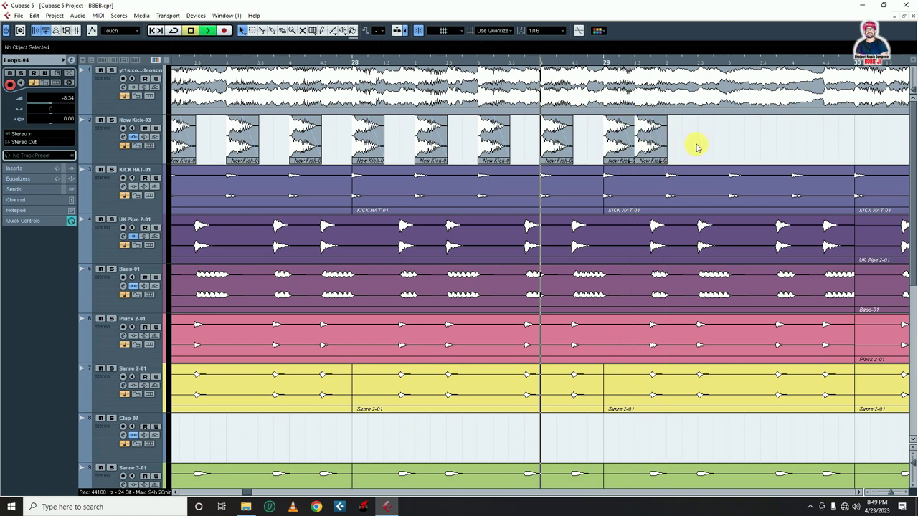
{"action": "key", "text": "space"}
{"action": "key", "text": "space"}
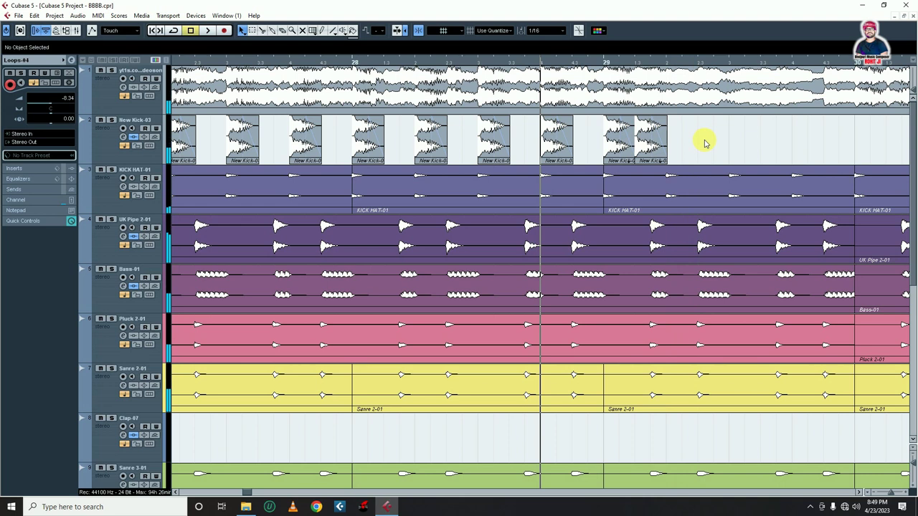
- Copy the pair of New Kick-03 hits to beat 3 of bar 29 and audition the pattern
{"action": "key", "text": "g"}
{"action": "key", "text": "g"}
{"action": "left_click_drag", "start_coordinate": [647, 145], "coordinate": [694, 158]}
{"action": "left_click", "coordinate": [727, 143]}
{"action": "key", "text": "space"}
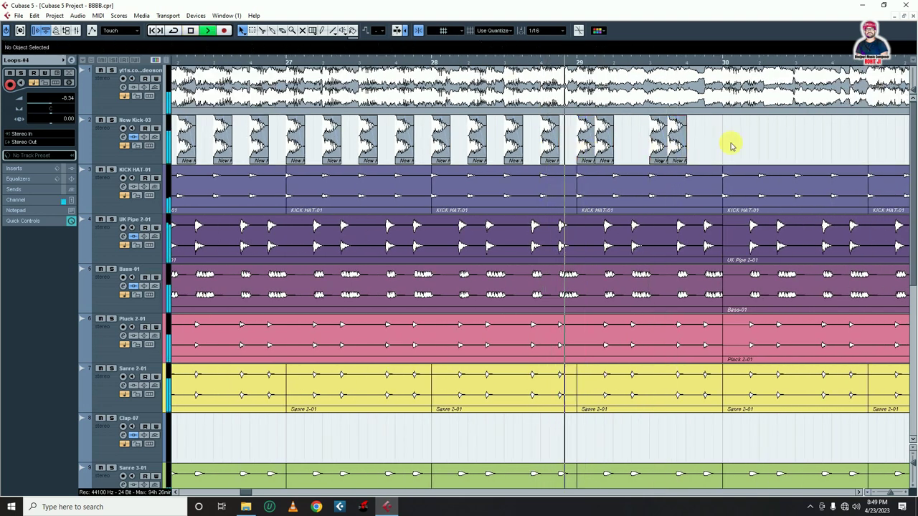
{"action": "key", "text": "space"}
- Rearrange the second half of bar 29 on New Kick-03 into one hit after beat 3 and two after beat 4, and audition it
{"action": "left_click_drag", "start_coordinate": [659, 148], "coordinate": [707, 148]}
{"action": "left_click", "coordinate": [736, 149]}
{"action": "left_click", "coordinate": [727, 148]}
{"action": "left_click", "coordinate": [742, 145]}
{"action": "key", "text": "space"}
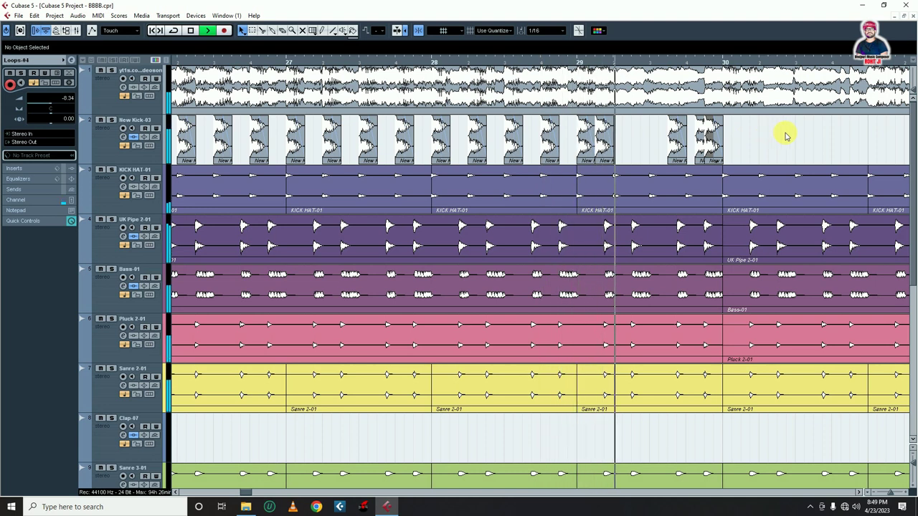
{"action": "key", "text": "space"}
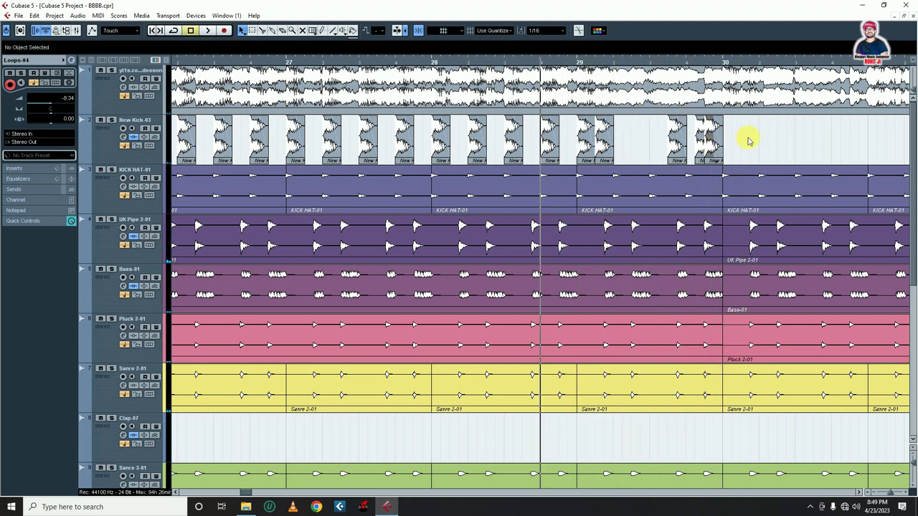
- Copy the bar 29 New Kick-03 pattern to bar 30
{"action": "left_click_drag", "start_coordinate": [755, 137], "coordinate": [728, 148]}
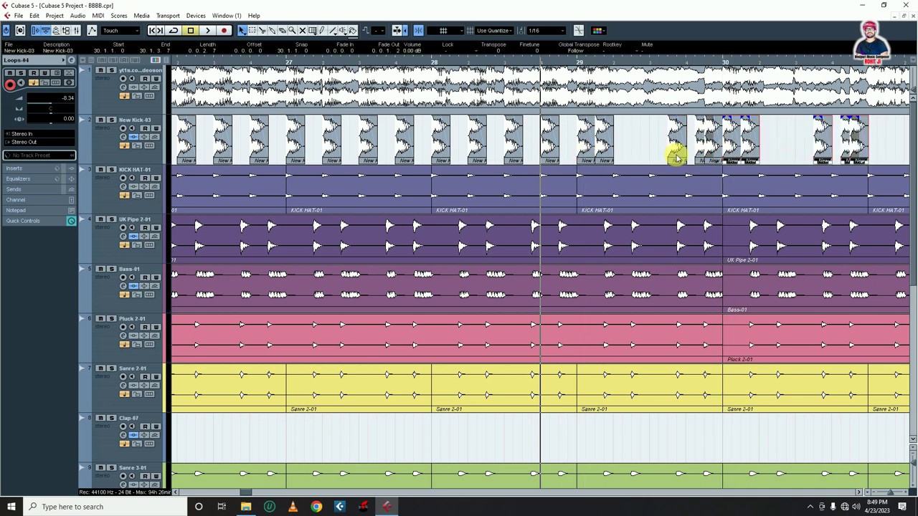
- Audition the New Kick-03 pattern across bars 29 and 30 against the other tracks
{"action": "left_click", "coordinate": [634, 146]}
{"action": "key", "text": "space"}
{"action": "key", "text": "g"}
{"action": "key", "text": "g"}
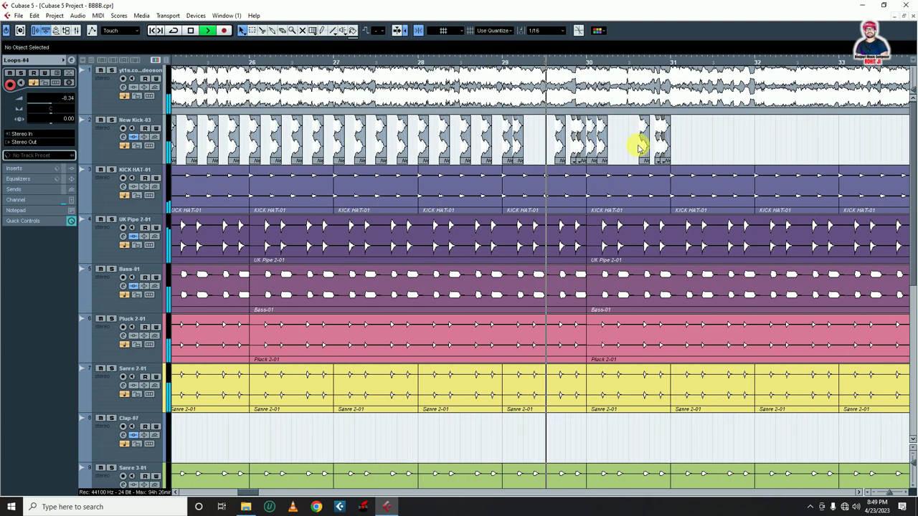
{"action": "key", "text": "g"}
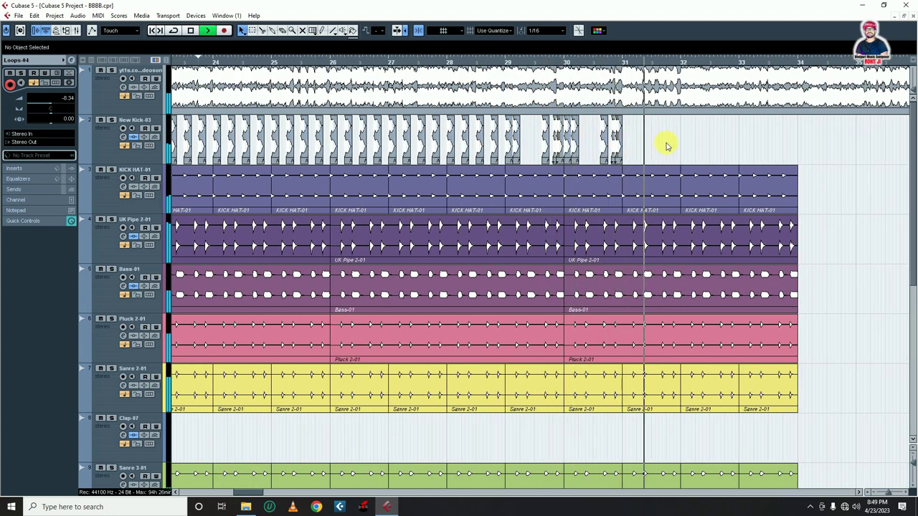
- Stop playback and undo the New Kick-03 additions that follow the opening pair of hits in bar 29
{"action": "key", "text": "space"}
{"action": "key", "text": "ctrl+z"}
{"action": "key", "text": "ctrl+z"}
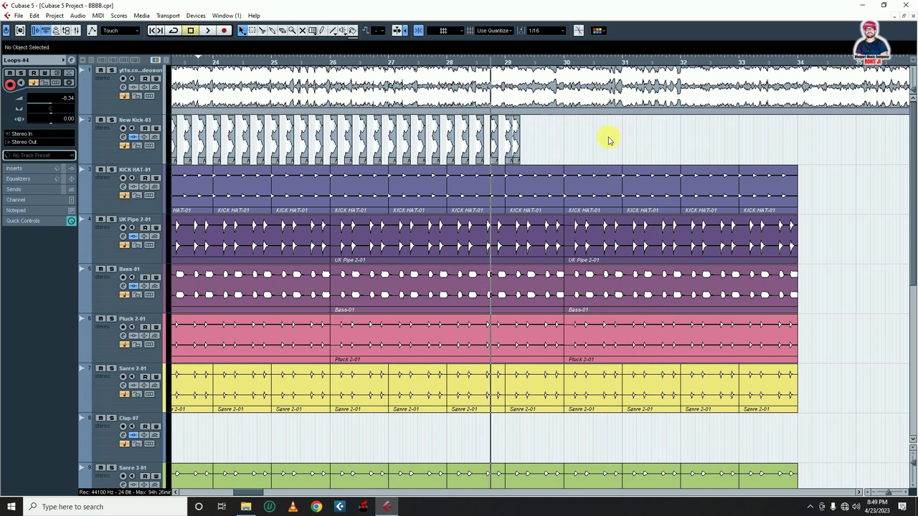
- Copy the New Kick-03 pair at the start of bar 29 to the starts of bars 30, 31 and 32
{"action": "key", "text": "h"}
{"action": "key", "text": "h"}
{"action": "key", "text": "h"}
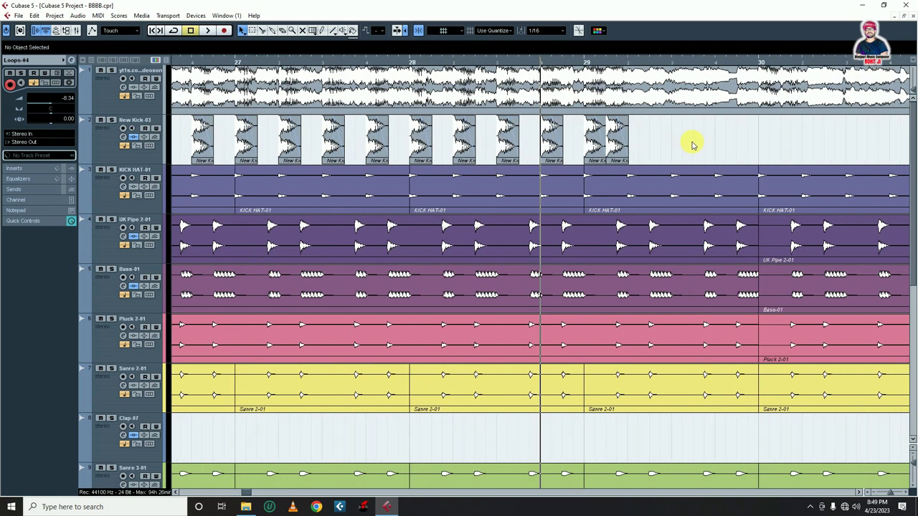
{"action": "left_click_drag", "start_coordinate": [591, 150], "coordinate": [593, 150]}
{"action": "left_click_drag", "start_coordinate": [592, 150], "coordinate": [771, 154]}
{"action": "left_click", "coordinate": [688, 139]}
{"action": "key", "text": "g"}
{"action": "key", "text": "g"}
{"action": "key", "text": "g"}
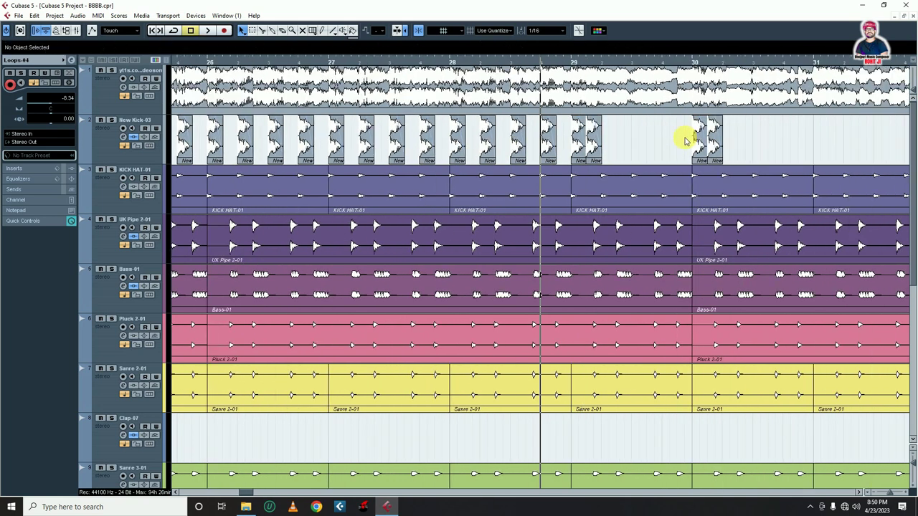
{"action": "left_click_drag", "start_coordinate": [718, 137], "coordinate": [738, 148]}
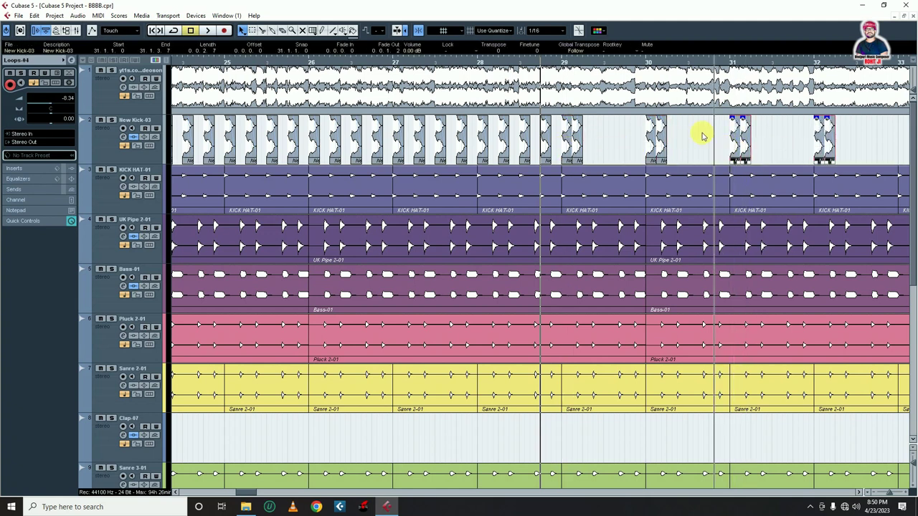
- Audition the paired New Kick-03 hits from bar 29 through bar 32
{"action": "left_click", "coordinate": [701, 136]}
{"action": "key", "text": "space"}
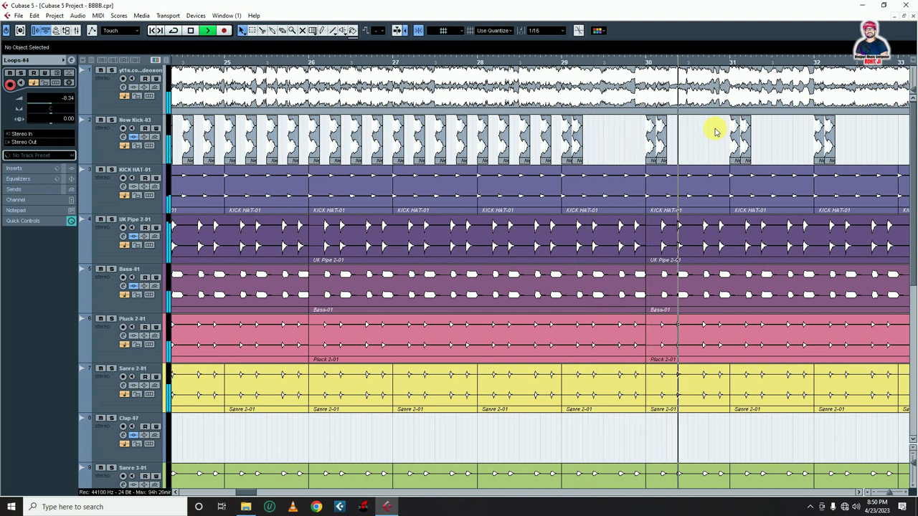
{"action": "key", "text": "g"}
{"action": "key", "text": "h"}
{"action": "key", "text": "h"}
{"action": "key", "text": "h"}
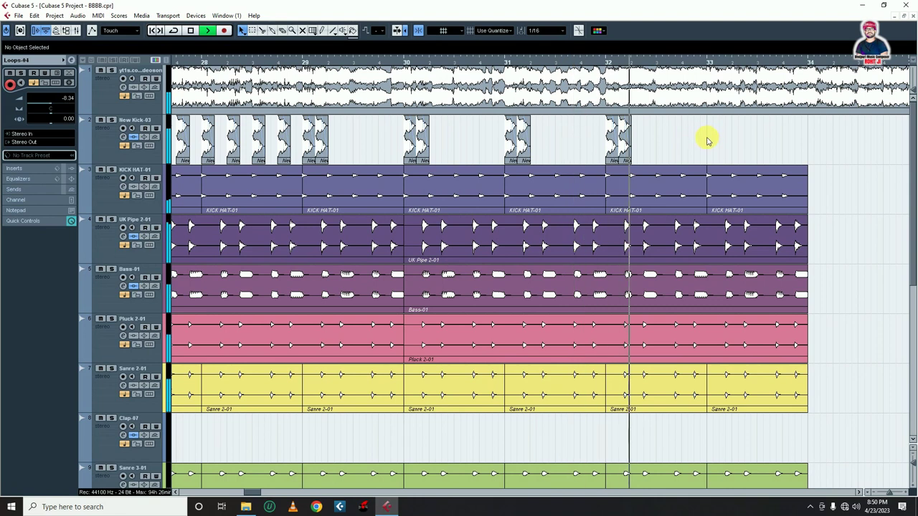
{"action": "key", "text": "space"}
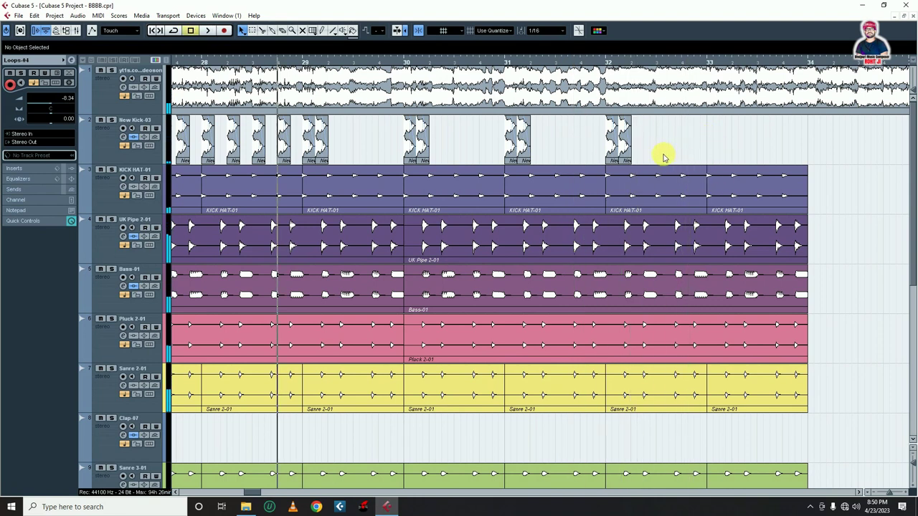
- Split the UK Pipe 2-01, Bass-01 and Pluck 2-01 events at bar 32
{"action": "scroll", "coordinate": [691, 165], "scroll_direction": "down", "scroll_amount": 3}
{"action": "scroll", "coordinate": [691, 165], "scroll_direction": "up", "scroll_amount": 3}
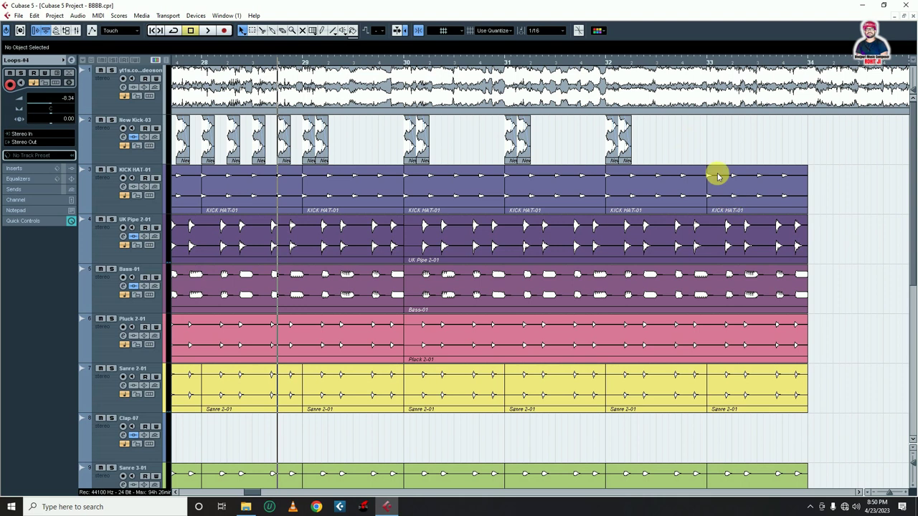
{"action": "right_click", "coordinate": [695, 144]}
{"action": "left_click", "coordinate": [716, 143]}
{"action": "scroll", "coordinate": [678, 451], "scroll_direction": "down", "scroll_amount": 4}
{"action": "left_click_drag", "start_coordinate": [588, 510], "coordinate": [620, 410]}
{"action": "scroll", "coordinate": [632, 410], "scroll_direction": "up", "scroll_amount": 8}
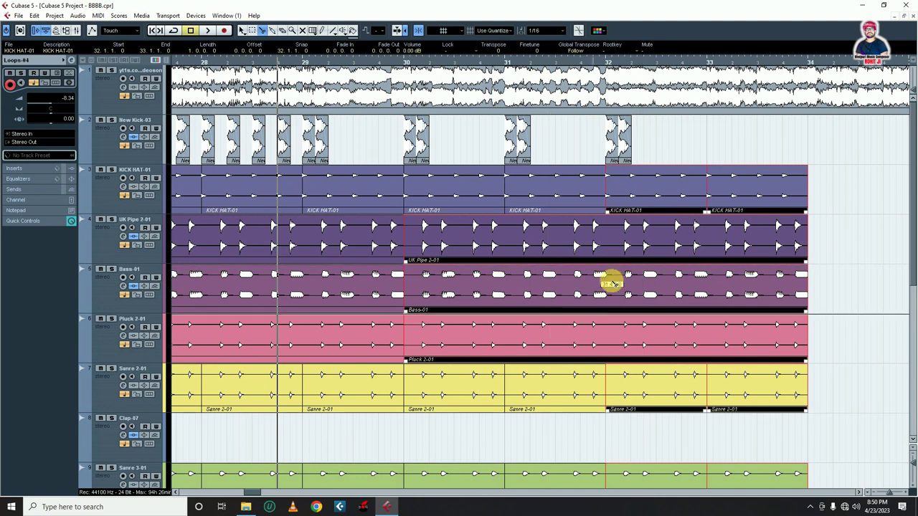
{"action": "left_click", "coordinate": [602, 319]}
{"action": "left_click", "coordinate": [854, 270]}
{"action": "key", "text": "1"}
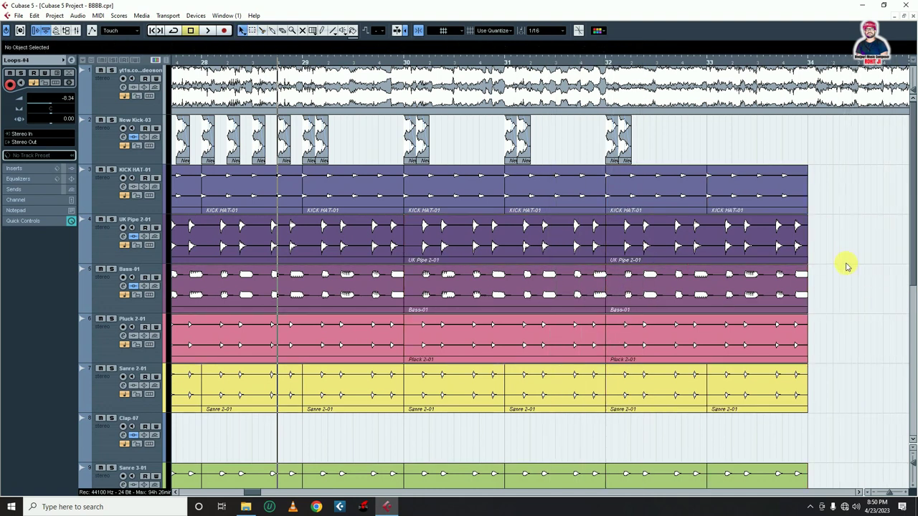
- Try deleting the loop events from bar 30 to bar 34 on all tracks below New Kick-03, and undo the deletion
{"action": "key", "text": "g"}
{"action": "key", "text": "g"}
{"action": "key", "text": "g"}
{"action": "key", "text": "g"}
{"action": "left_click_drag", "start_coordinate": [842, 193], "coordinate": [595, 459]}
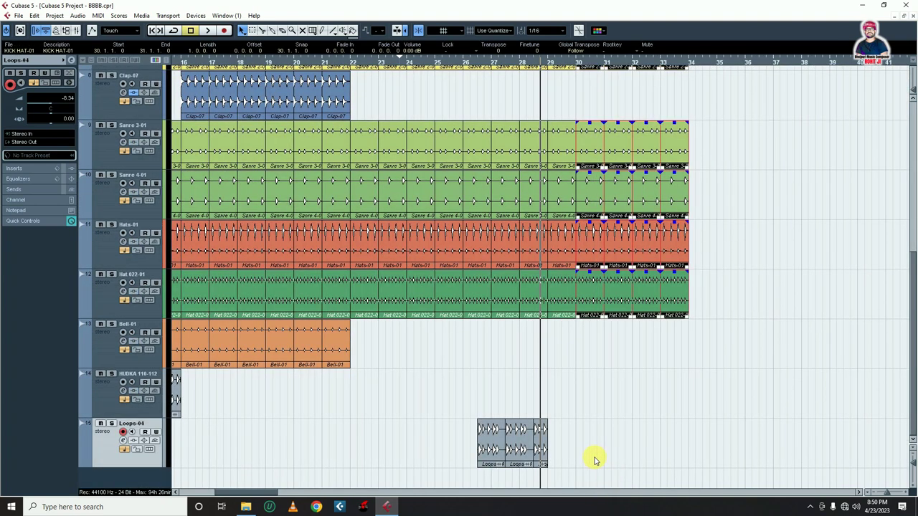
{"action": "key", "text": "Delete"}
{"action": "scroll", "coordinate": [617, 448], "scroll_direction": "up", "scroll_amount": 7}
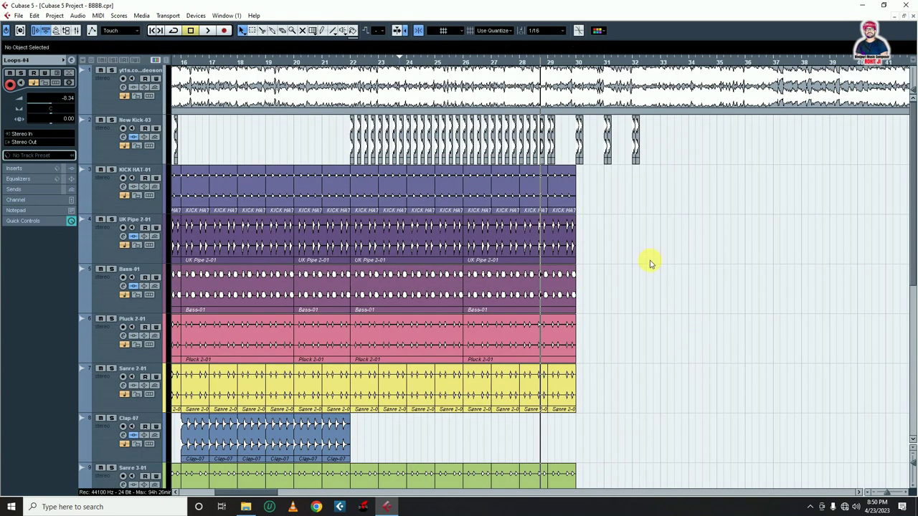
{"action": "key", "text": "ctrl+z"}
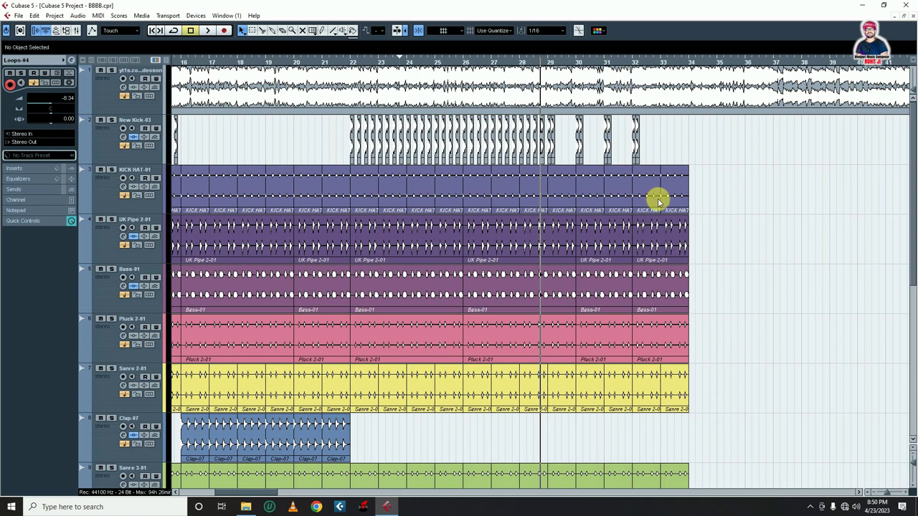
- Delete the loop events from bar 32 to bar 34 below New Kick-03, plus the second New Kick-03 hit in bar 32
{"action": "left_click", "coordinate": [597, 64]}
{"action": "key", "text": "space"}
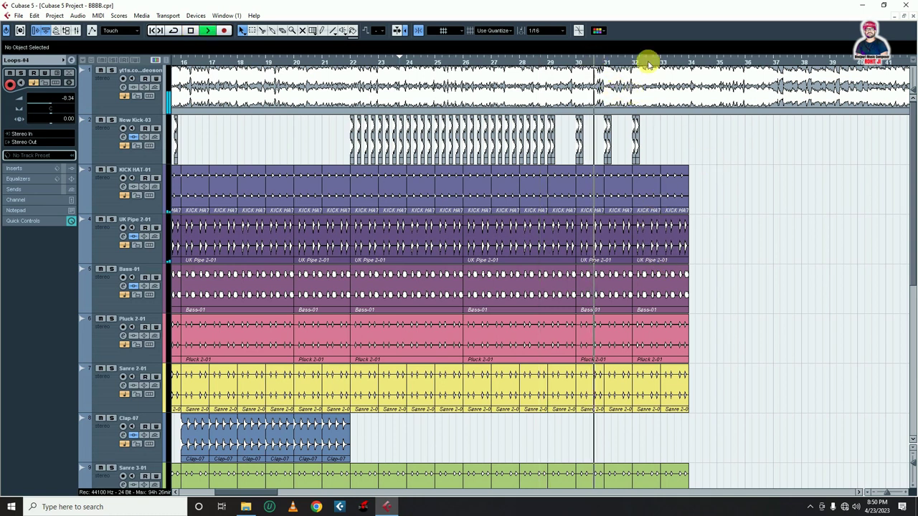
{"action": "left_click_drag", "start_coordinate": [750, 172], "coordinate": [666, 443]}
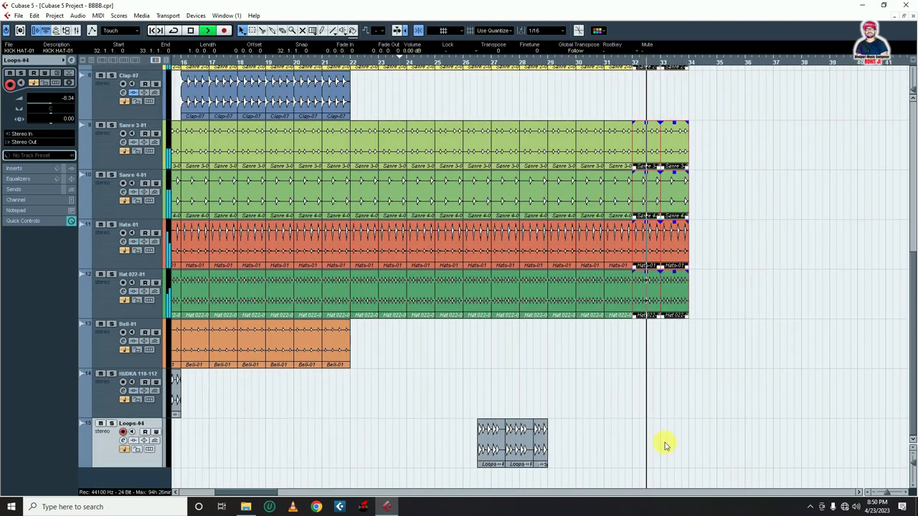
{"action": "key", "text": "Delete"}
{"action": "scroll", "coordinate": [678, 389], "scroll_direction": "up", "scroll_amount": 5}
{"action": "key", "text": "space"}
{"action": "scroll", "coordinate": [646, 166], "scroll_direction": "up", "scroll_amount": 5, "text": "ctrl"}
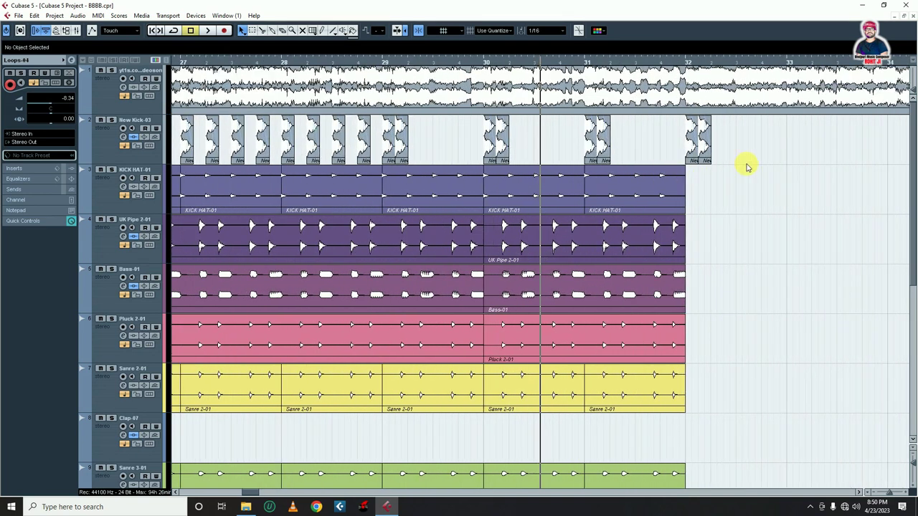
{"action": "left_click", "coordinate": [702, 151]}
{"action": "key", "text": "Delete"}
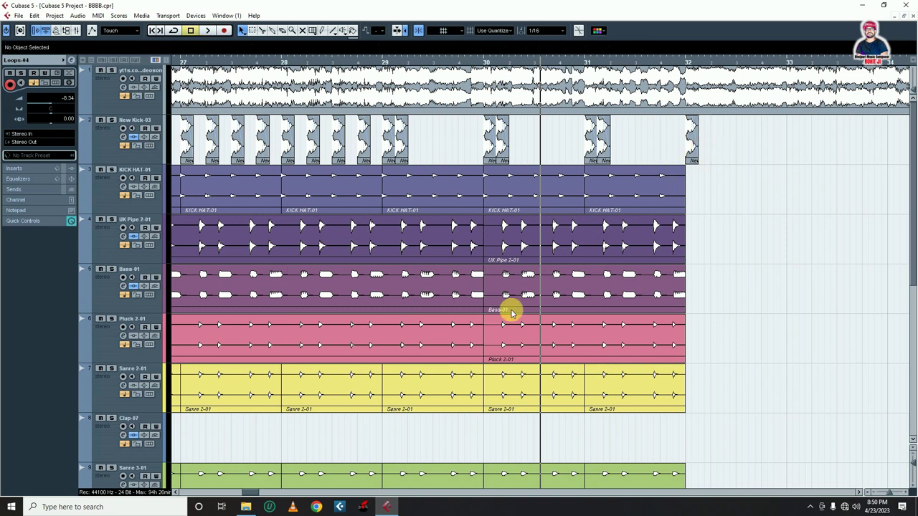
- Browse the New Beat Packed sample folder in File Explorer and preview DHOLKI11
{"action": "left_click", "coordinate": [247, 507]}
{"action": "scroll", "coordinate": [451, 297], "scroll_direction": "down", "scroll_amount": 10}
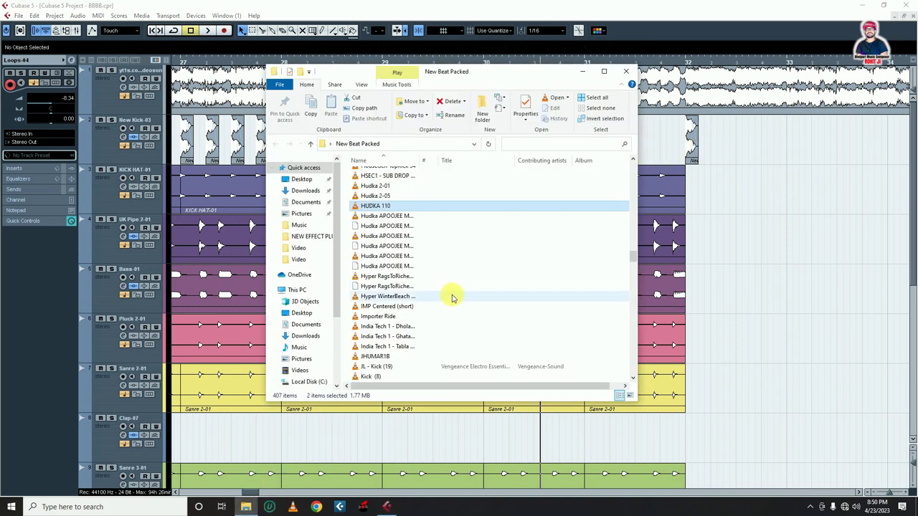
{"action": "scroll", "coordinate": [451, 297], "scroll_direction": "up", "scroll_amount": 4}
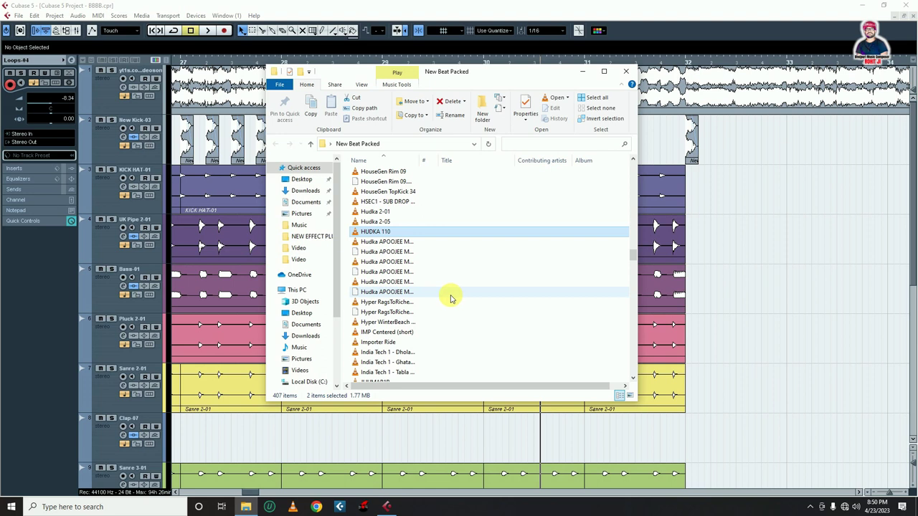
{"action": "scroll", "coordinate": [451, 297], "scroll_direction": "up", "scroll_amount": 7}
{"action": "scroll", "coordinate": [451, 297], "scroll_direction": "up", "scroll_amount": 3}
{"action": "scroll", "coordinate": [451, 298], "scroll_direction": "up", "scroll_amount": 4}
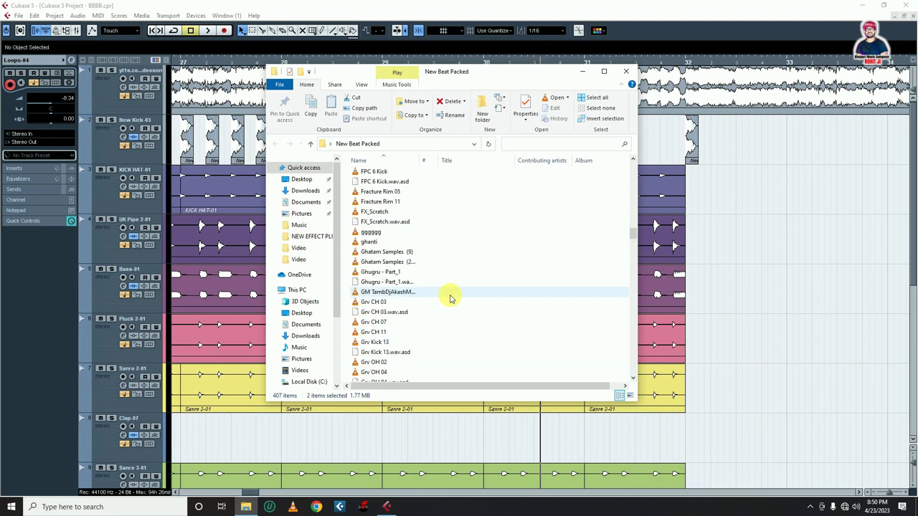
{"action": "scroll", "coordinate": [451, 298], "scroll_direction": "up", "scroll_amount": 6}
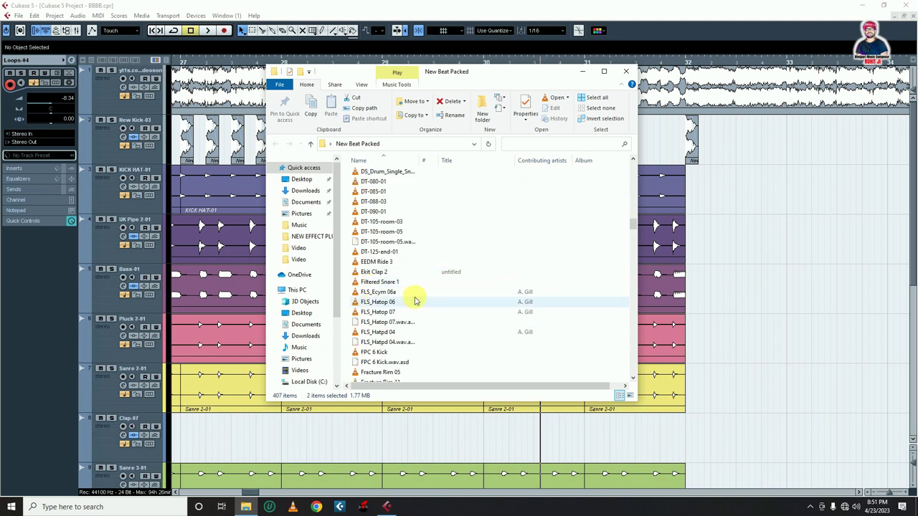
{"action": "scroll", "coordinate": [416, 301], "scroll_direction": "up", "scroll_amount": 4}
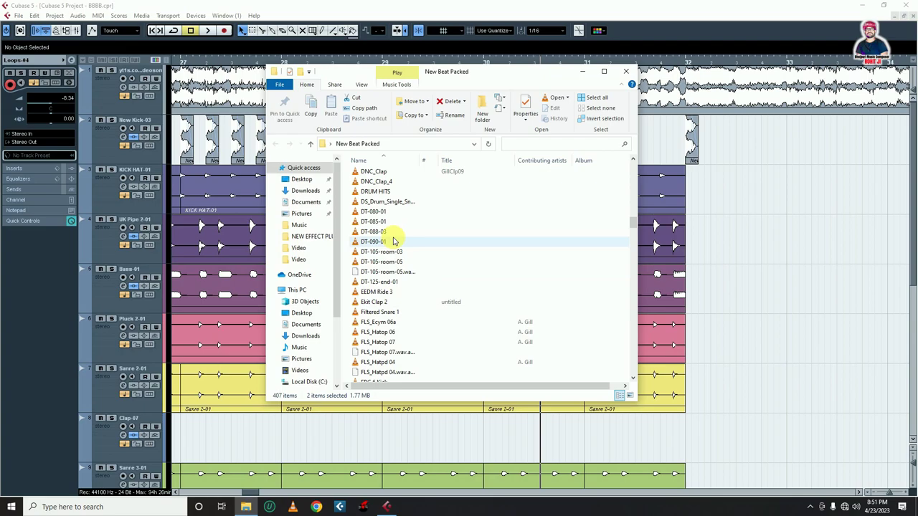
{"action": "left_click", "coordinate": [395, 213]}
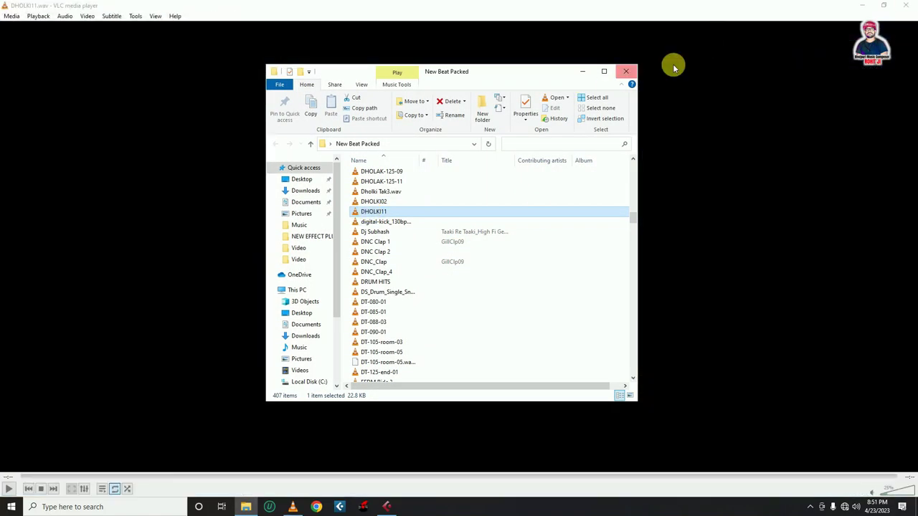
- Preview the DDFX_SUBDROP_02 sample from the New Beat Packed folder and close the player
{"action": "scroll", "coordinate": [383, 208], "scroll_direction": "up", "scroll_amount": 1}
{"action": "scroll", "coordinate": [387, 208], "scroll_direction": "up", "scroll_amount": 2}
{"action": "double_click", "coordinate": [421, 170]}
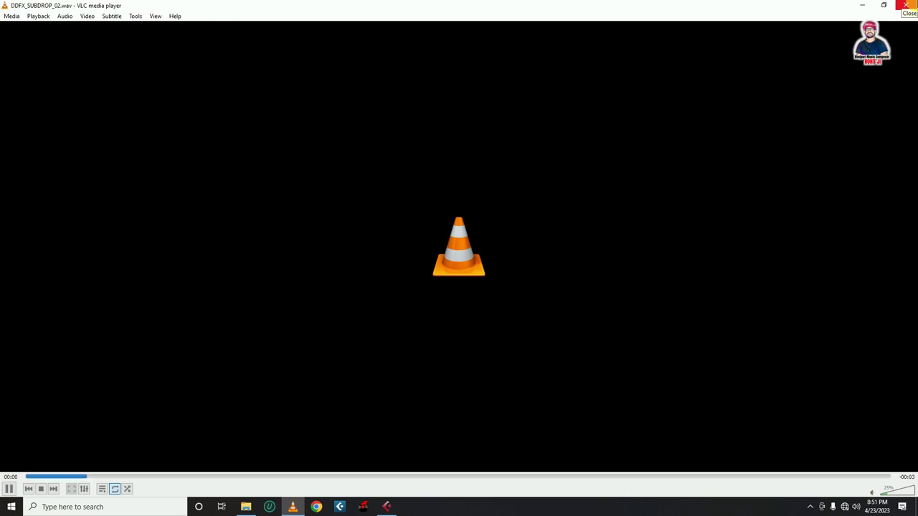
{"action": "left_click", "coordinate": [906, 5]}
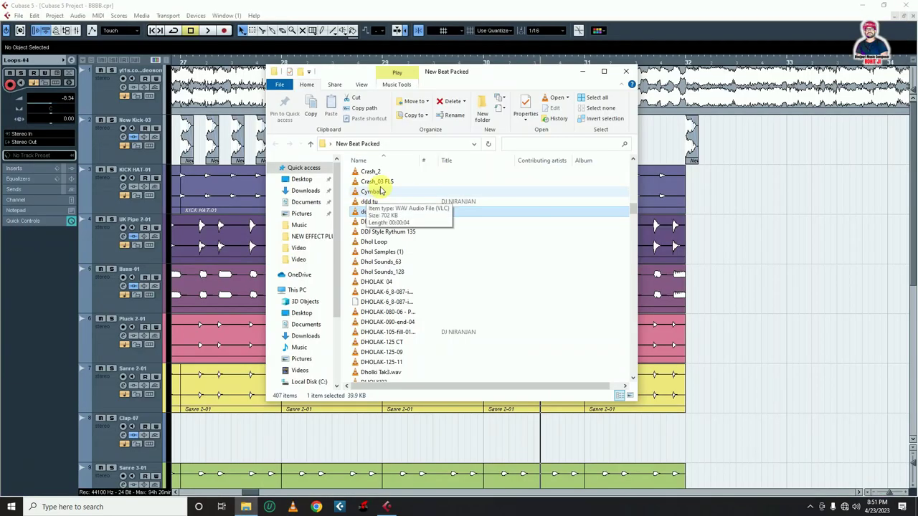
- Look through more of the New Beat Packed samples and preview the first Hudka APOOJEE file
{"action": "scroll", "coordinate": [428, 286], "scroll_direction": "down", "scroll_amount": 2}
{"action": "scroll", "coordinate": [428, 287], "scroll_direction": "down", "scroll_amount": 7}
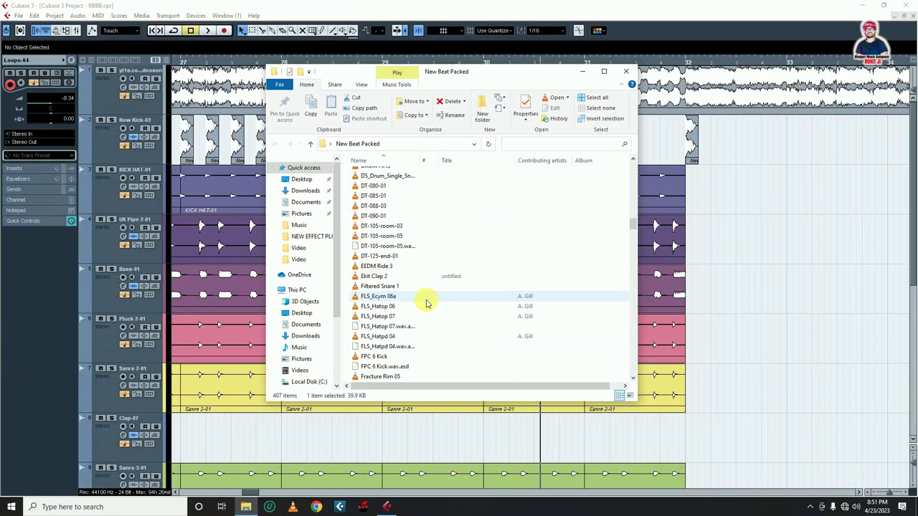
{"action": "scroll", "coordinate": [426, 303], "scroll_direction": "up", "scroll_amount": 2}
{"action": "scroll", "coordinate": [426, 303], "scroll_direction": "up", "scroll_amount": 4}
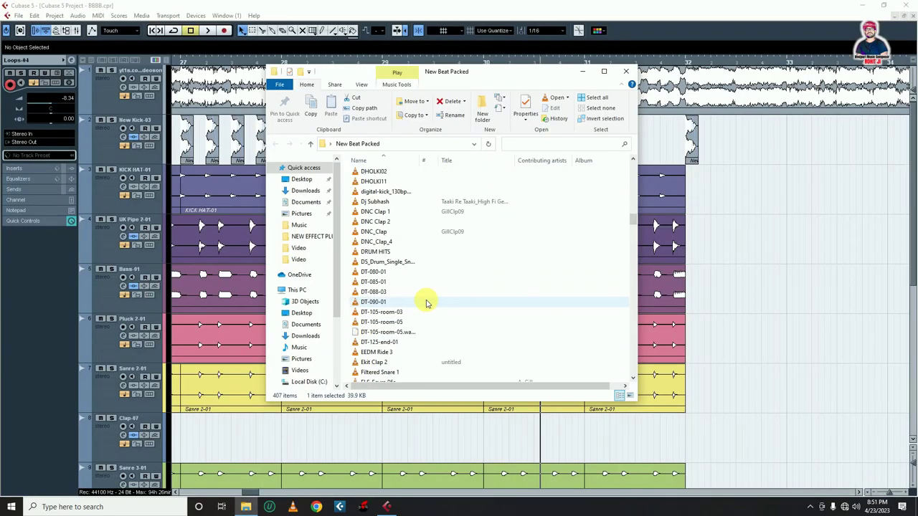
{"action": "scroll", "coordinate": [426, 302], "scroll_direction": "up", "scroll_amount": 6}
{"action": "scroll", "coordinate": [426, 303], "scroll_direction": "down", "scroll_amount": 12}
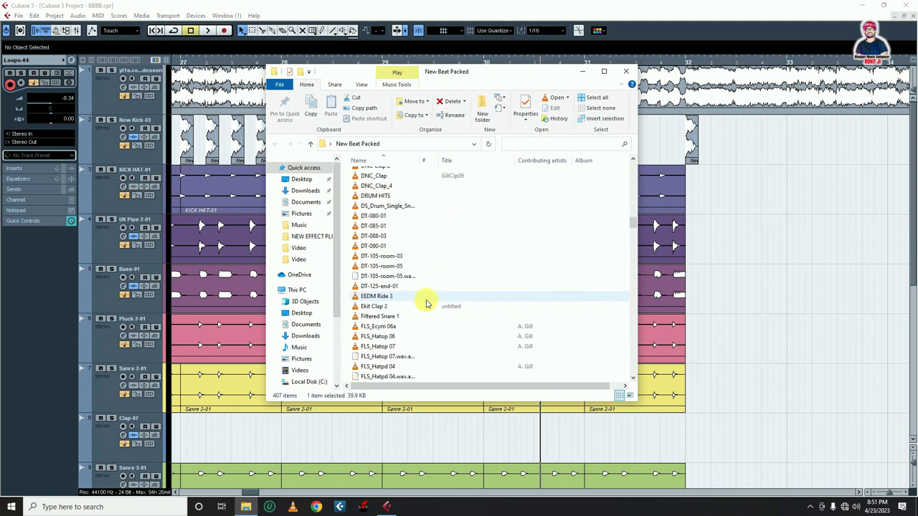
{"action": "scroll", "coordinate": [426, 302], "scroll_direction": "down", "scroll_amount": 13}
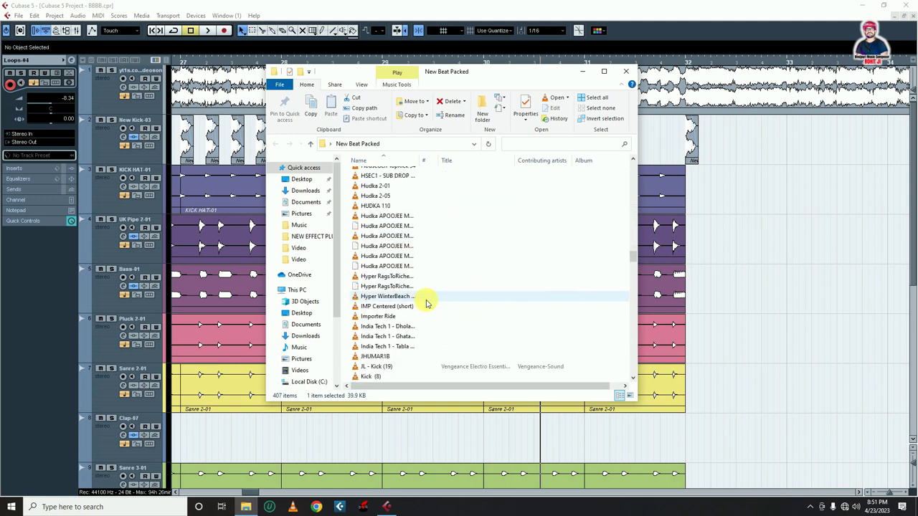
{"action": "double_click", "coordinate": [388, 216]}
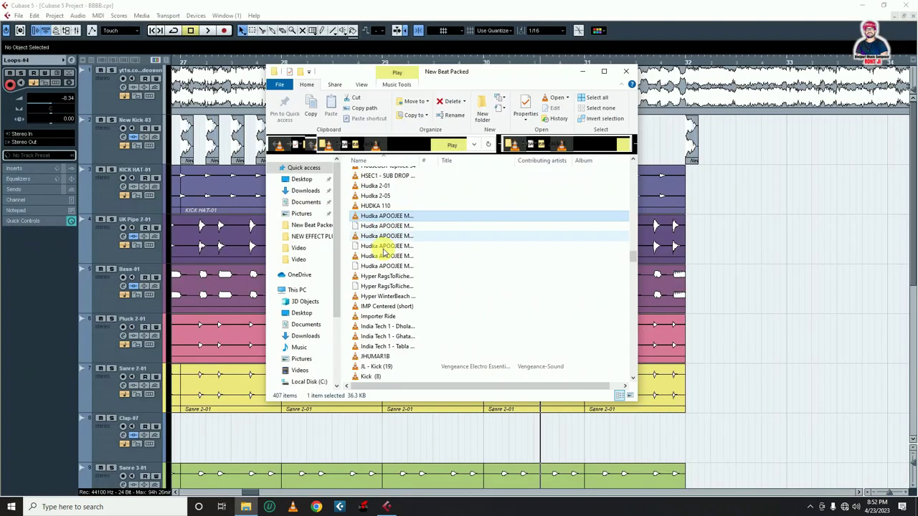
- Preview the last ROLAND_SPD-20 tom sample and place it on the KICK HAT-01 track shortly after the start of bar 32
{"action": "scroll", "coordinate": [426, 296], "scroll_direction": "down", "scroll_amount": 18}
{"action": "scroll", "coordinate": [427, 296], "scroll_direction": "down", "scroll_amount": 10}
{"action": "double_click", "coordinate": [359, 352]}
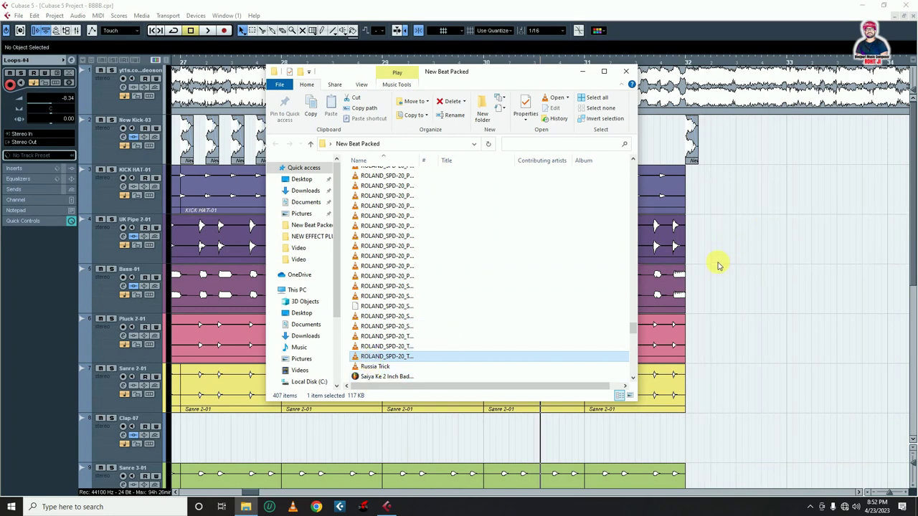
{"action": "left_click_drag", "start_coordinate": [719, 266], "coordinate": [714, 188]}
{"action": "left_click", "coordinate": [470, 317]}
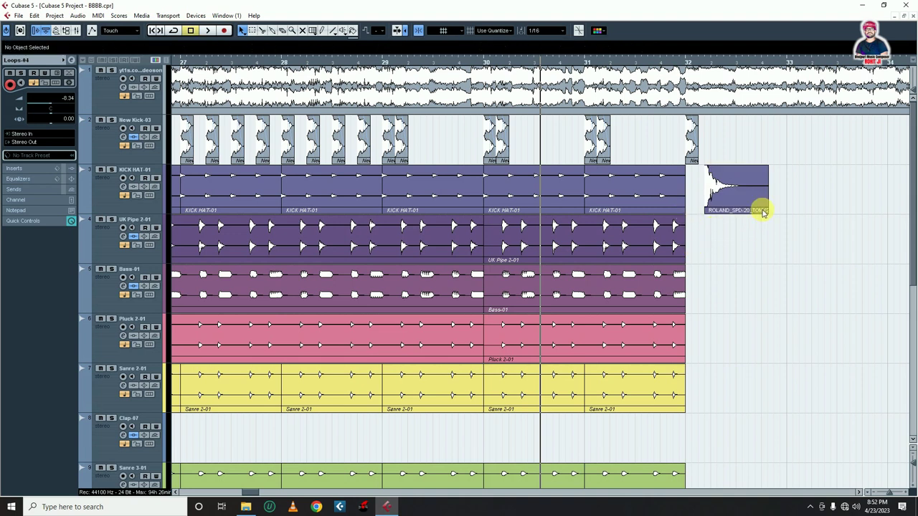
{"action": "key", "text": "h"}
{"action": "key", "text": "h"}
{"action": "key", "text": "h"}
{"action": "key", "text": "h"}
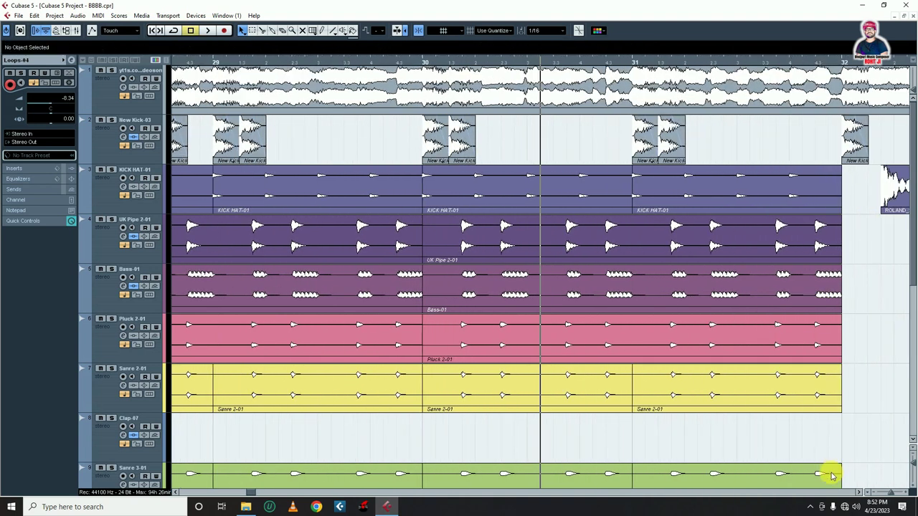
- Move the ROLAND_SPD-20 tom to the second sixteenth of bar 32 and copy New Kick-03 hits across that bar
{"action": "left_click", "coordinate": [858, 493]}
{"action": "left_click", "coordinate": [858, 493]}
{"action": "left_click", "coordinate": [858, 494]}
{"action": "left_click_drag", "start_coordinate": [502, 190], "coordinate": [479, 200]}
{"action": "left_click", "coordinate": [507, 271]}
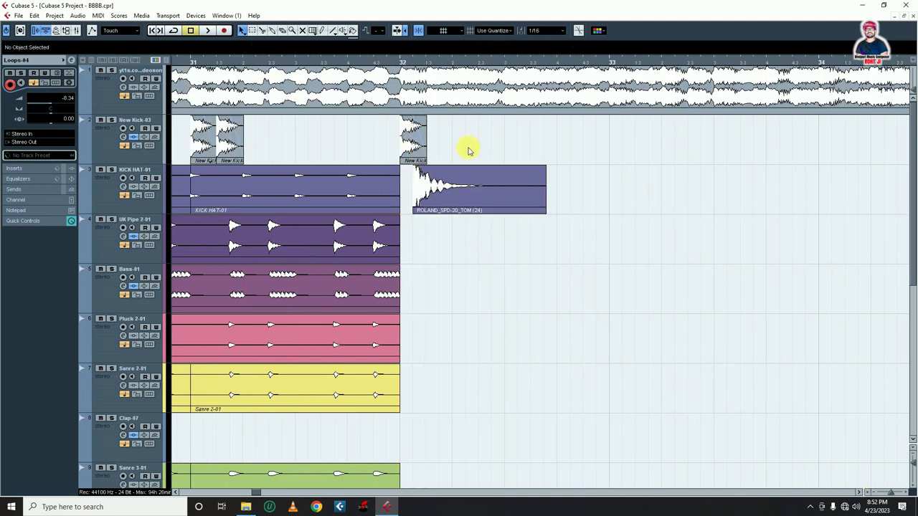
{"action": "left_click_drag", "start_coordinate": [418, 146], "coordinate": [592, 152]}
- Inspect the tom in the sample editor, then fade it out and shorten its event to three sixteenths
{"action": "double_click", "coordinate": [455, 188]}
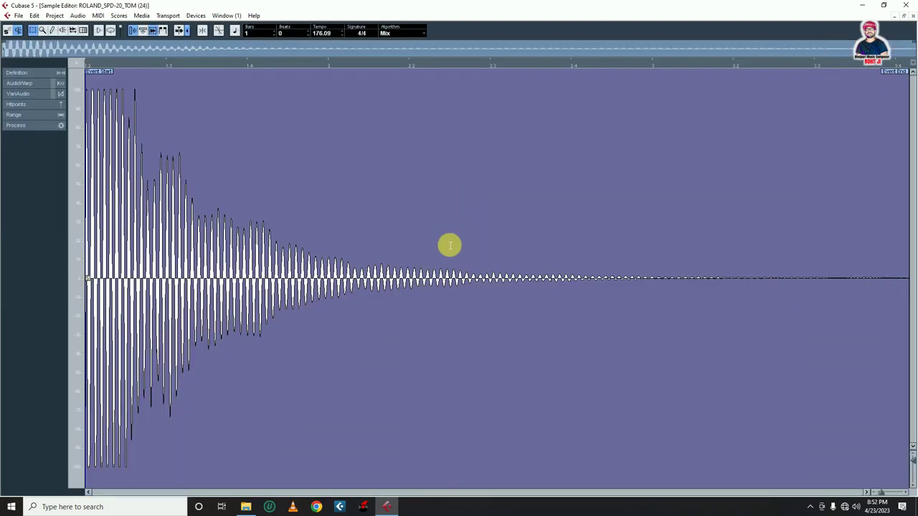
{"action": "left_click", "coordinate": [913, 15]}
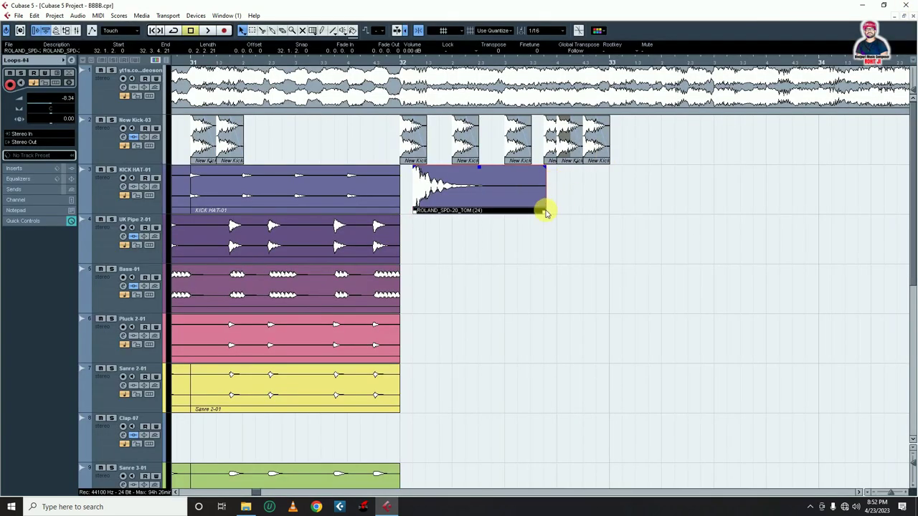
{"action": "left_click_drag", "start_coordinate": [545, 213], "coordinate": [492, 209]}
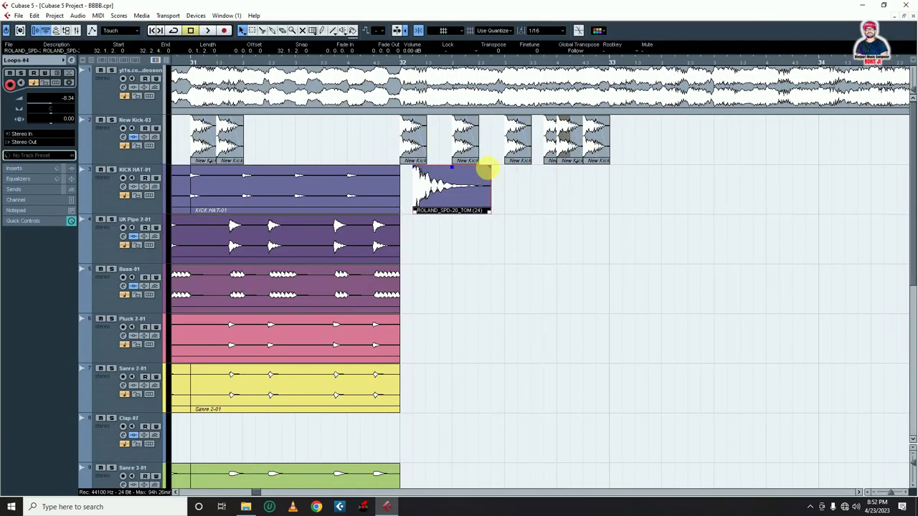
{"action": "left_click", "coordinate": [548, 233]}
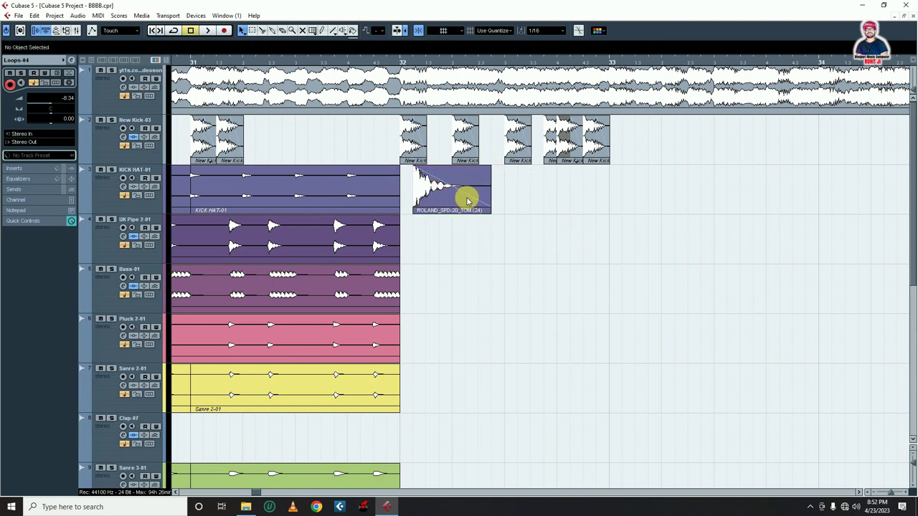
{"action": "left_click_drag", "start_coordinate": [492, 208], "coordinate": [459, 215]}
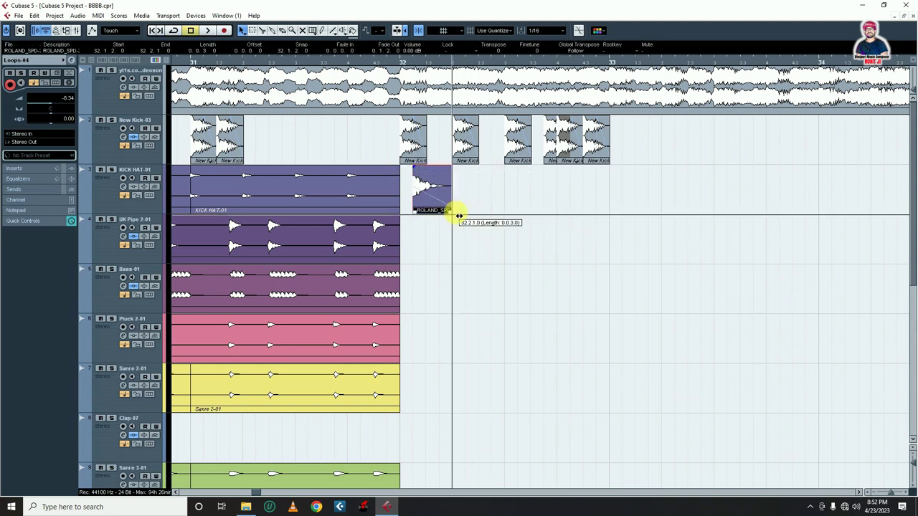
{"action": "left_click", "coordinate": [502, 222]}
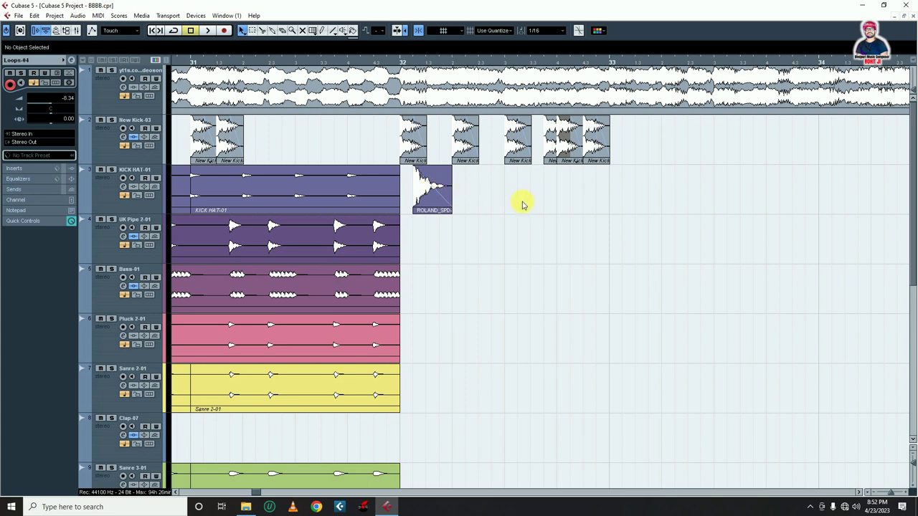
- Lower the tom event's volume to about -7.66 dB and play the transition from late in bar 31
{"action": "left_click", "coordinate": [335, 64]}
{"action": "left_click", "coordinate": [434, 197]}
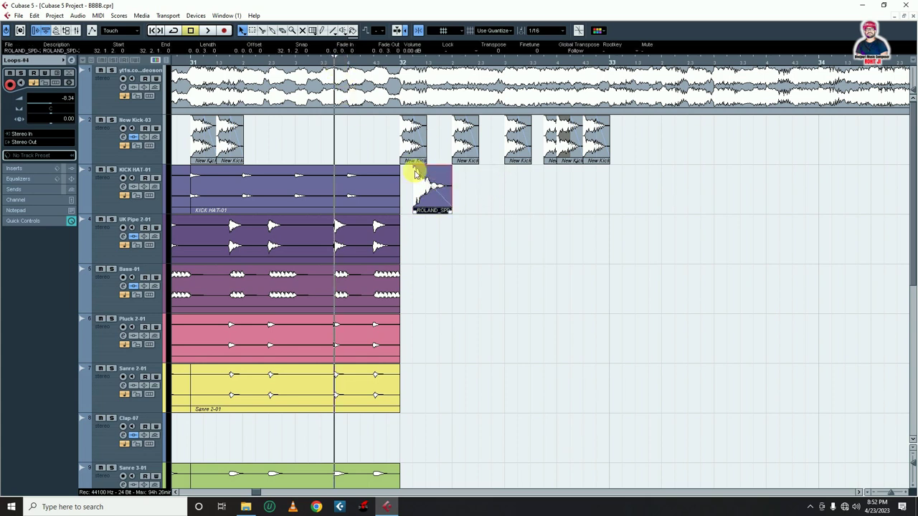
{"action": "left_click_drag", "start_coordinate": [417, 171], "coordinate": [433, 195]}
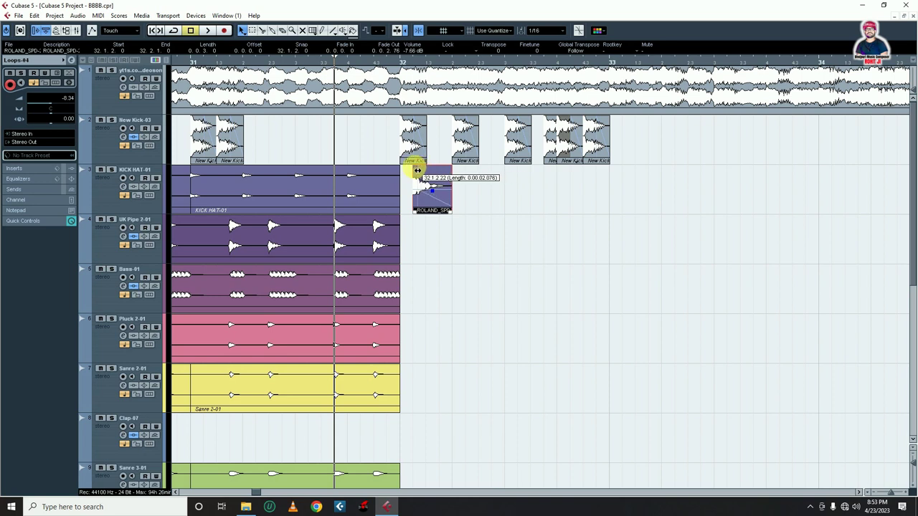
{"action": "left_click", "coordinate": [518, 234]}
{"action": "key", "text": "space"}
{"action": "key", "text": "space"}
{"action": "key", "text": "space"}
- Raise the tom event's volume slightly and replay the transition into bar 32
{"action": "left_click", "coordinate": [421, 194]}
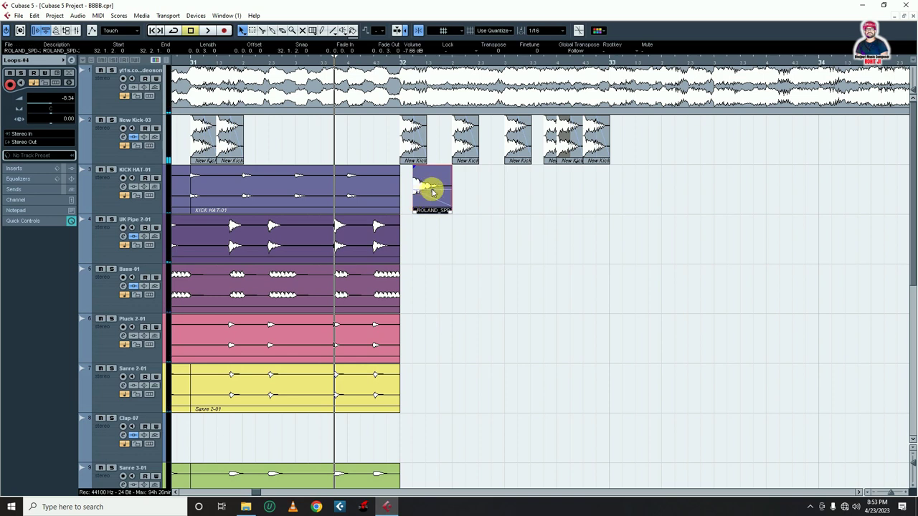
{"action": "left_click_drag", "start_coordinate": [434, 186], "coordinate": [434, 187]}
{"action": "left_click", "coordinate": [493, 199]}
{"action": "key", "text": "space"}
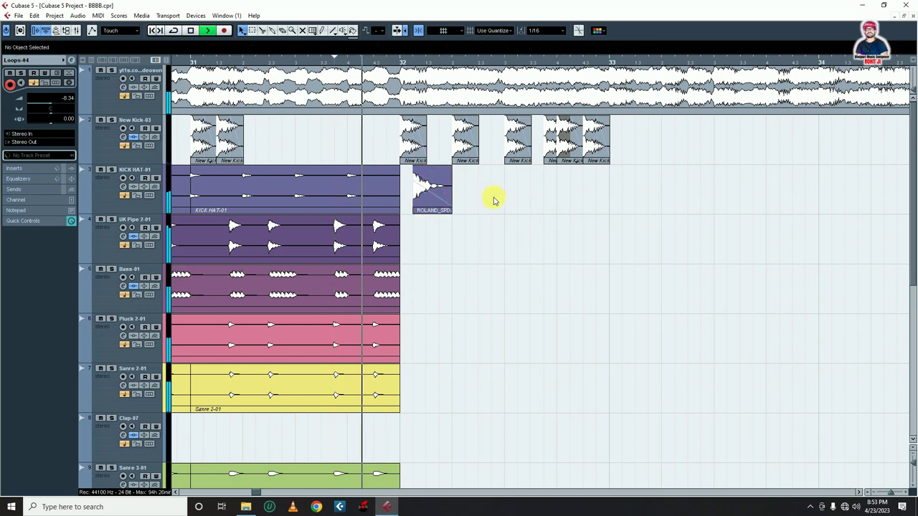
{"action": "key", "text": "space"}
{"action": "key", "text": "space"}
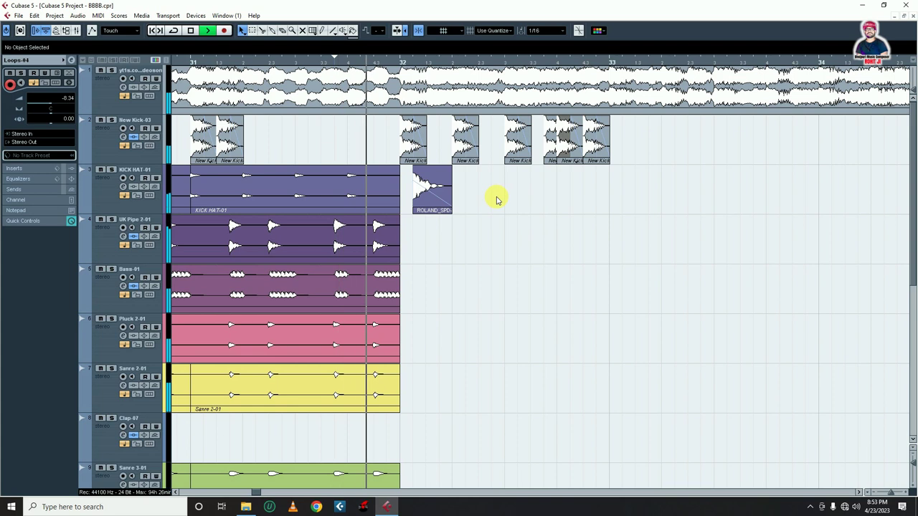
{"action": "key", "text": "space"}
- Copy the tom event one beat further along in bar 32 and play the result
{"action": "key", "text": "h"}
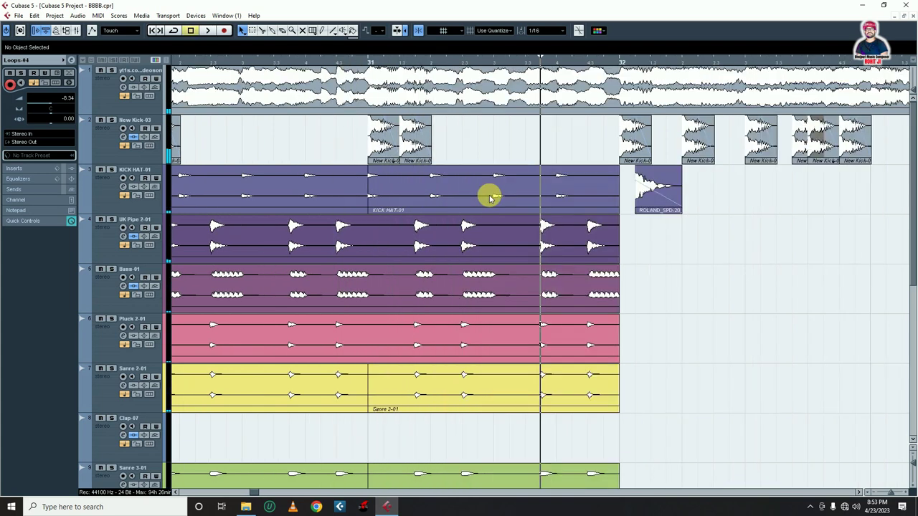
{"action": "key", "text": "g"}
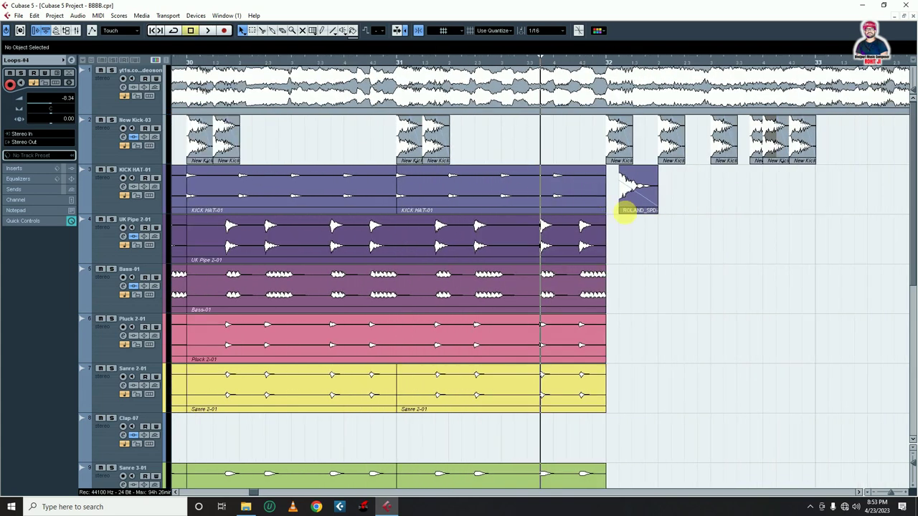
{"action": "left_click_drag", "start_coordinate": [629, 195], "coordinate": [683, 209]}
{"action": "left_click", "coordinate": [678, 244]}
{"action": "key", "text": "space"}
{"action": "key", "text": "space"}
- Move the second kick and the second tom of bar 32 one sixteenth earlier and play the fill
{"action": "key", "text": "h"}
{"action": "key", "text": "h"}
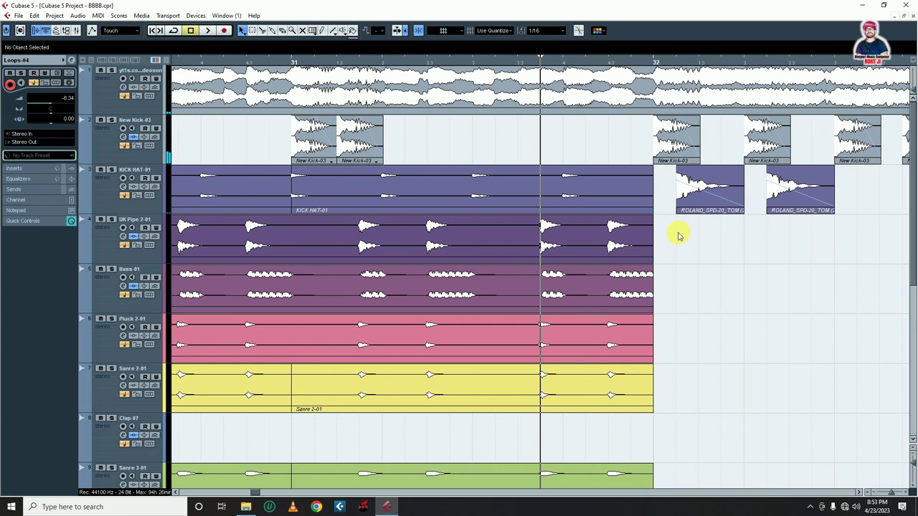
{"action": "left_click_drag", "start_coordinate": [765, 148], "coordinate": [744, 148]}
{"action": "left_click_drag", "start_coordinate": [794, 196], "coordinate": [777, 201]}
{"action": "left_click", "coordinate": [782, 261]}
{"action": "key", "text": "space"}
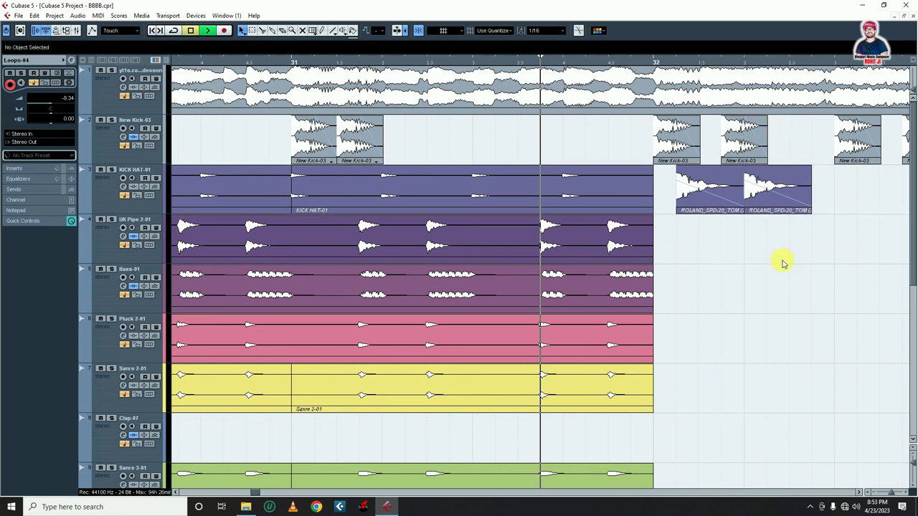
{"action": "key", "text": "space"}
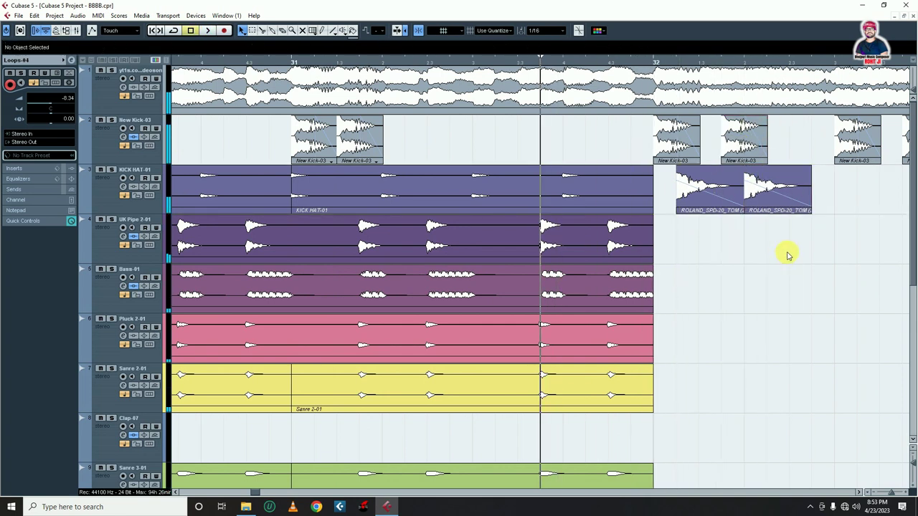
- Copy the second kick of bar 32 three sixteenths further along, to 32.2.3, and play the fill
{"action": "key", "text": "h"}
{"action": "left_click_drag", "start_coordinate": [788, 145], "coordinate": [837, 147]}
{"action": "left_click", "coordinate": [811, 262]}
{"action": "key", "text": "space"}
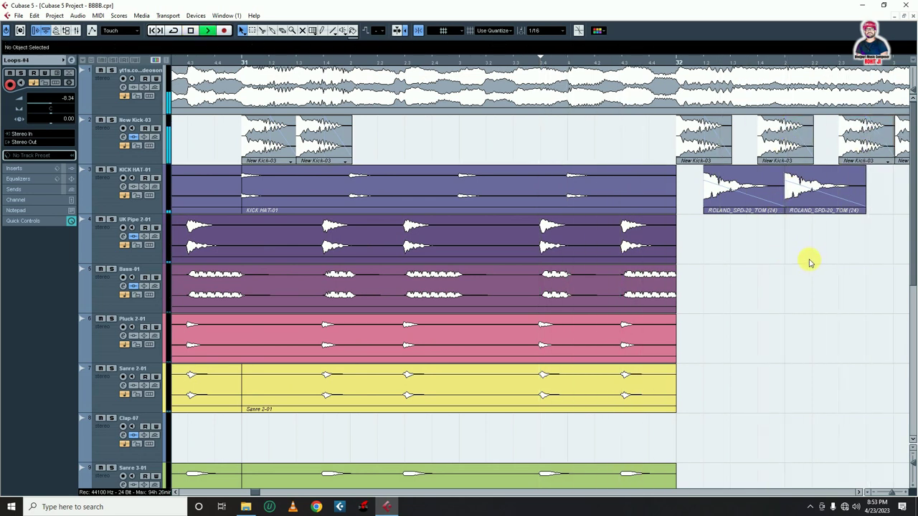
- Copy all percussion events of bars 12 to 16, from New Kick-03 down to Loops-04, to just after the start of bar 33
{"action": "key", "text": "g"}
{"action": "key", "text": "g"}
{"action": "key", "text": "g"}
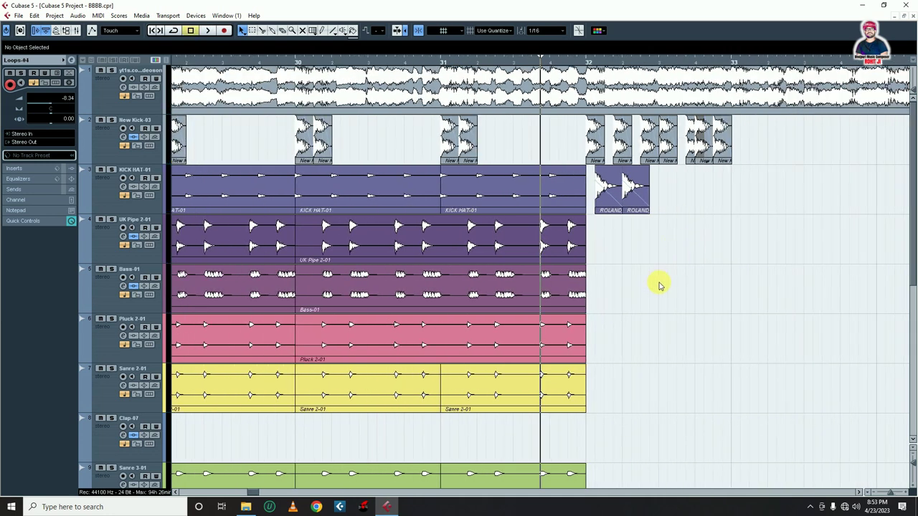
{"action": "key", "text": "g"}
{"action": "key", "text": "g"}
{"action": "key", "text": "g"}
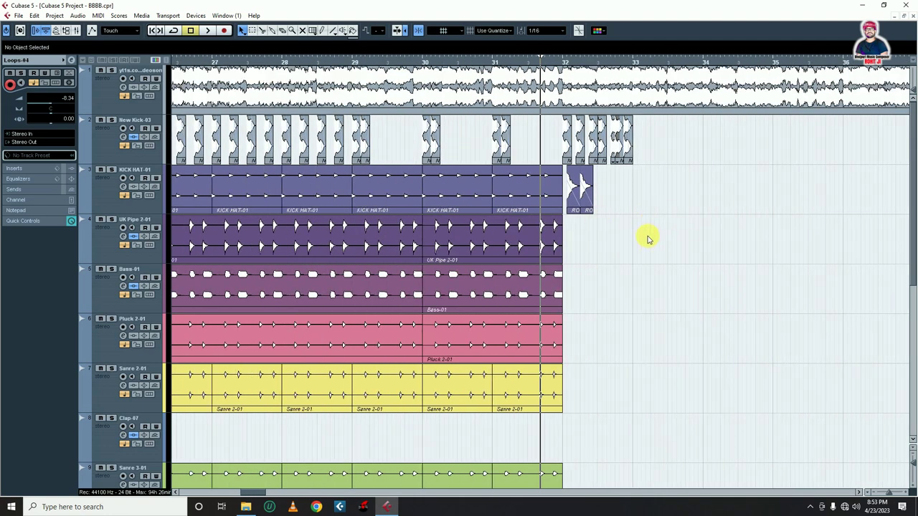
{"action": "key", "text": "g"}
{"action": "key", "text": "g"}
{"action": "key", "text": "g"}
{"action": "key", "text": "g"}
{"action": "key", "text": "g"}
{"action": "left_click", "coordinate": [294, 63]}
{"action": "key", "text": "h"}
{"action": "key", "text": "h"}
{"action": "key", "text": "h"}
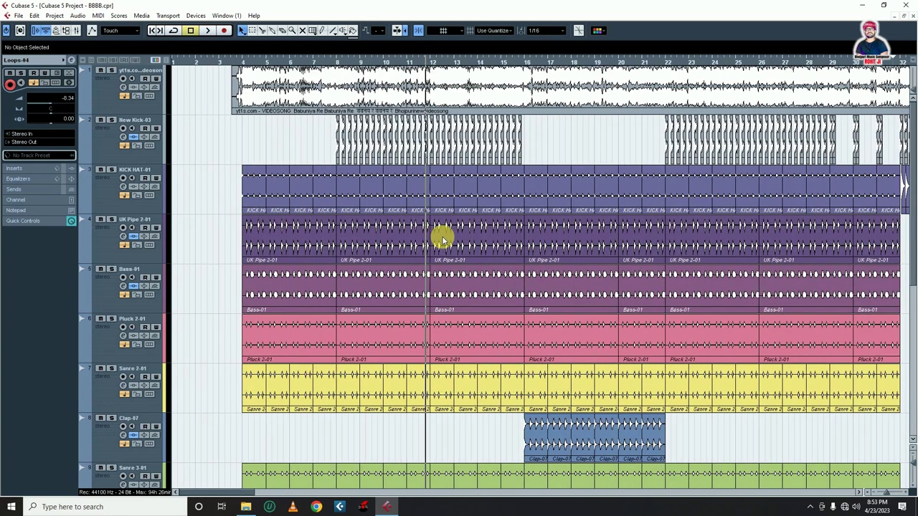
{"action": "scroll", "coordinate": [570, 256], "scroll_direction": "down", "scroll_amount": 7}
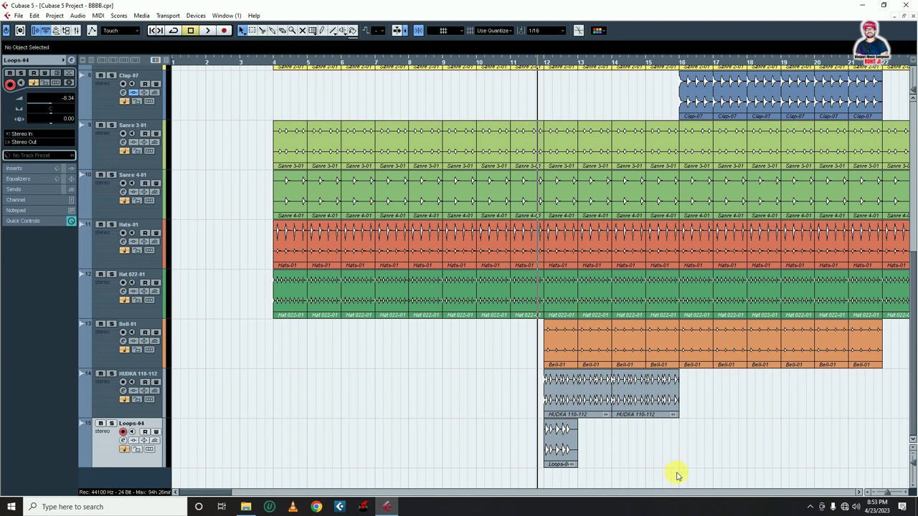
{"action": "scroll", "coordinate": [569, 243], "scroll_direction": "up", "scroll_amount": 7}
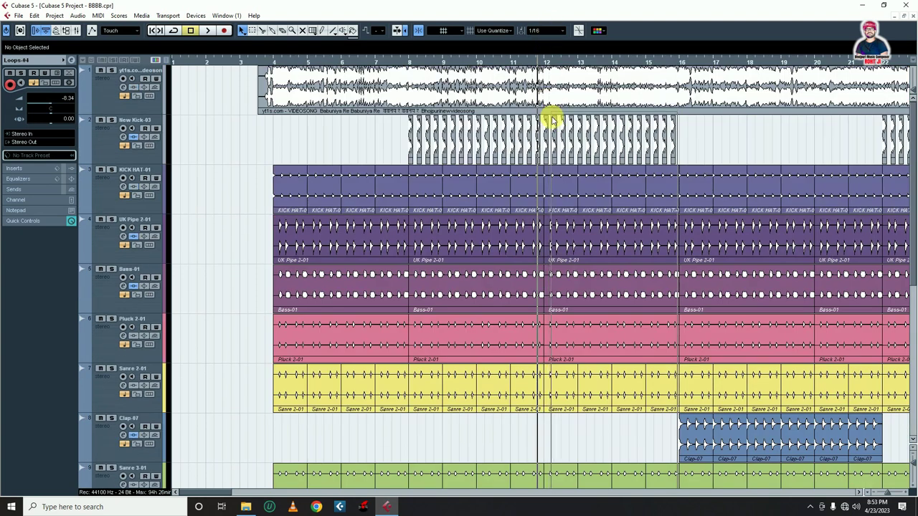
{"action": "left_click", "coordinate": [546, 128]}
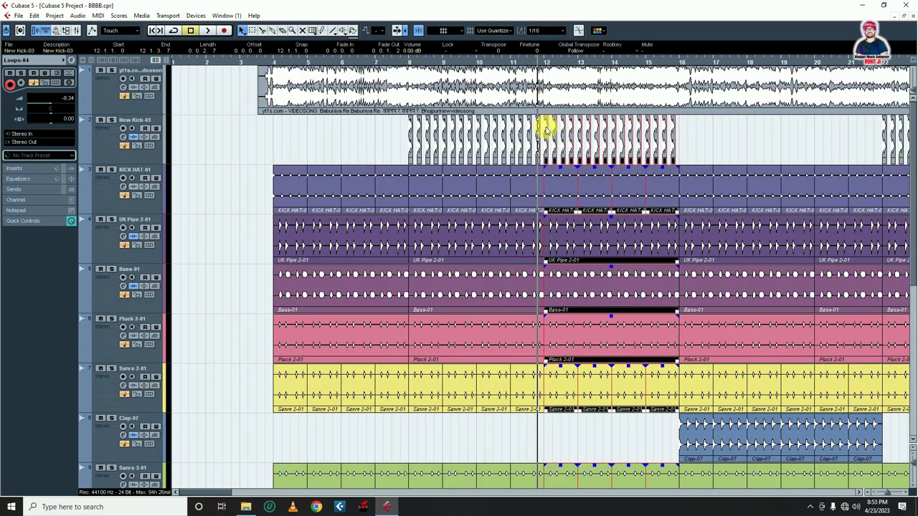
{"action": "key", "text": "g"}
{"action": "key", "text": "g"}
{"action": "key", "text": "g"}
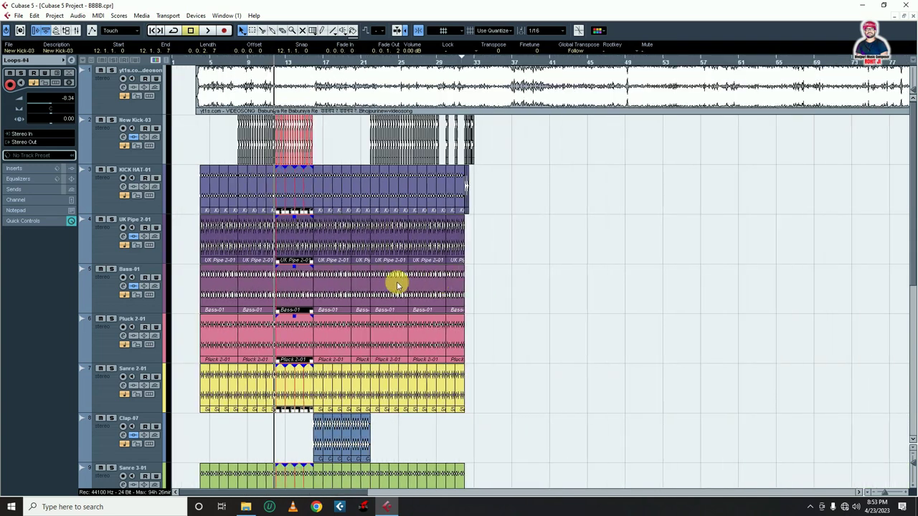
{"action": "left_click_drag", "start_coordinate": [292, 296], "coordinate": [487, 295]}
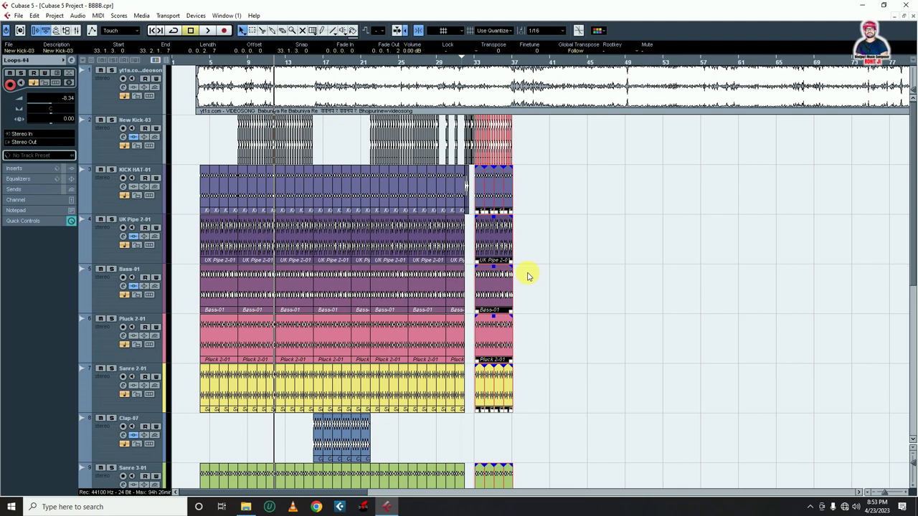
- Shift the copied four-bar block earlier so that it starts exactly at bar 33, and deselect it
{"action": "key", "text": "h"}
{"action": "key", "text": "h"}
{"action": "key", "text": "h"}
{"action": "key", "text": "h"}
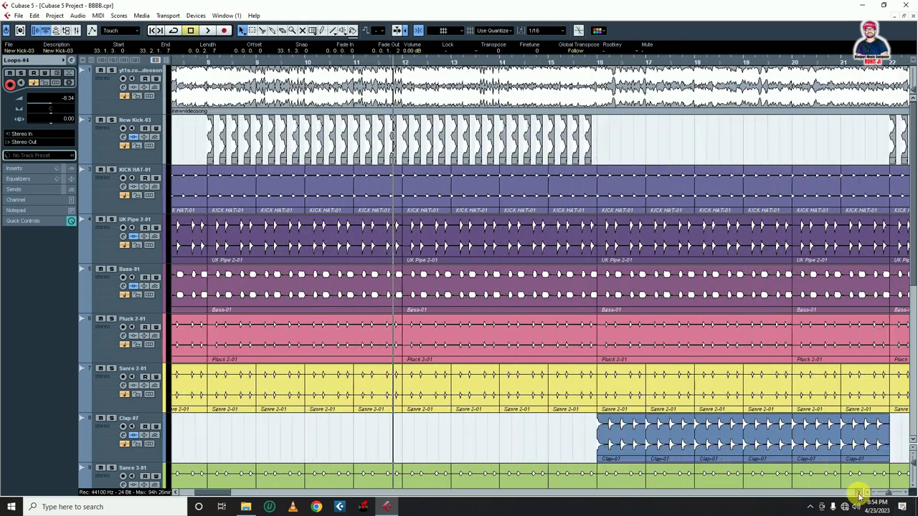
{"action": "key", "text": "h"}
{"action": "key", "text": "h"}
{"action": "left_click", "coordinate": [859, 494]}
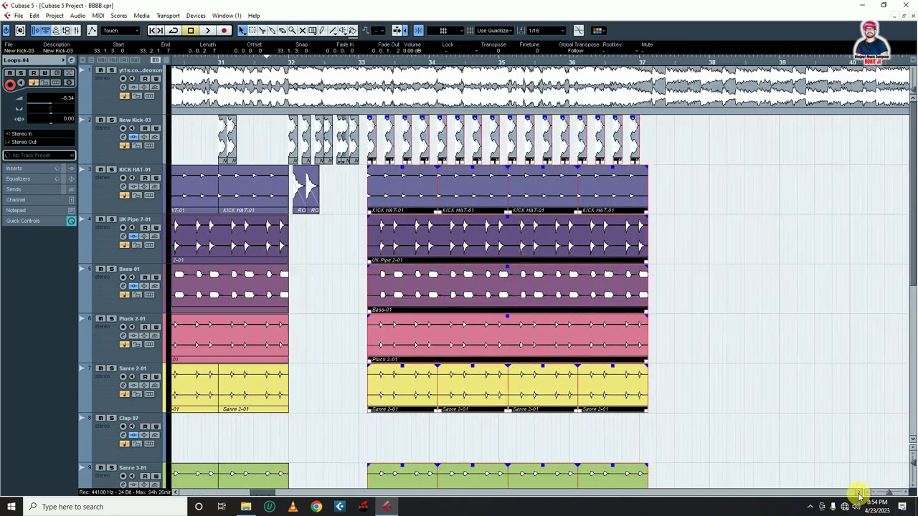
{"action": "key", "text": "h"}
{"action": "key", "text": "h"}
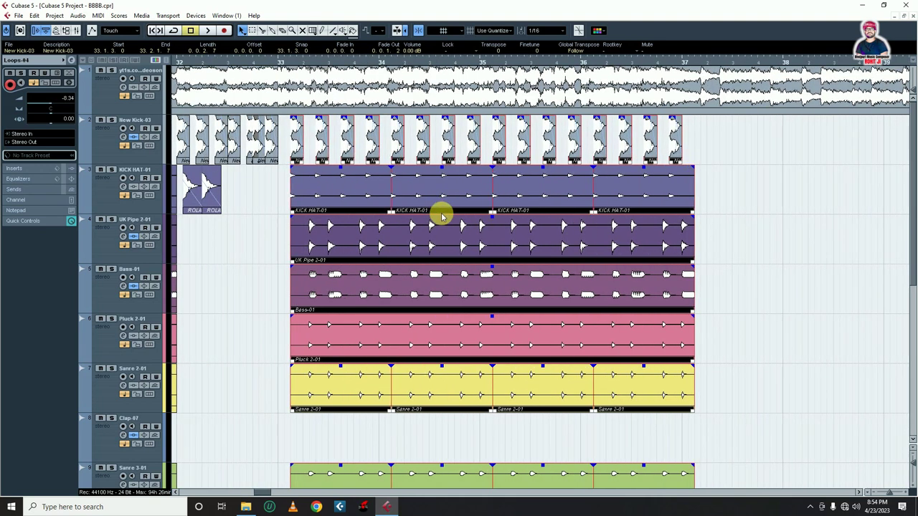
{"action": "left_click_drag", "start_coordinate": [301, 199], "coordinate": [295, 200]}
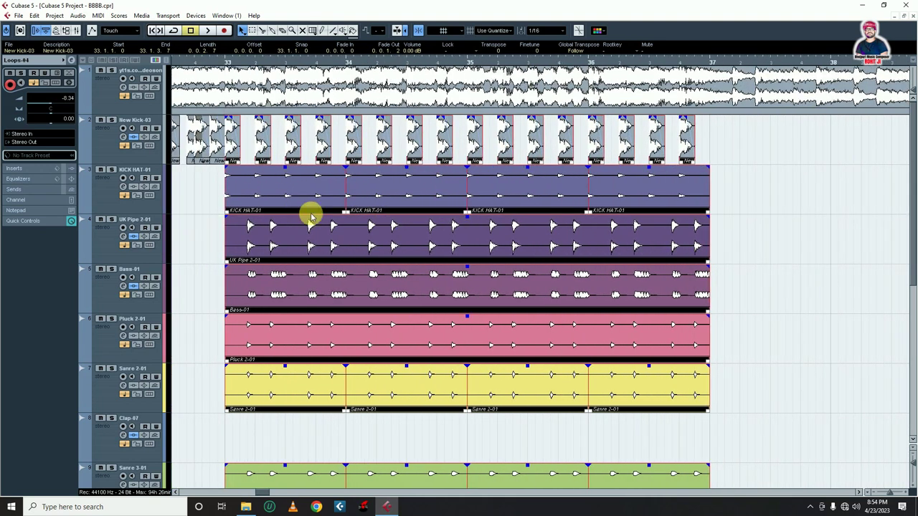
{"action": "left_click", "coordinate": [801, 245]}
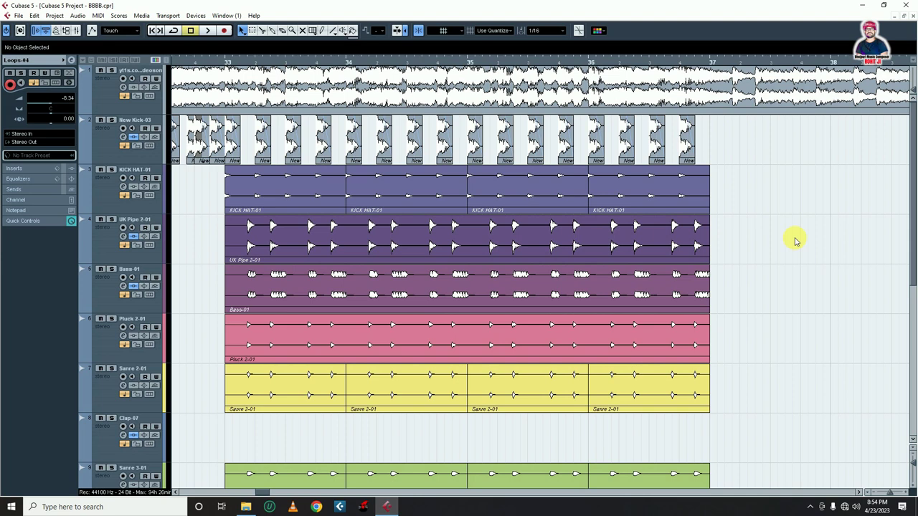
- Review the copied section on all tracks, select its Loops-04 event at bar 33, and start playback from bar 32
{"action": "key", "text": "g"}
{"action": "key", "text": "g"}
{"action": "key", "text": "g"}
{"action": "key", "text": "g"}
{"action": "key", "text": "g"}
{"action": "key", "text": "g"}
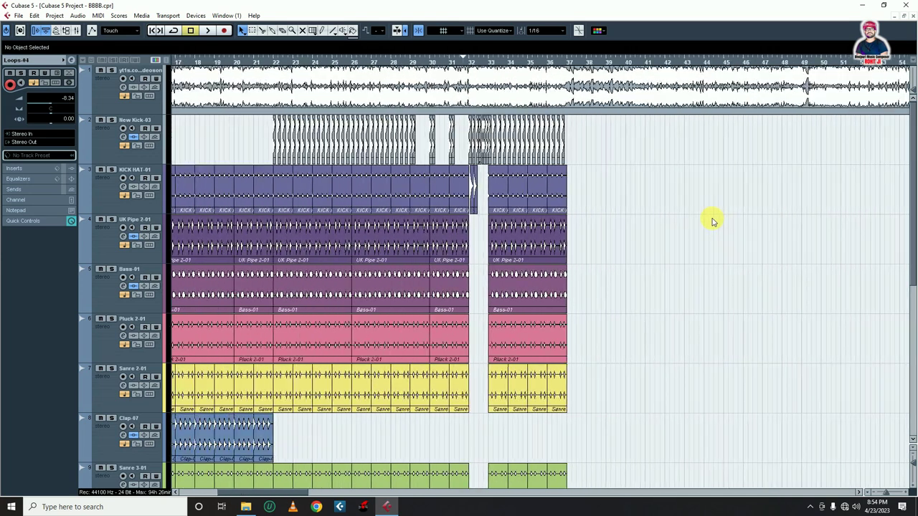
{"action": "key", "text": "g"}
{"action": "left_click", "coordinate": [490, 59]}
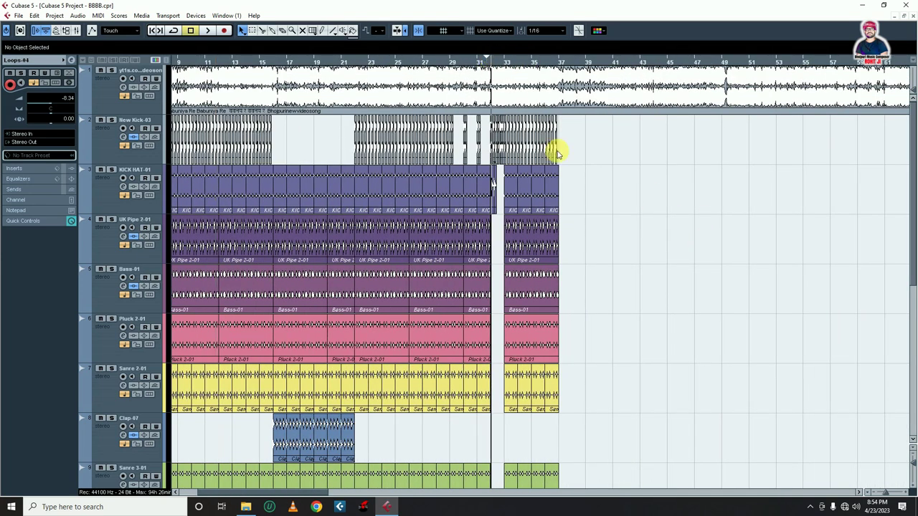
{"action": "scroll", "coordinate": [630, 263], "scroll_direction": "down", "scroll_amount": 5}
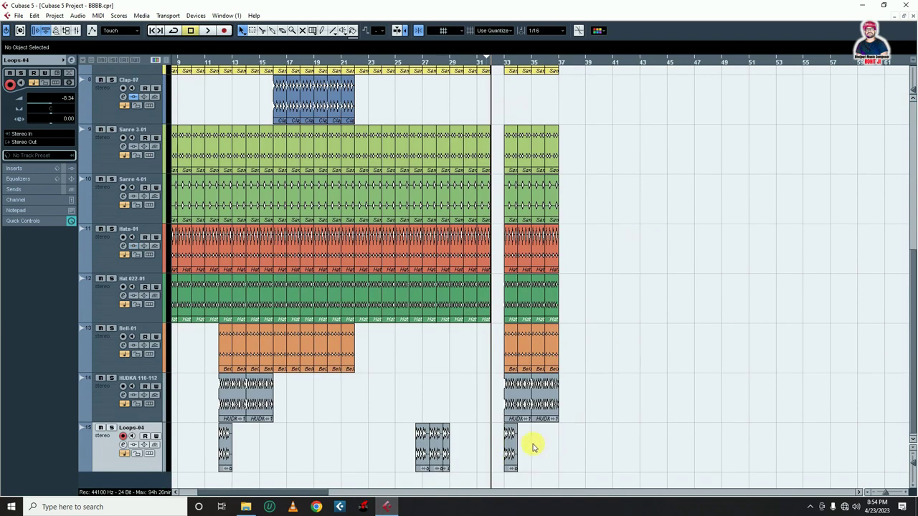
{"action": "left_click", "coordinate": [508, 449]}
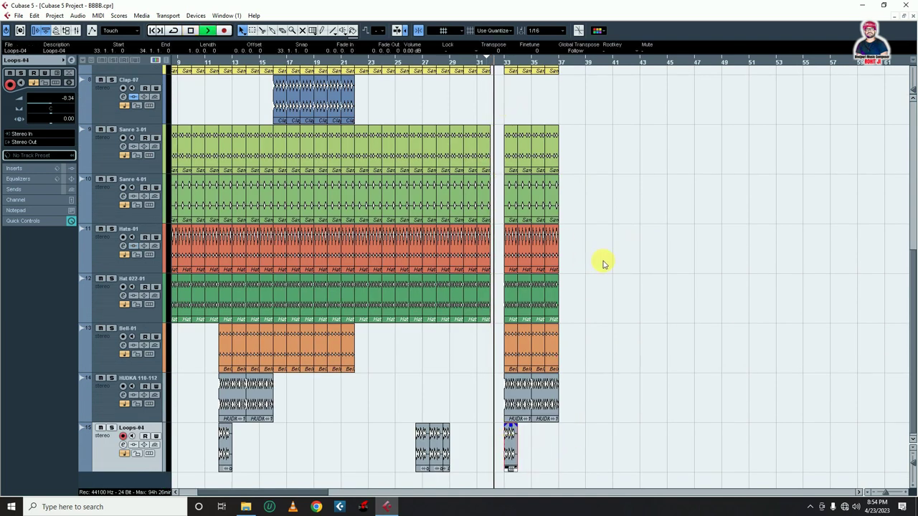
- Stop playback and delete both copied HUDKA 110-112 events between bars 33 and 37
{"action": "key", "text": "h"}
{"action": "key", "text": "h"}
{"action": "key", "text": "h"}
{"action": "key", "text": "h"}
{"action": "key", "text": "h"}
{"action": "key", "text": "h"}
{"action": "key", "text": "h"}
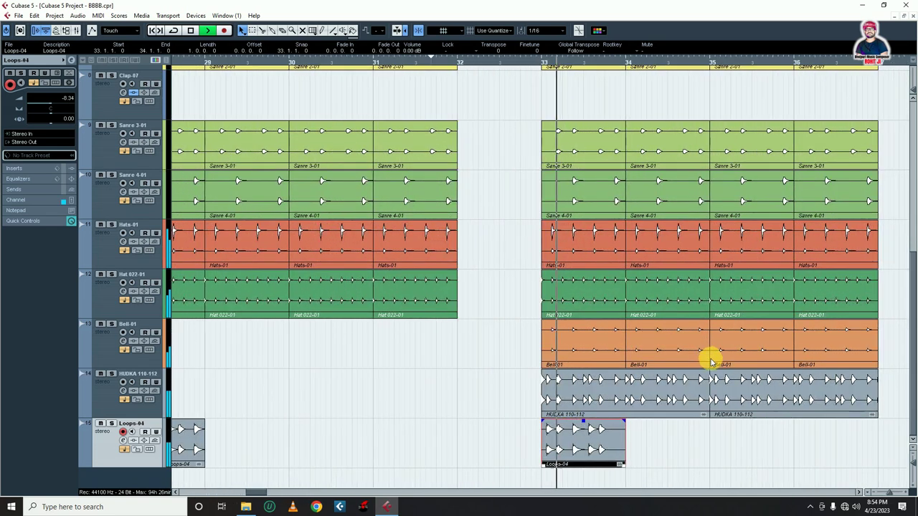
{"action": "key", "text": "g"}
{"action": "key", "text": "g"}
{"action": "key", "text": "space"}
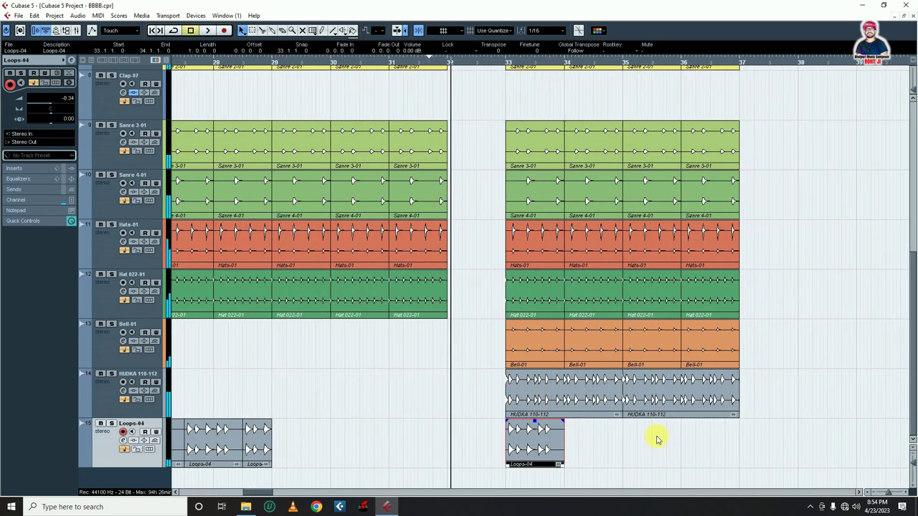
{"action": "left_click", "coordinate": [657, 439]}
{"action": "left_click_drag", "start_coordinate": [771, 381], "coordinate": [472, 384]}
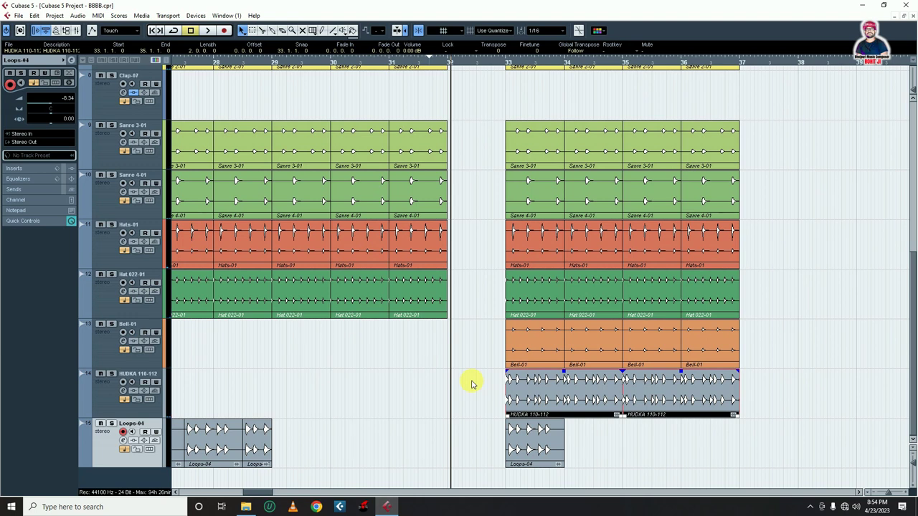
{"action": "key", "text": "Delete"}
- Shorten the Loops-04 event at bar 33 to half a bar and duplicate it seven times, up to bar 37
{"action": "left_click_drag", "start_coordinate": [564, 465], "coordinate": [534, 468]}
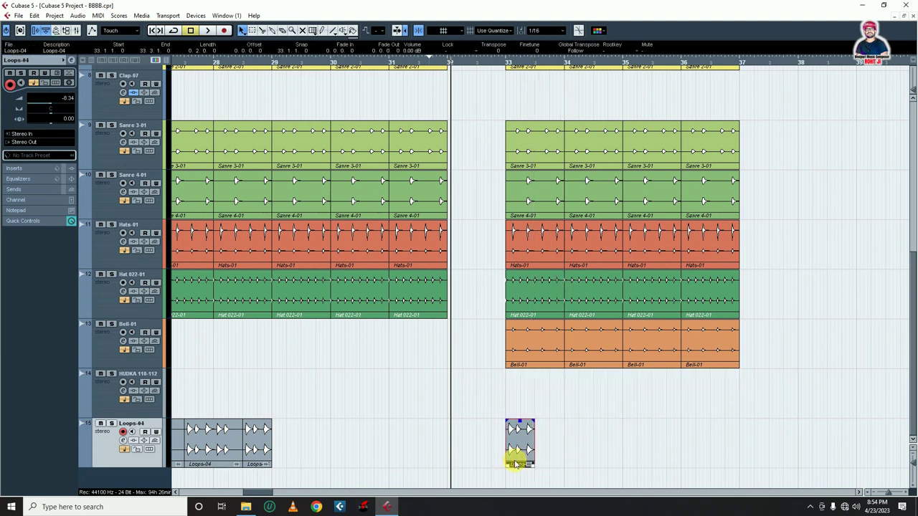
{"action": "key", "text": "ctrl+d"}
{"action": "key", "text": "ctrl+d"}
{"action": "key", "text": "ctrl+d"}
{"action": "key", "text": "ctrl+d"}
{"action": "key", "text": "ctrl+d"}
{"action": "key", "text": "ctrl+d"}
{"action": "key", "text": "ctrl+d"}
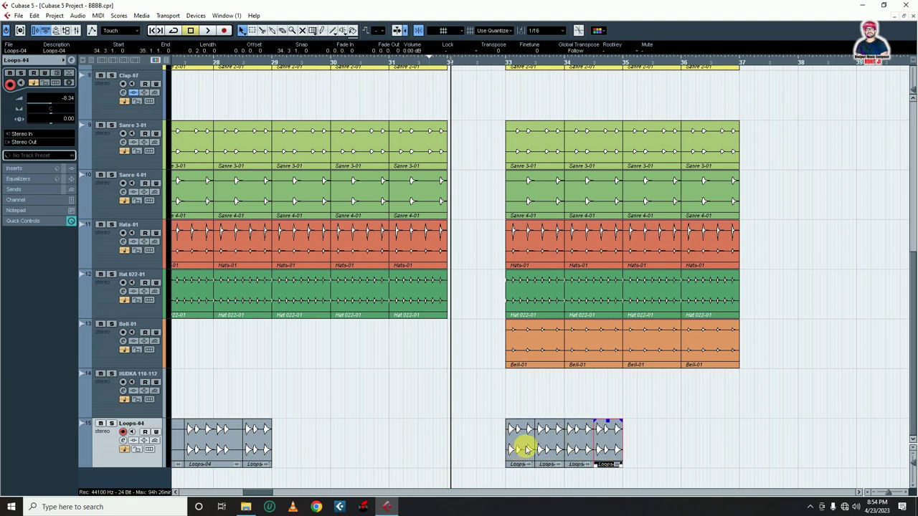
- Play the section from bar 33 to 37 and review its events across the tracks, ending with nothing selected and playback stopped
{"action": "left_click", "coordinate": [719, 407]}
{"action": "key", "text": "space"}
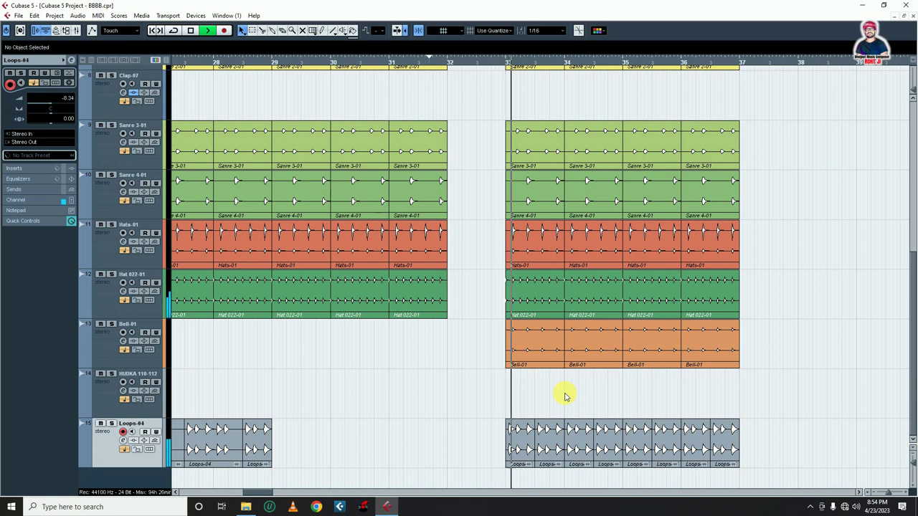
{"action": "scroll", "coordinate": [701, 382], "scroll_direction": "up", "scroll_amount": 1}
{"action": "scroll", "coordinate": [702, 383], "scroll_direction": "down", "scroll_amount": 1}
{"action": "scroll", "coordinate": [703, 383], "scroll_direction": "up", "scroll_amount": 1}
{"action": "scroll", "coordinate": [702, 383], "scroll_direction": "down", "scroll_amount": 1}
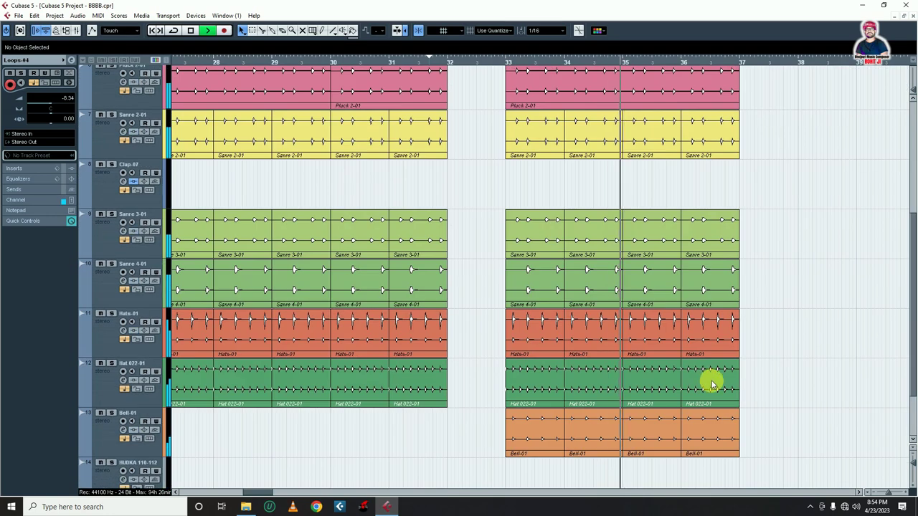
{"action": "left_click_drag", "start_coordinate": [746, 459], "coordinate": [510, 127]}
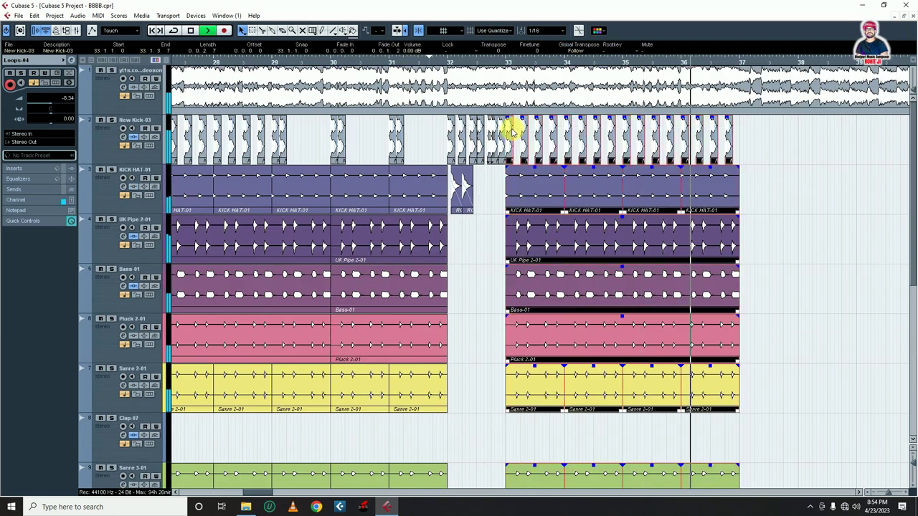
{"action": "left_click", "coordinate": [801, 254]}
{"action": "key", "text": "space"}
- Copy the events of bars 4 to 8, from KICK HAT-01 down to Hat 022-01, to just after the start of bar 37
{"action": "key", "text": "g"}
{"action": "key", "text": "g"}
{"action": "key", "text": "g"}
{"action": "key", "text": "g"}
{"action": "left_click_drag", "start_coordinate": [188, 154], "coordinate": [233, 349]}
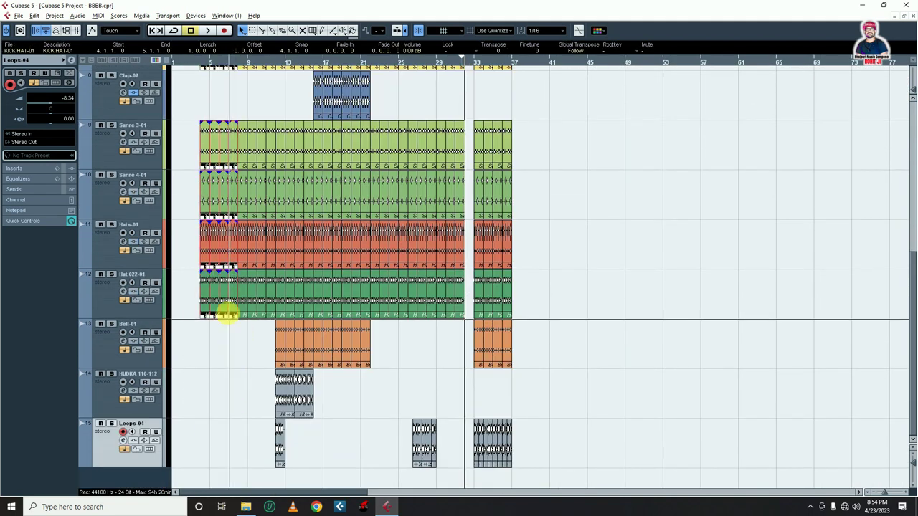
{"action": "left_click_drag", "start_coordinate": [205, 308], "coordinate": [517, 311]}
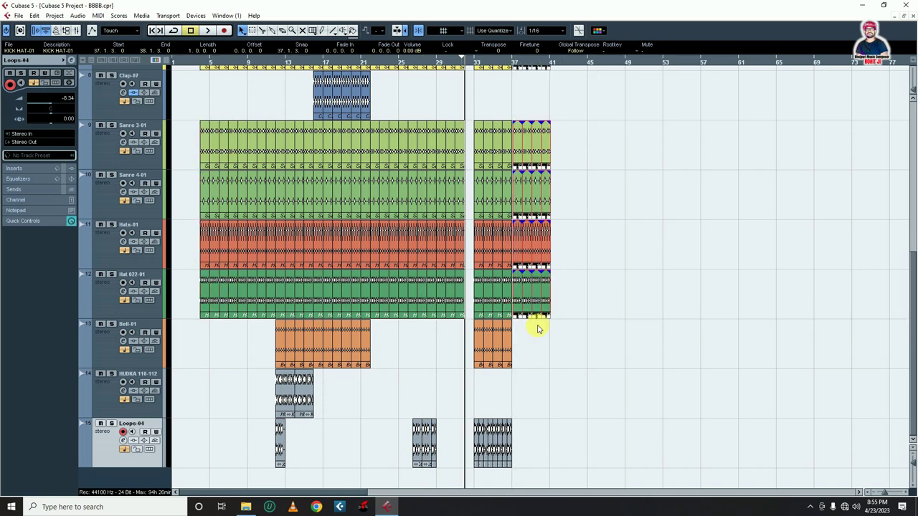
- Shift the copied four-bar block slightly earlier so that it starts exactly at bar 37, and play the transition
{"action": "key", "text": "h"}
{"action": "key", "text": "h"}
{"action": "key", "text": "h"}
{"action": "key", "text": "h"}
{"action": "key", "text": "h"}
{"action": "key", "text": "h"}
{"action": "key", "text": "h"}
{"action": "key", "text": "h"}
{"action": "key", "text": "h"}
{"action": "left_click", "coordinate": [859, 494]}
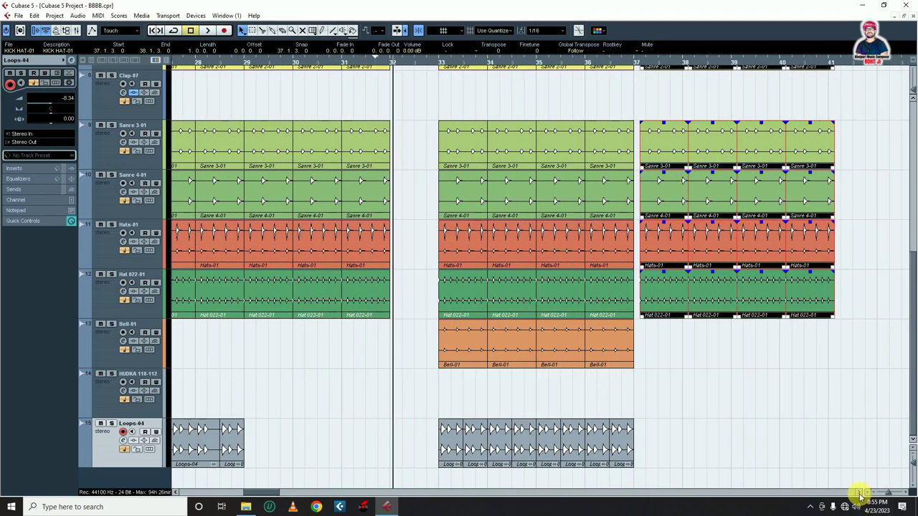
{"action": "key", "text": "g"}
{"action": "scroll", "coordinate": [692, 420], "scroll_direction": "up", "scroll_amount": 5}
{"action": "key", "text": "h"}
{"action": "key", "text": "h"}
{"action": "key", "text": "h"}
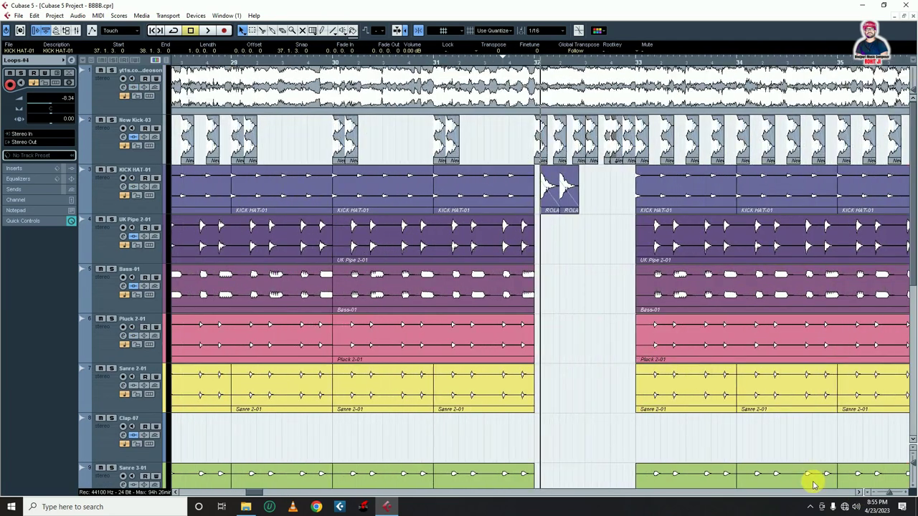
{"action": "left_click", "coordinate": [859, 494]}
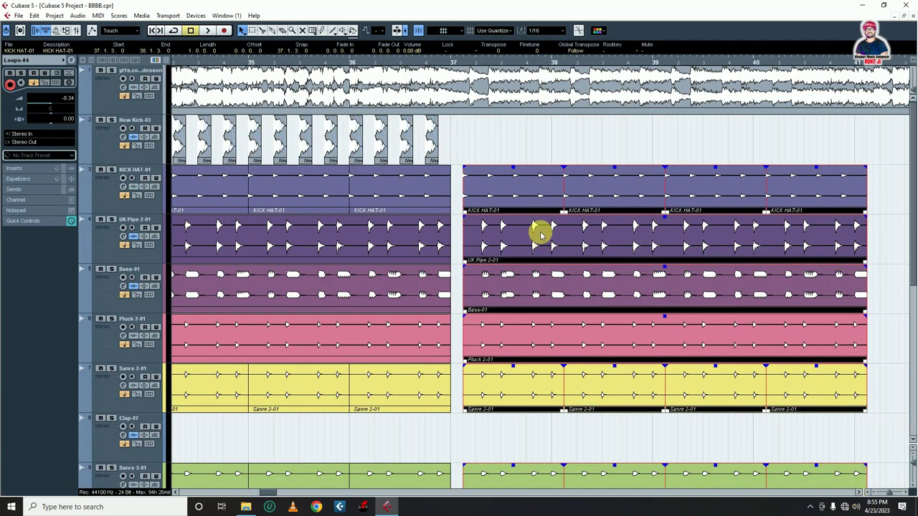
{"action": "left_click_drag", "start_coordinate": [513, 194], "coordinate": [512, 194]}
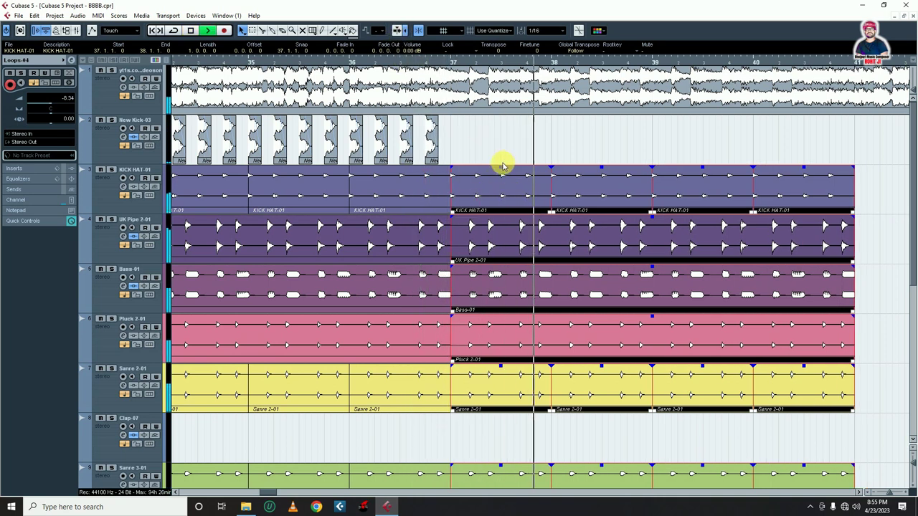
- Stop playback and place copies of a single New Kick-03 hit at the starts of bars 37, 38, 39 and 40
{"action": "key", "text": "space"}
{"action": "left_click", "coordinate": [449, 163]}
{"action": "left_click", "coordinate": [431, 149]}
{"action": "left_click_drag", "start_coordinate": [432, 151], "coordinate": [758, 150]}
{"action": "left_click", "coordinate": [521, 147]}
{"action": "left_click", "coordinate": [710, 145]}
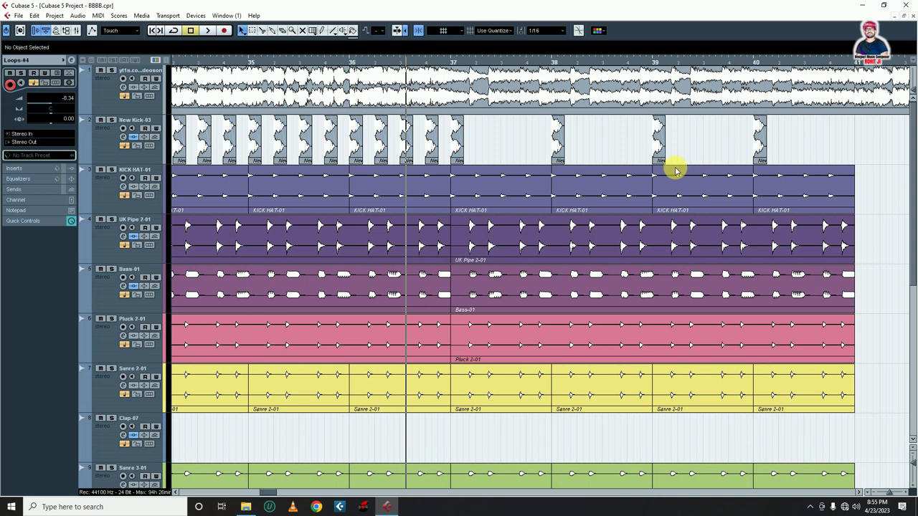
- Play the new section through to bar 41 and compare it with the reference song and the other tracks
{"action": "key", "text": "g"}
{"action": "key", "text": "g"}
{"action": "key", "text": "g"}
{"action": "key", "text": "space"}
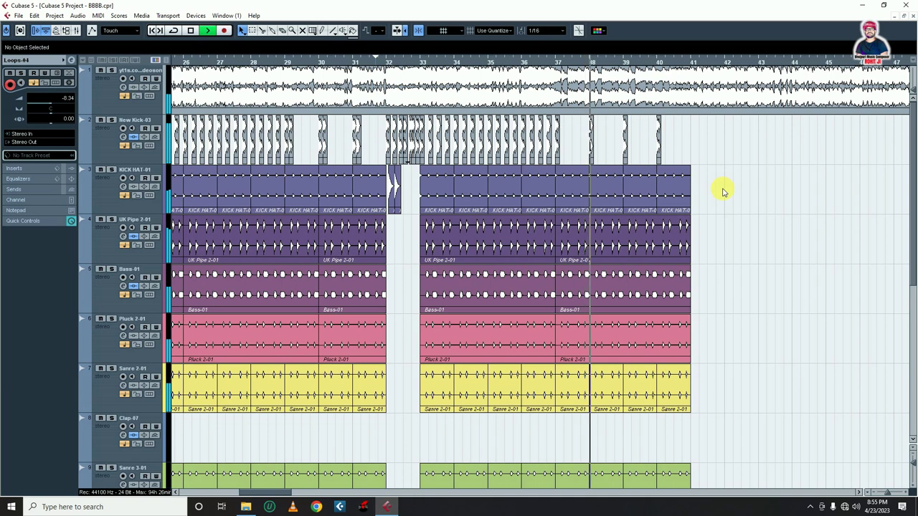
{"action": "key", "text": "g"}
{"action": "key", "text": "g"}
{"action": "key", "text": "g"}
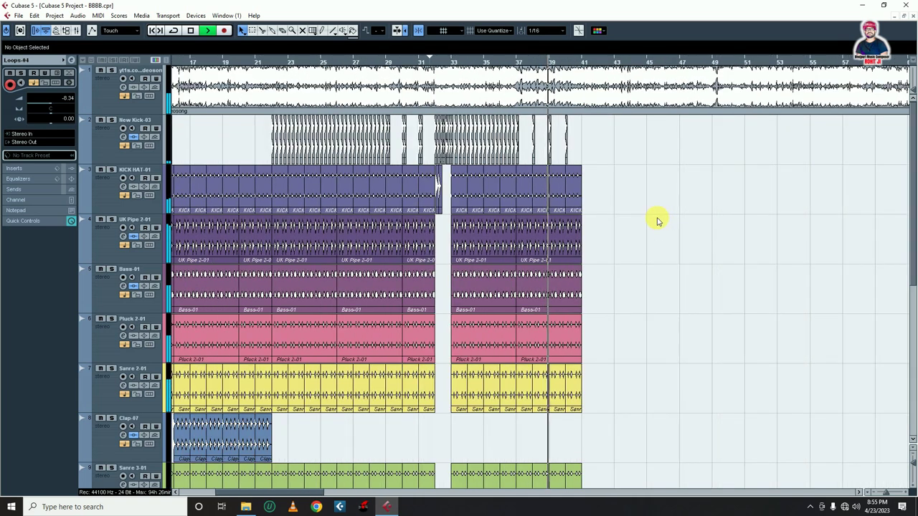
{"action": "key", "text": "h"}
{"action": "key", "text": "h"}
{"action": "key", "text": "g"}
{"action": "key", "text": "g"}
{"action": "key", "text": "g"}
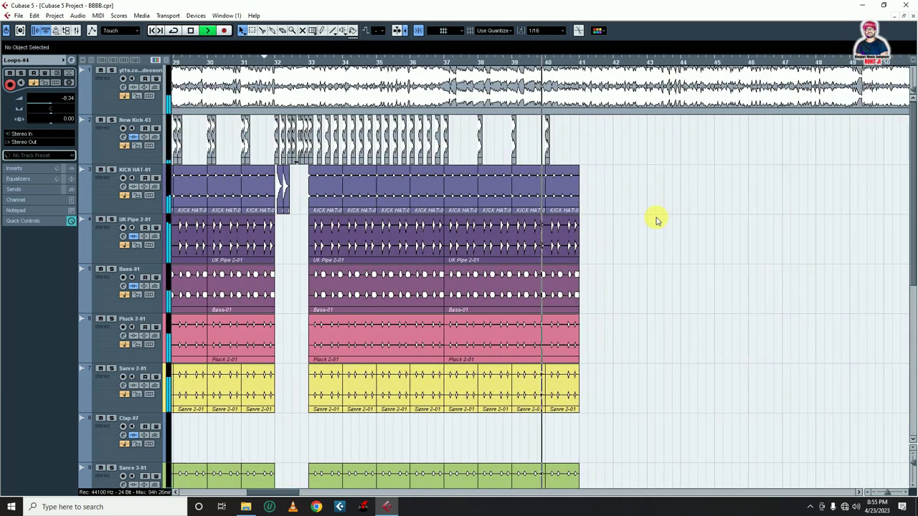
{"action": "scroll", "coordinate": [624, 218], "scroll_direction": "down", "scroll_amount": 2}
{"action": "scroll", "coordinate": [624, 219], "scroll_direction": "up", "scroll_amount": 2}
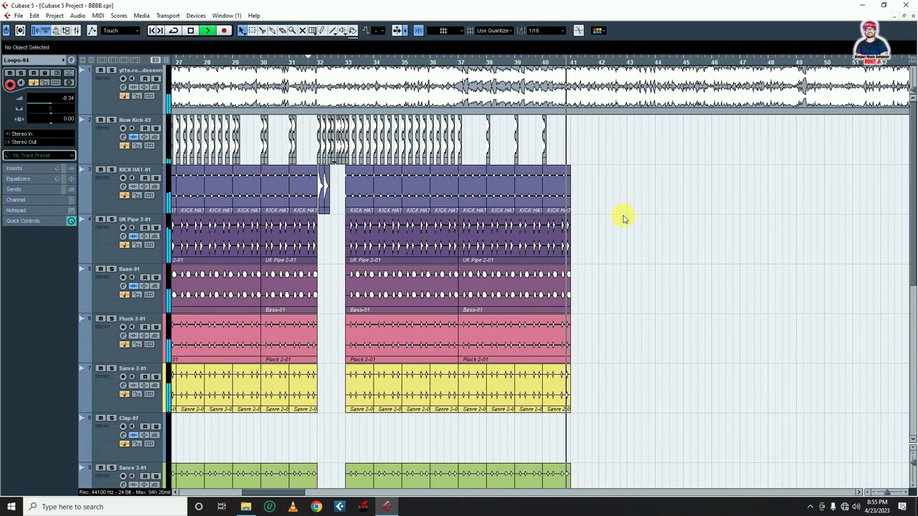
{"action": "key", "text": "g"}
{"action": "key", "text": "g"}
{"action": "key", "text": "g"}
{"action": "key", "text": "g"}
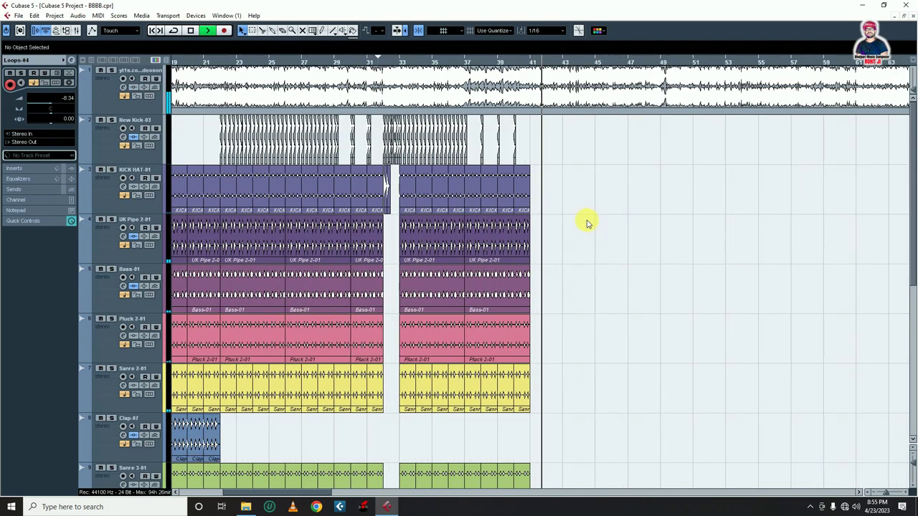
{"action": "key", "text": "space"}
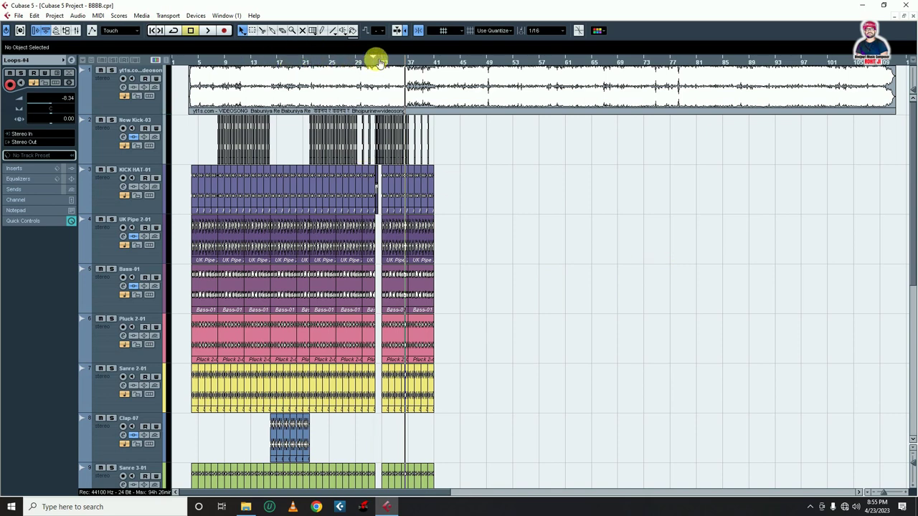
- Copy the events of bars 33 to 37, from New Kick-03 down to Bell-01, to bar 41, and deselect them
{"action": "key", "text": "h"}
{"action": "key", "text": "h"}
{"action": "key", "text": "h"}
{"action": "key", "text": "h"}
{"action": "key", "text": "h"}
{"action": "key", "text": "h"}
{"action": "key", "text": "h"}
{"action": "key", "text": "h"}
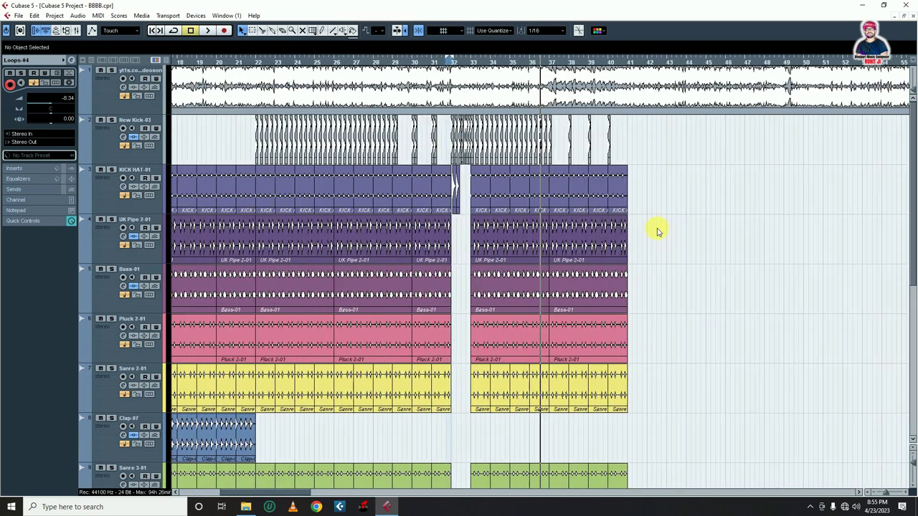
{"action": "scroll", "coordinate": [656, 229], "scroll_direction": "down", "scroll_amount": 5}
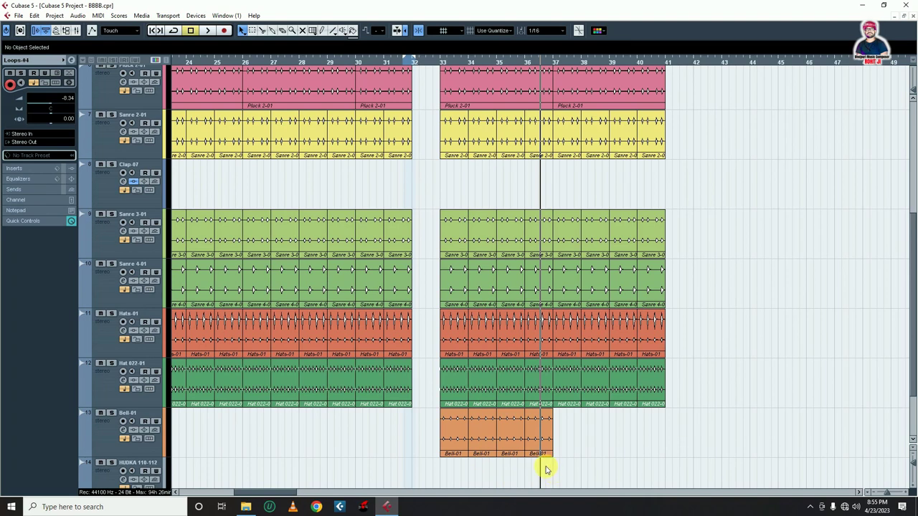
{"action": "scroll", "coordinate": [564, 463], "scroll_direction": "up", "scroll_amount": 5}
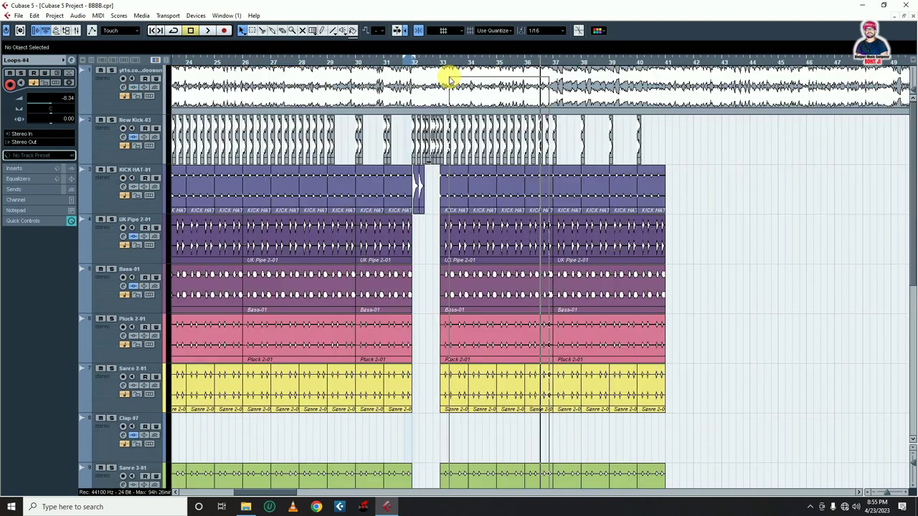
{"action": "left_click", "coordinate": [437, 129]}
{"action": "left_click_drag", "start_coordinate": [462, 230], "coordinate": [675, 260]}
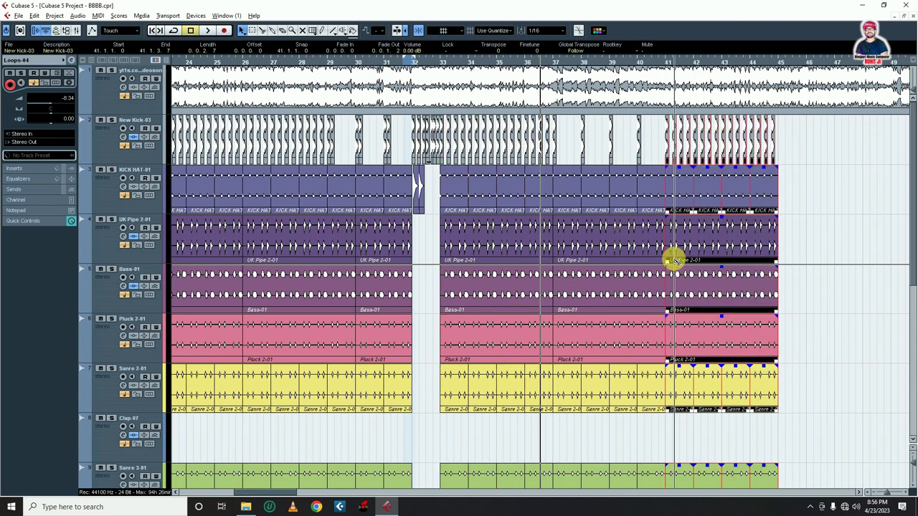
{"action": "left_click", "coordinate": [847, 244]}
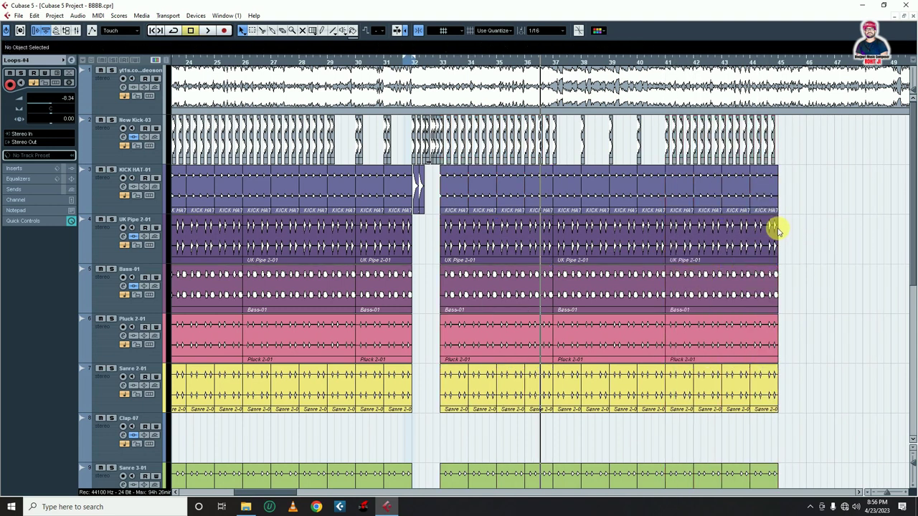
- Play the arrangement from before bar 37 through to bar 45, checking the copied block on the tracks, and stop playback
{"action": "key", "text": "space"}
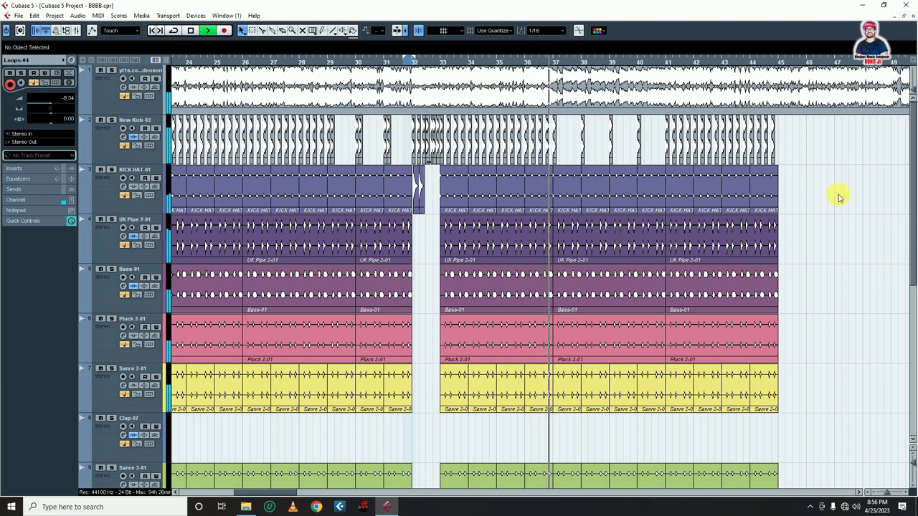
{"action": "key", "text": "g"}
{"action": "key", "text": "g"}
{"action": "key", "text": "g"}
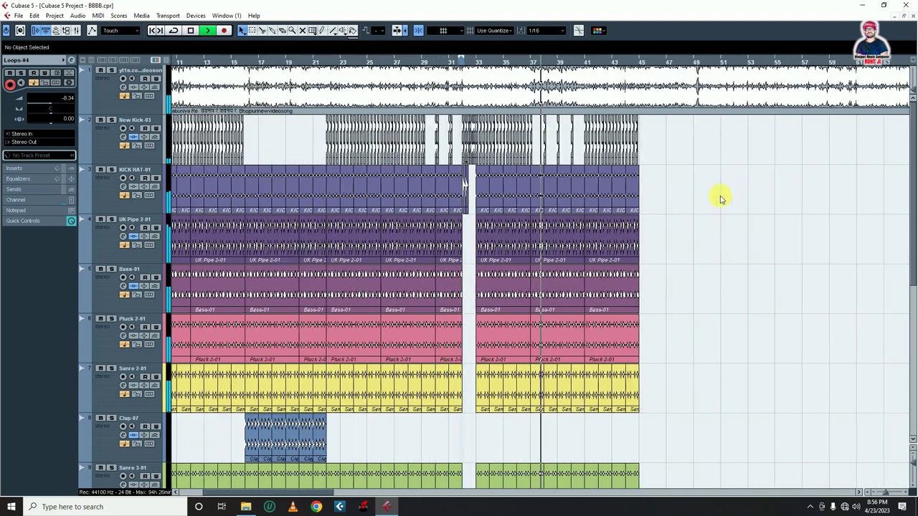
{"action": "key", "text": "g"}
{"action": "scroll", "coordinate": [646, 213], "scroll_direction": "down", "scroll_amount": 4}
{"action": "scroll", "coordinate": [645, 213], "scroll_direction": "up", "scroll_amount": 4}
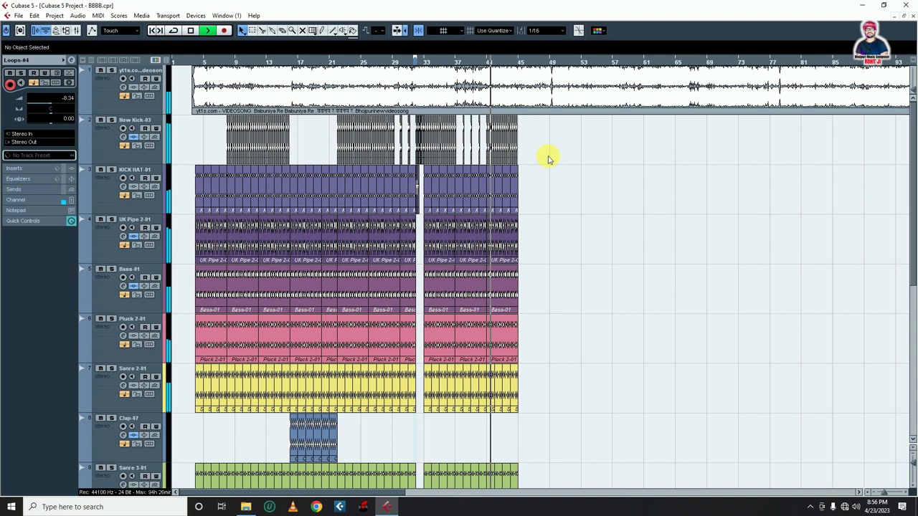
{"action": "key", "text": "h"}
{"action": "key", "text": "h"}
{"action": "key", "text": "h"}
{"action": "key", "text": "h"}
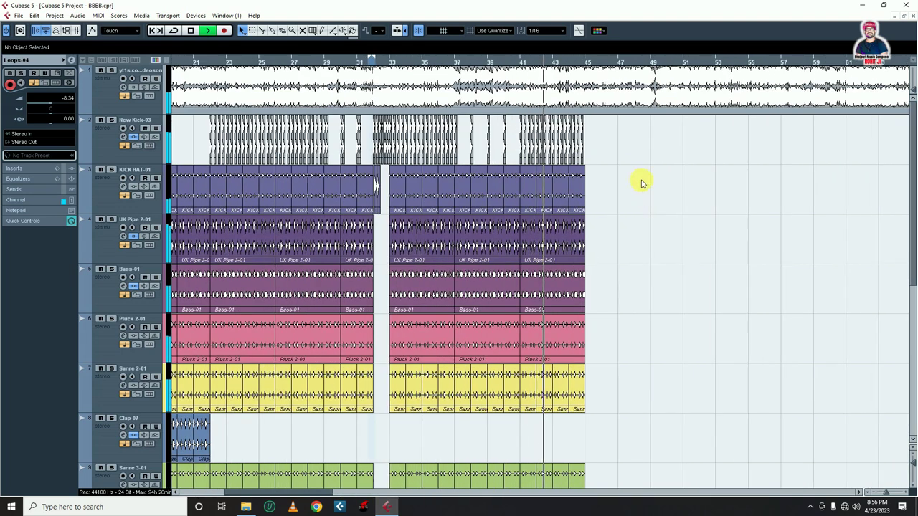
{"action": "key", "text": "h"}
{"action": "key", "text": "h"}
{"action": "key", "text": "h"}
{"action": "key", "text": "h"}
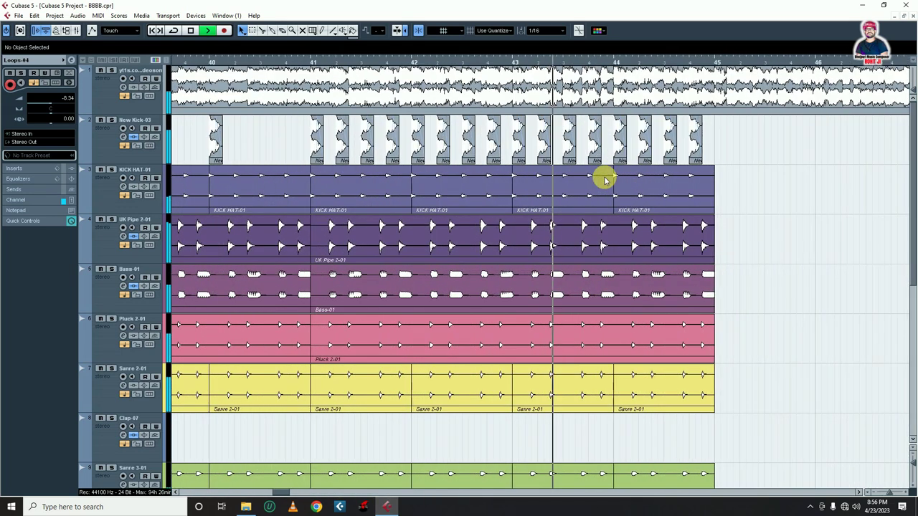
{"action": "key", "text": "g"}
{"action": "key", "text": "g"}
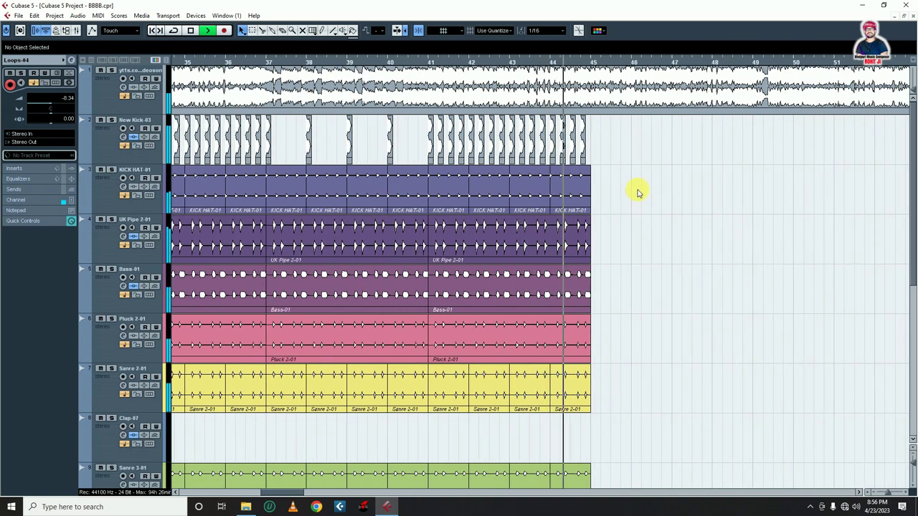
{"action": "key", "text": "g"}
{"action": "key", "text": "g"}
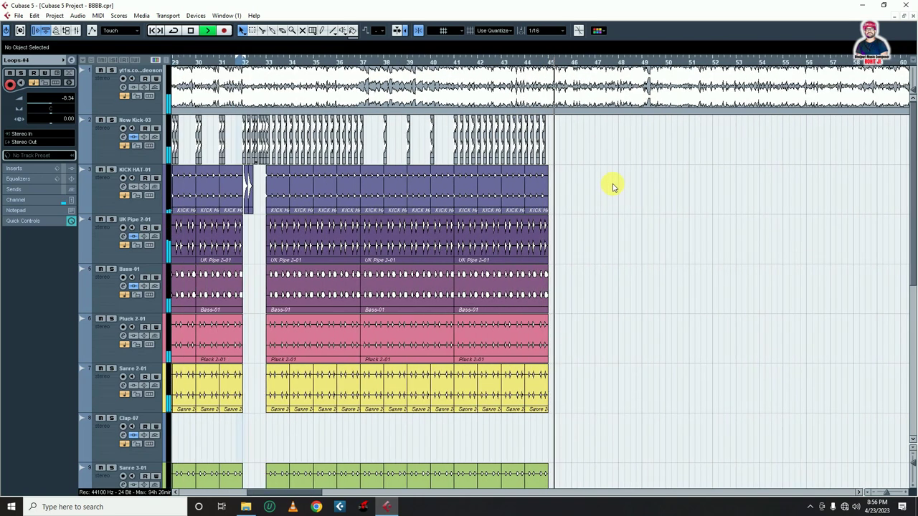
{"action": "key", "text": "space"}
{"action": "key", "text": "g"}
{"action": "key", "text": "g"}
{"action": "key", "text": "g"}
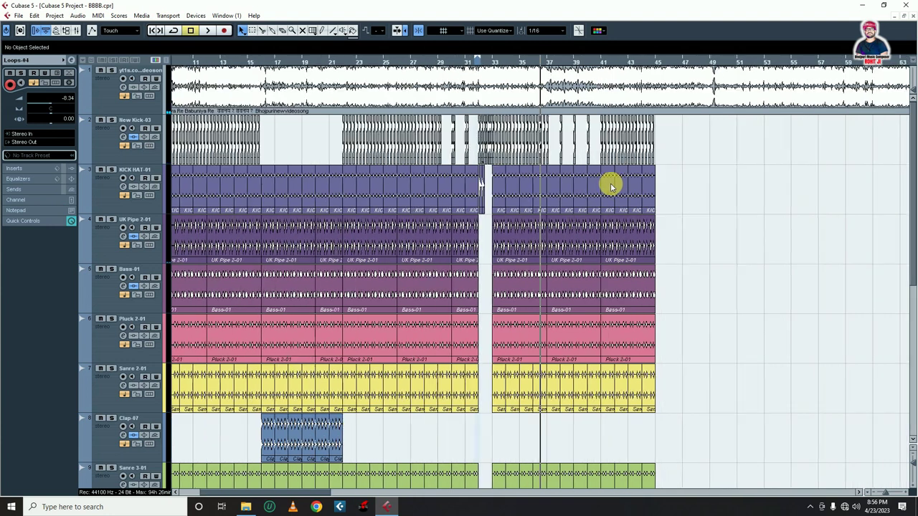